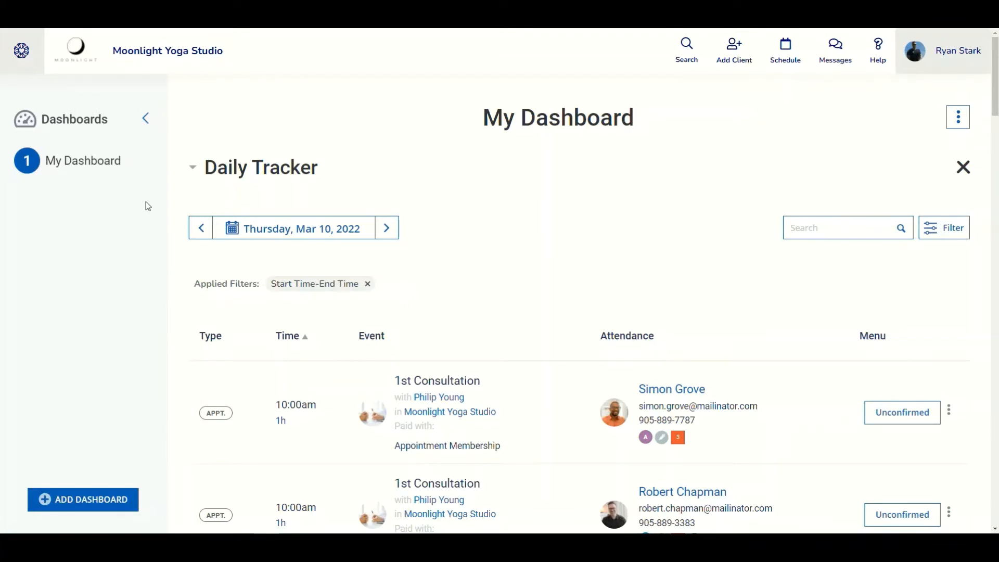
Pin the Forms app to the top navigation bar and close the app drawer
click(23, 51)
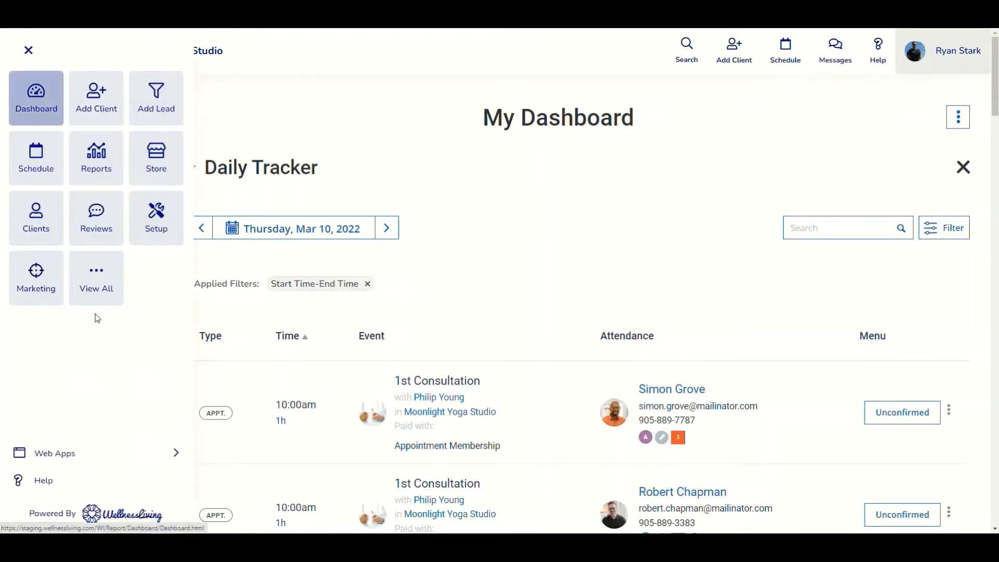
click(104, 284)
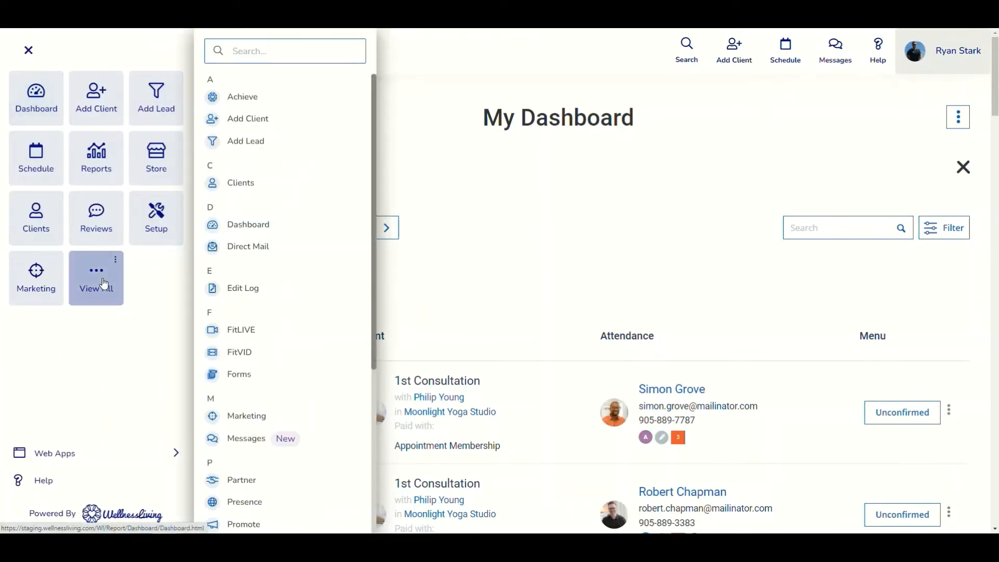
click(270, 375)
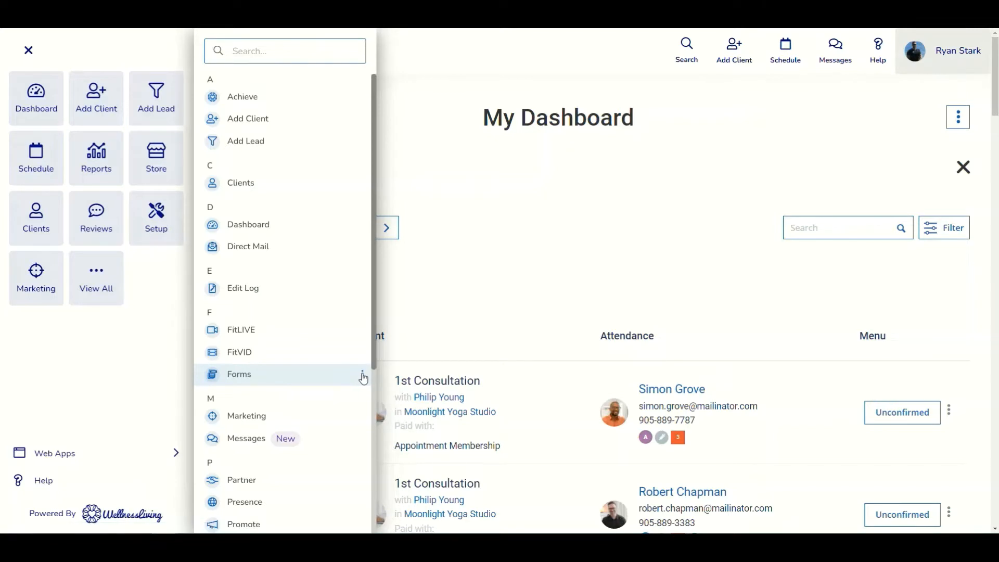
click(363, 375)
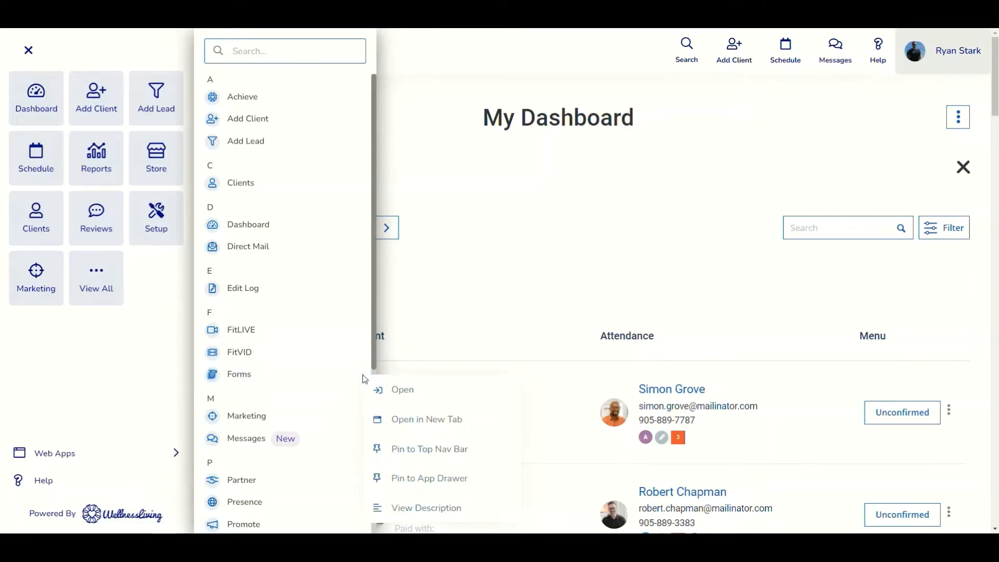
click(407, 452)
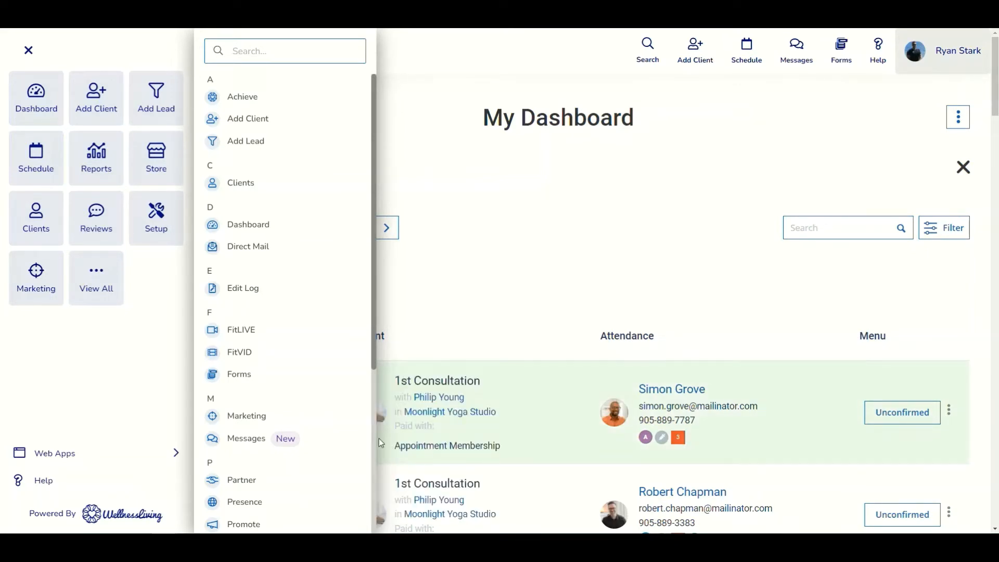
click(812, 107)
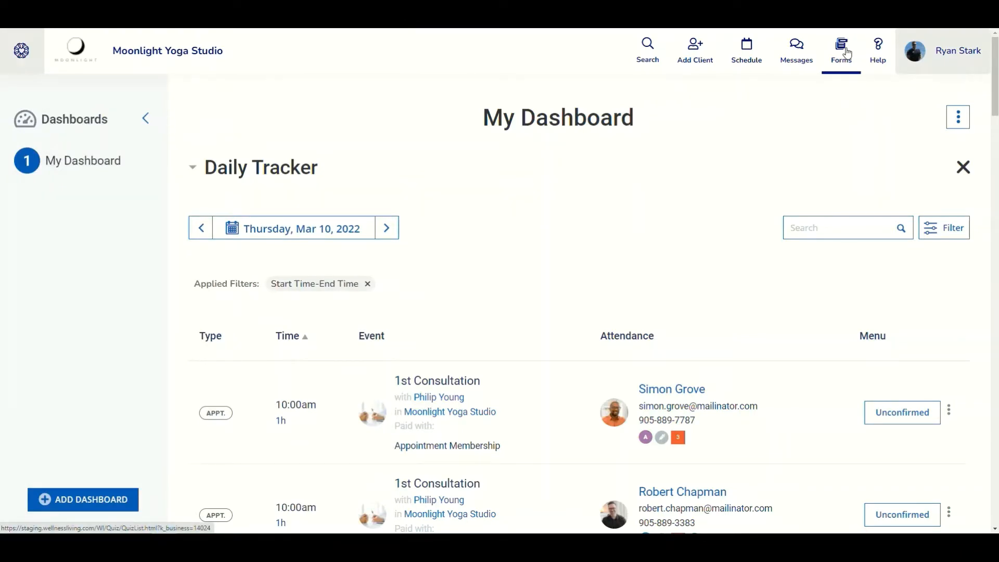
Open the Forms app and view the actions available for the Training/Fitness Level Form
click(847, 54)
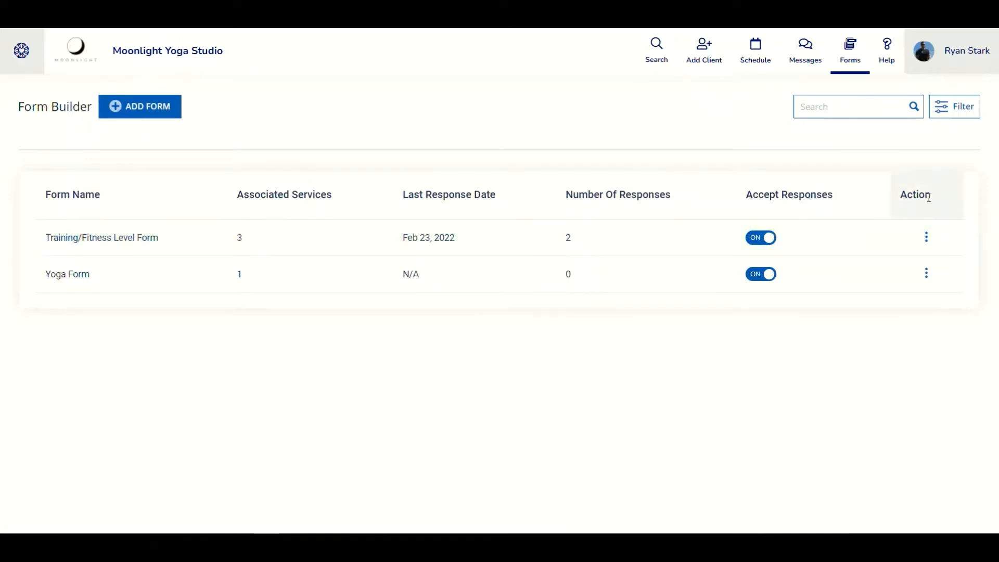
click(926, 238)
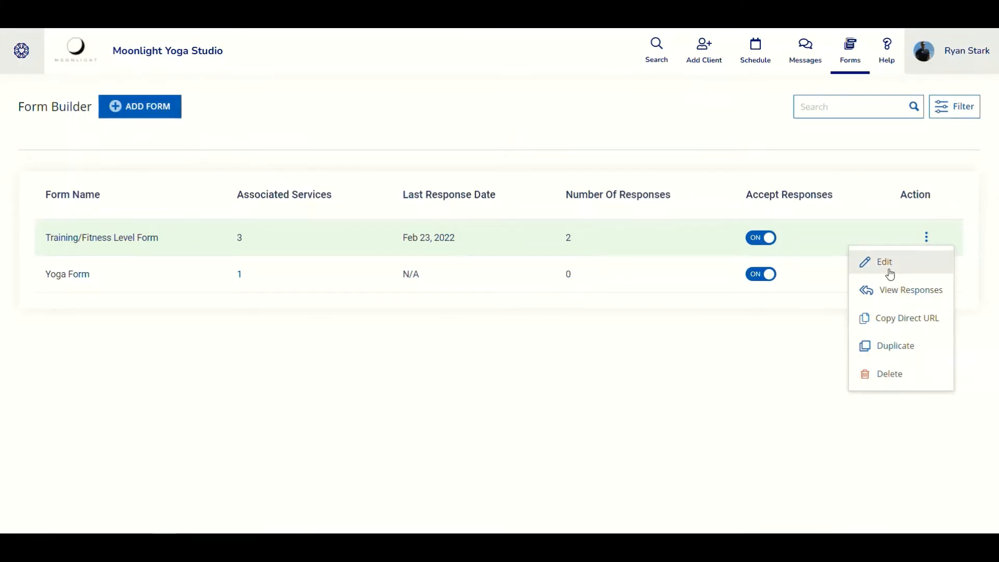
click(827, 157)
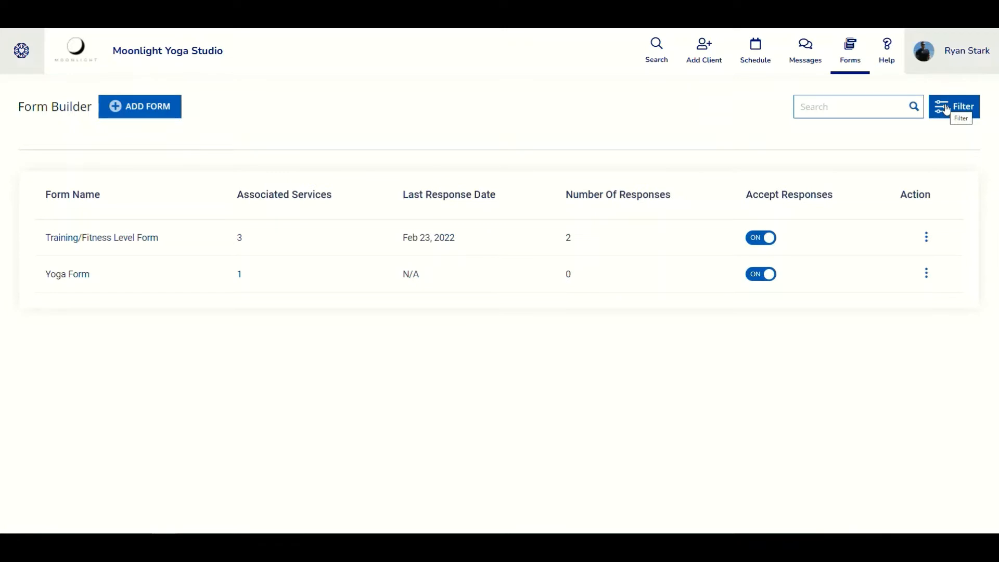
double_click(568, 274)
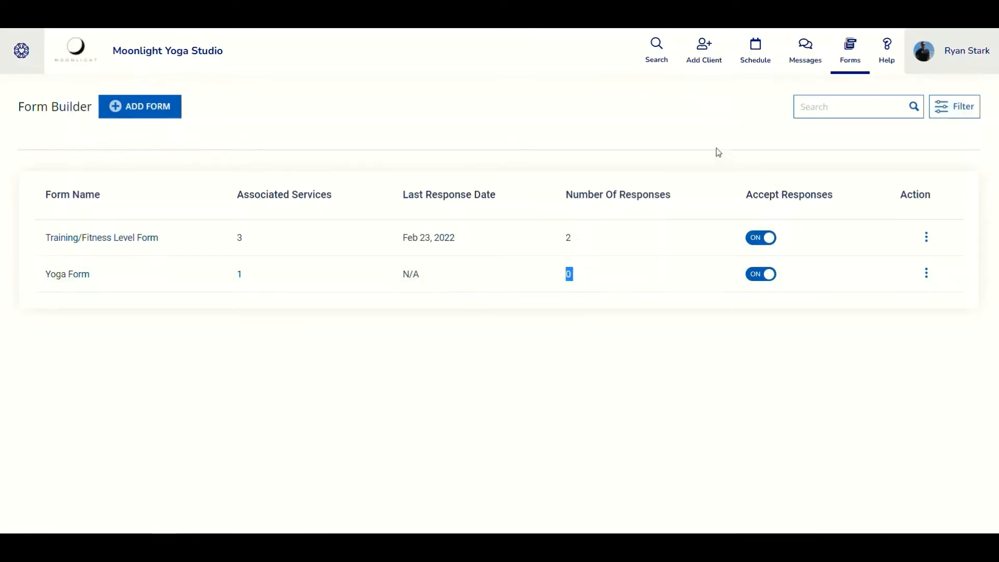
click(698, 133)
Start a new blank form, leaving its title empty
click(155, 109)
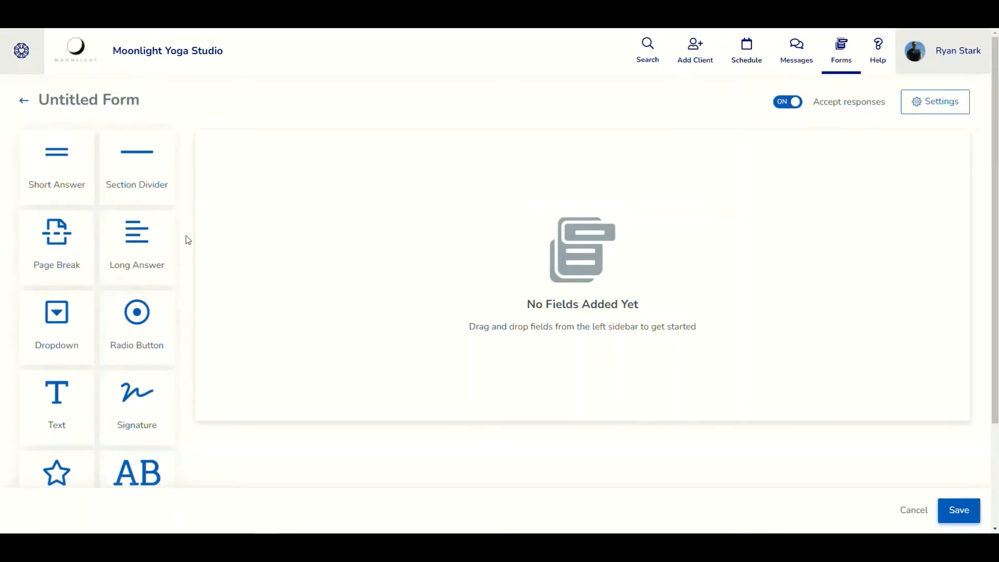
mouse_move(79, 104)
click(156, 103)
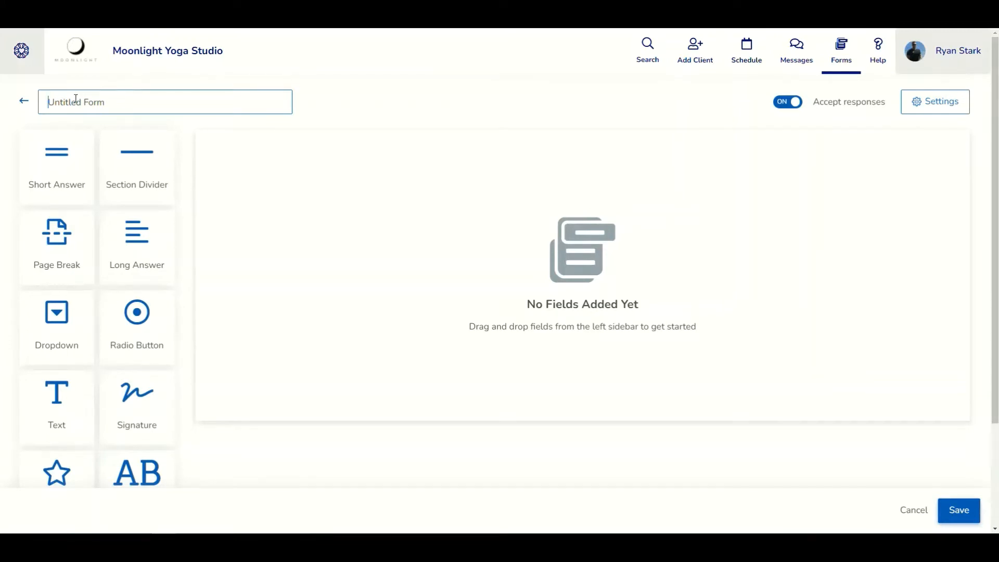
click(188, 138)
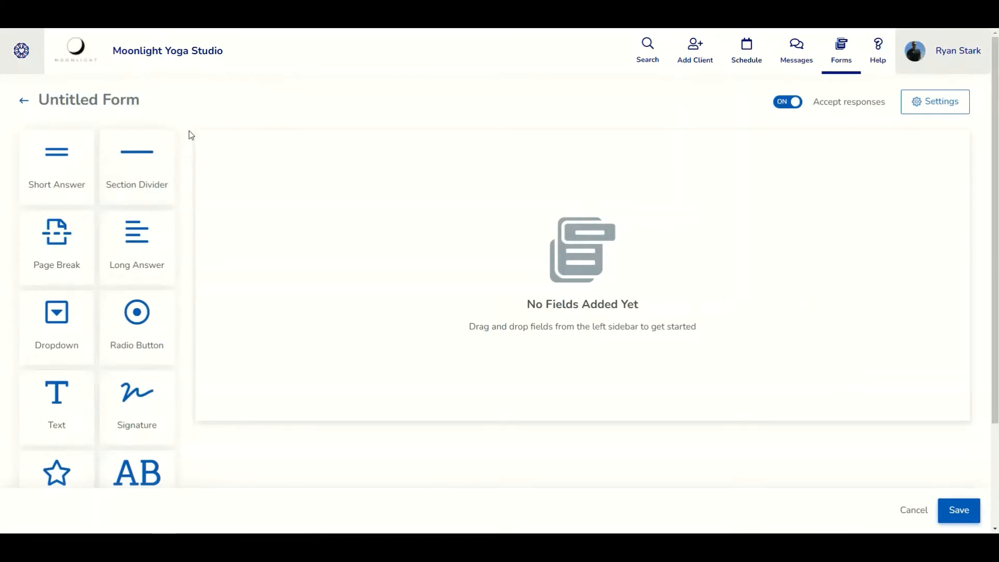
Add a Short Answer question to the untitled form and make it a required field
click(40, 161)
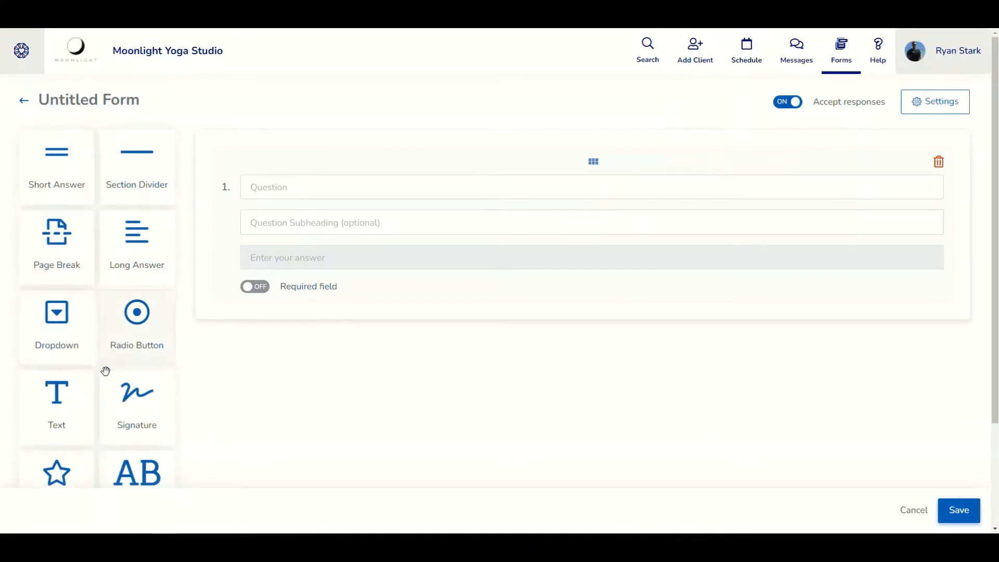
scroll(104, 370, down, 2)
scroll(104, 370, up, 2)
click(280, 294)
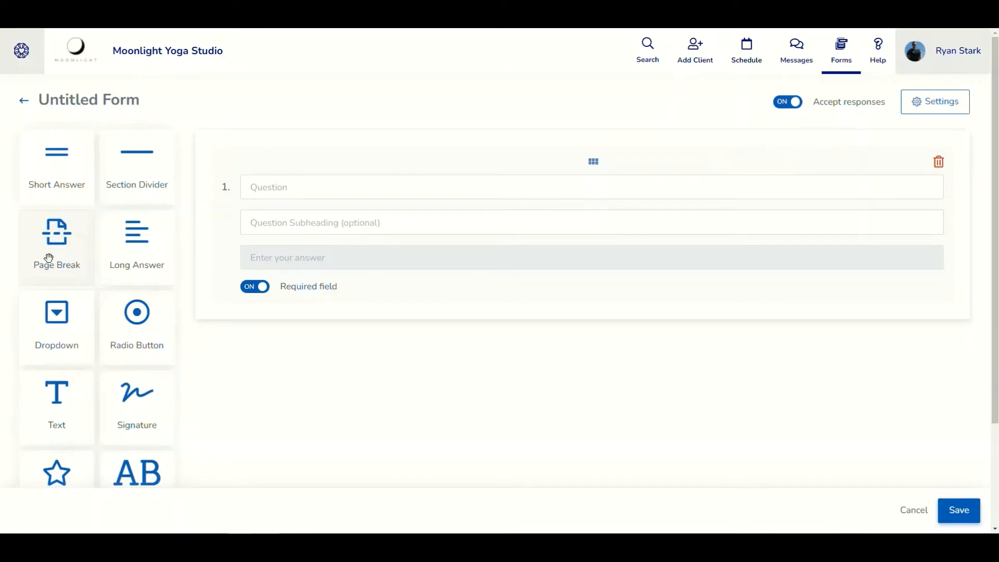
Examine the remaining field types available for the form, from Long Answer and Dropdown through Initials and Multiple Choice
click(142, 261)
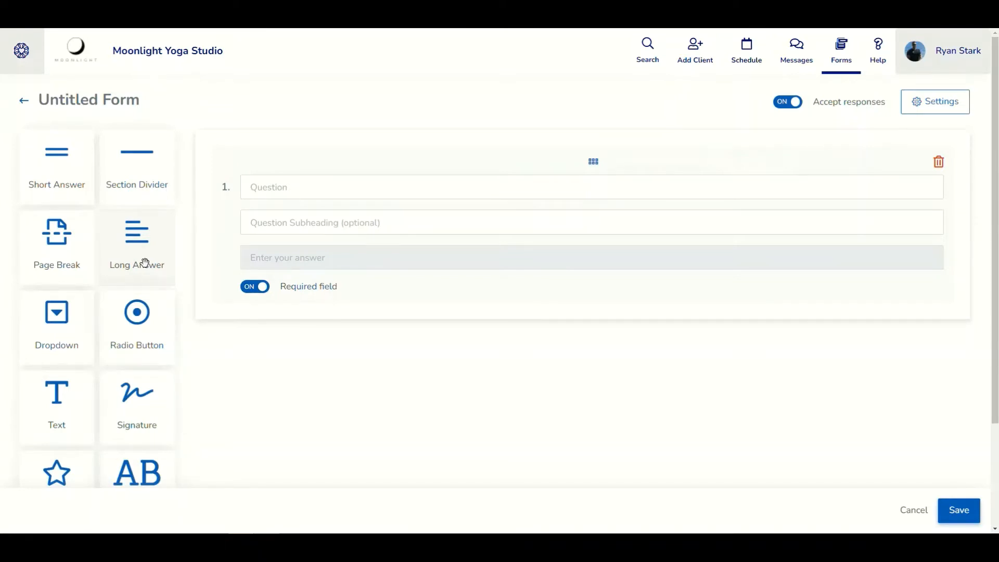
scroll(130, 268, down, 1)
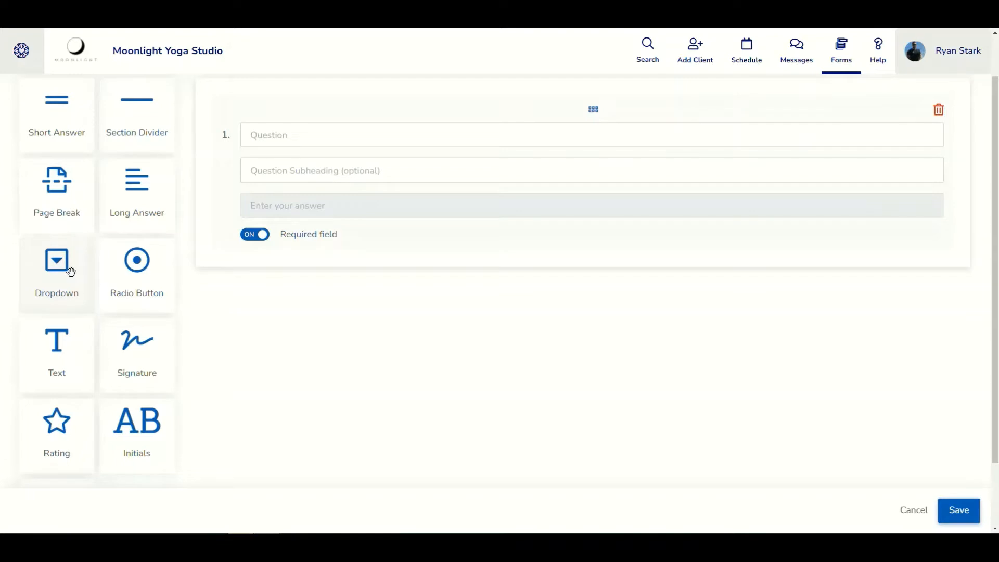
click(139, 283)
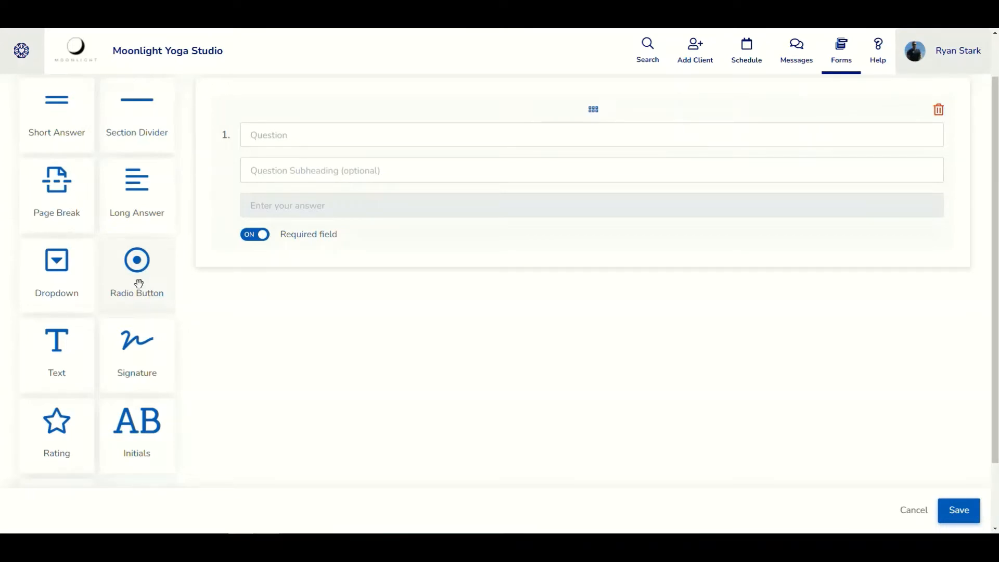
click(56, 350)
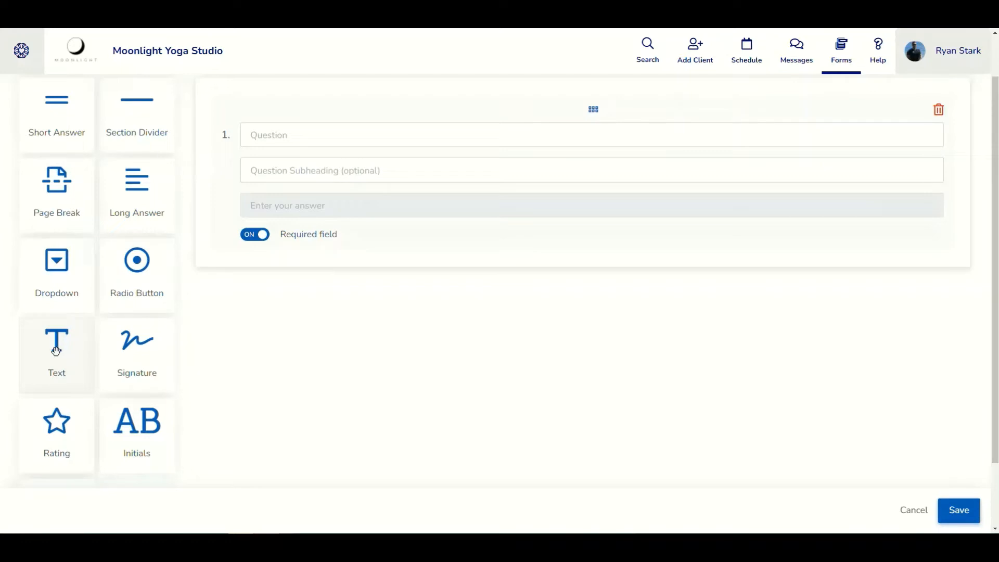
click(139, 367)
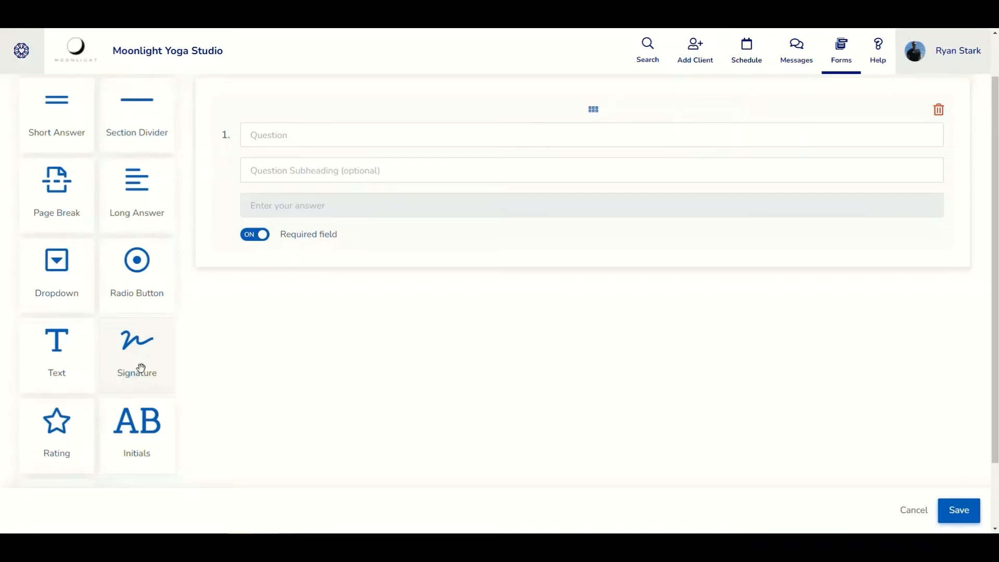
click(50, 429)
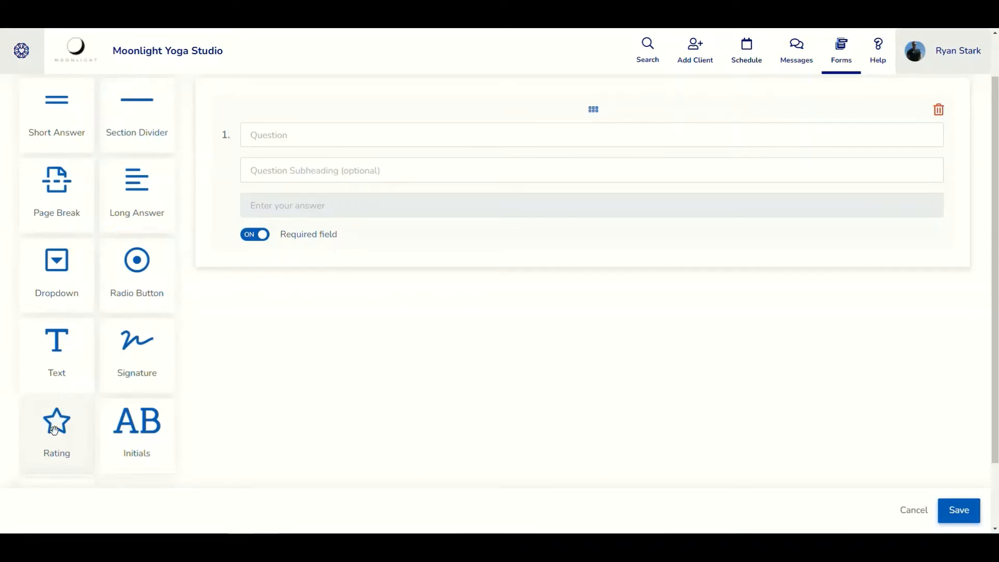
click(147, 433)
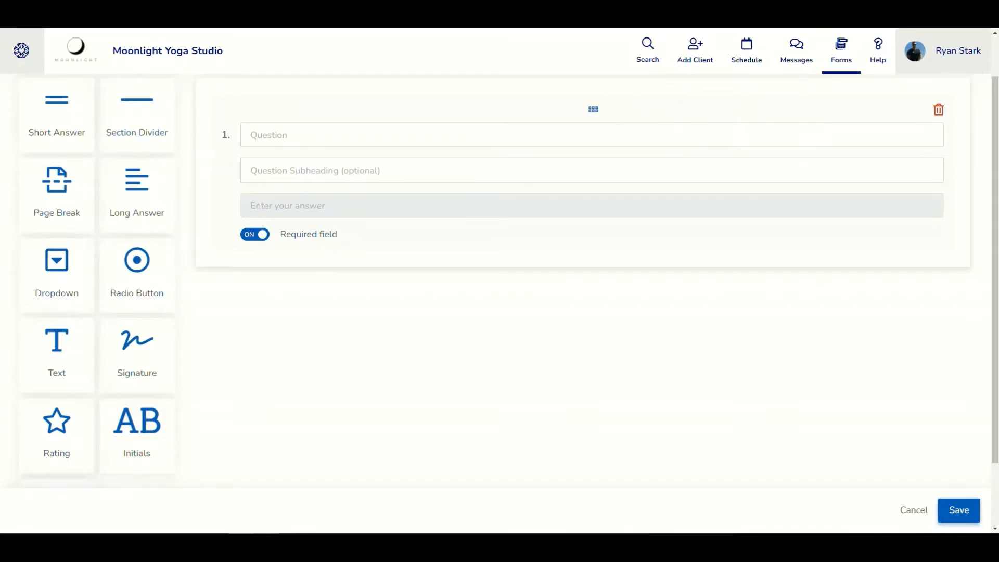
scroll(52, 405, down, 2)
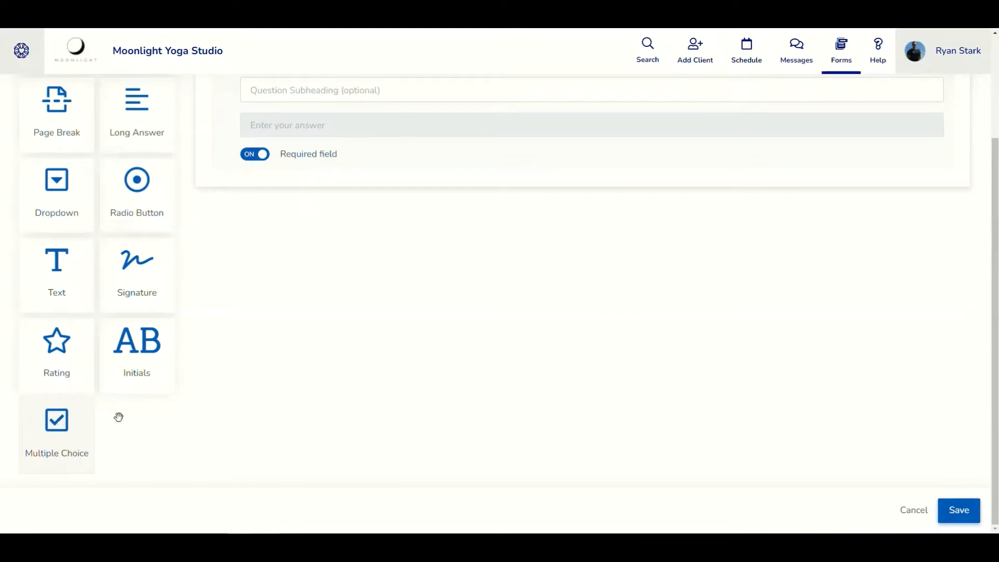
scroll(263, 403, up, 2)
scroll(258, 401, up, 1)
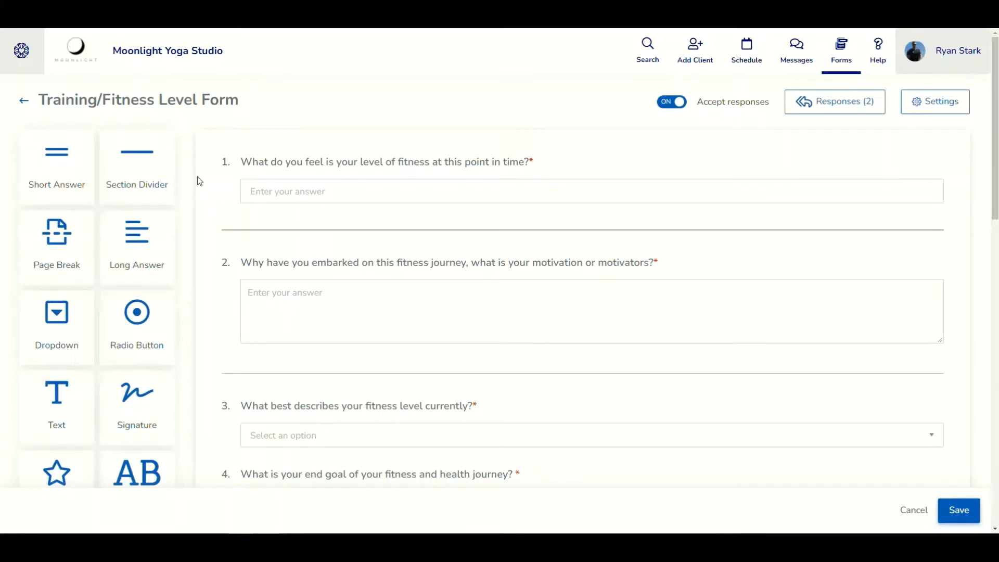
Examine the Training/Fitness Level Form's questions and dividers, matching each one to the field type it was built with
mouse_move(69, 103)
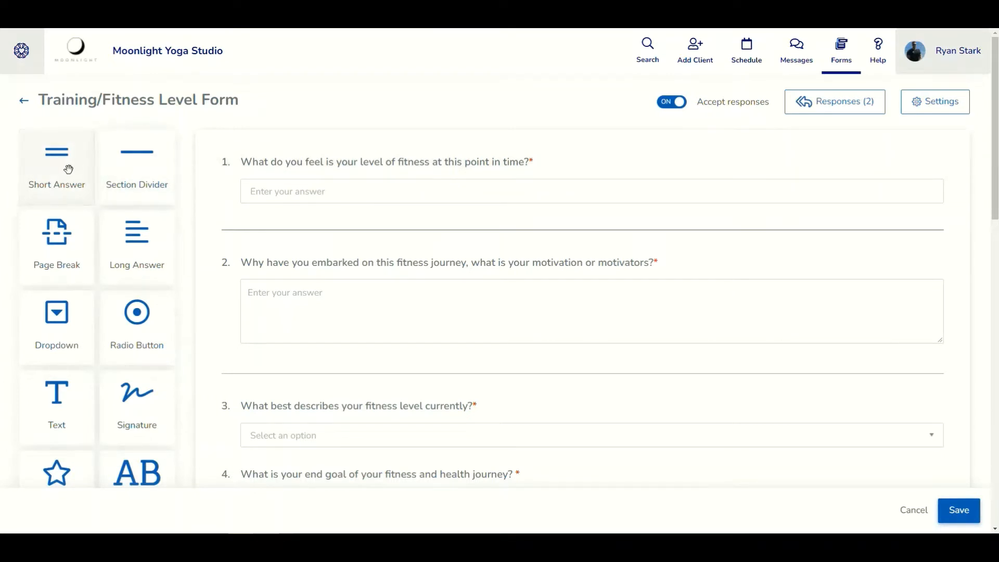
click(243, 166)
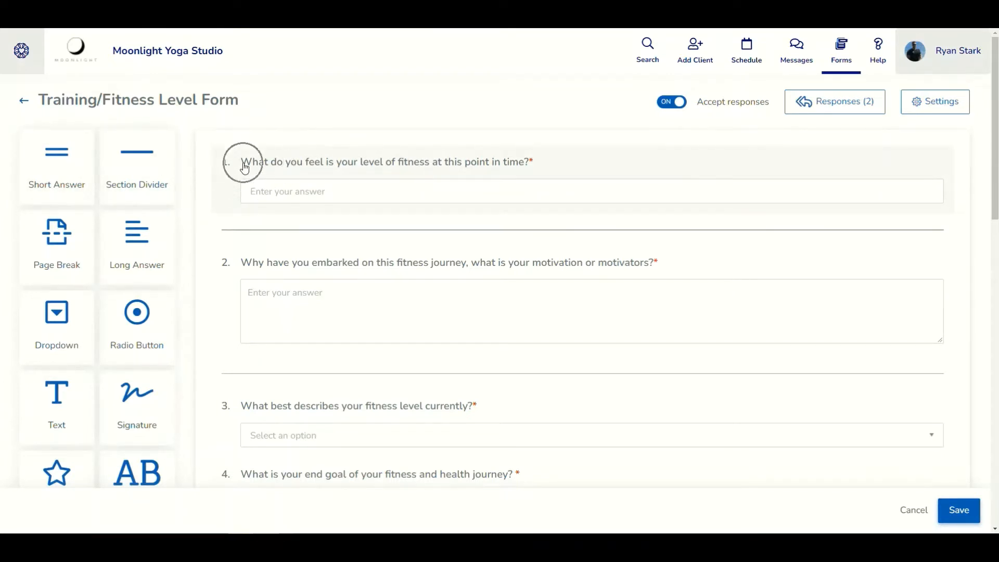
click(129, 183)
click(256, 232)
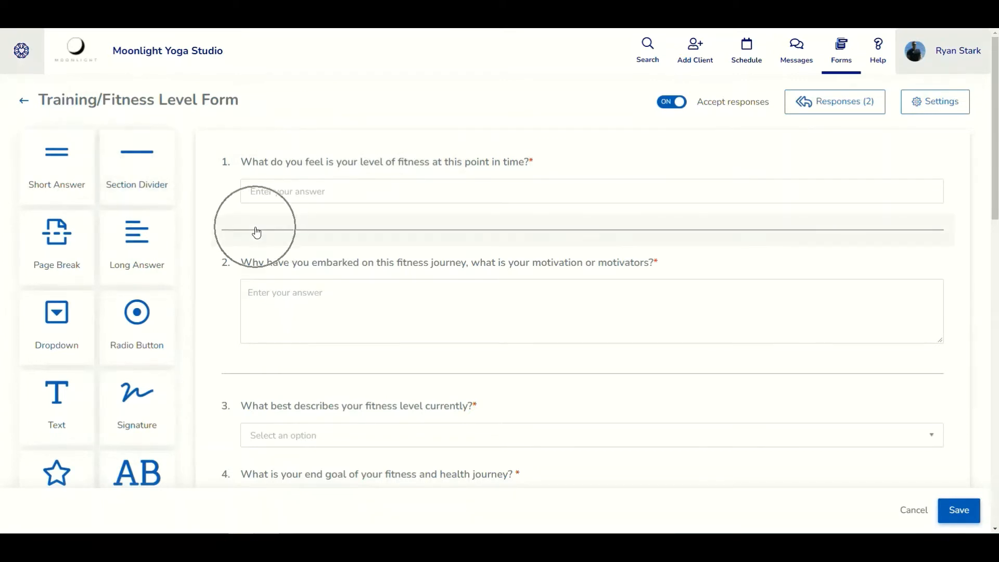
click(125, 252)
click(287, 263)
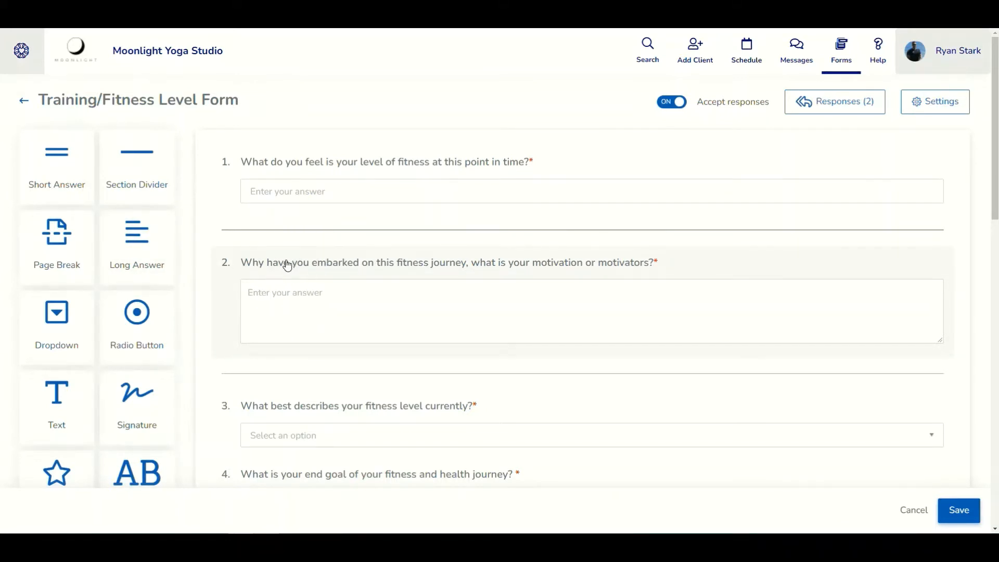
scroll(287, 263, down, 3)
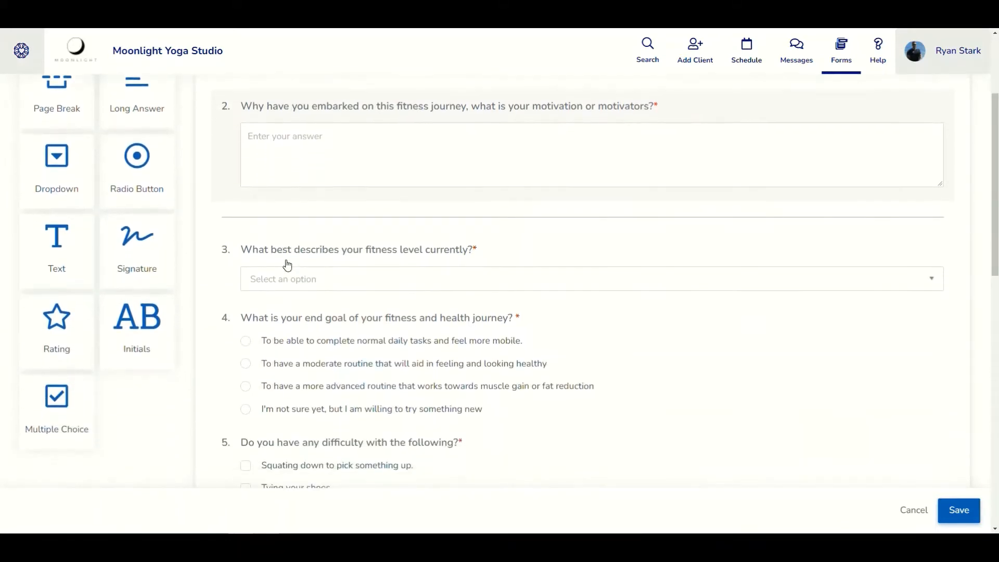
click(57, 179)
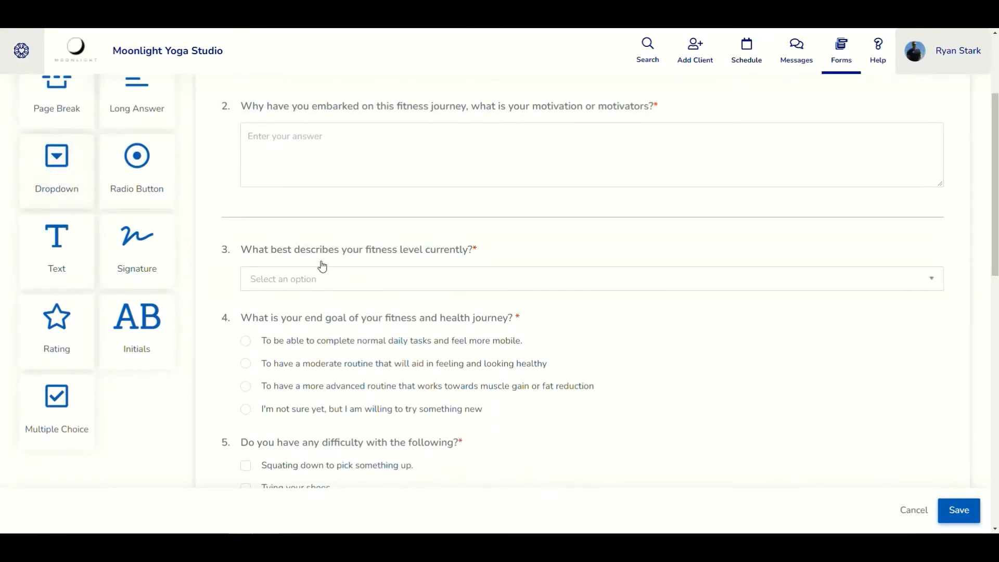
click(341, 264)
click(134, 175)
click(279, 322)
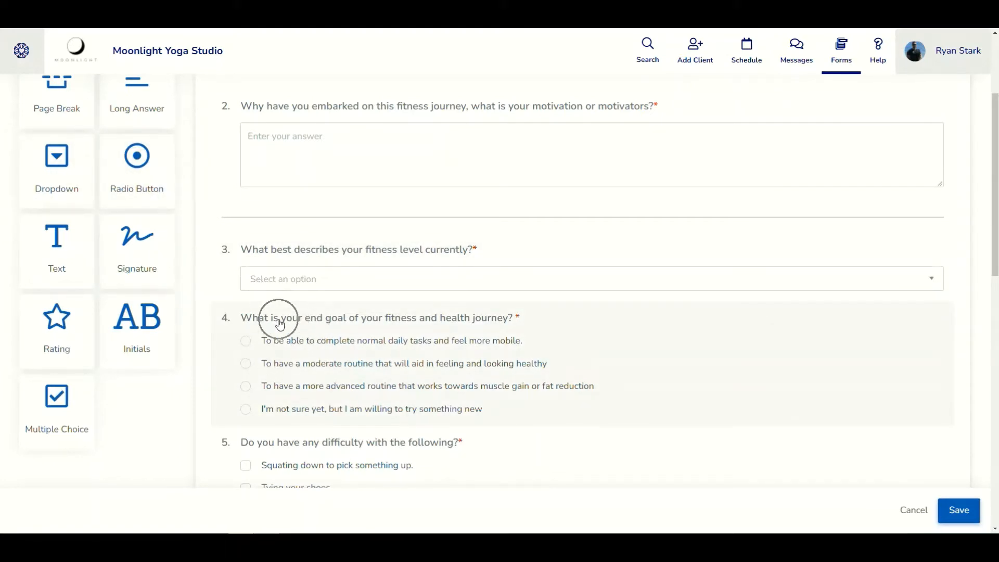
scroll(279, 322, down, 1)
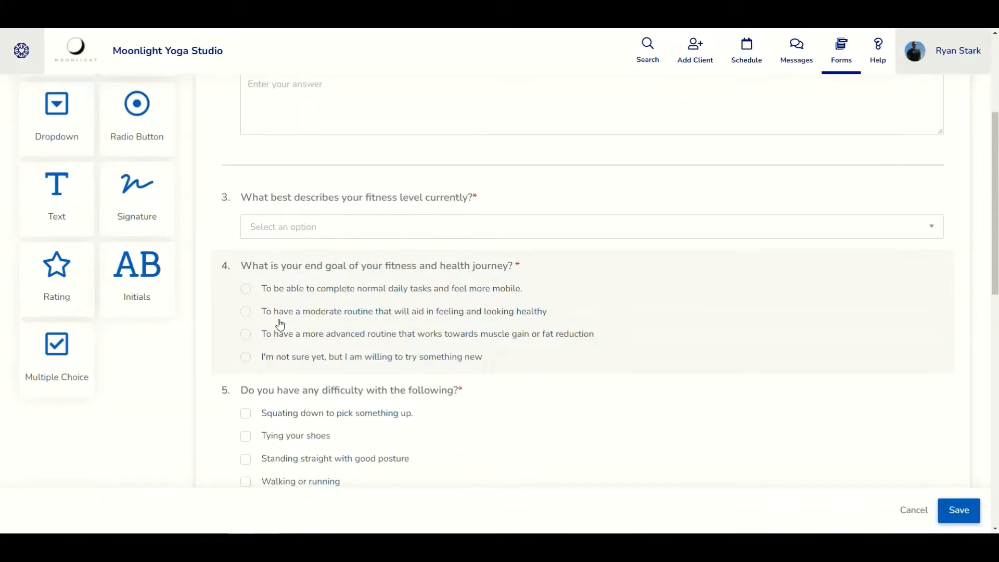
click(41, 353)
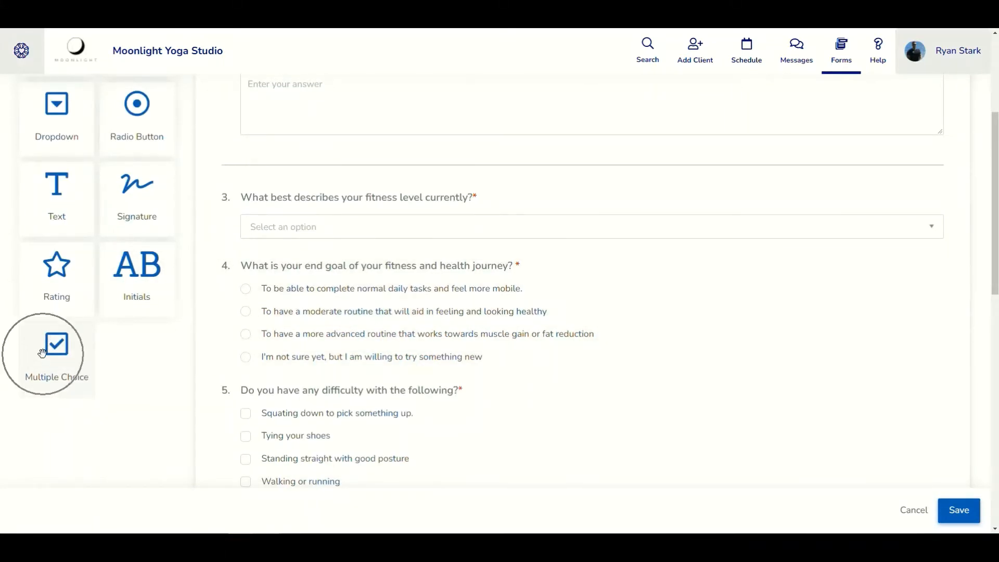
scroll(337, 402, down, 1)
scroll(338, 402, down, 1)
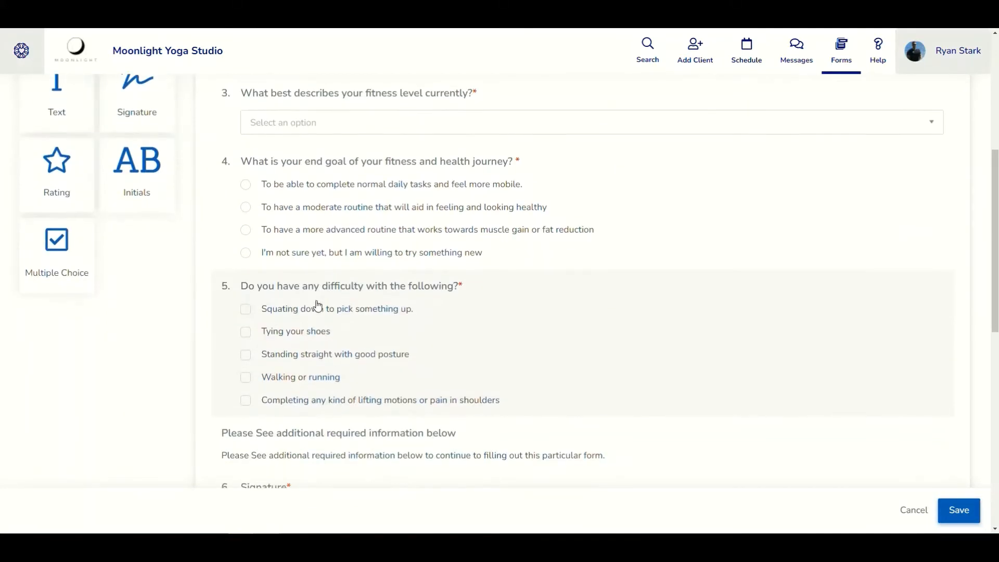
click(318, 310)
scroll(317, 310, up, 2)
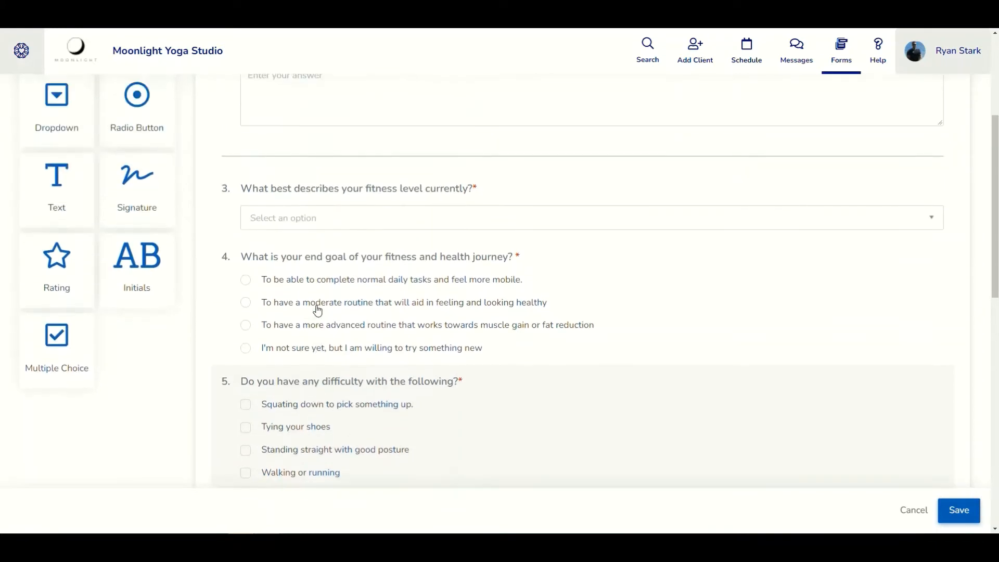
Compare the Text and Signature field types with the additional-information text block and the Signature question they produce in the form
click(72, 214)
scroll(335, 337, down, 5)
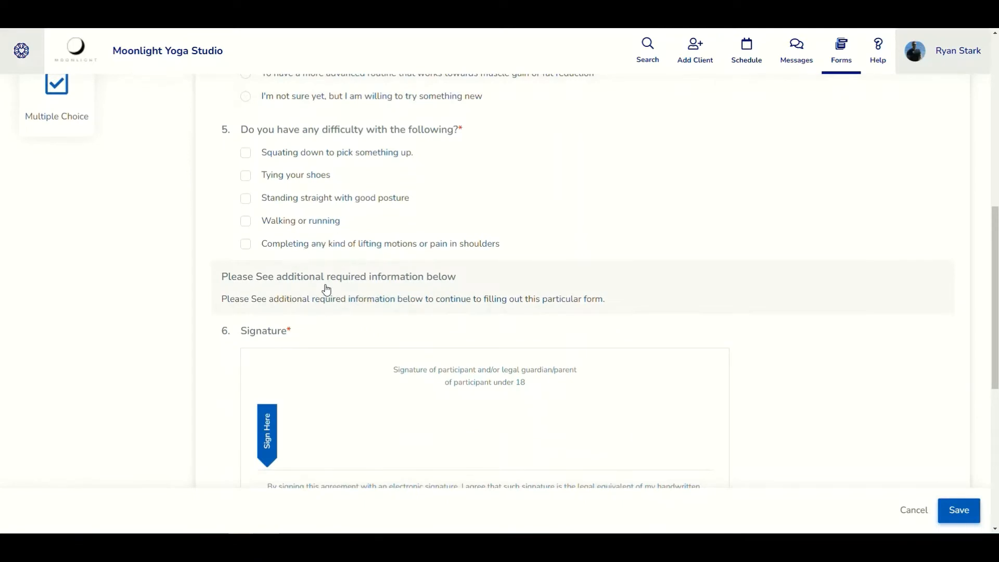
scroll(326, 290, up, 5)
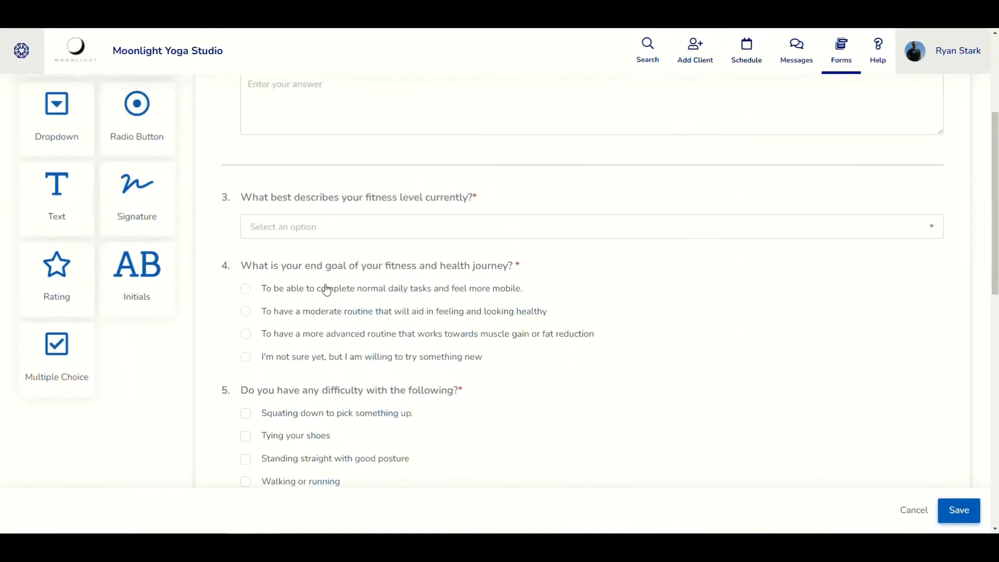
click(149, 203)
scroll(336, 343, down, 4)
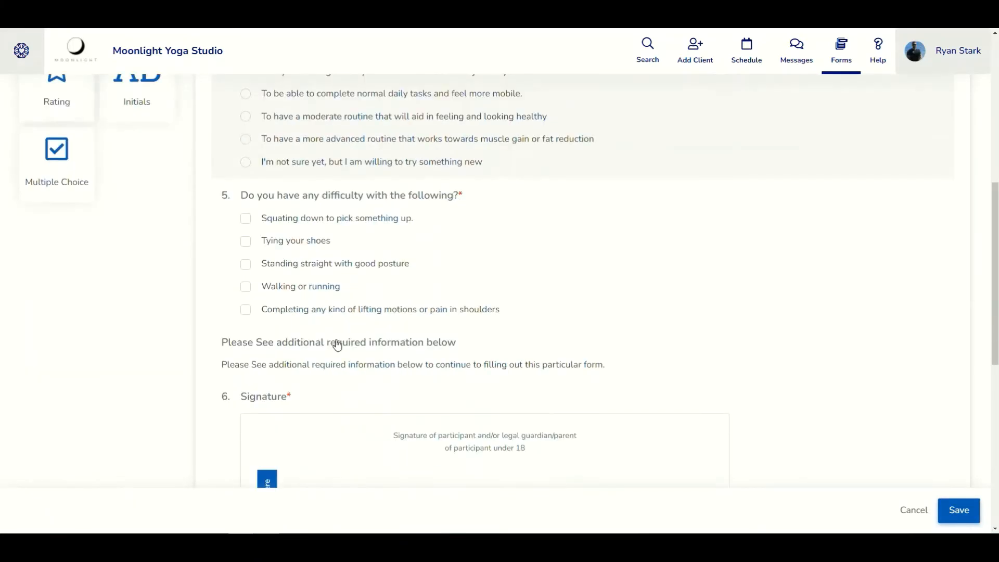
scroll(337, 345, down, 3)
click(313, 314)
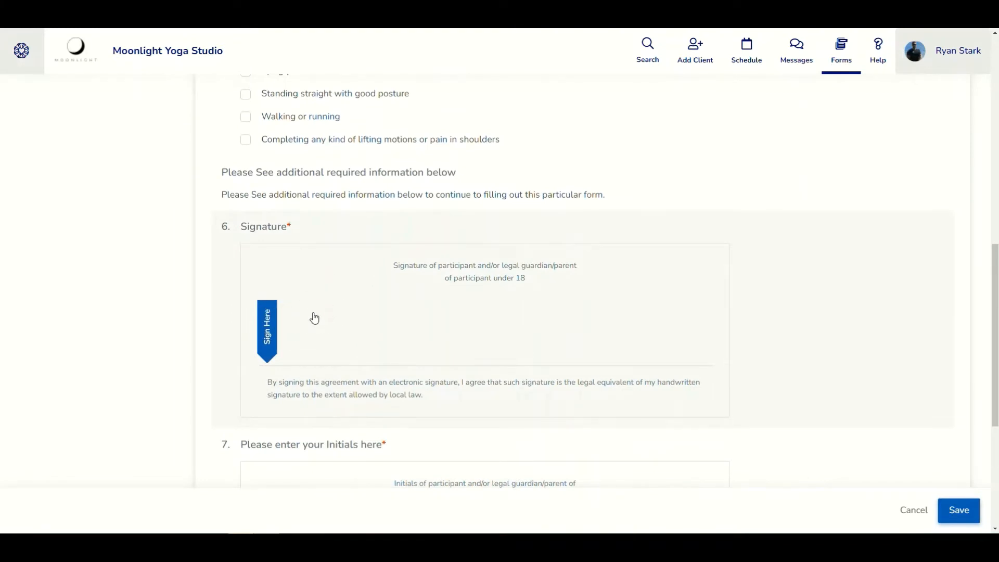
Compare the Initials and Rating field types with question 7's initials box and question 8's 1 to 10 rating scale
scroll(315, 319, up, 6)
click(149, 230)
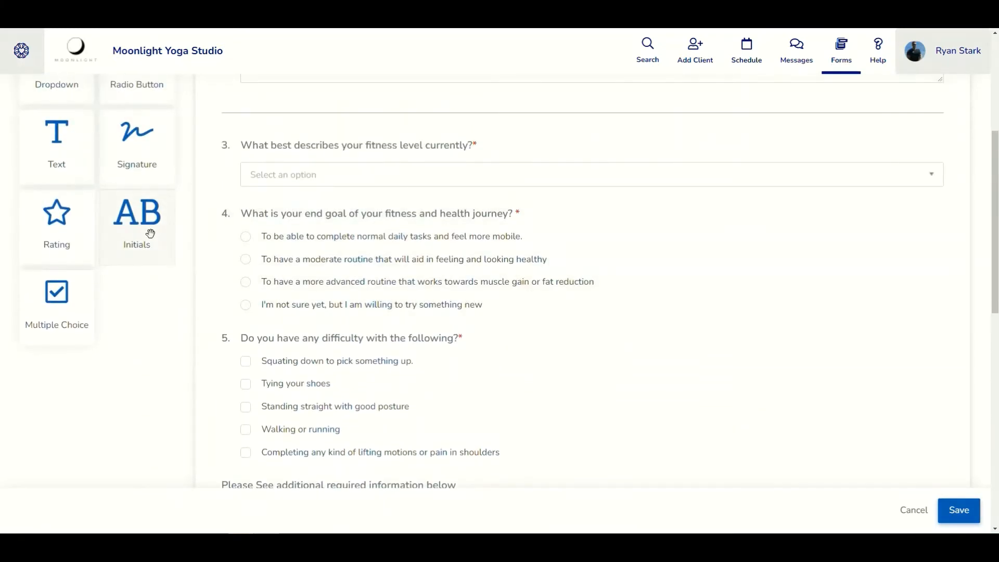
scroll(386, 404, down, 7)
scroll(387, 406, down, 2)
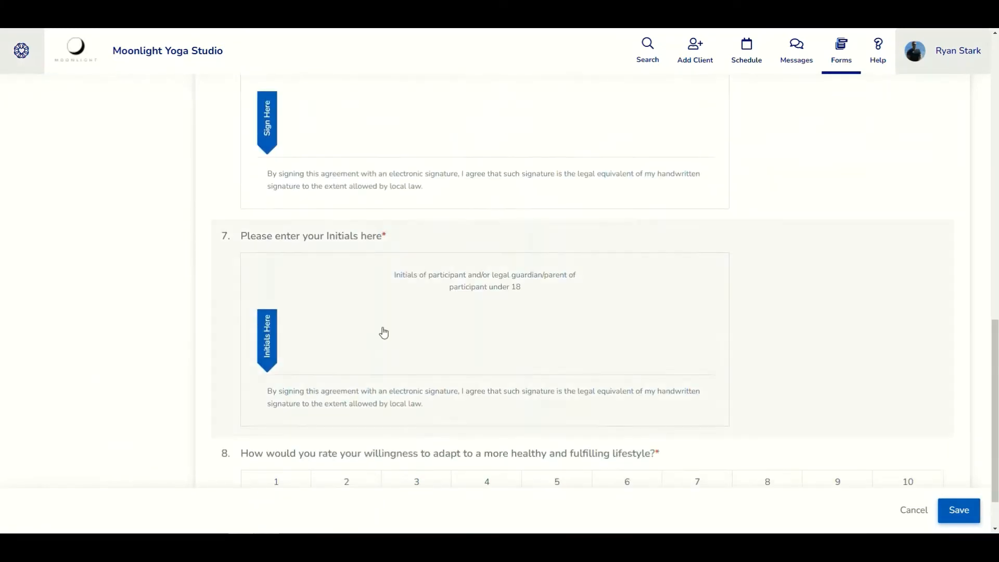
click(383, 328)
scroll(386, 324, up, 10)
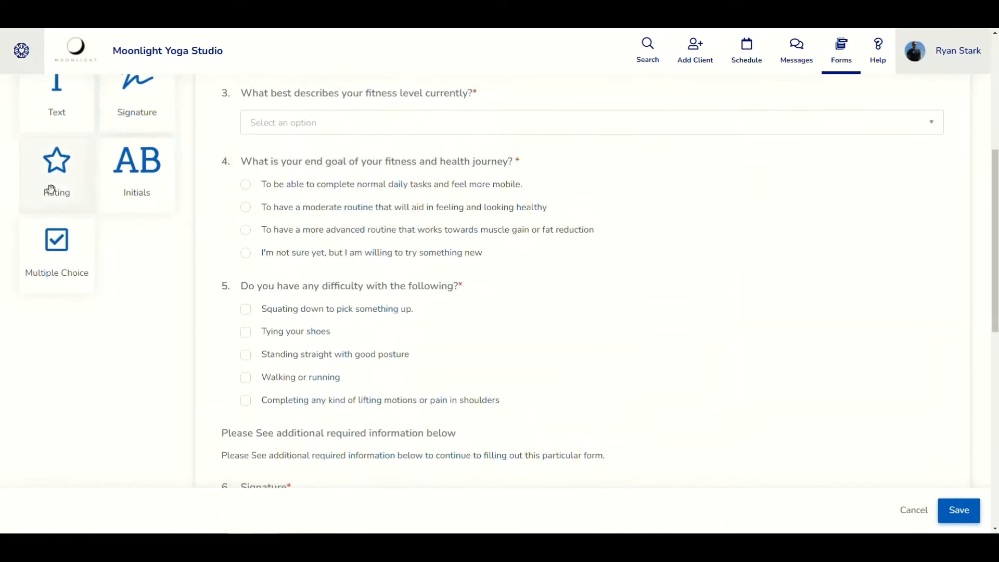
click(49, 189)
scroll(426, 377, down, 7)
scroll(426, 377, down, 3)
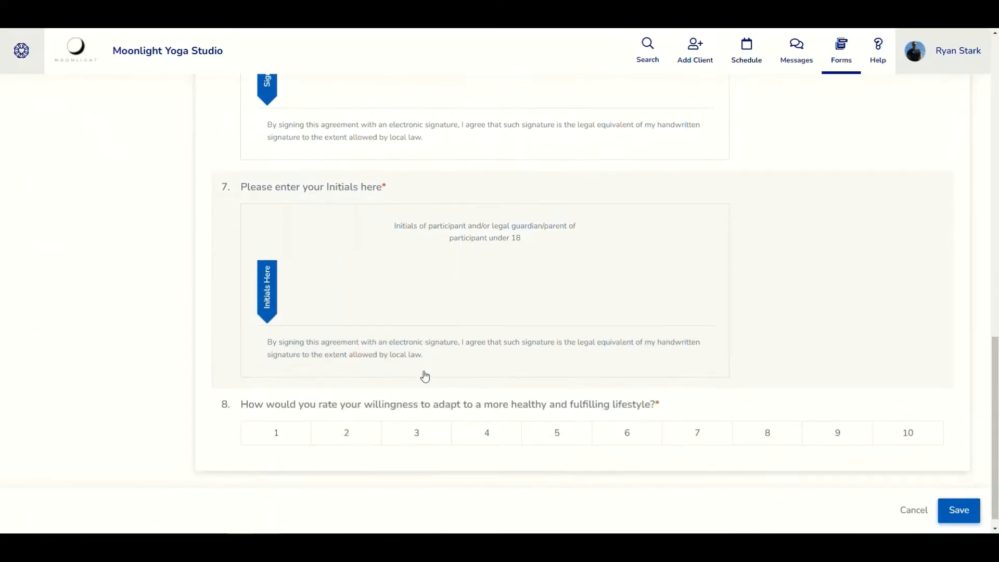
click(379, 400)
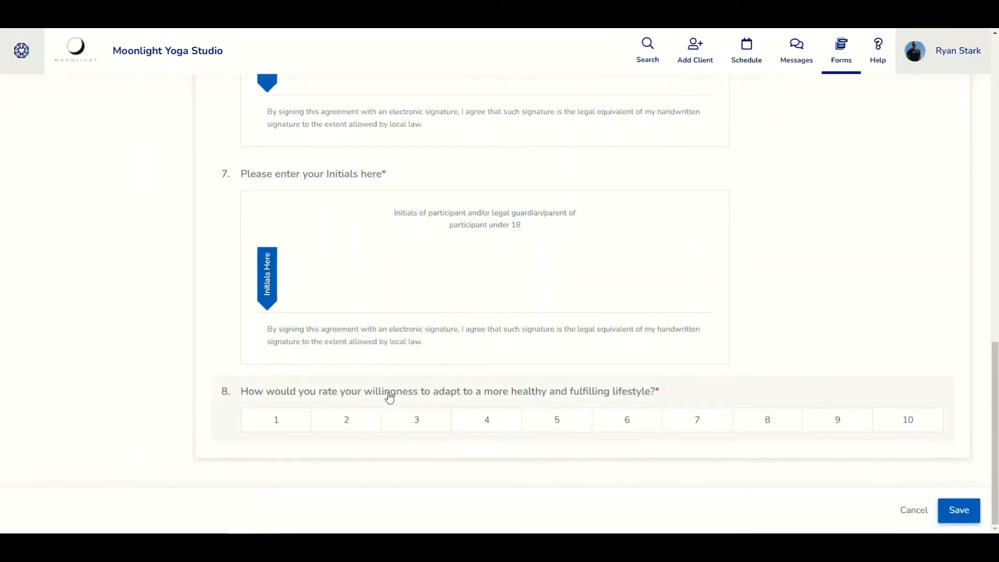
Try a page break after the form's last question to start an empty second page
scroll(302, 375, up, 12)
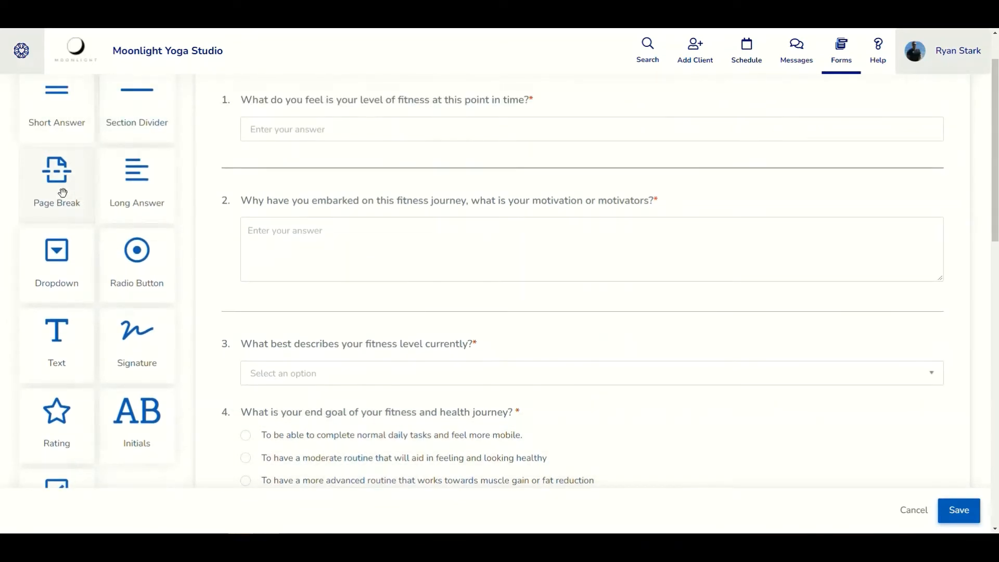
click(63, 193)
scroll(466, 328, down, 10)
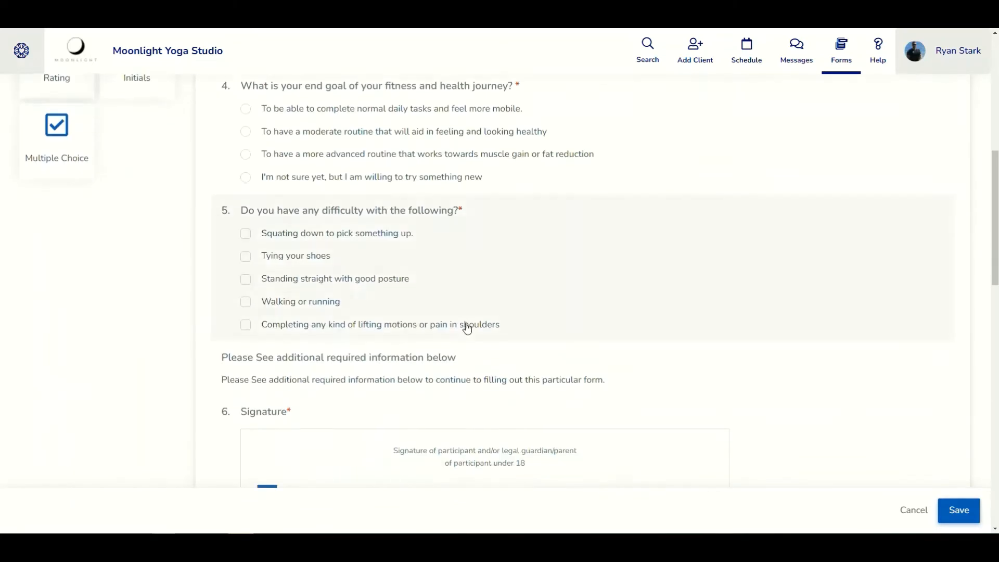
scroll(466, 328, down, 10)
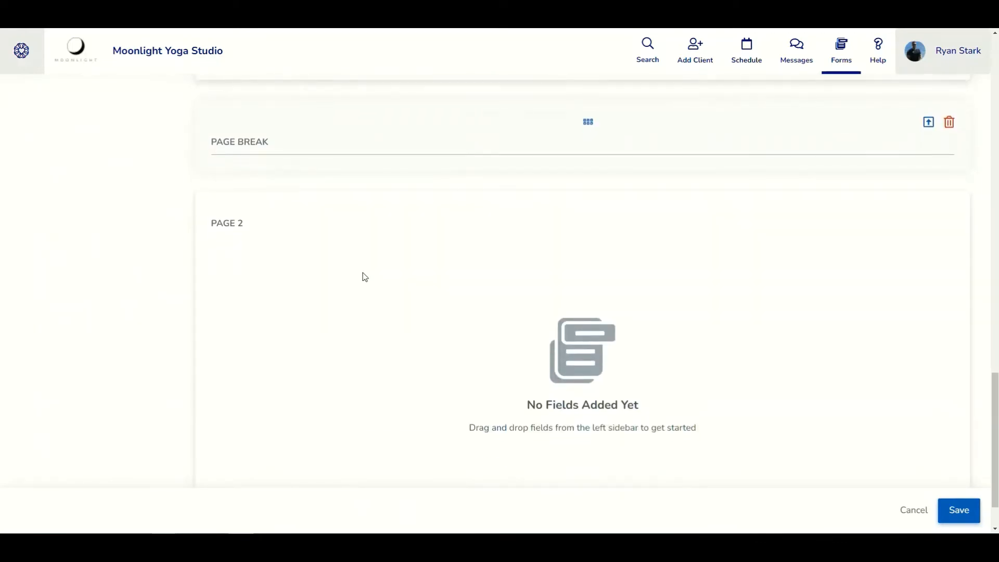
click(332, 269)
Open question 1 for editing and examine its question text, optional subheading, answer placeholder and required-field setting
scroll(462, 329, up, 5)
scroll(461, 329, up, 10)
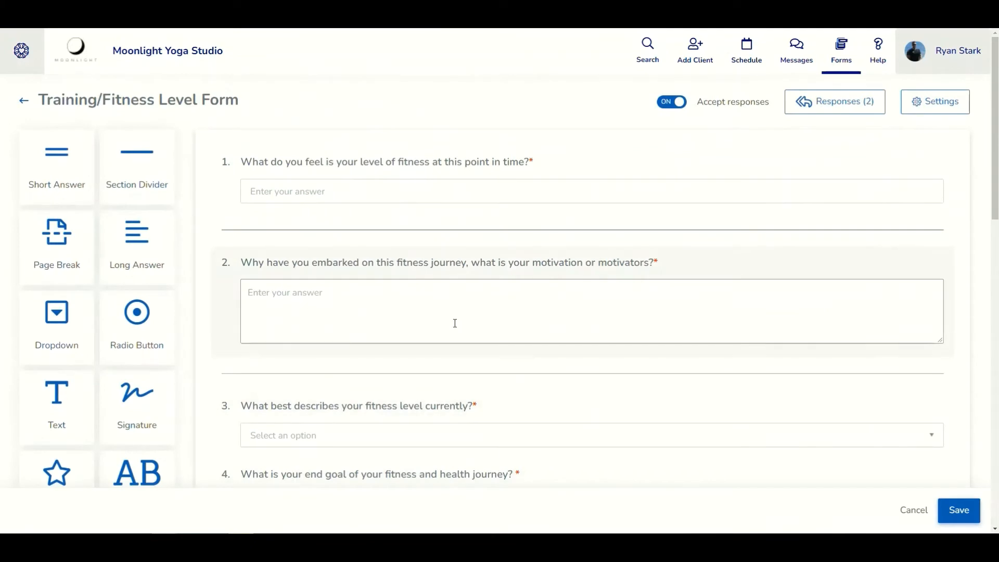
click(270, 159)
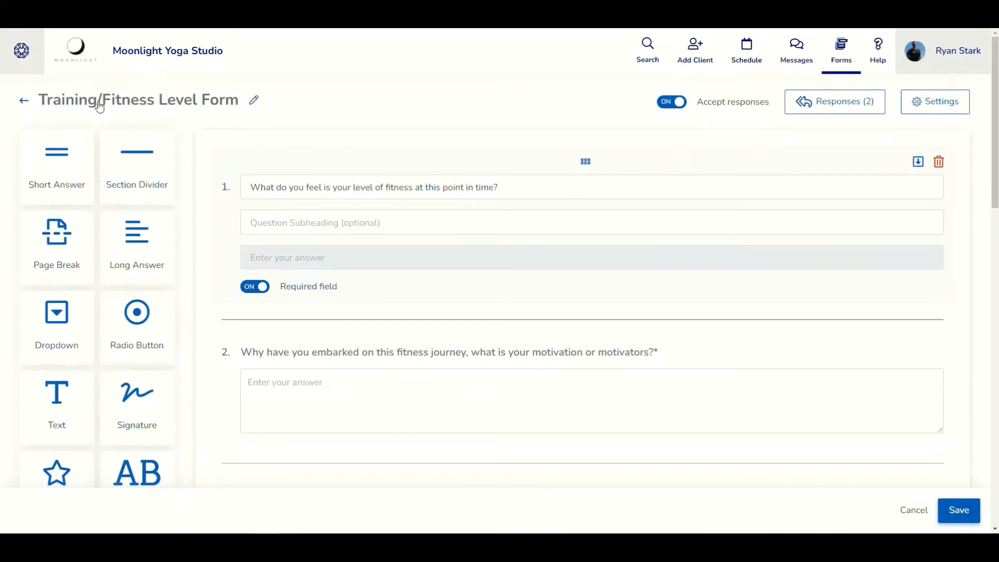
click(312, 197)
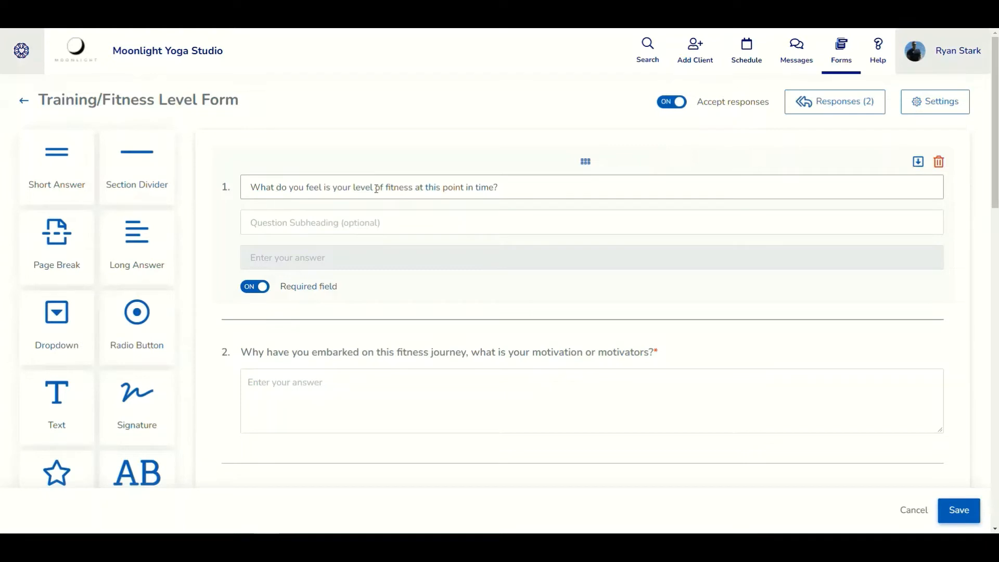
click(306, 224)
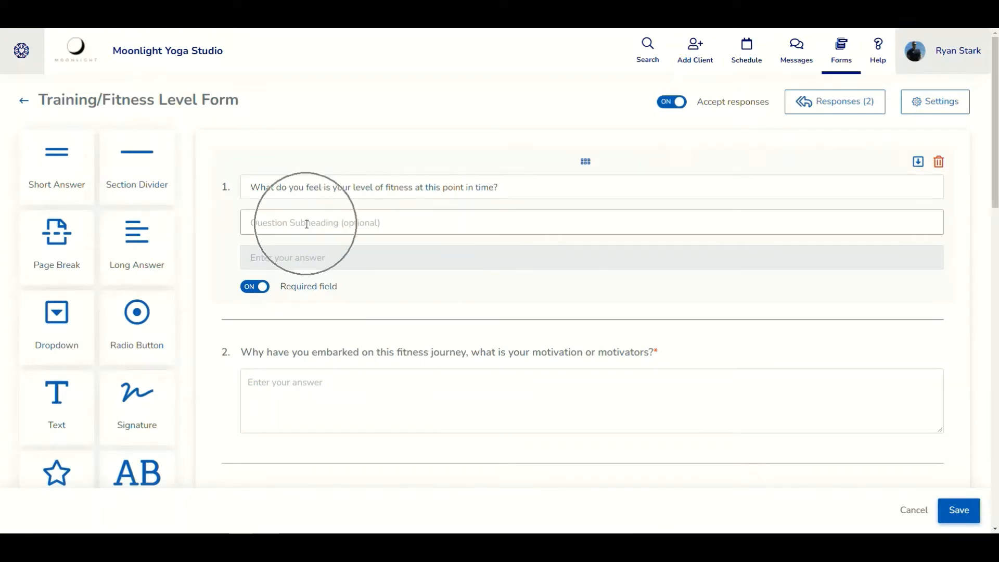
click(291, 256)
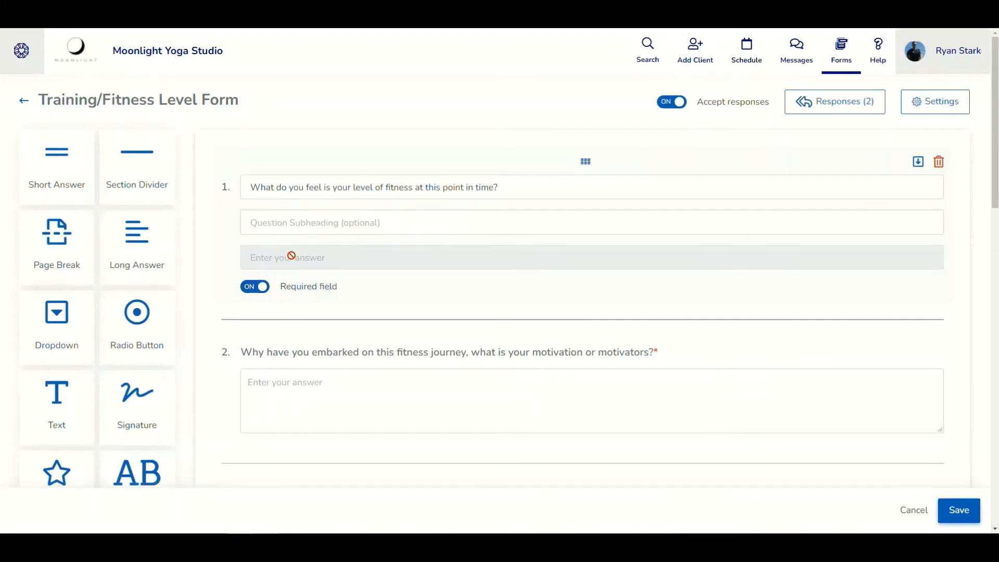
click(272, 294)
Open the section divider between questions 1 and 2 and examine its optional heading and subheading fields
drag(136, 172, 501, 325)
click(307, 260)
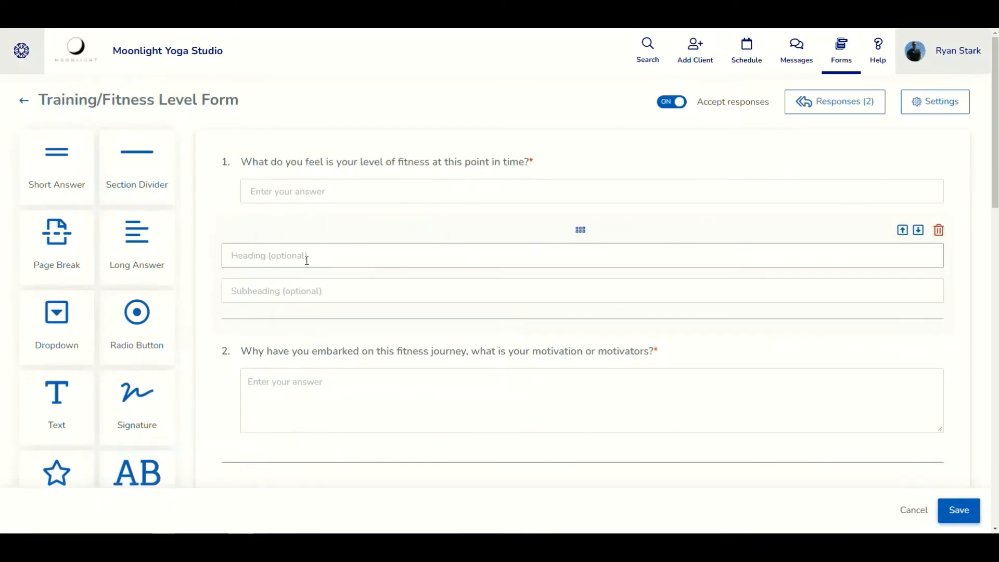
click(290, 258)
click(290, 288)
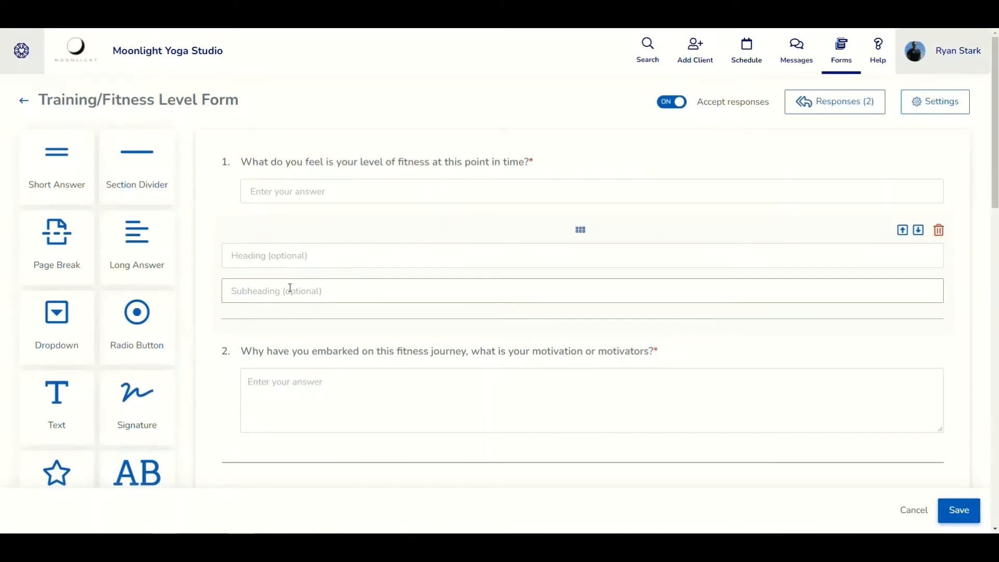
Open long-answer question 2 for editing and examine its question text, optional subheading, answer area and required-field setting
scroll(328, 311, down, 2)
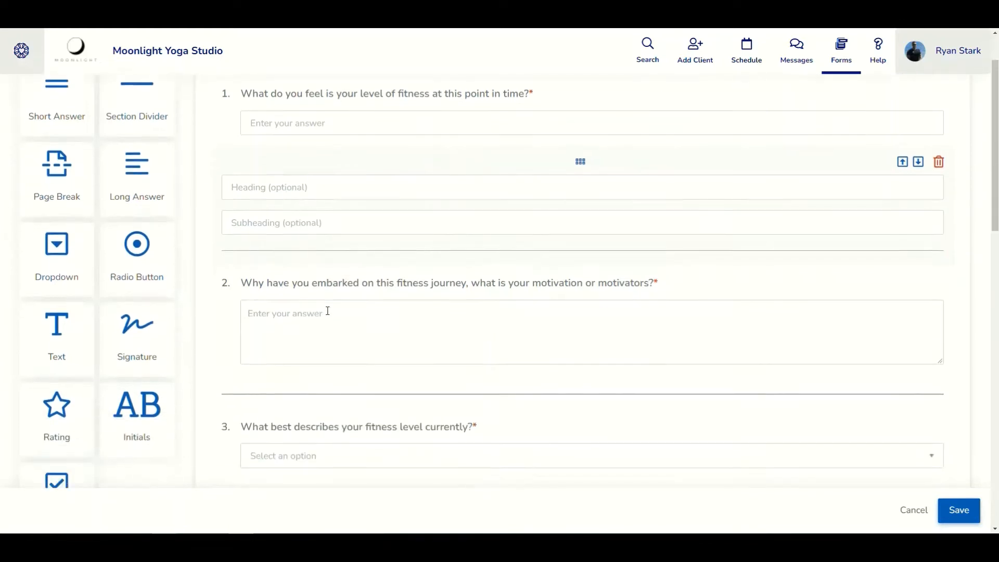
click(315, 248)
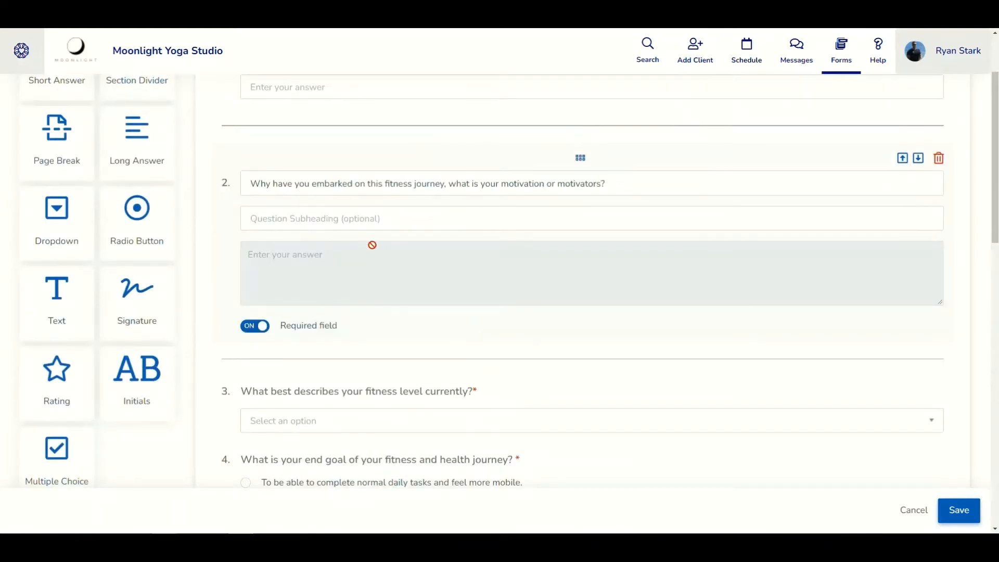
click(307, 185)
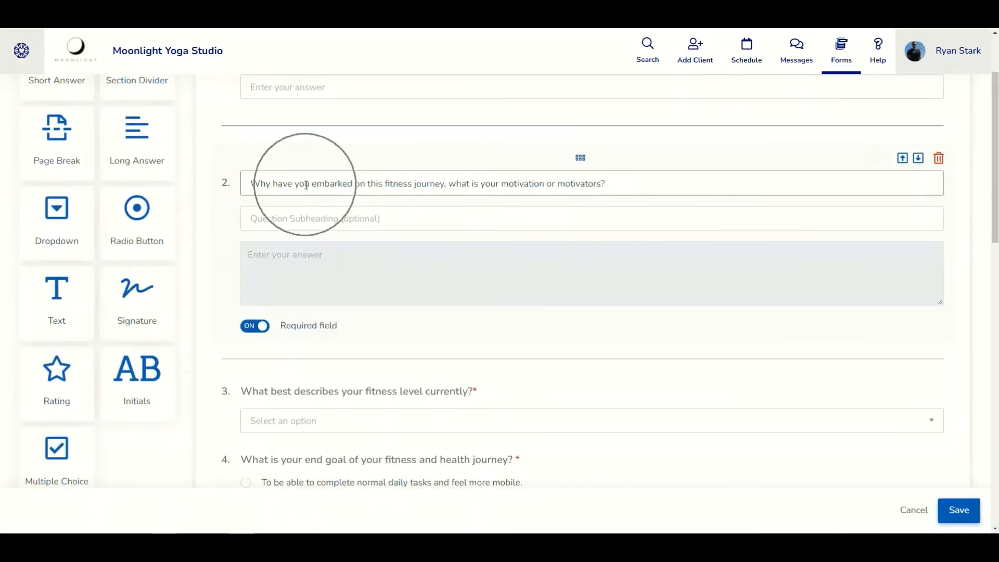
click(306, 216)
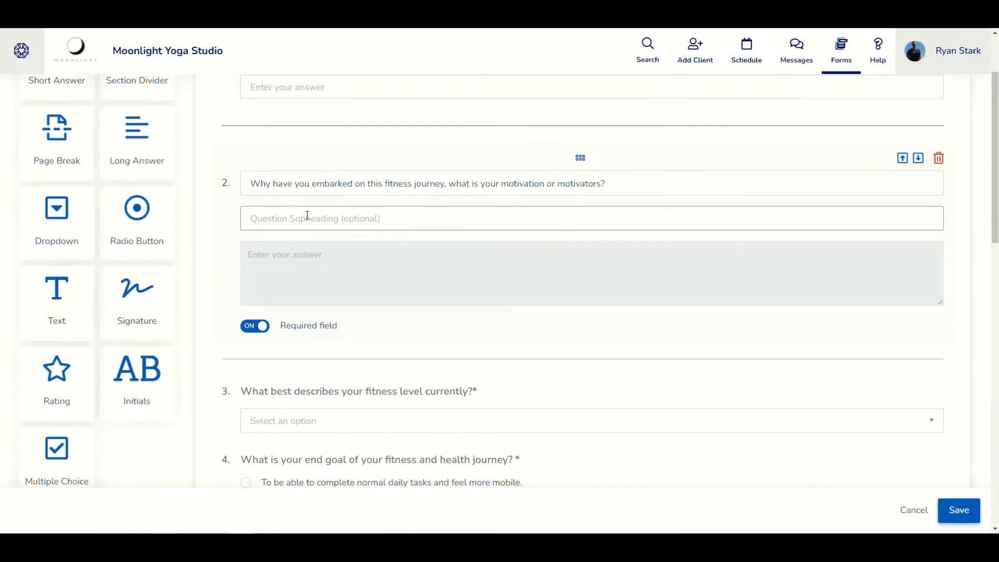
click(312, 262)
click(312, 262)
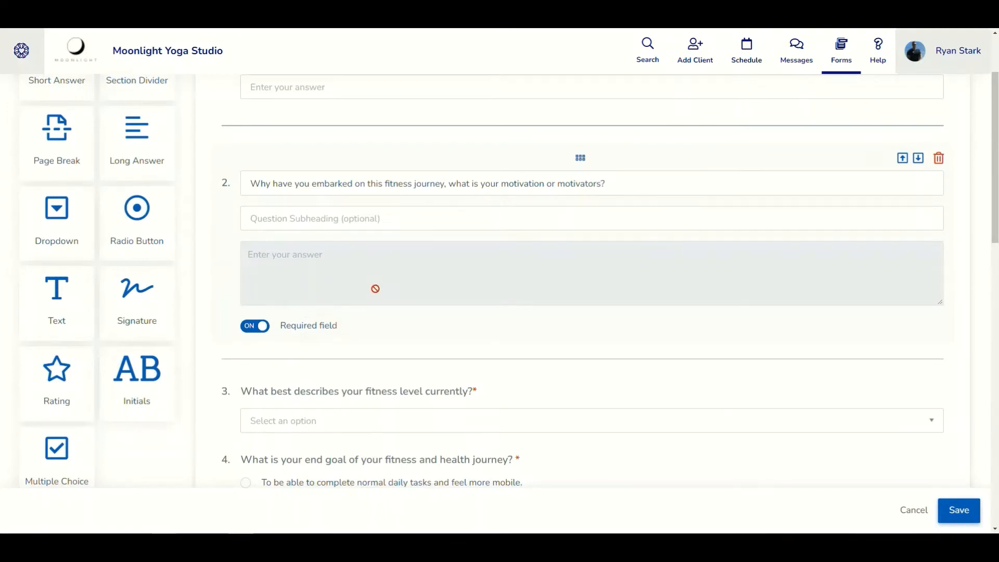
Examine dropdown question 3's selection modes and answer options in its editor, and preview the list of choices it offers
scroll(375, 289, down, 2)
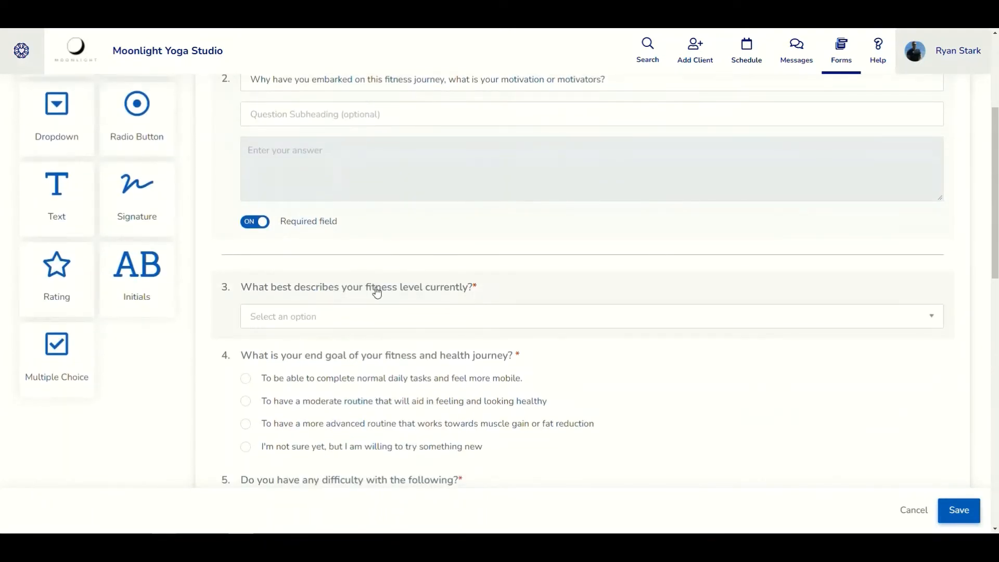
click(377, 293)
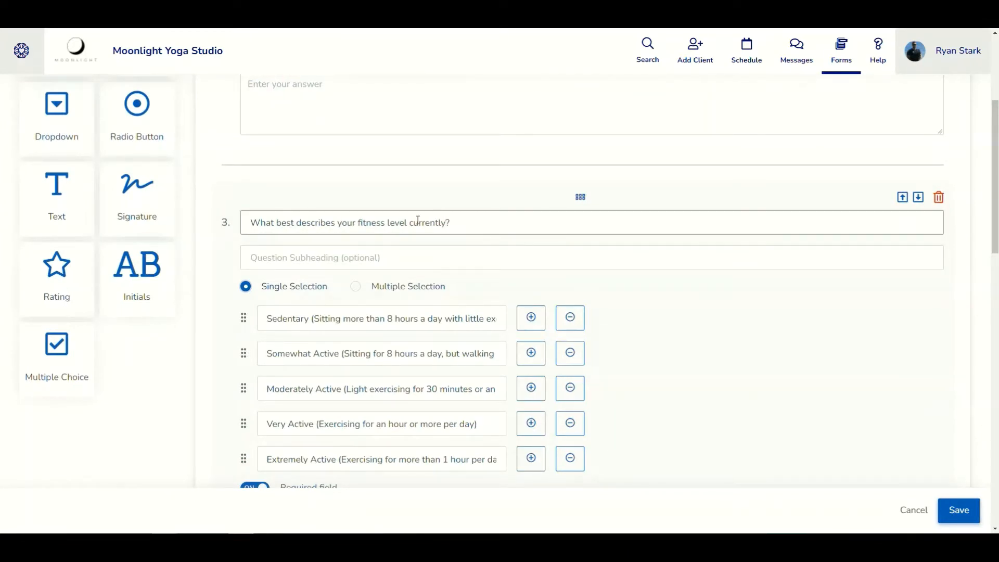
scroll(398, 259, down, 2)
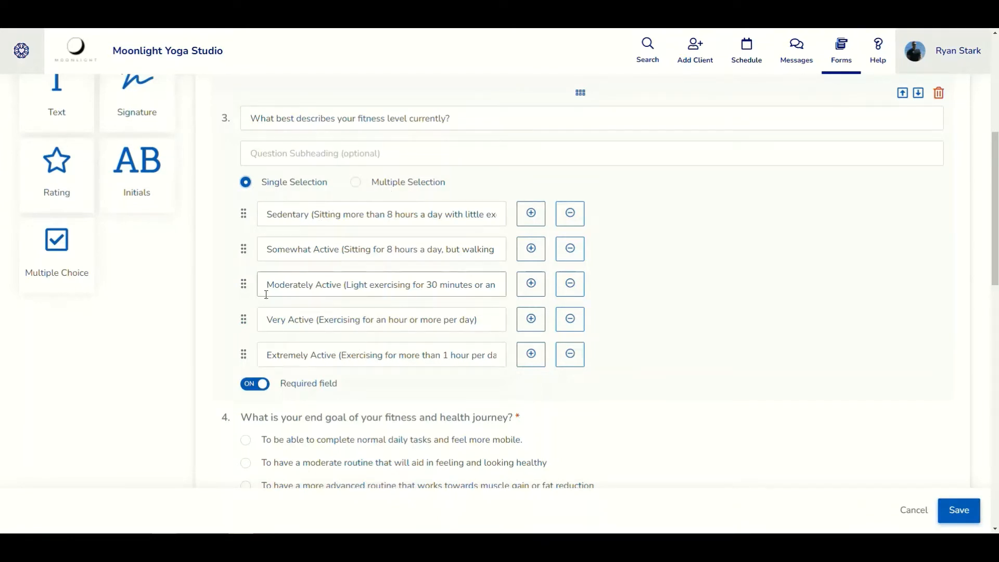
click(305, 422)
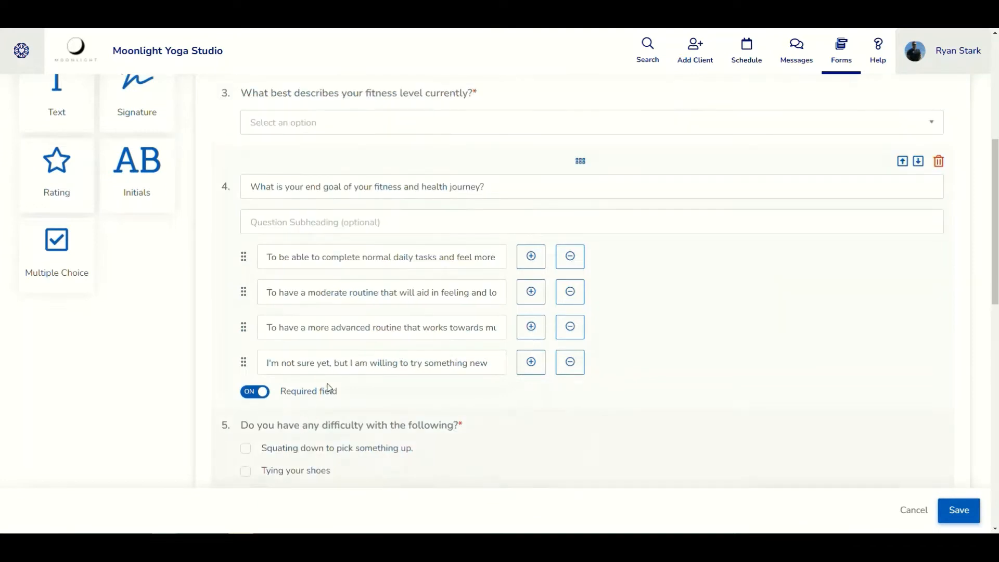
scroll(905, 138, up, 4)
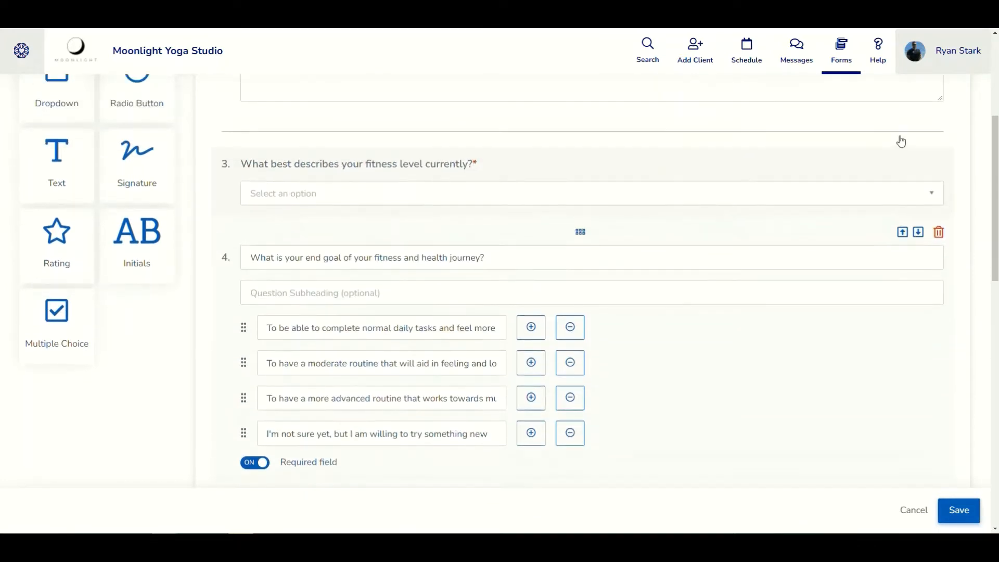
scroll(871, 152, down, 1)
click(932, 233)
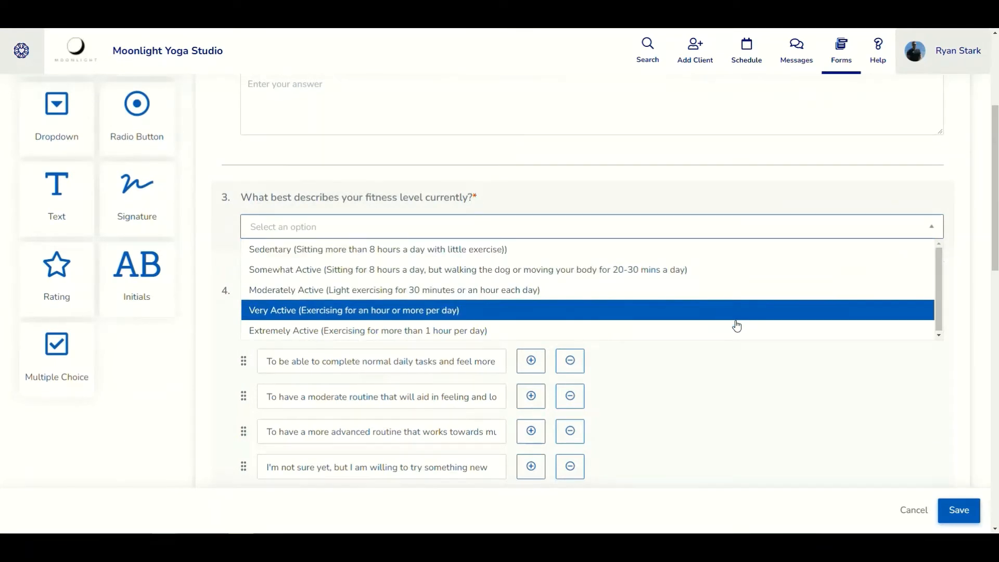
click(201, 255)
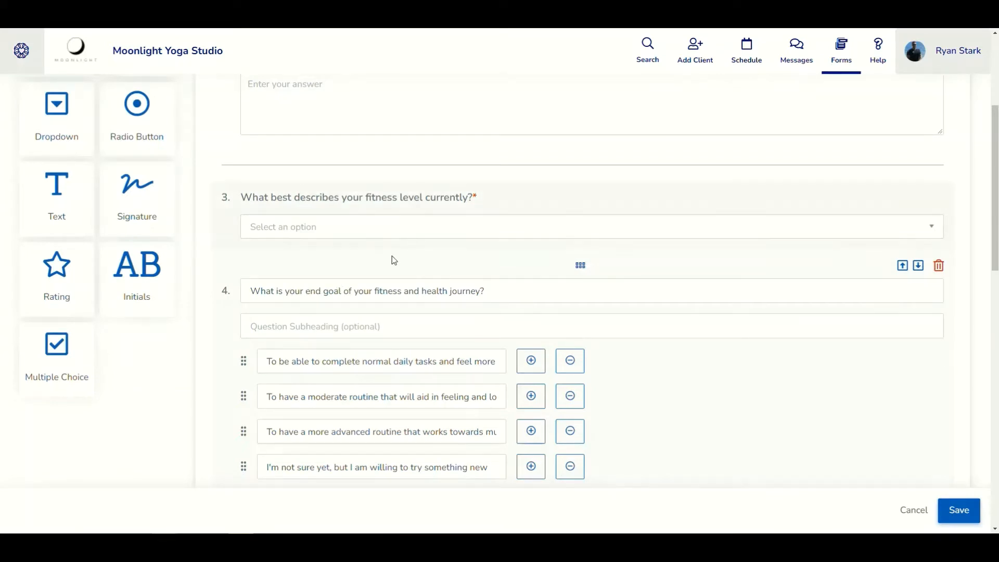
Examine the editor of radio-button question 4, including its answer options and required-field setting, and continue to question 5
scroll(373, 274, down, 1)
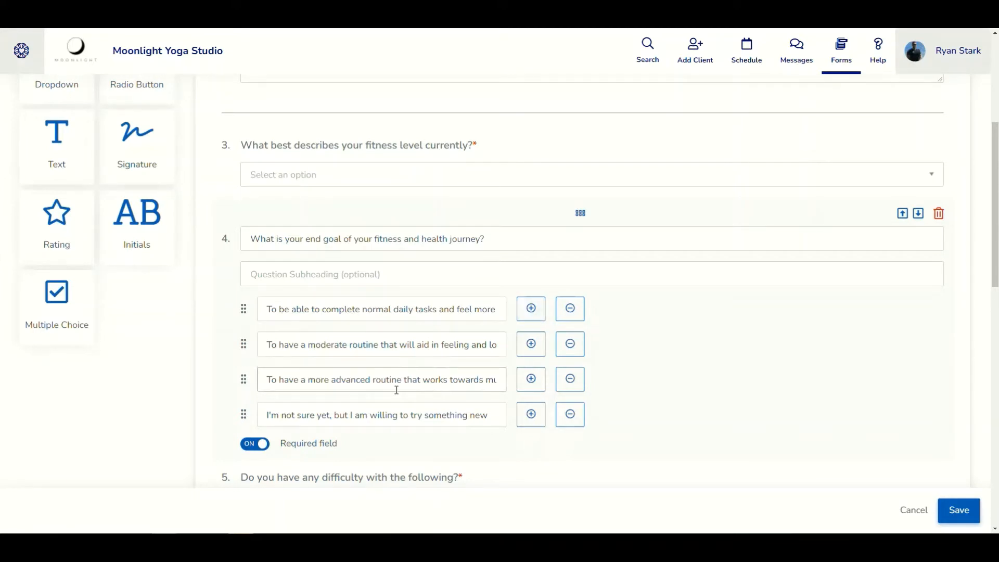
scroll(190, 302, down, 1)
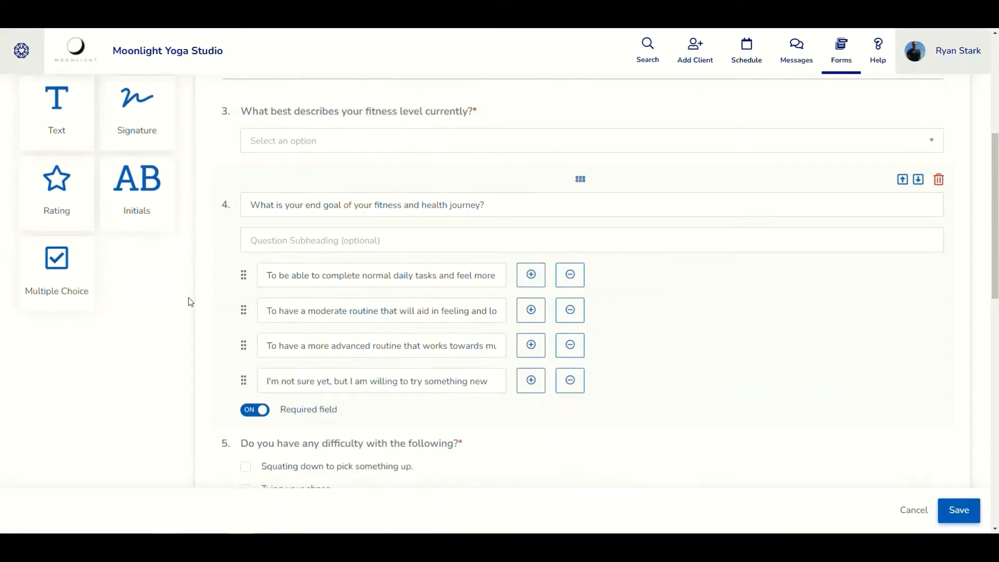
scroll(189, 300, down, 2)
scroll(409, 366, up, 2)
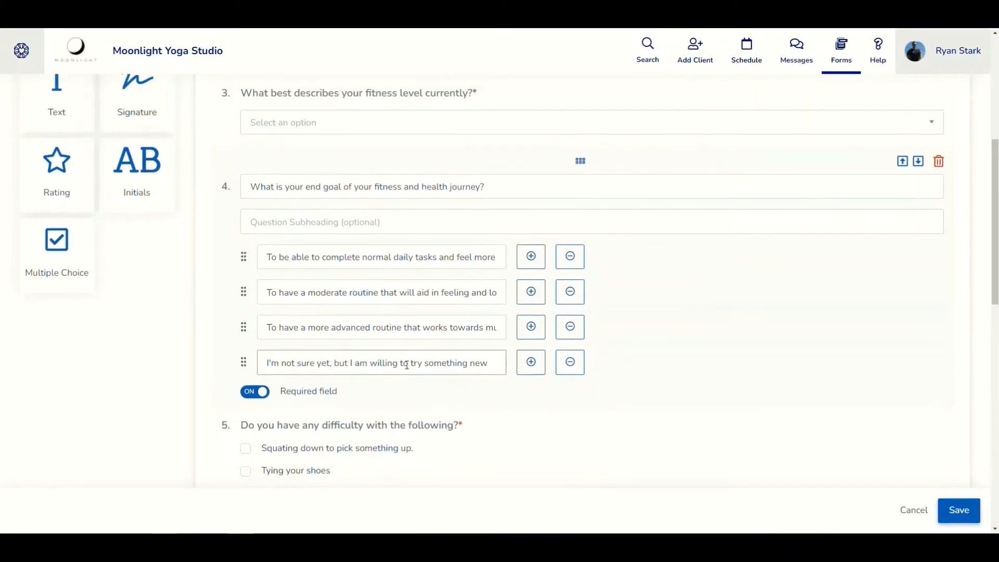
scroll(407, 365, down, 2)
scroll(335, 375, down, 1)
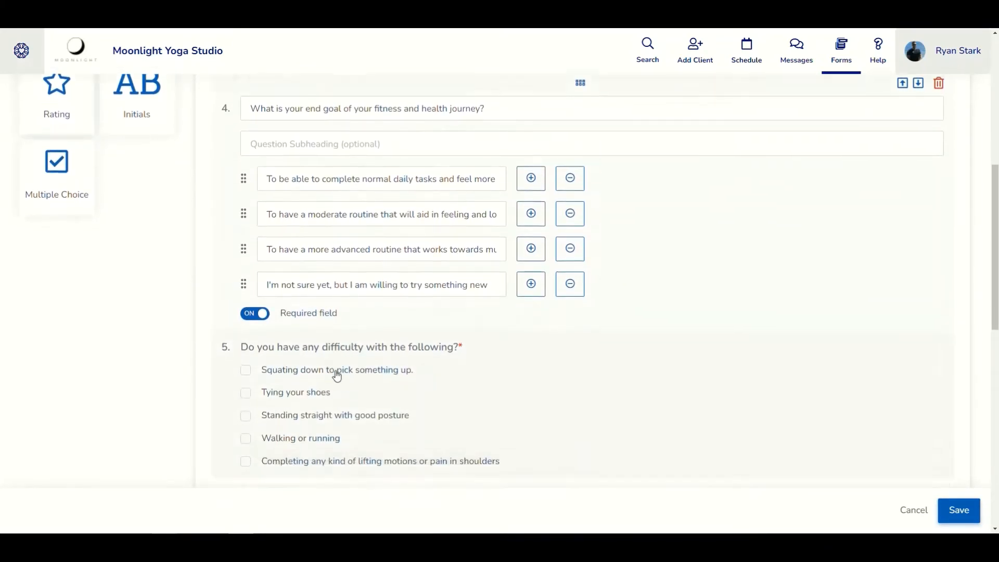
Open multiple-choice question 5 for editing and examine its question text, answer options and required-field setting
scroll(337, 375, down, 1)
click(368, 322)
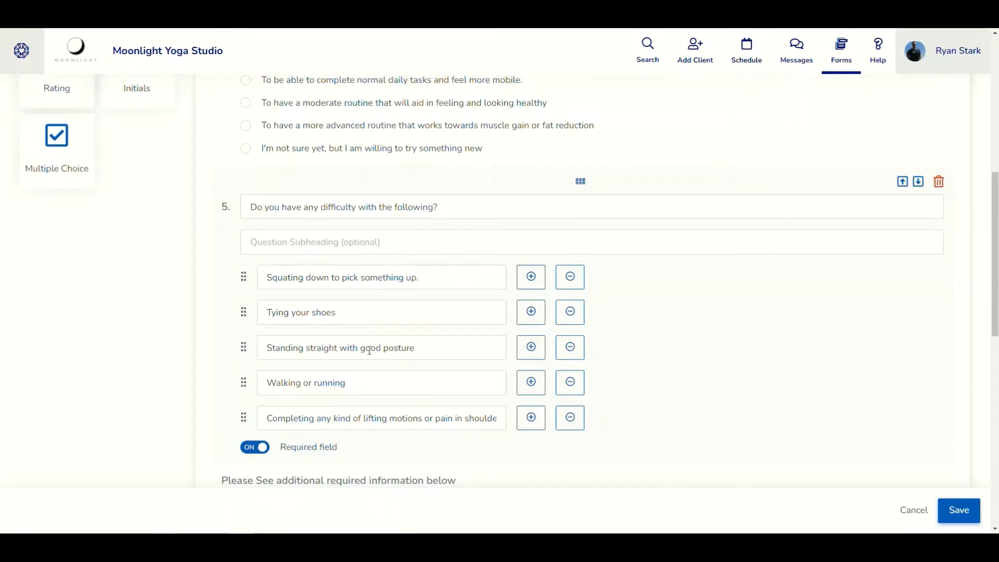
scroll(427, 317, down, 1)
scroll(424, 316, up, 1)
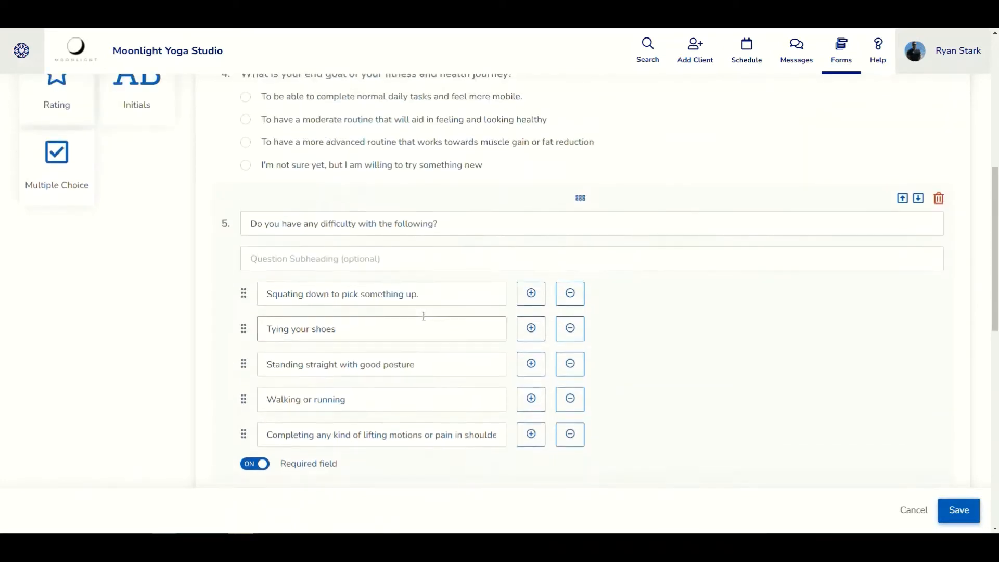
scroll(425, 316, down, 4)
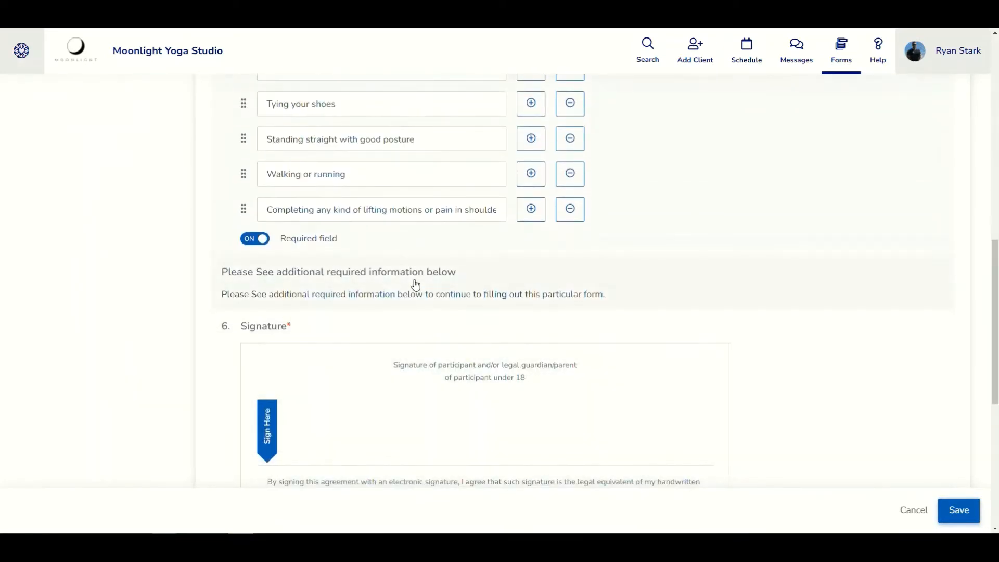
Open the additional-information text block below question 5 and examine its heading and body text fields
click(528, 279)
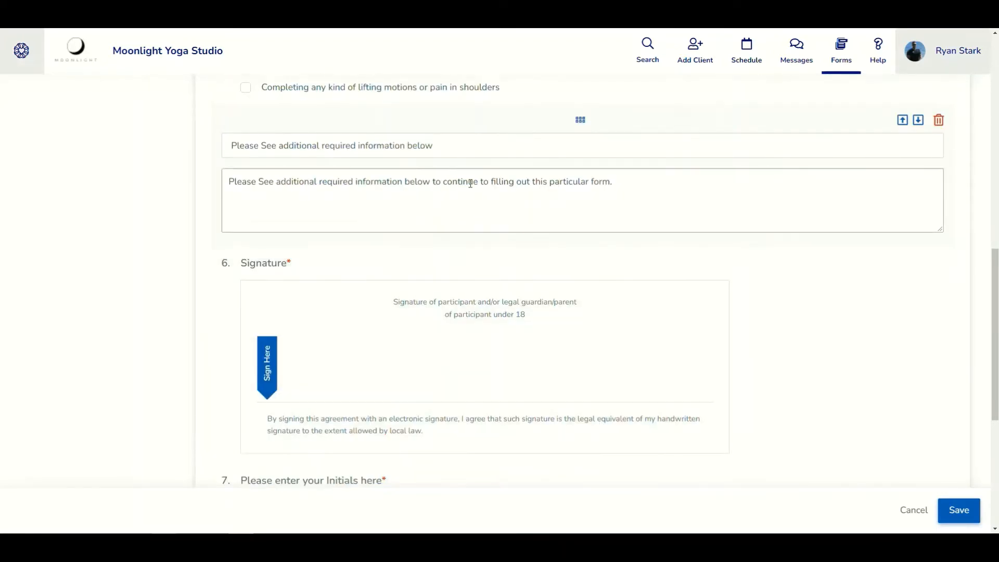
click(464, 155)
click(435, 185)
click(464, 141)
click(466, 145)
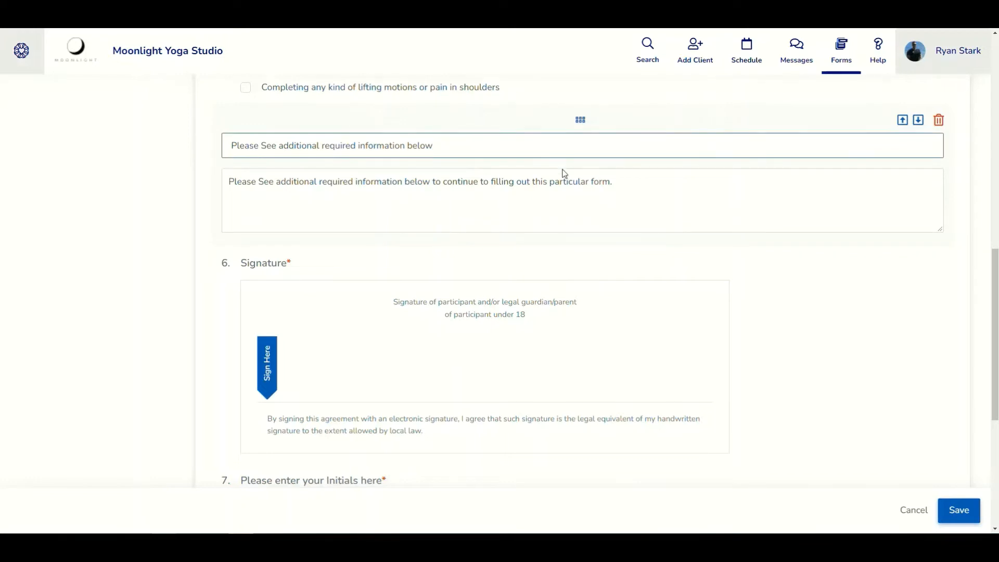
Examine the editor of signature question 6, including its optional subheading and required-field setting, and continue to initials question 7
scroll(448, 218, down, 3)
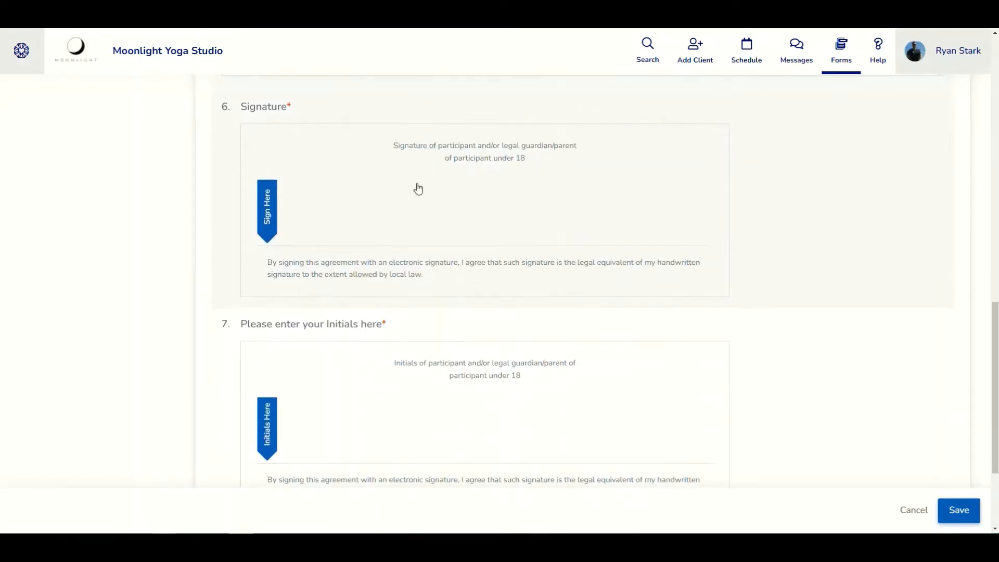
click(826, 127)
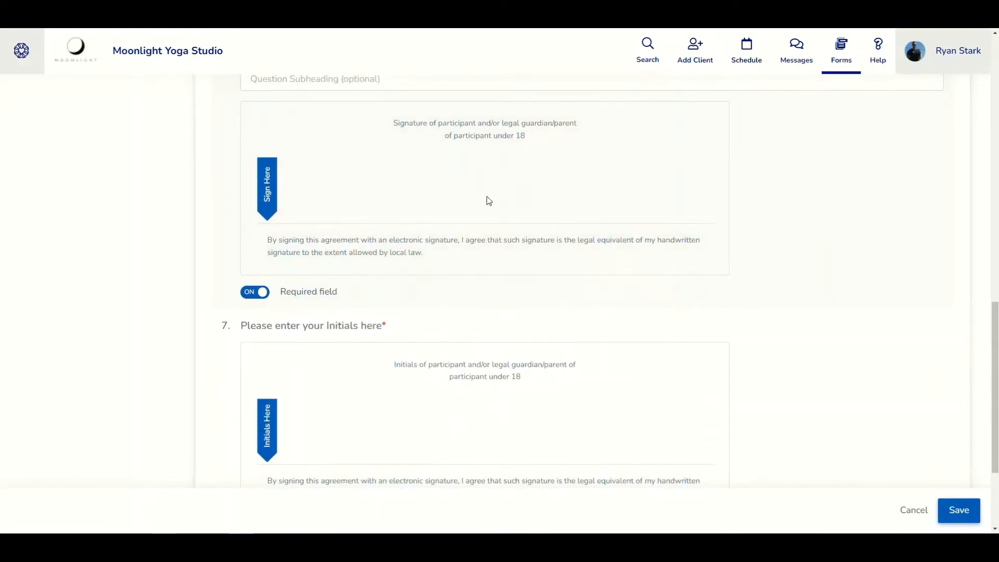
scroll(485, 201, up, 1)
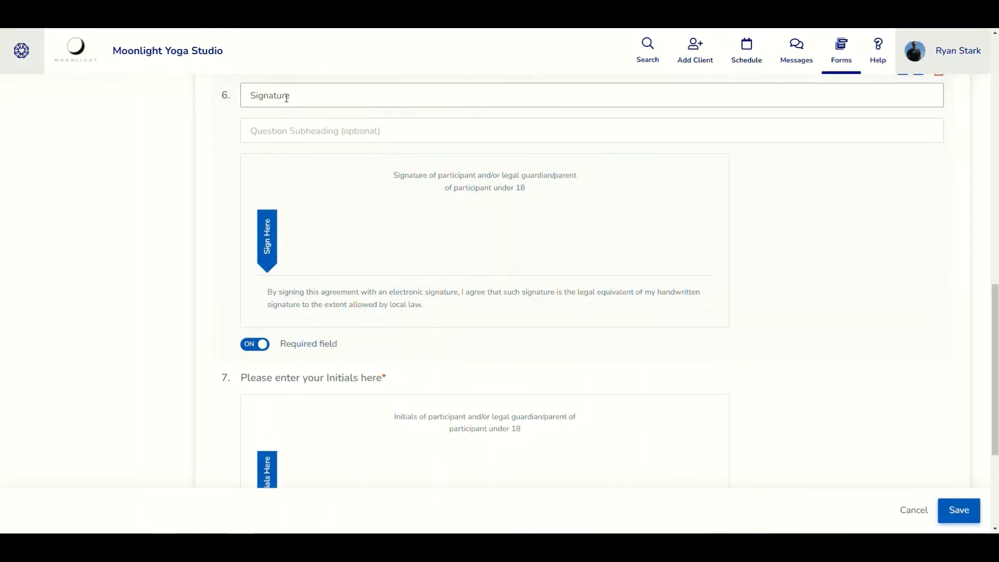
click(297, 122)
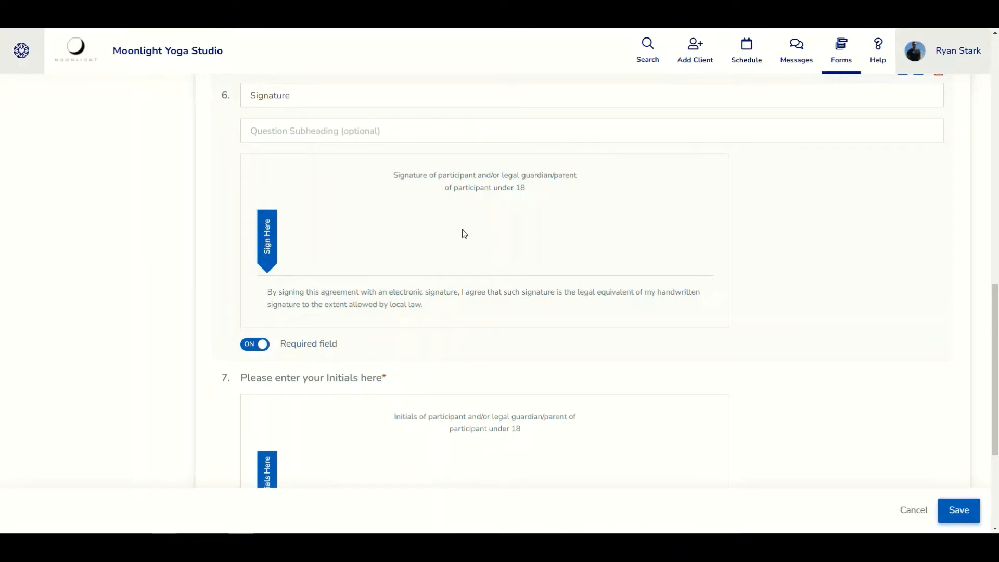
scroll(461, 239, down, 4)
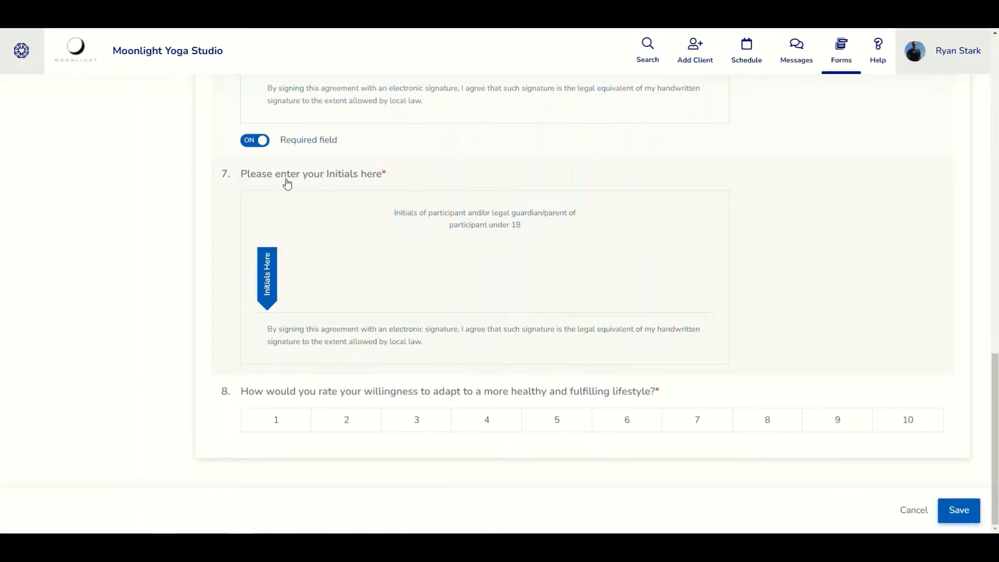
click(801, 200)
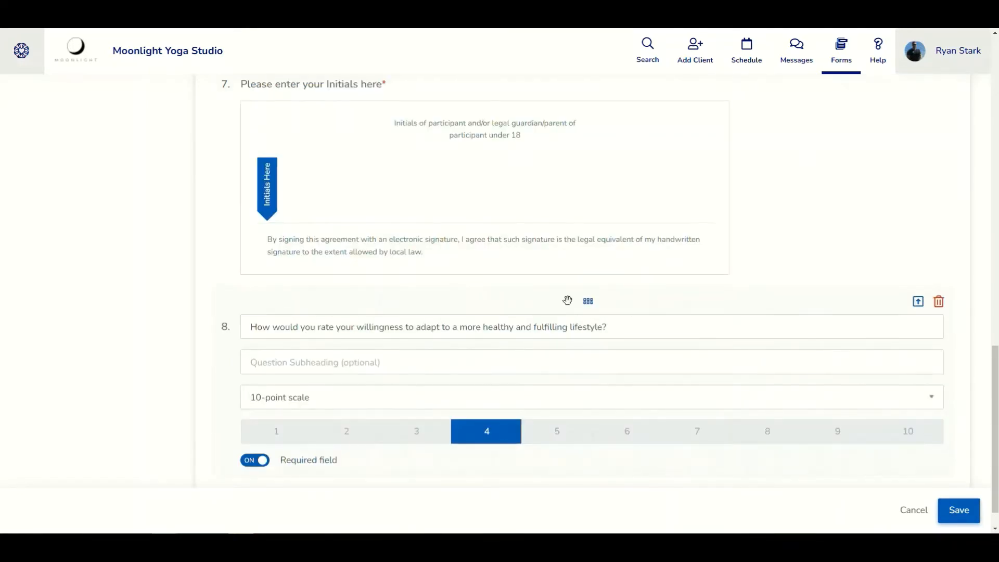
Preview the scale choices offered by rating question 8 and close the list without changing the scale
scroll(423, 350, down, 1)
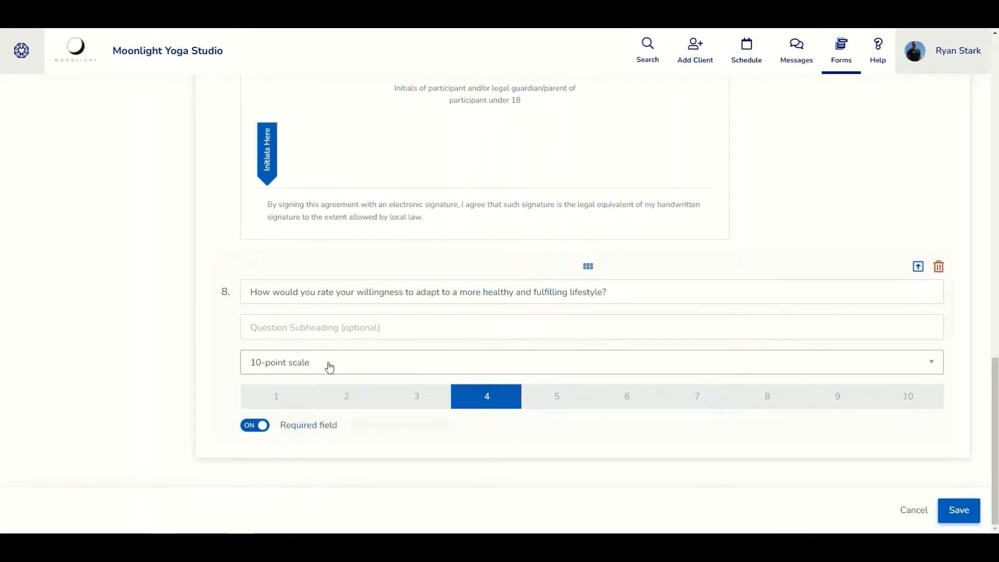
click(453, 362)
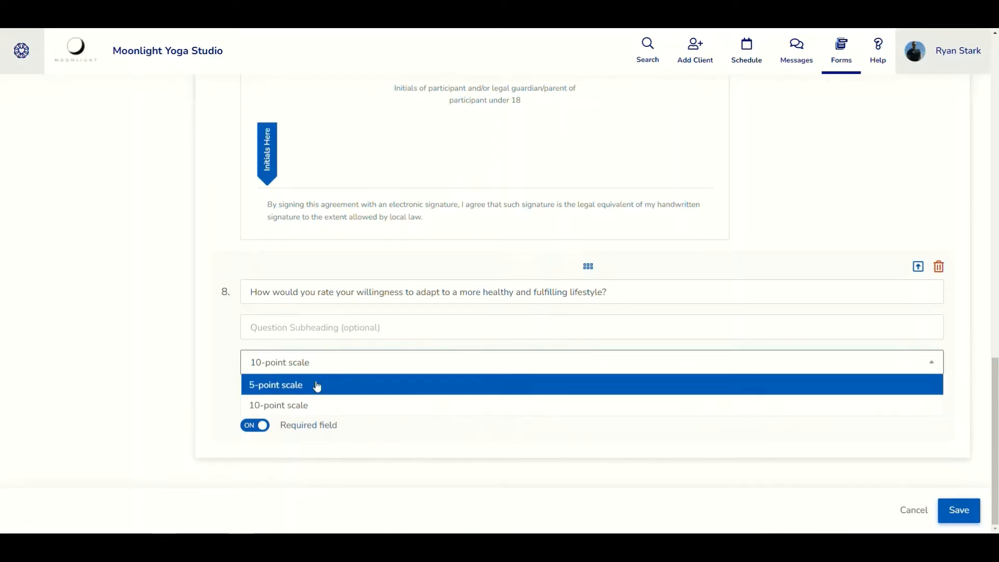
click(225, 359)
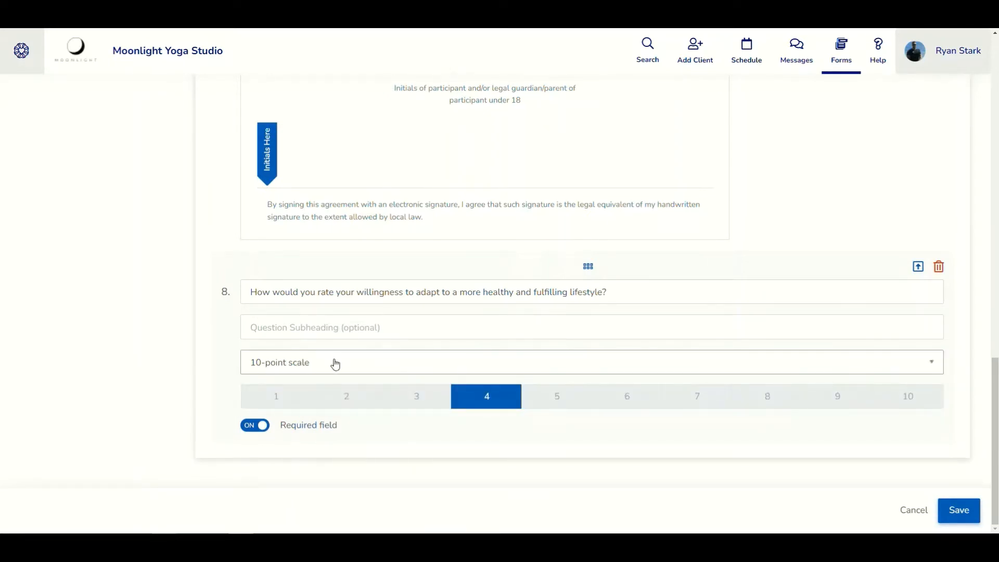
Move the rating question about willingness to adapt up one place, above the initials question
scroll(332, 359, up, 1)
scroll(335, 356, up, 5)
scroll(336, 356, down, 6)
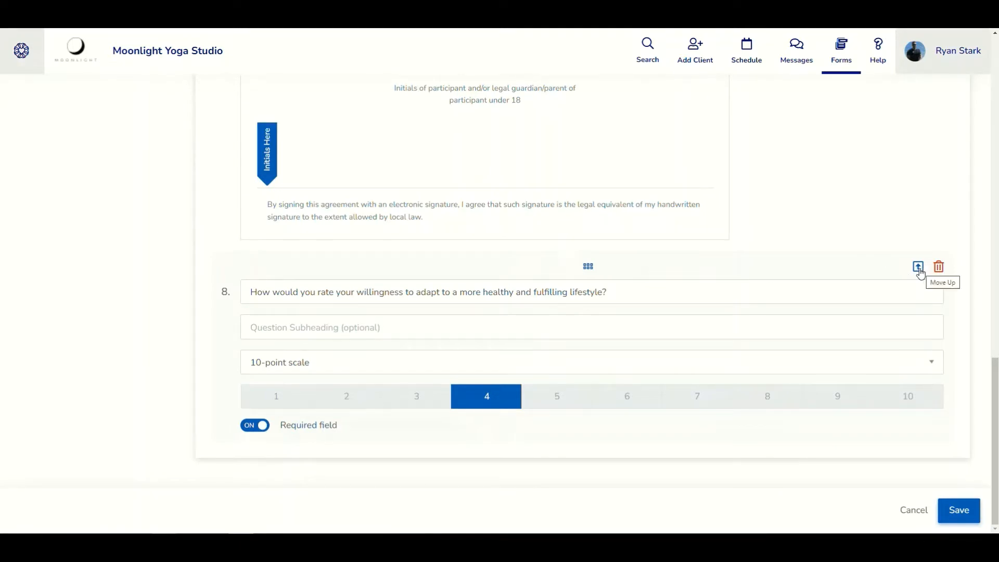
click(917, 267)
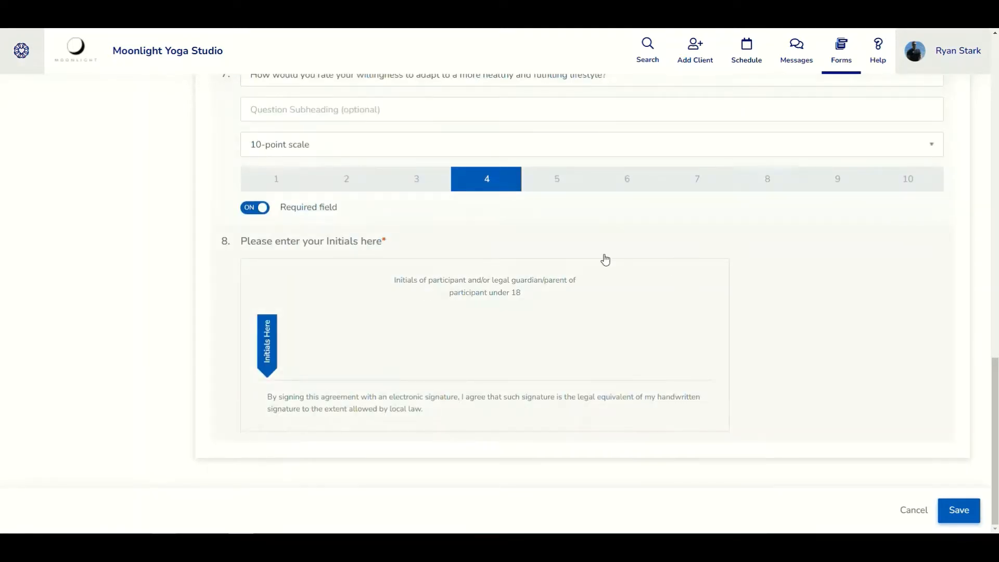
Reposition the rating question above the signature question, directly below the additional-information text block
scroll(499, 258, up, 3)
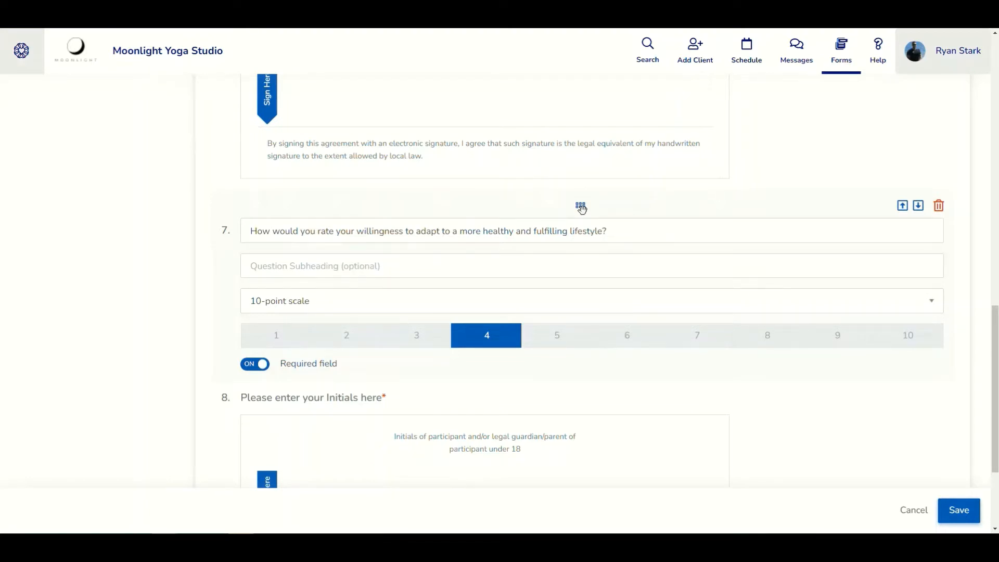
click(581, 207)
scroll(581, 211, up, 2)
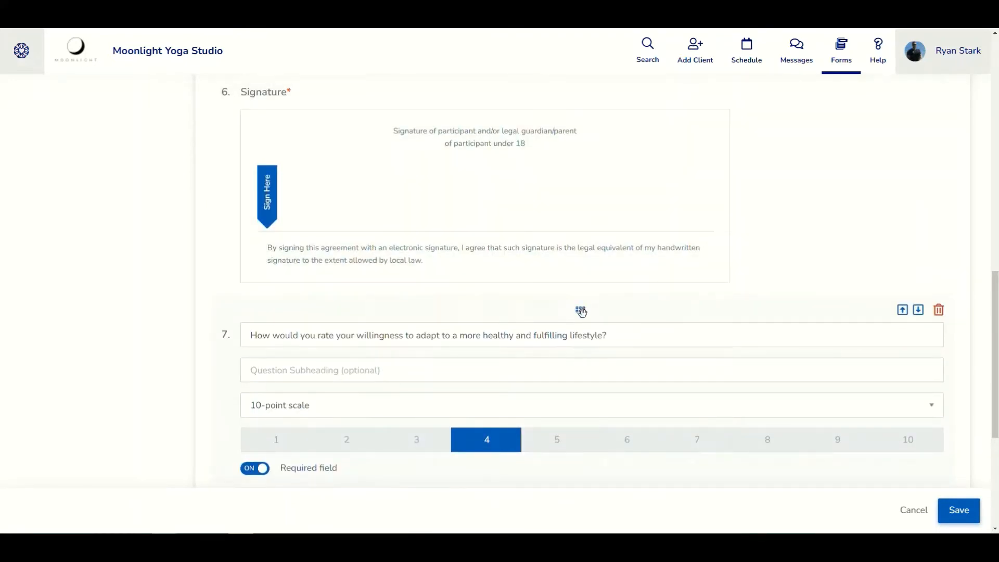
drag(582, 312, 568, 90)
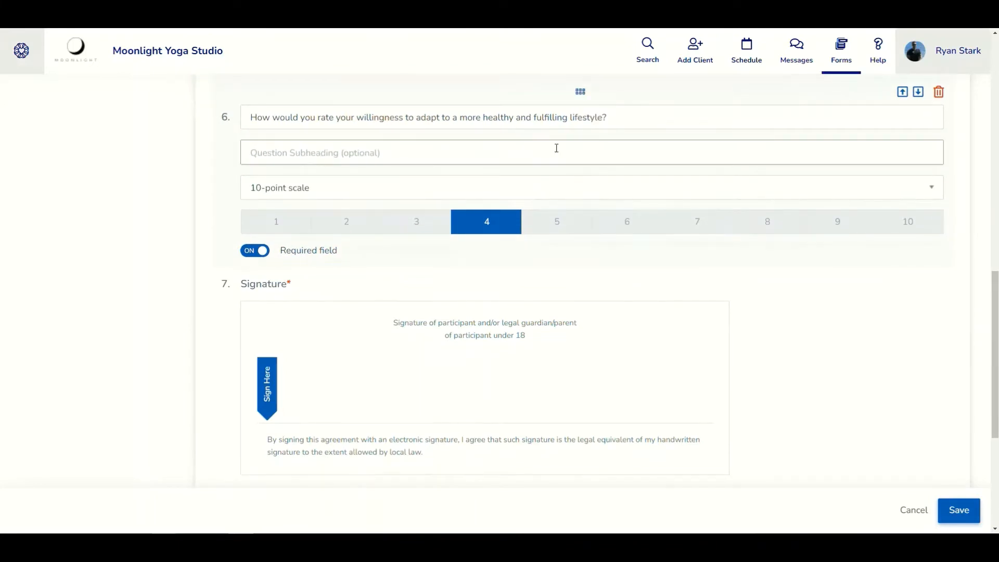
scroll(546, 179, up, 2)
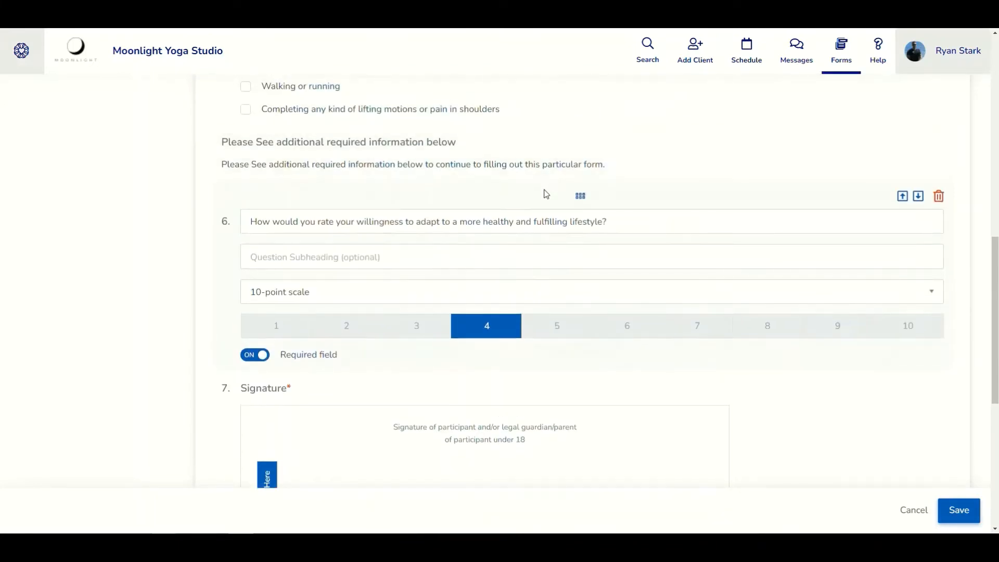
Open the untitled form's settings and require the form for new clients both after and during registration
scroll(546, 194, up, 15)
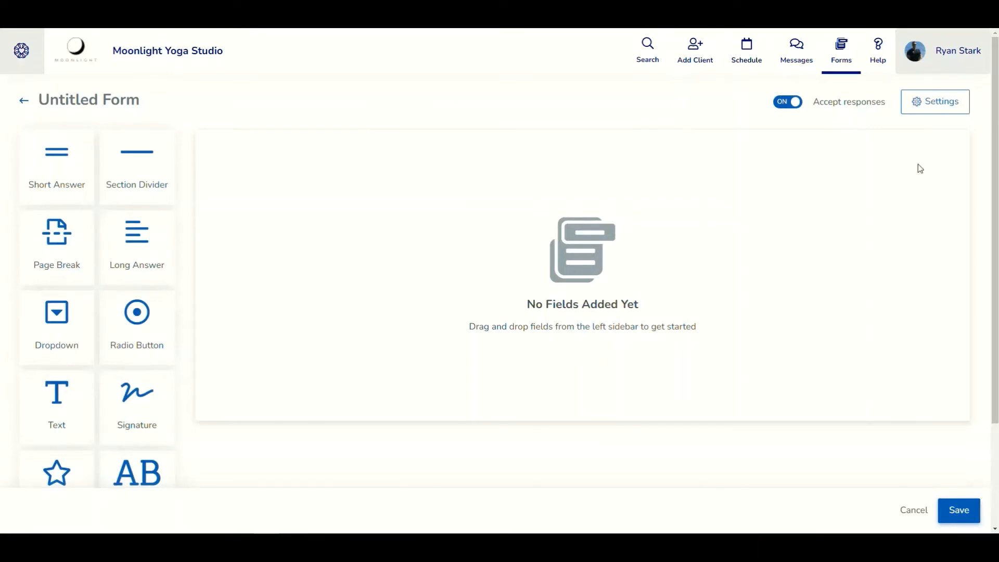
click(933, 107)
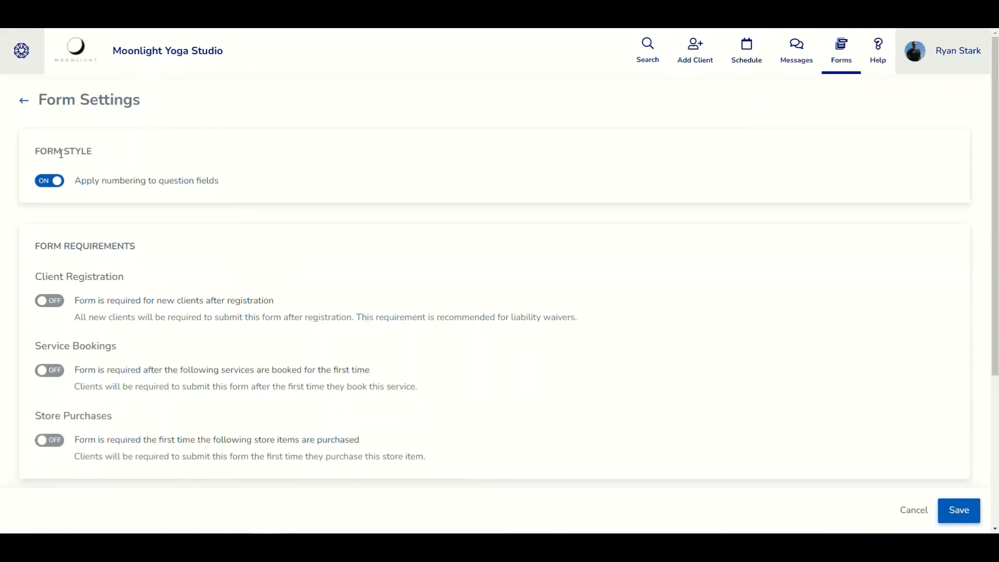
scroll(62, 154, down, 3)
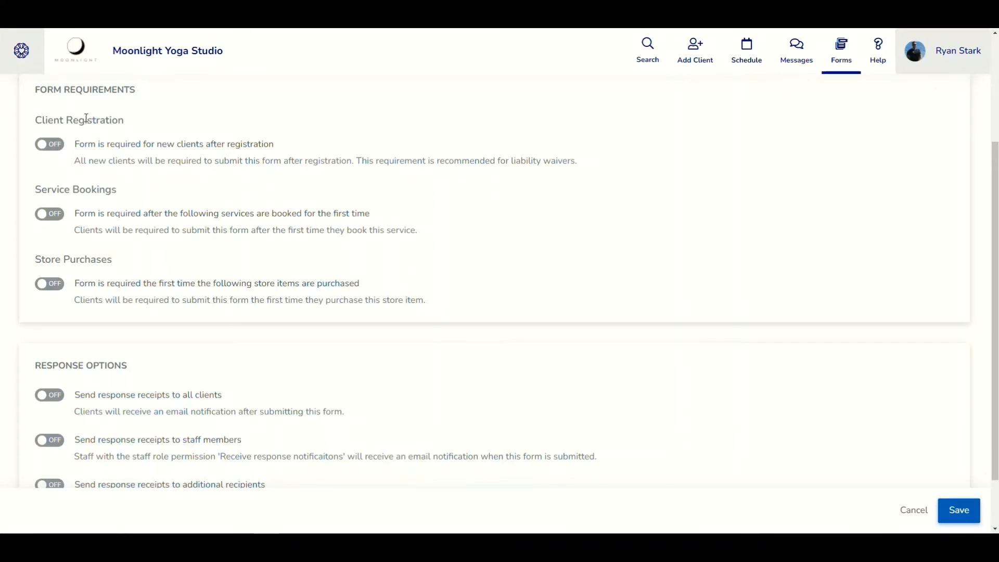
click(52, 148)
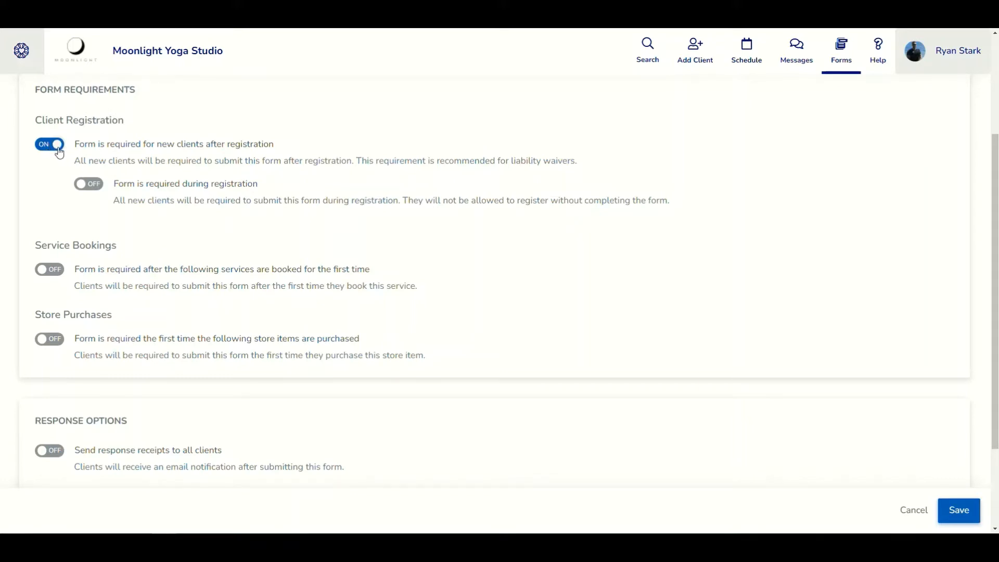
click(89, 184)
Require the form for first-time service bookings, and also during the booking process and every time the service is booked
scroll(96, 190, down, 2)
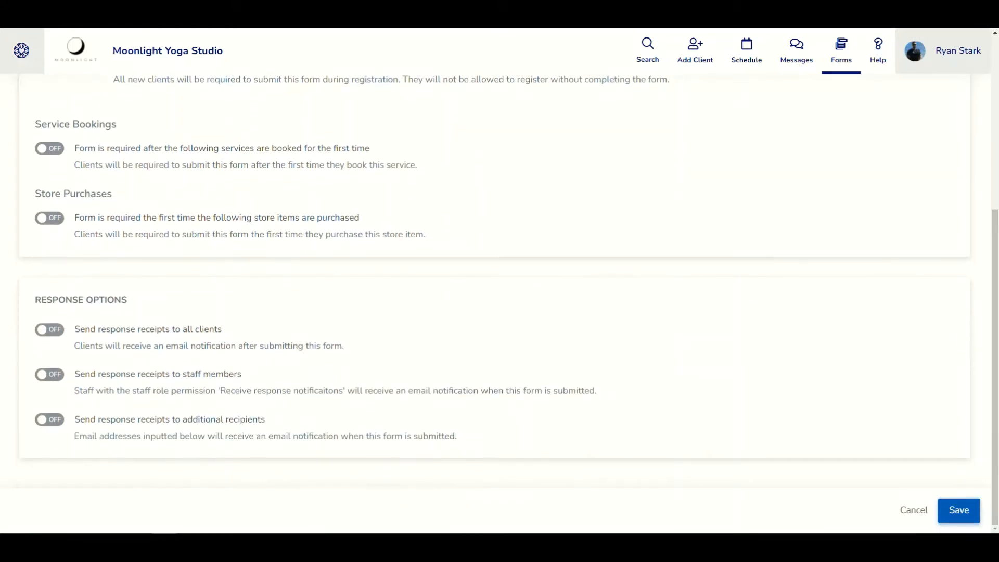
click(55, 150)
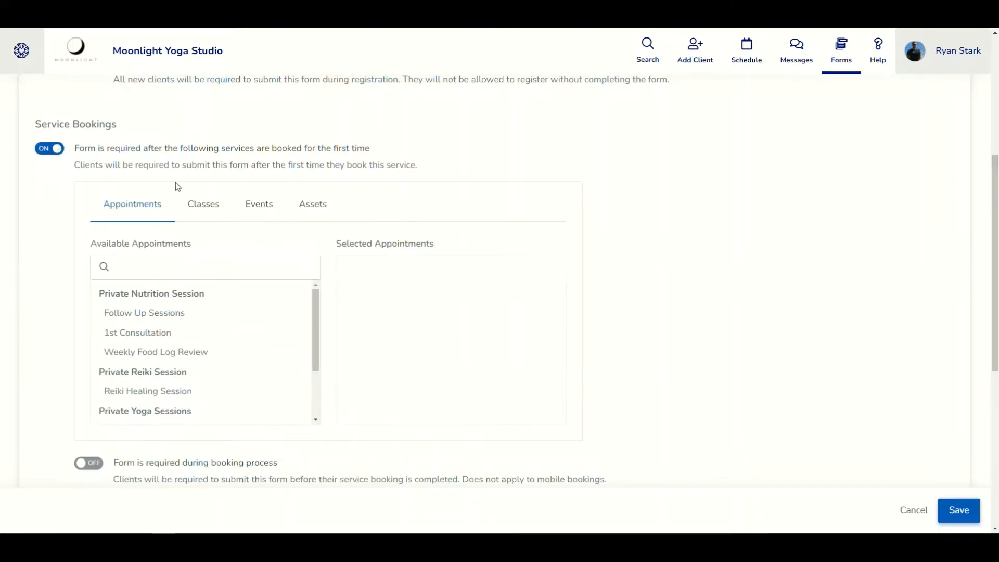
scroll(175, 184, down, 1)
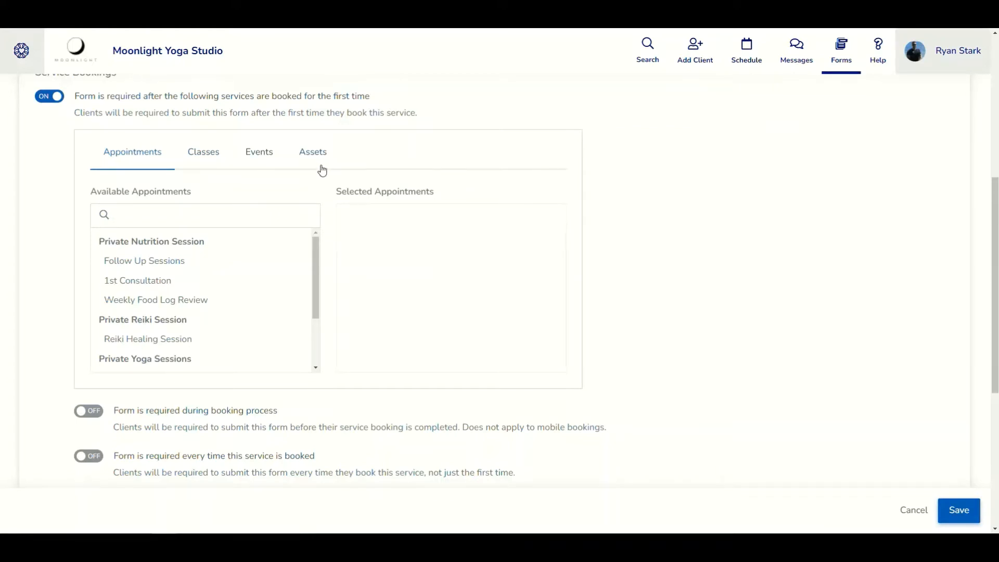
scroll(319, 229, down, 2)
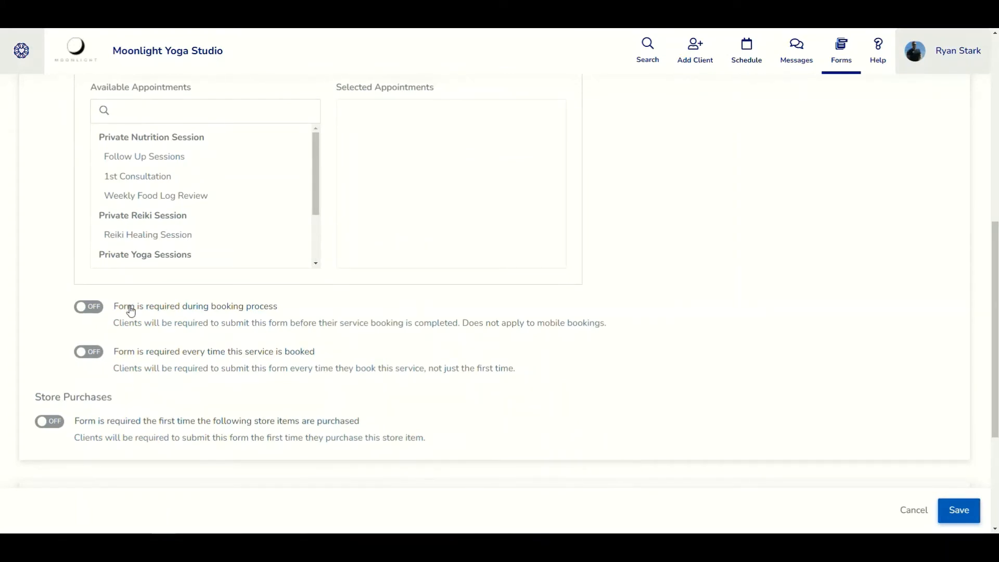
click(98, 311)
click(88, 351)
Require the form for first-time store purchases, and also during the purchase process and every time the store item is purchased
scroll(129, 355, down, 4)
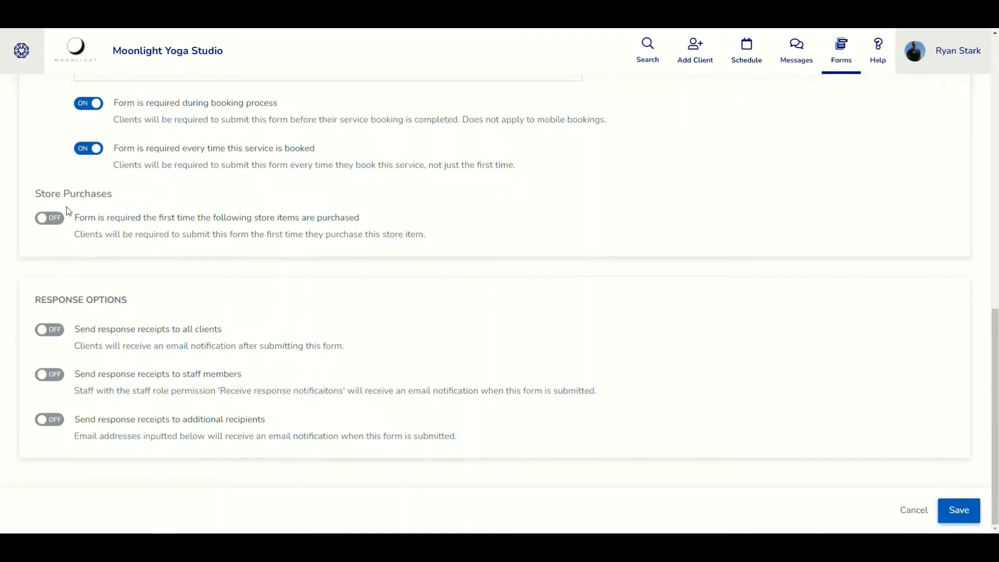
click(52, 220)
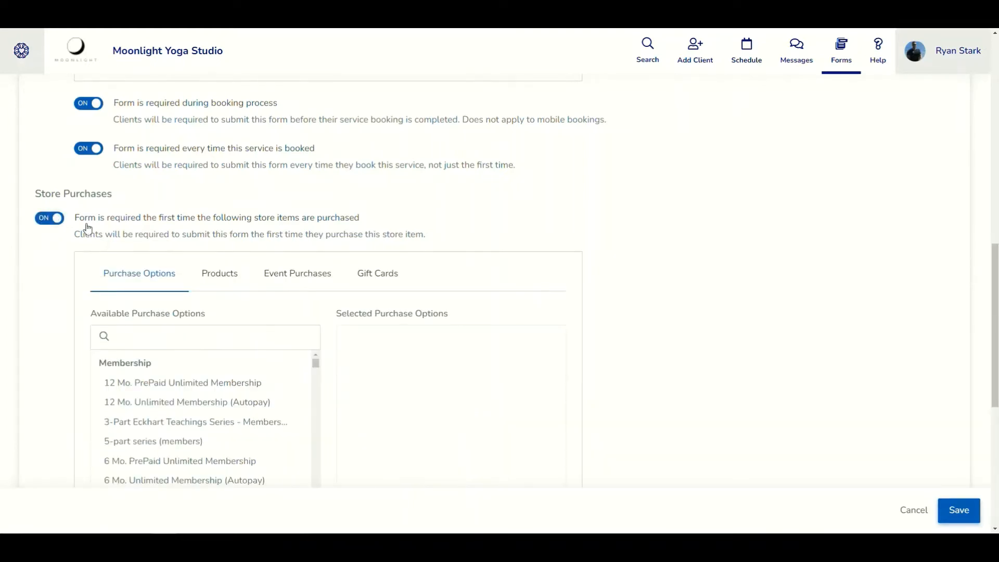
scroll(185, 241, down, 1)
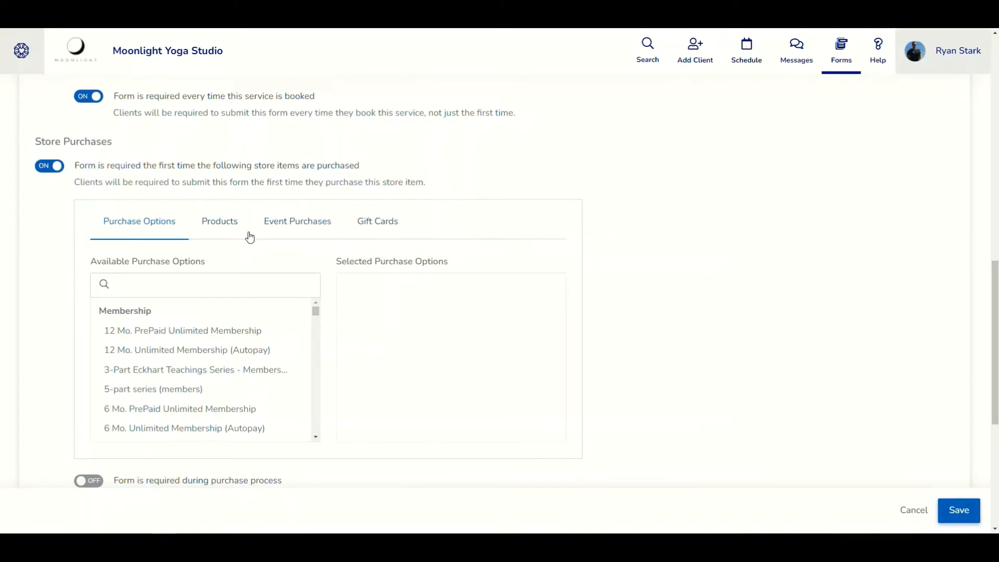
scroll(238, 248, down, 4)
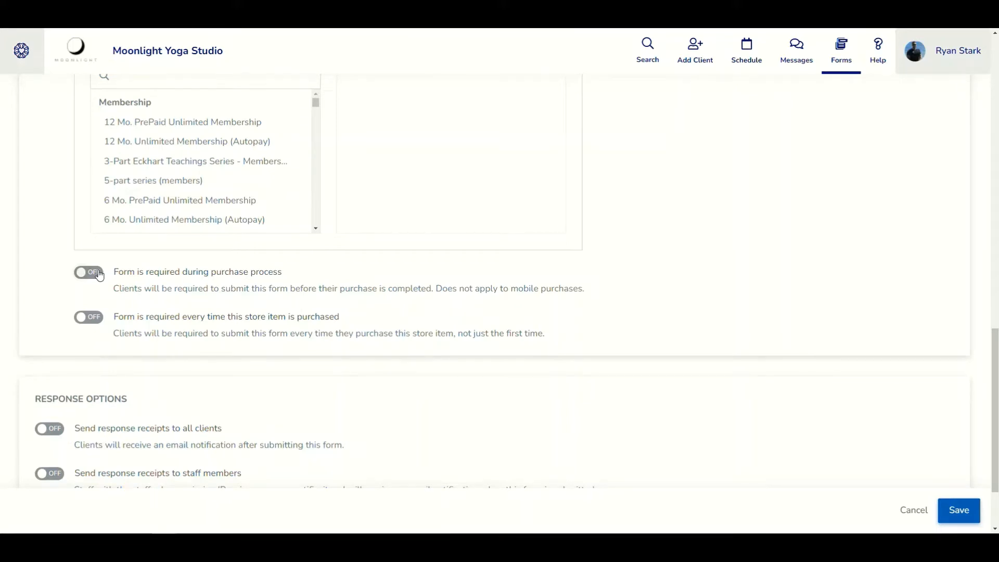
click(99, 274)
click(97, 322)
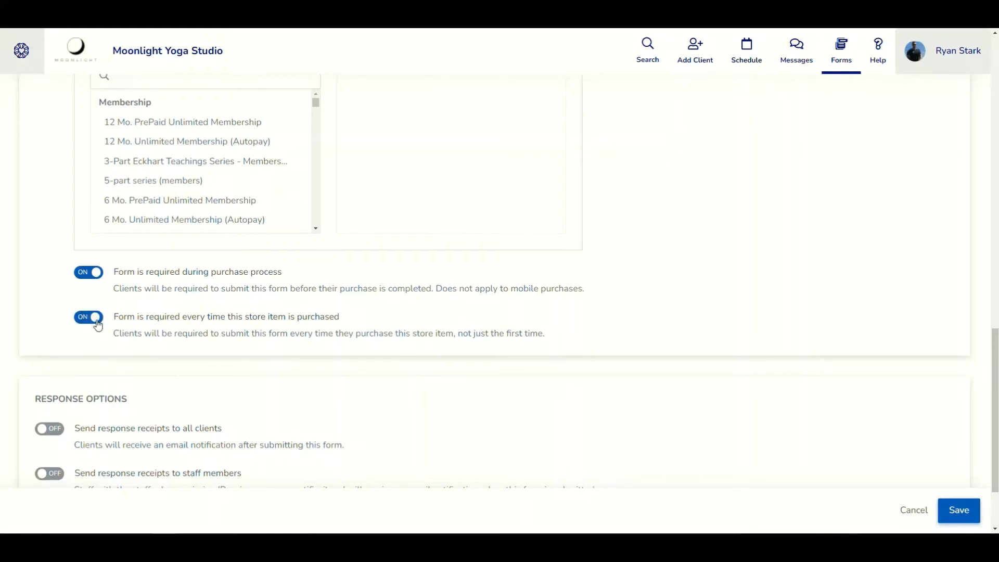
Enable sending response receipts to all clients and to staff members in the form's response options
scroll(99, 324, down, 2)
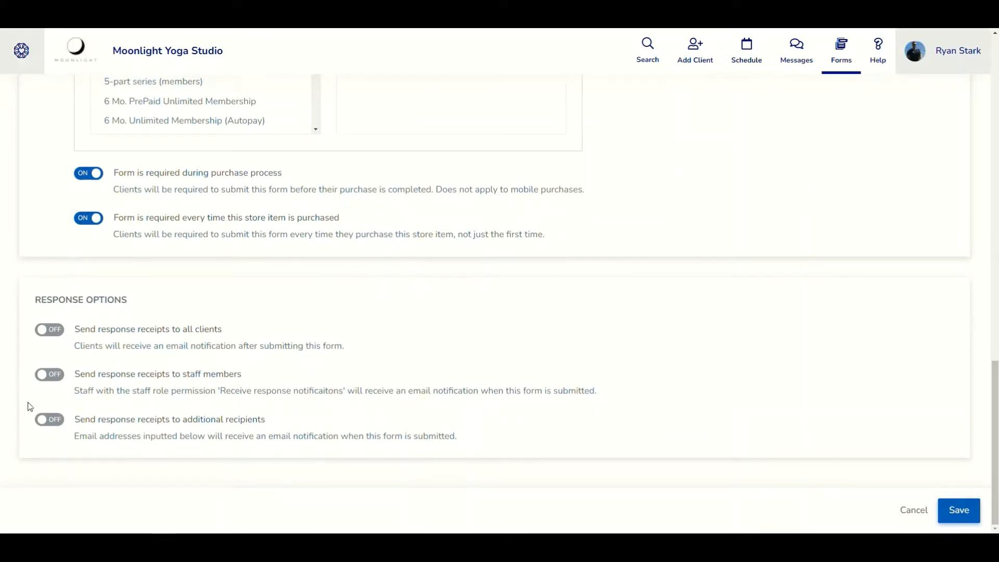
click(52, 334)
click(50, 378)
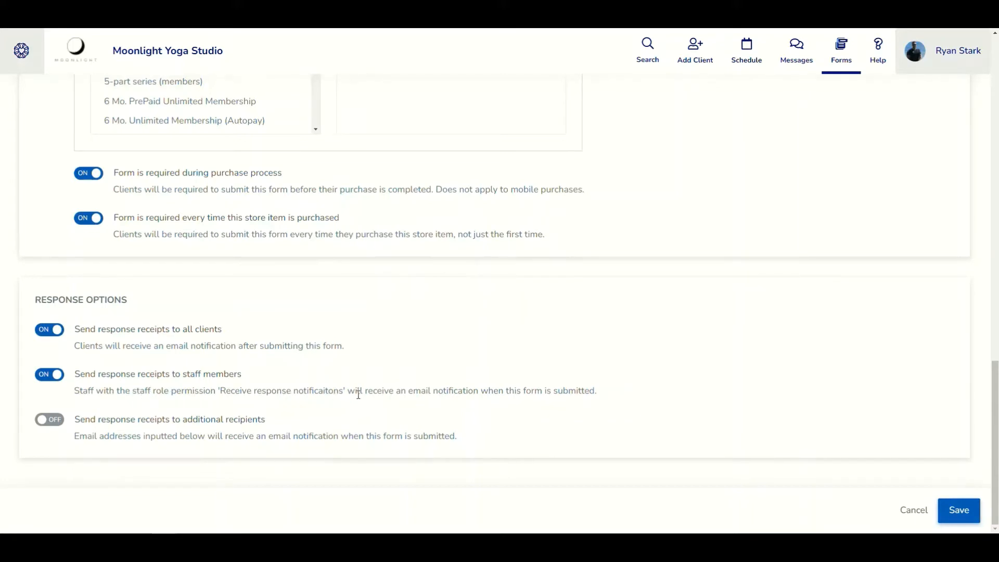
Enable sending response receipts to additional recipients and open the additional recipients entry for input
click(494, 398)
click(55, 425)
scroll(117, 423, down, 1)
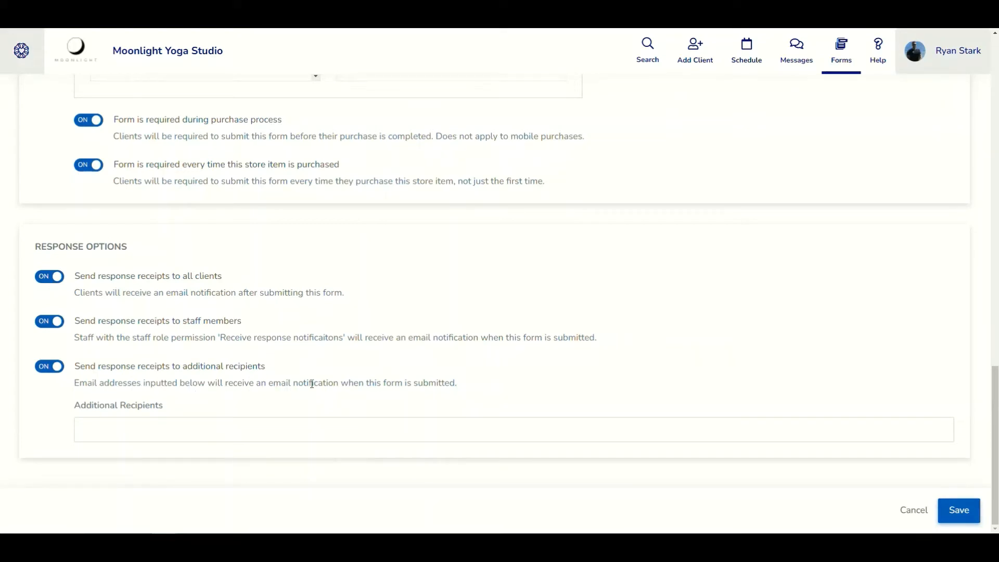
click(236, 422)
Leave the untitled form's settings and the form itself without saving, returning to the list of forms
scroll(137, 169, up, 15)
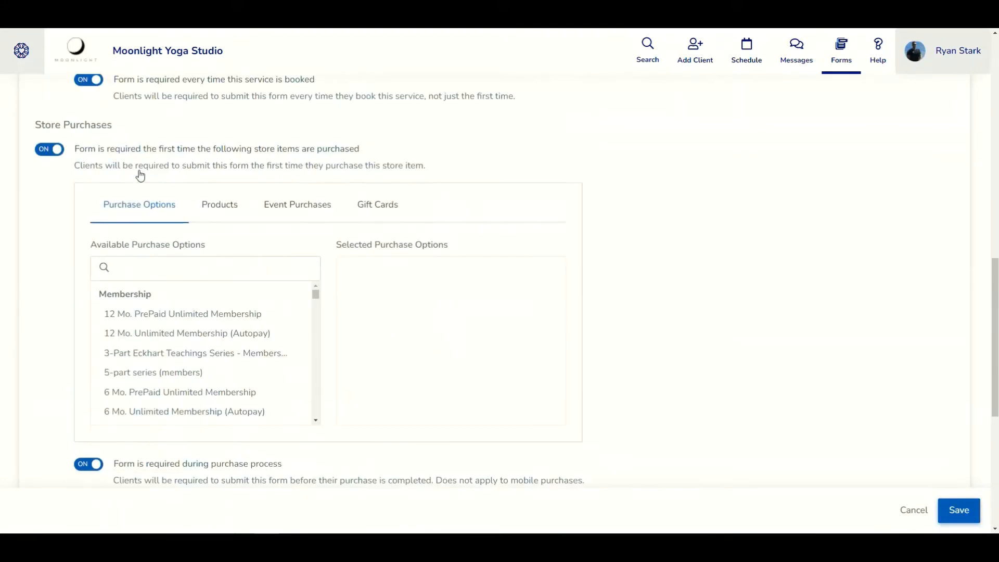
scroll(140, 176, up, 5)
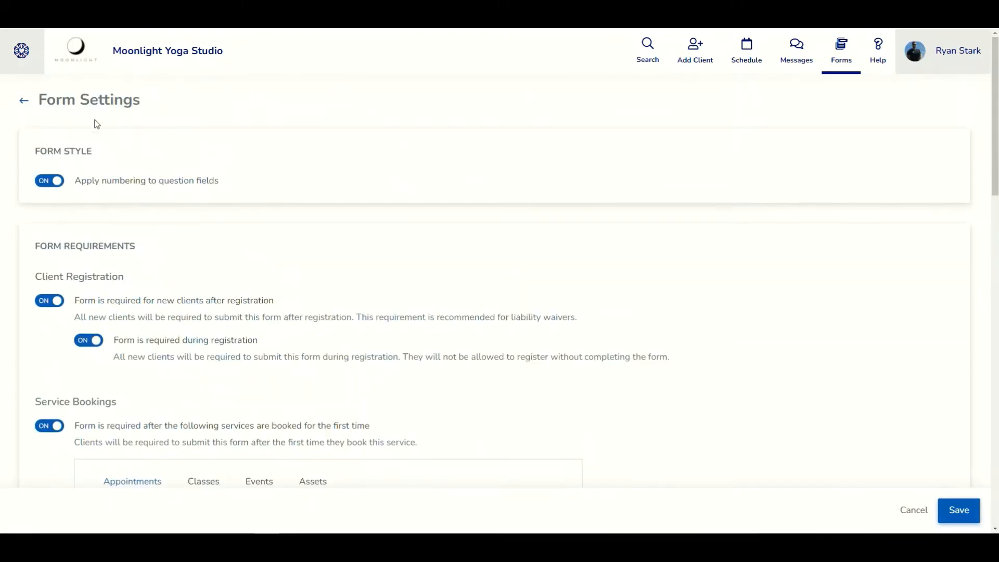
click(24, 100)
click(23, 100)
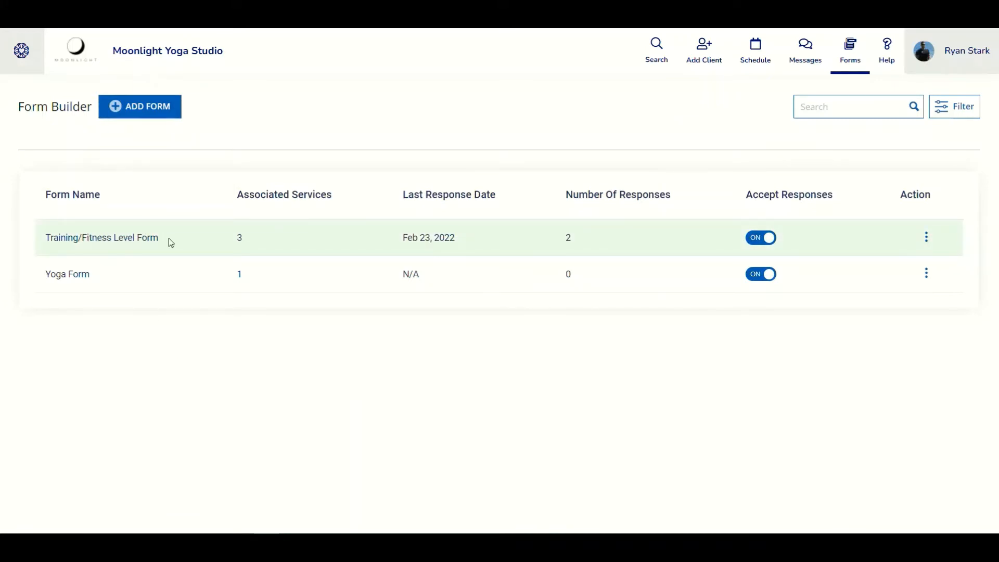
Open the Training/Fitness Level Form for editing, open its title for renaming and leave the name as it is
click(926, 238)
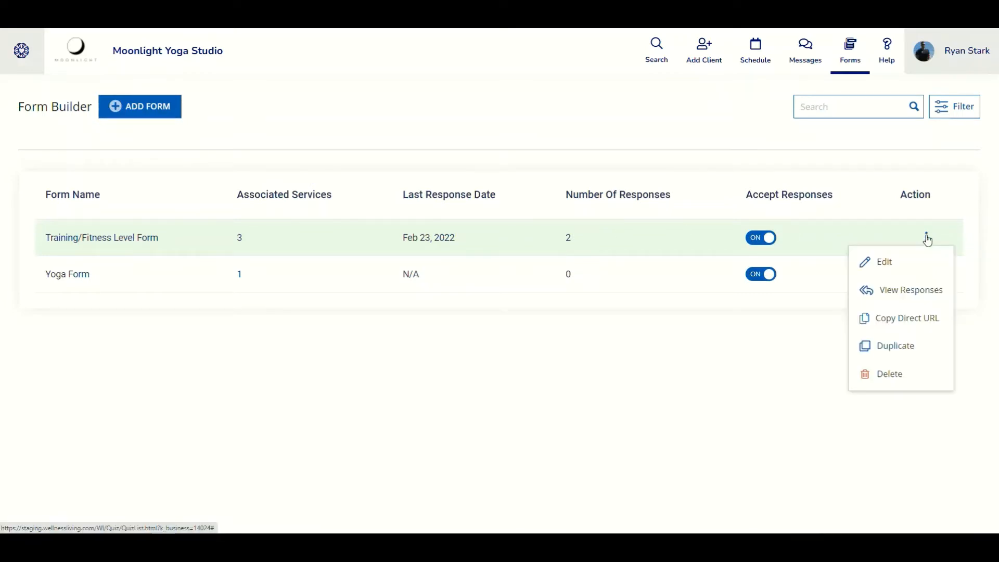
click(885, 264)
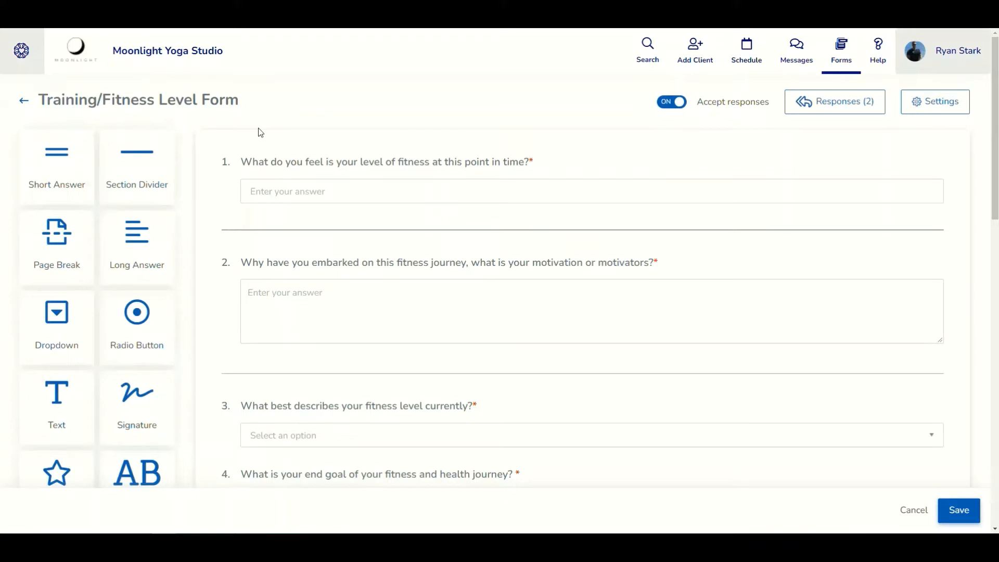
mouse_move(130, 102)
click(253, 103)
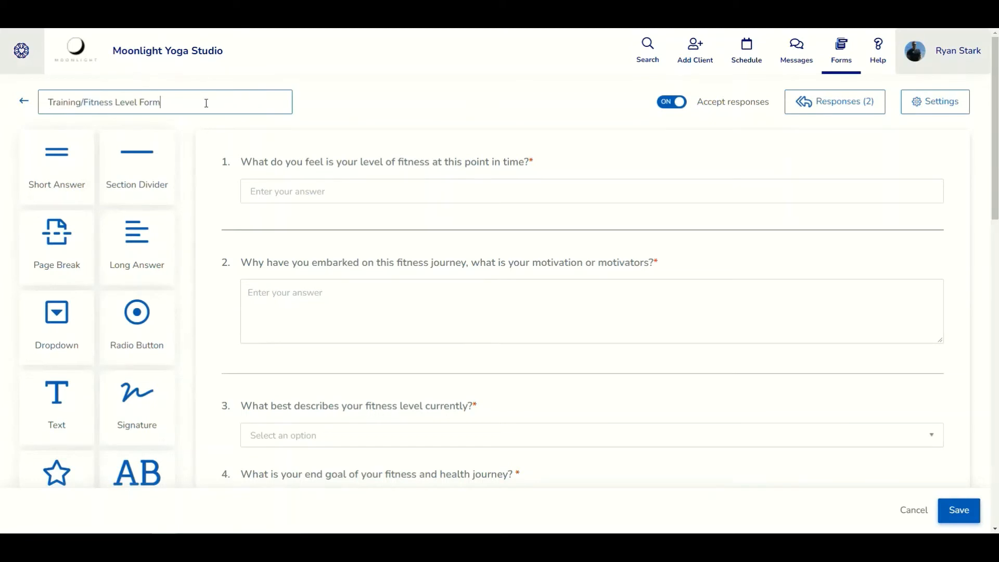
click(329, 99)
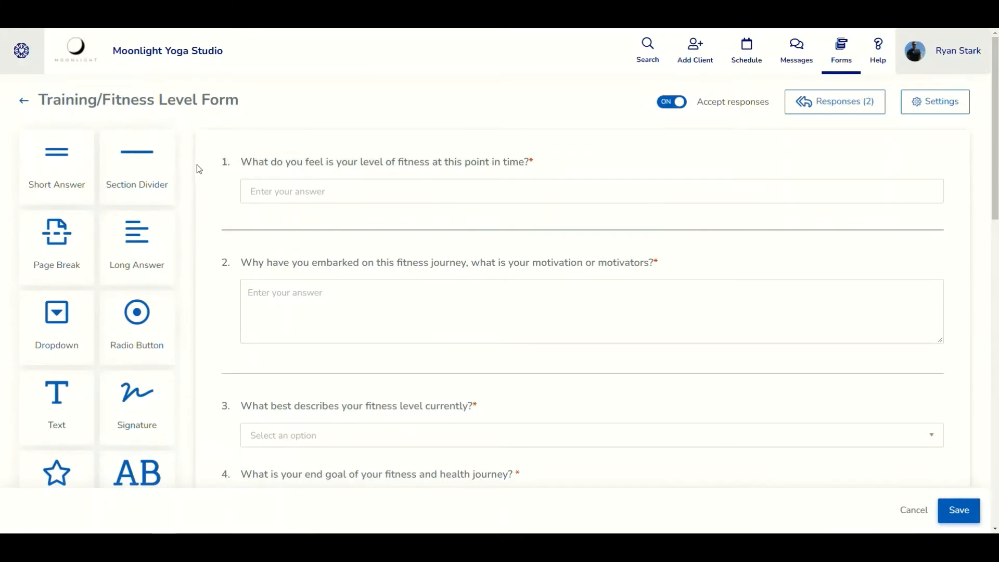
Open the first question, about the current level of fitness, and confirm editing of the field
click(372, 166)
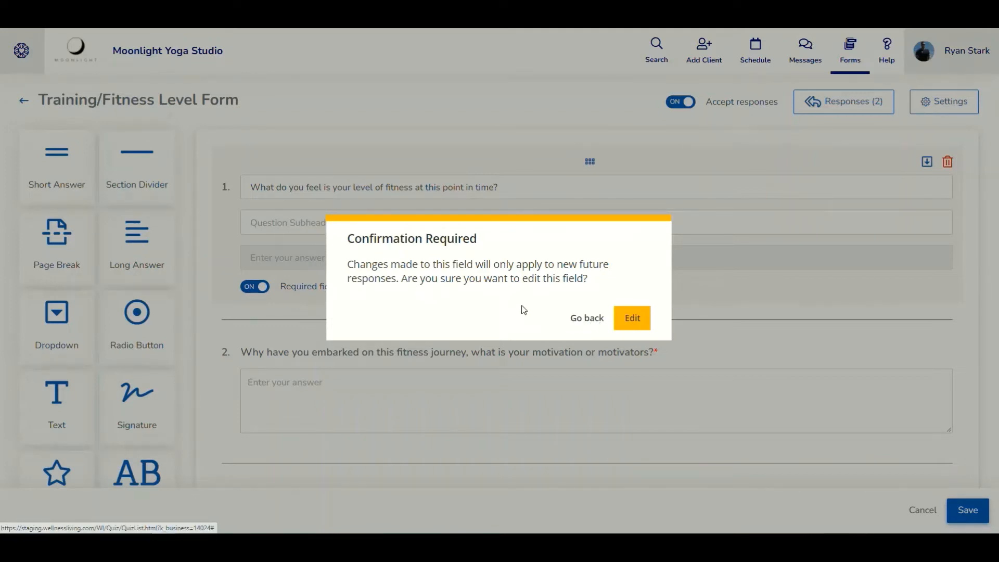
click(632, 318)
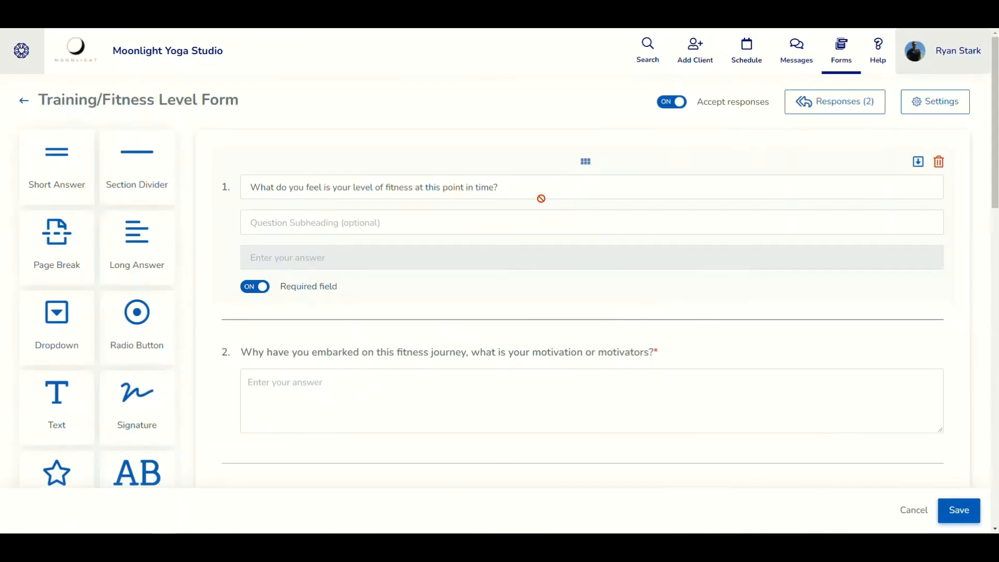
click(519, 186)
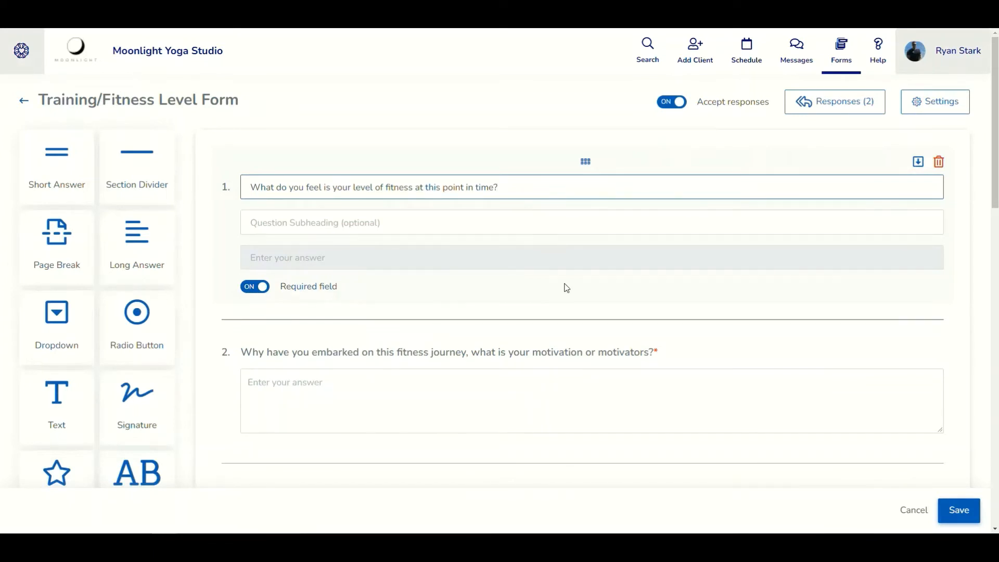
Open the question about the end goal of the fitness journey and examine its reordering and delete controls
scroll(575, 347, down, 3)
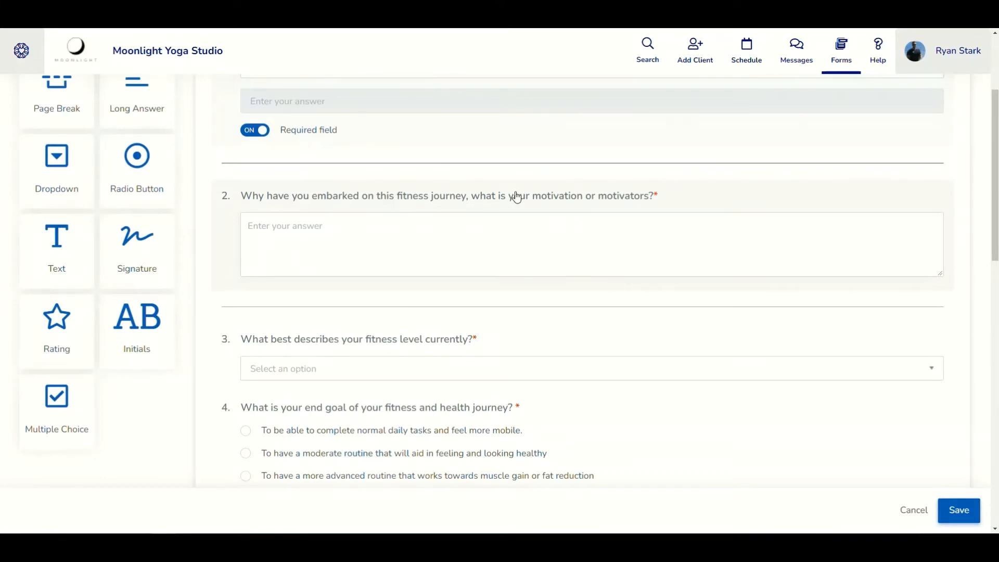
scroll(512, 390, down, 3)
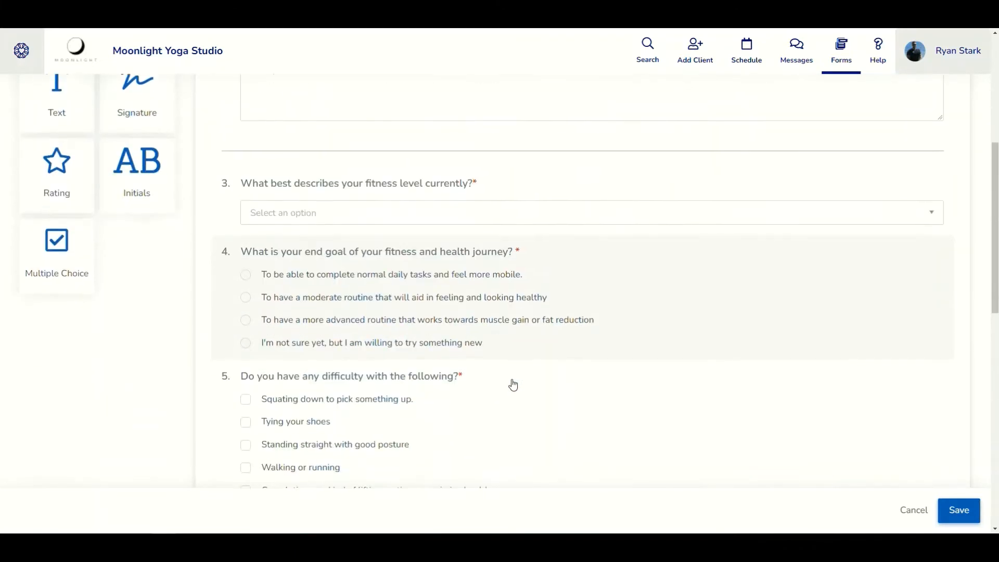
click(576, 254)
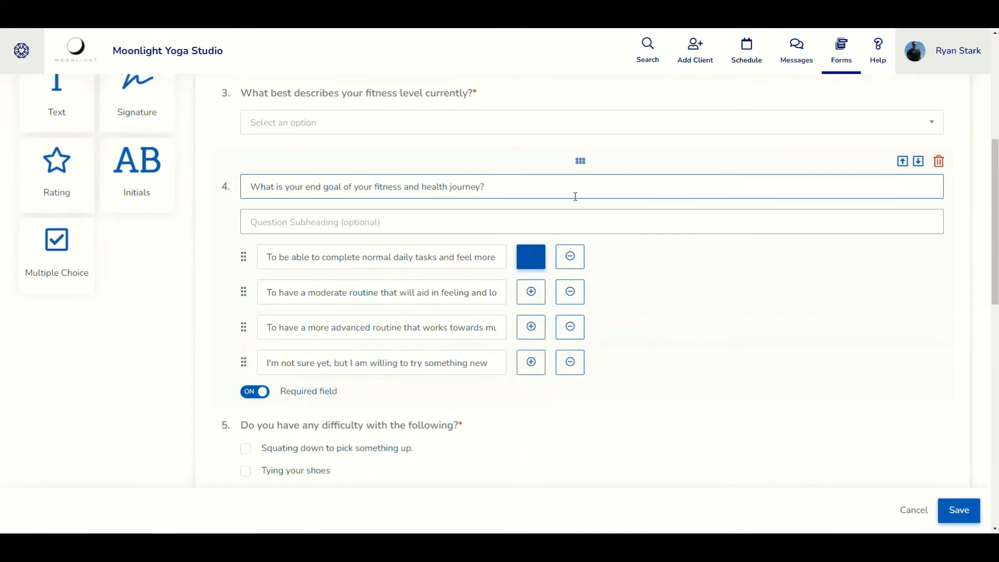
click(580, 162)
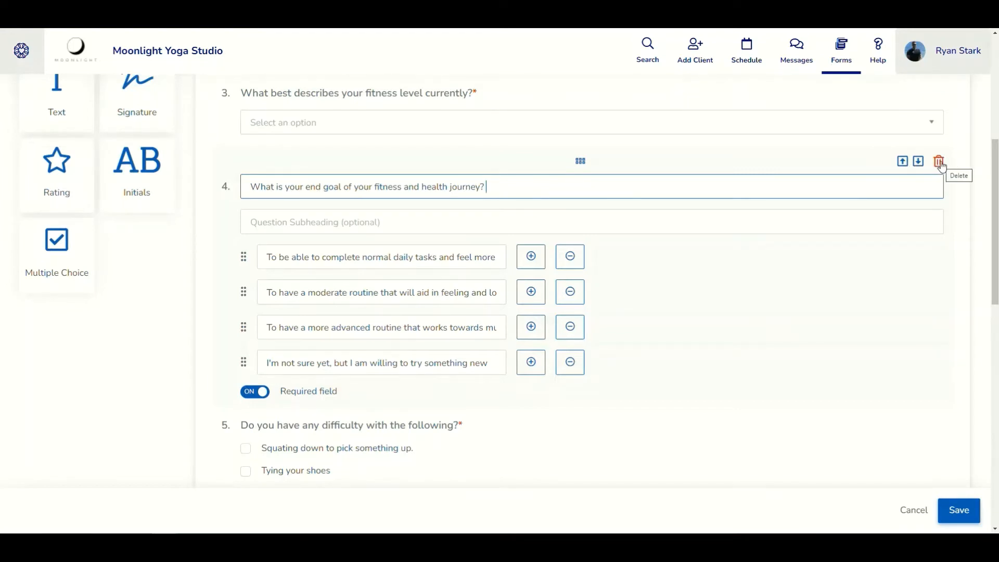
scroll(784, 196, up, 6)
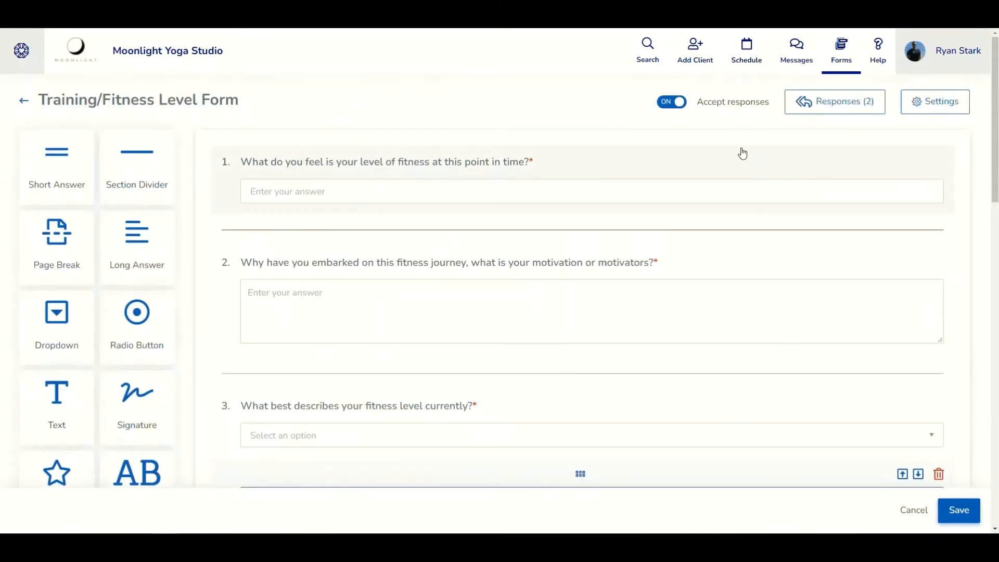
Open the Training/Fitness Level Form's settings and review which appointments require the form under service bookings
click(943, 112)
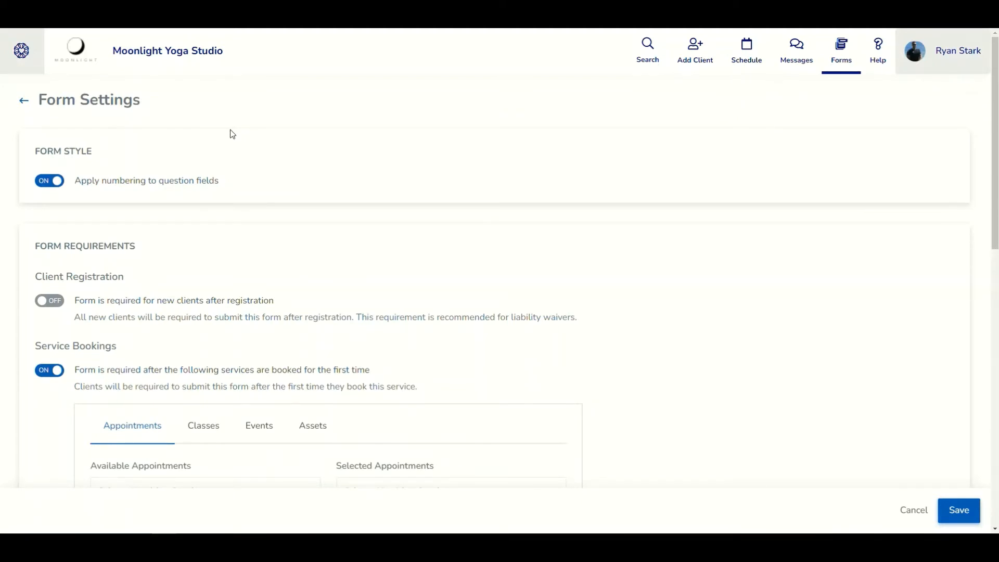
scroll(233, 134, down, 2)
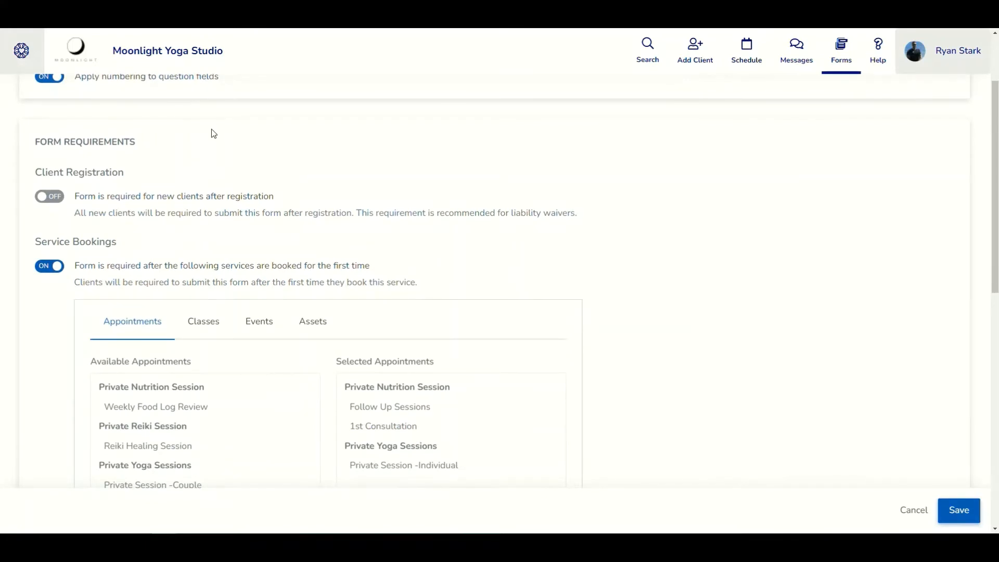
scroll(213, 133, down, 1)
scroll(214, 133, down, 2)
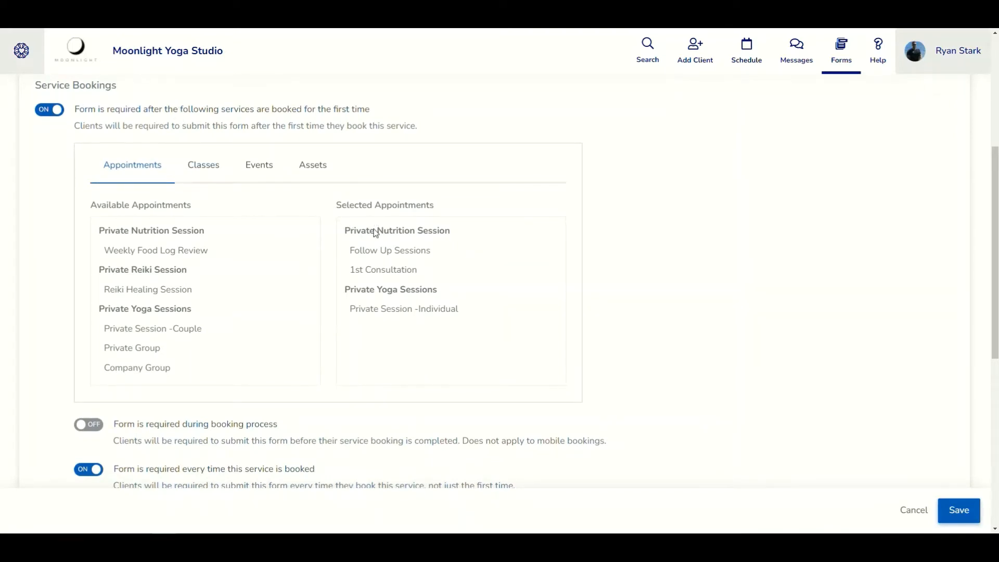
mouse_move(381, 250)
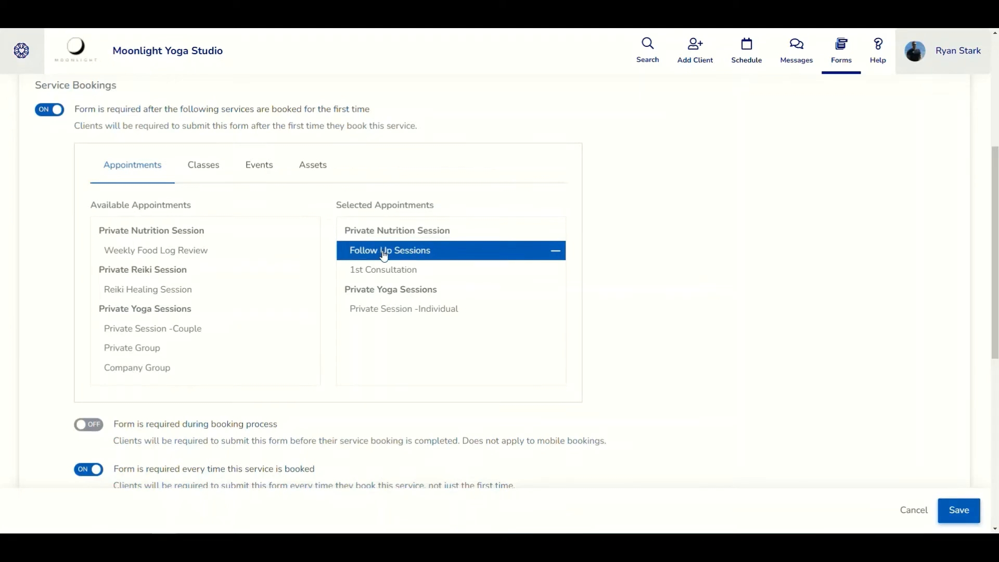
mouse_move(379, 270)
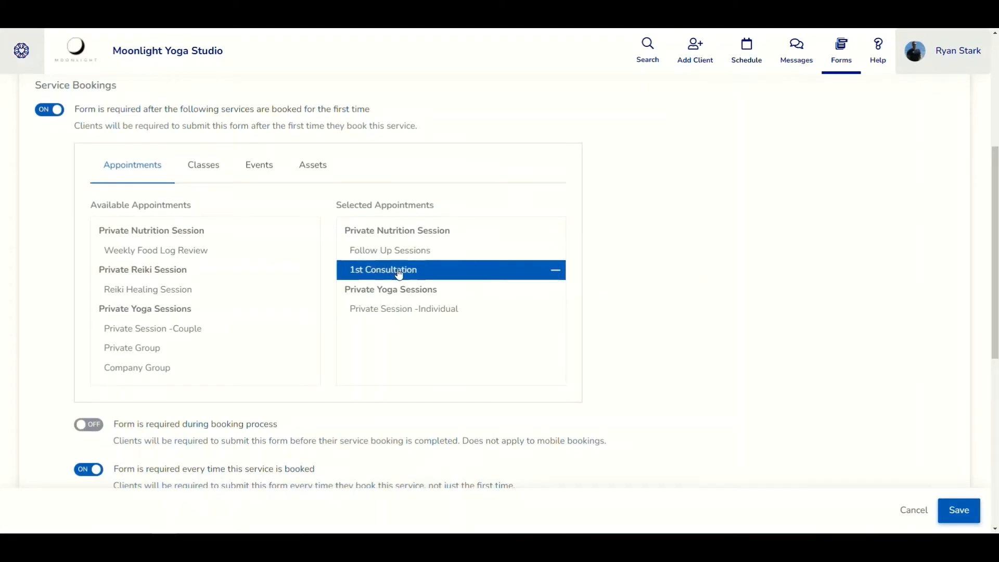
mouse_move(376, 313)
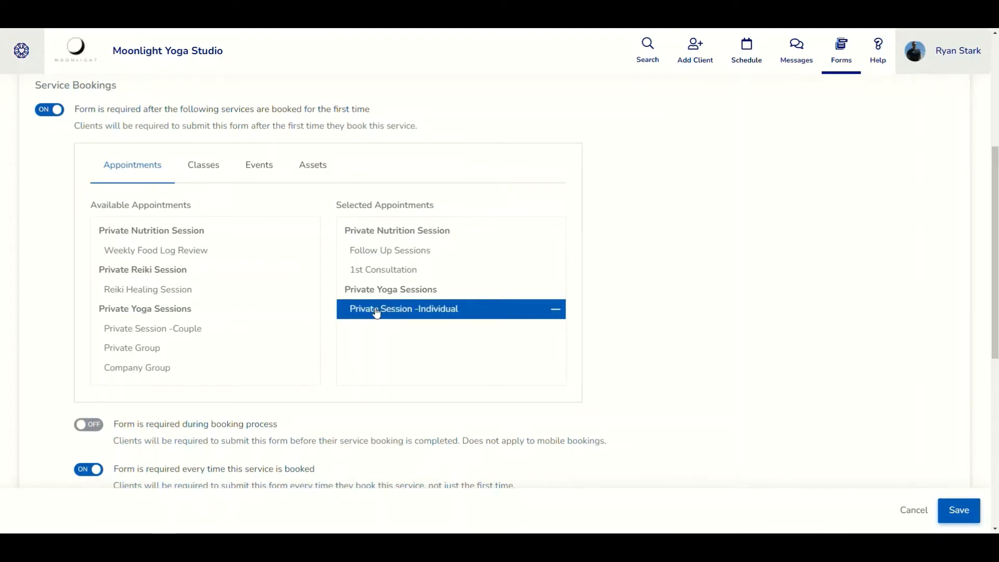
Check the classes, events and assets available for the service booking requirement, and return to the appointments
click(212, 170)
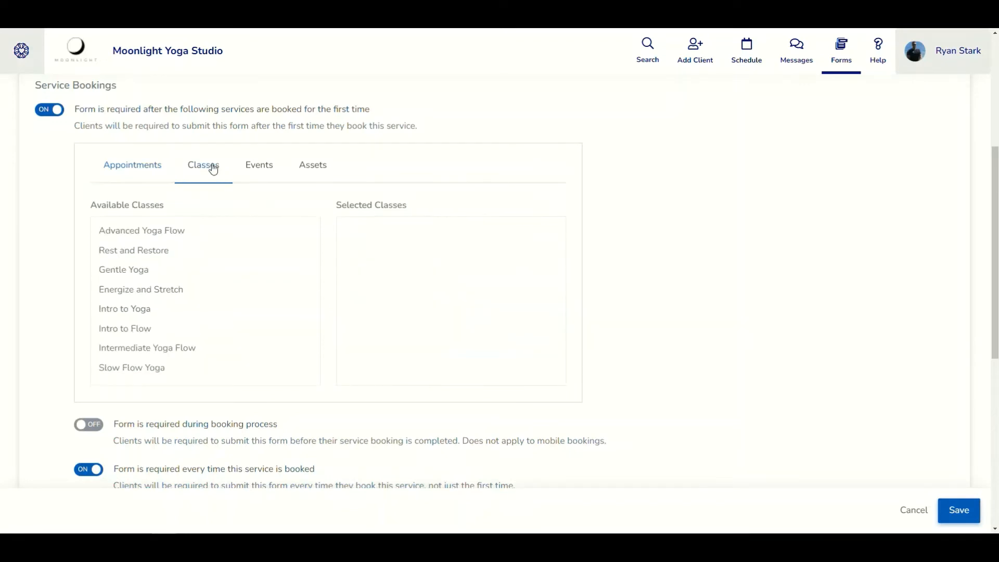
click(247, 174)
click(309, 173)
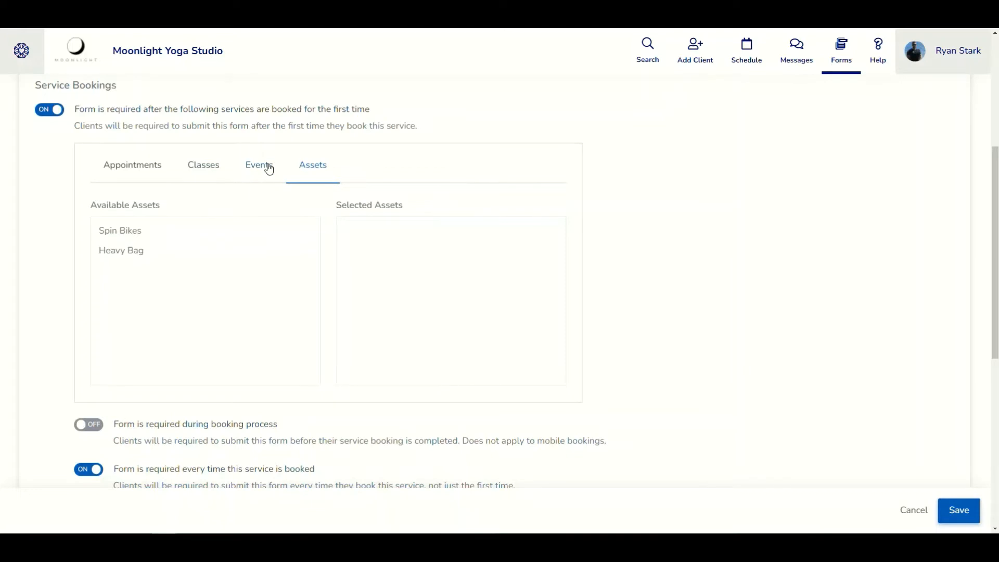
click(152, 169)
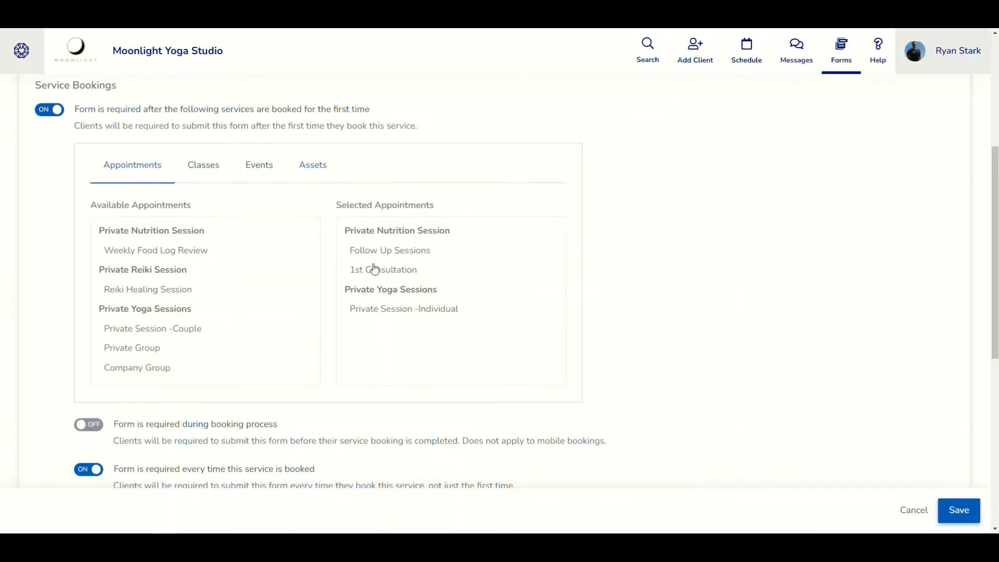
Review the booking and store purchase requirements, the response options and the direct form URL
scroll(373, 403, down, 2)
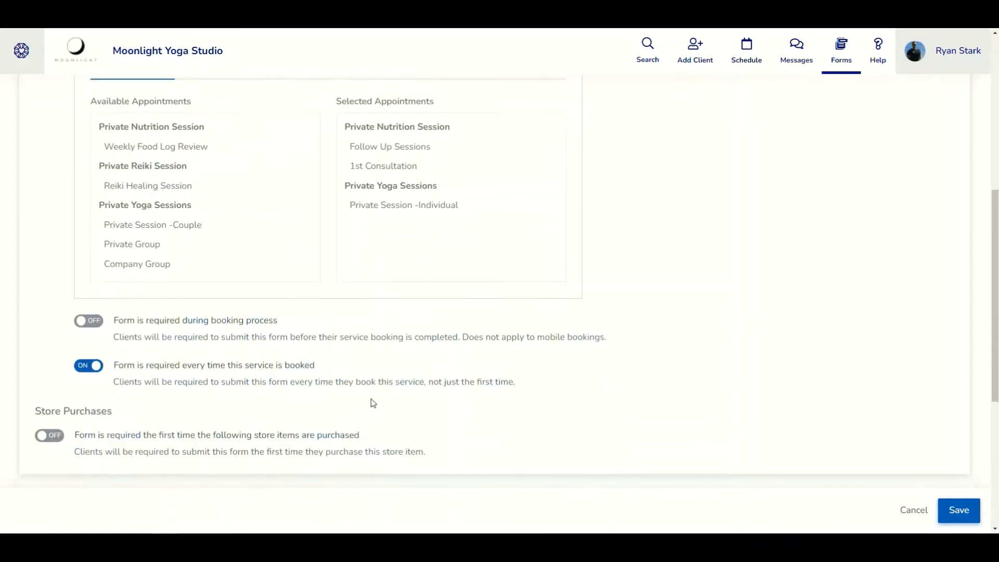
scroll(373, 403, down, 2)
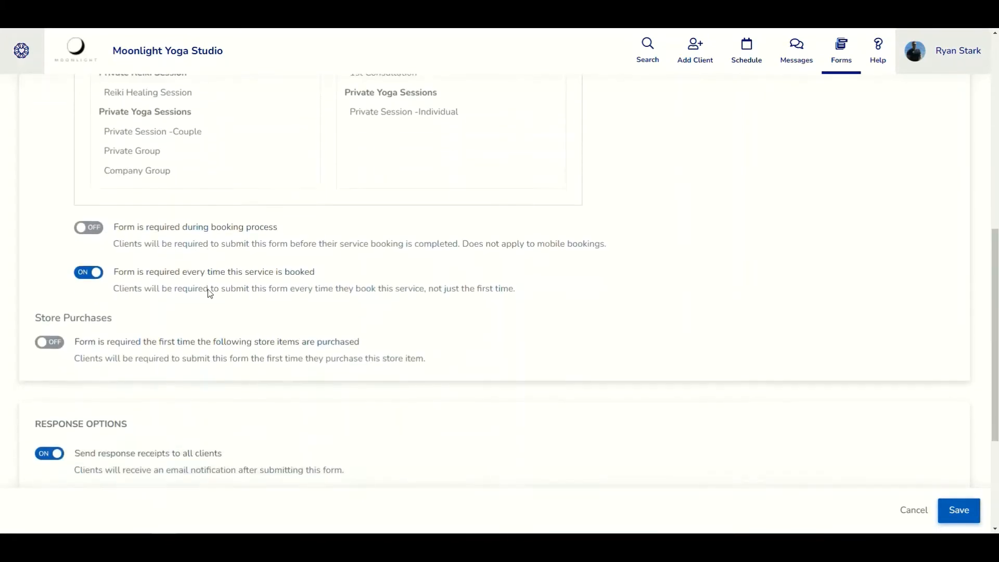
scroll(210, 293, down, 4)
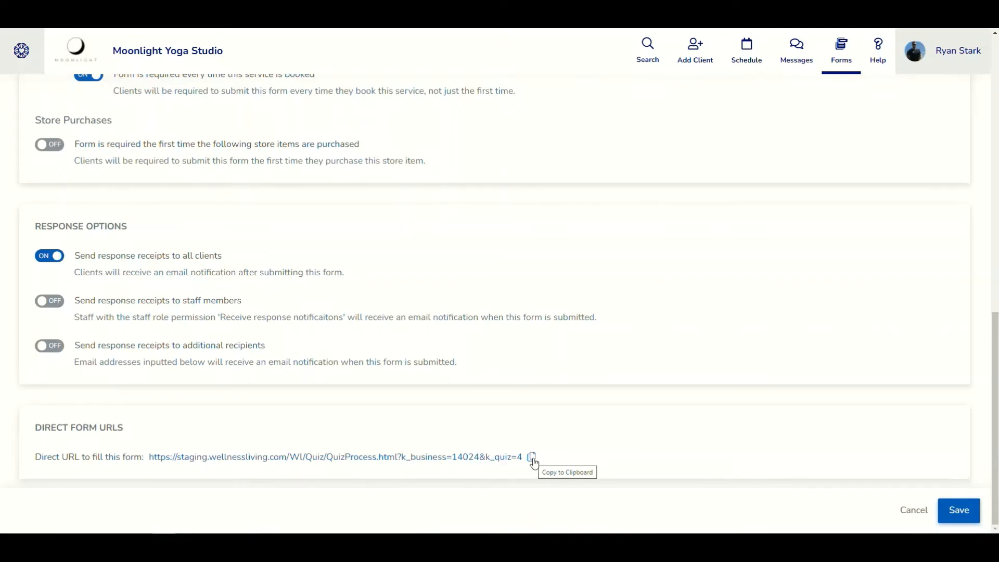
Leave the form settings and the Training/Fitness Level Form, returning to the list of forms
scroll(108, 125, up, 12)
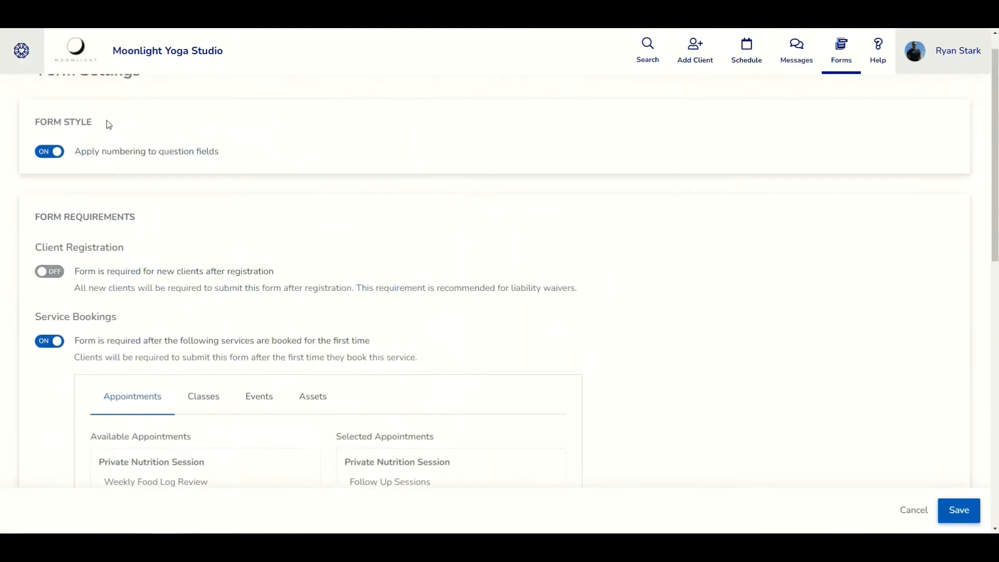
scroll(108, 125, up, 1)
click(23, 102)
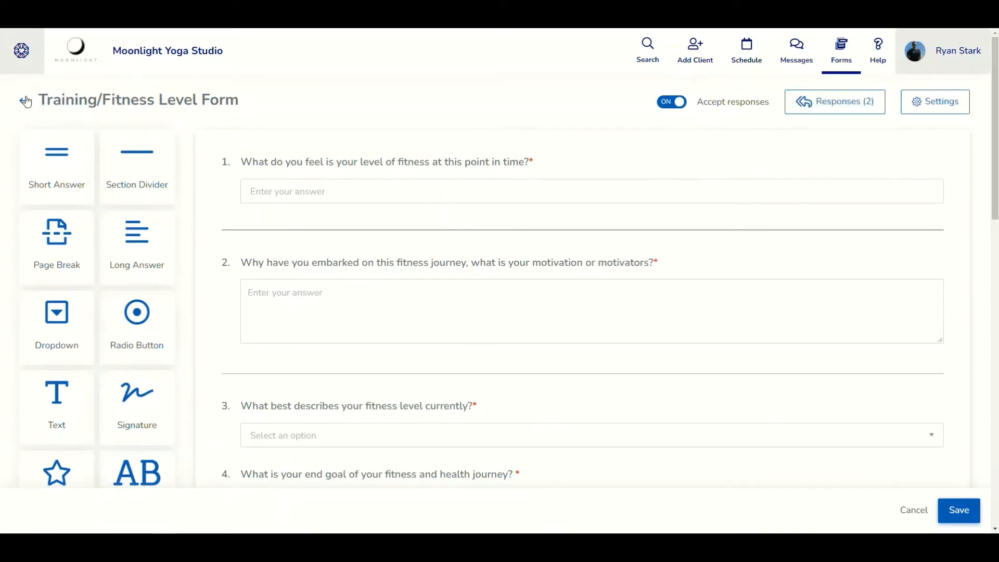
click(25, 101)
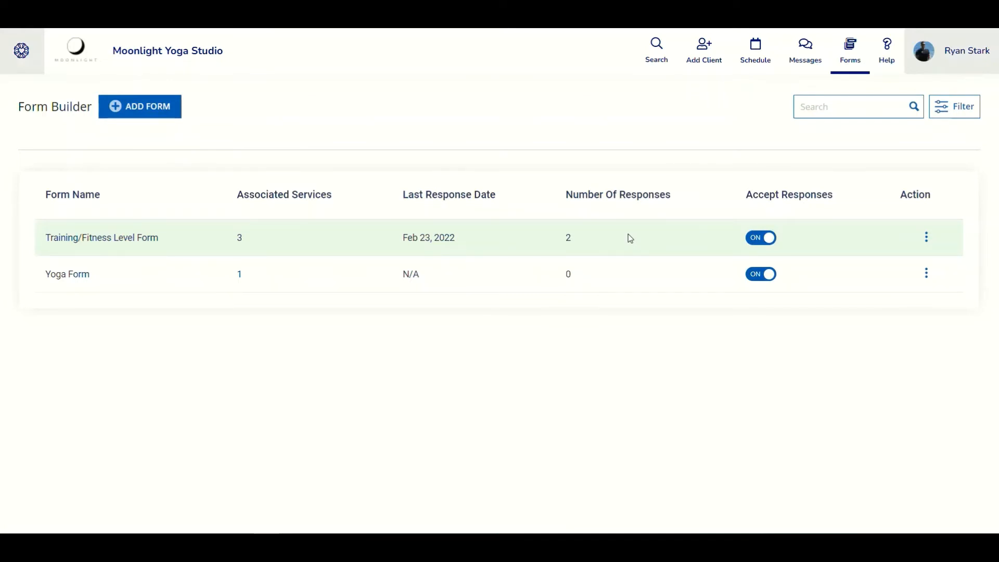
Open the responses for the Training/Fitness Level Form and review the available date range presets and source filters
click(926, 236)
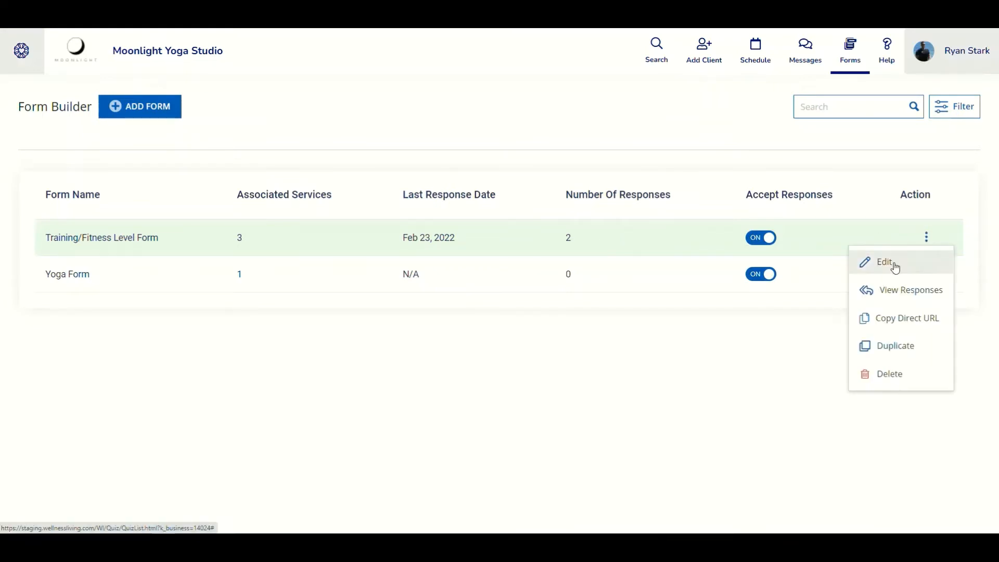
click(883, 296)
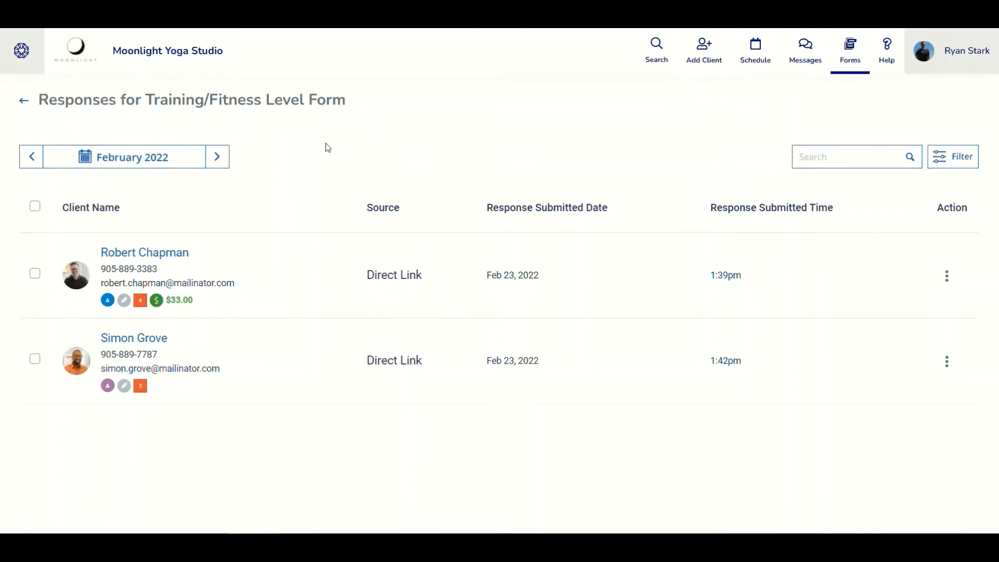
click(131, 158)
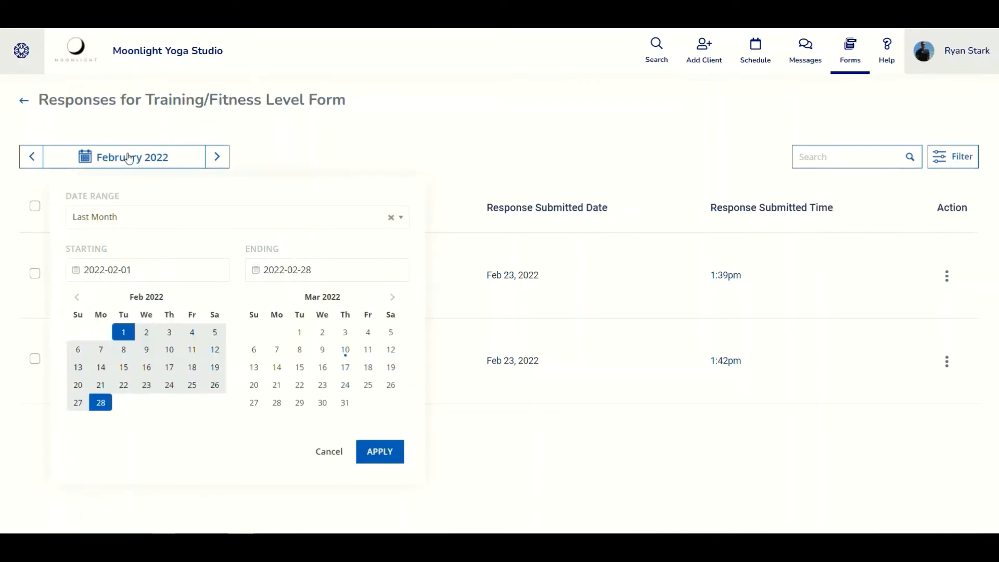
click(182, 224)
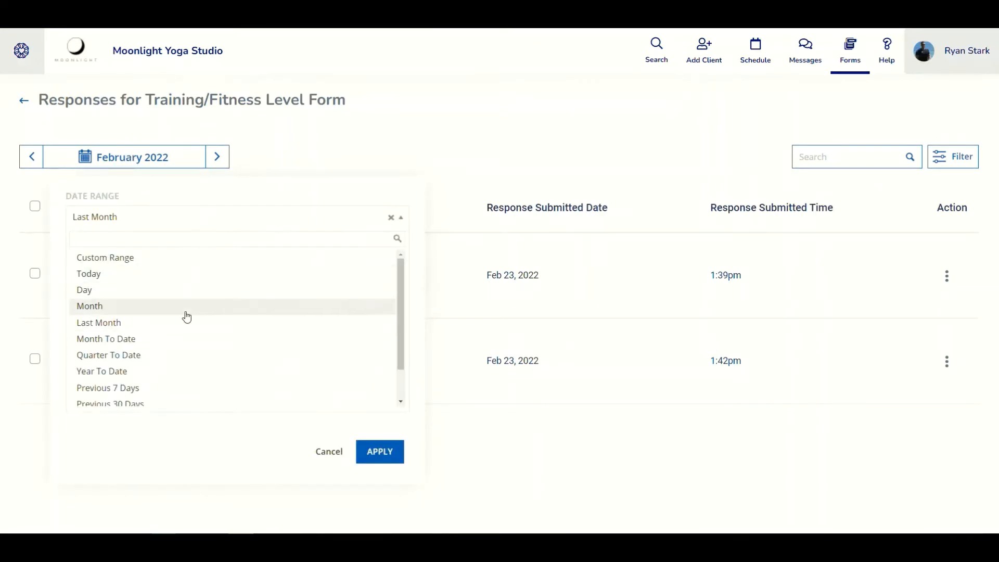
scroll(186, 316, down, 2)
scroll(207, 354, up, 2)
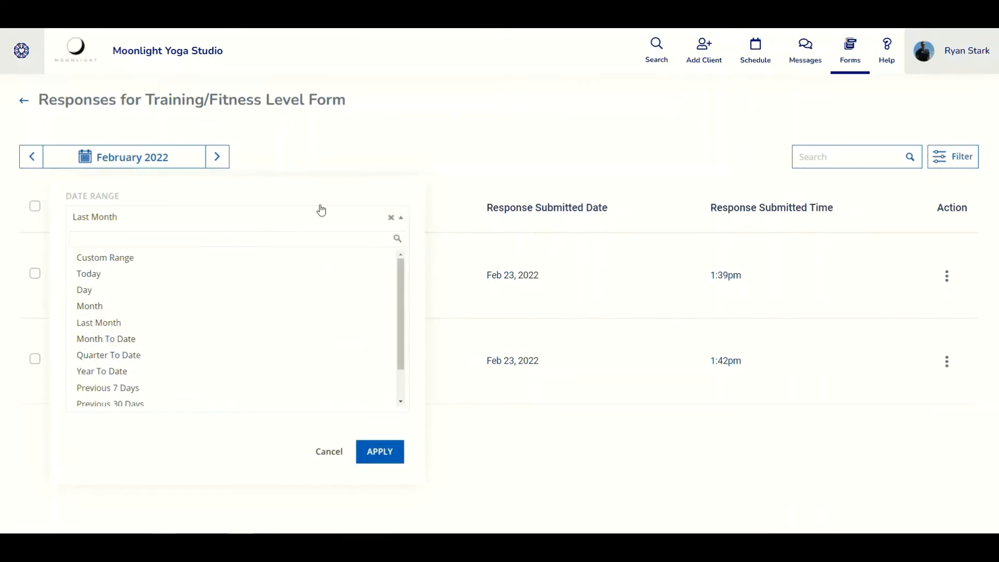
click(326, 191)
click(466, 131)
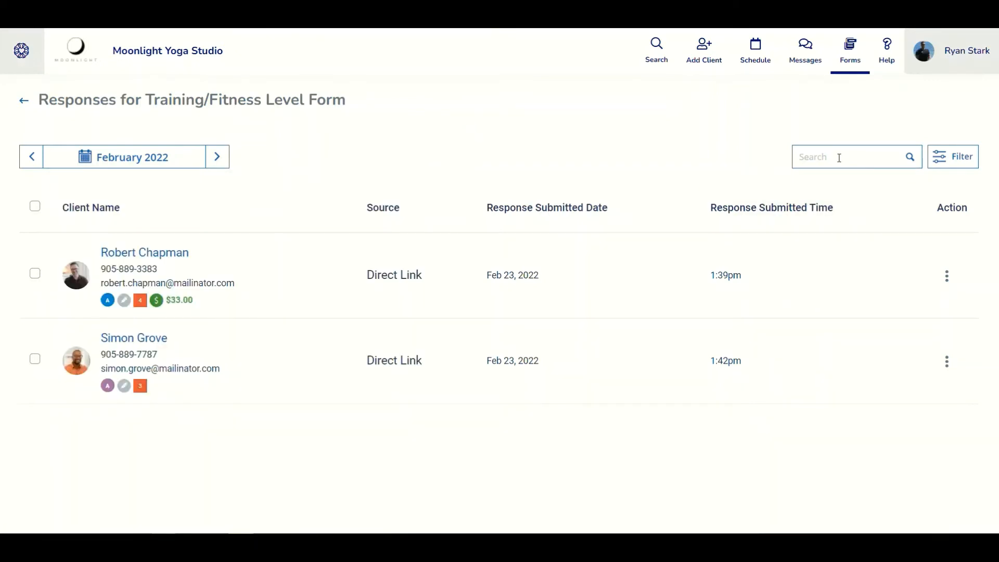
click(952, 157)
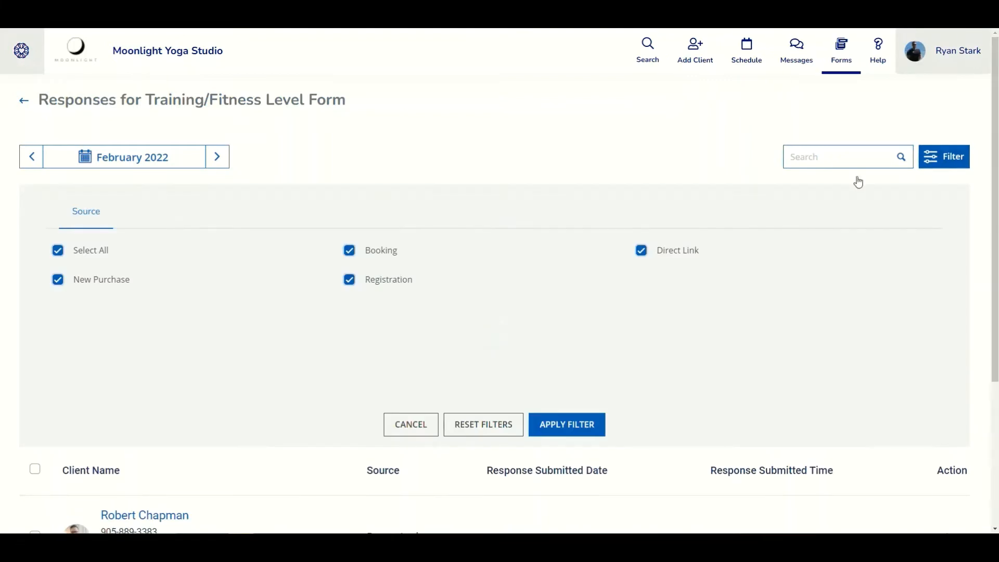
click(578, 165)
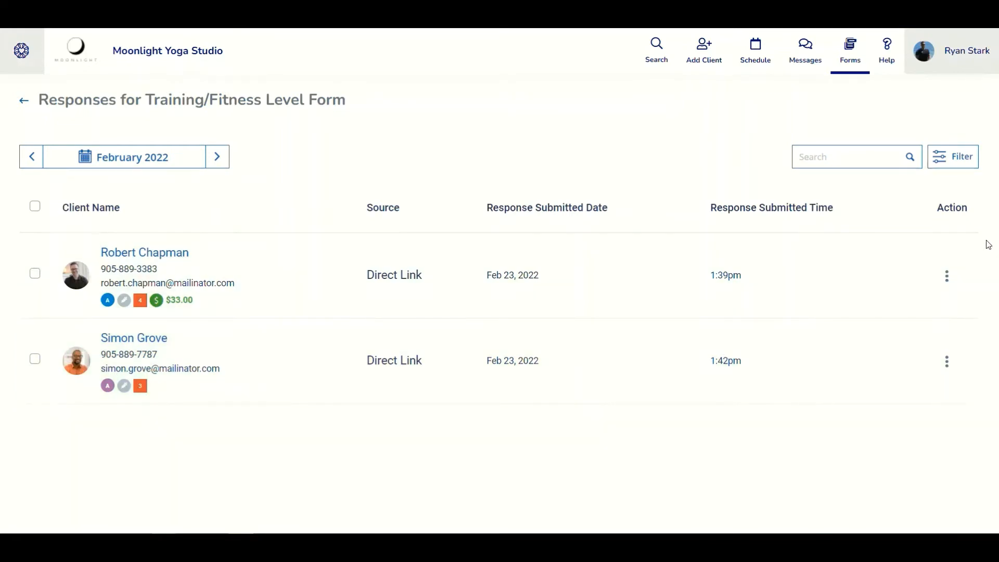
Show the first client's submitted response, read the form history, answers and signature, and close it
click(947, 279)
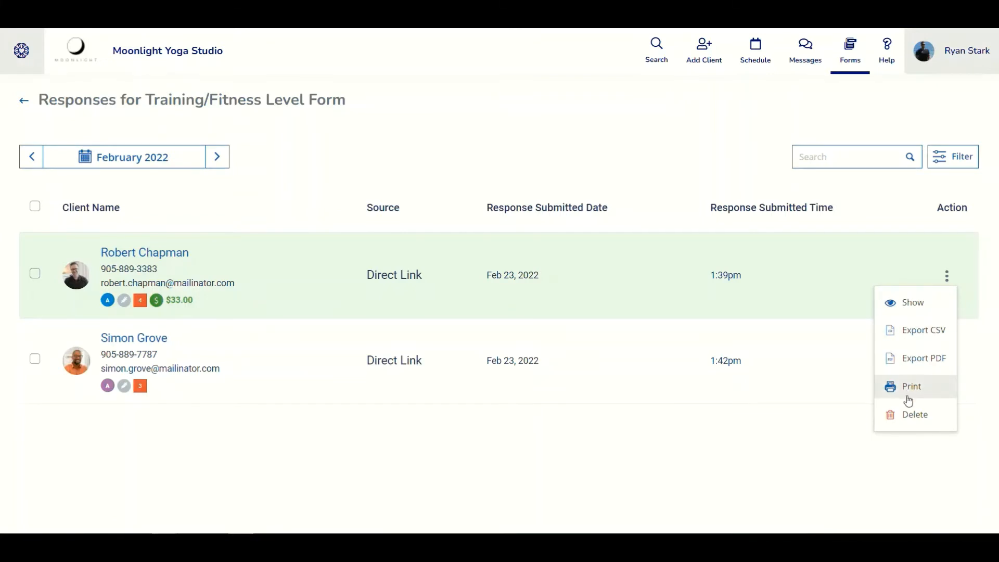
click(919, 302)
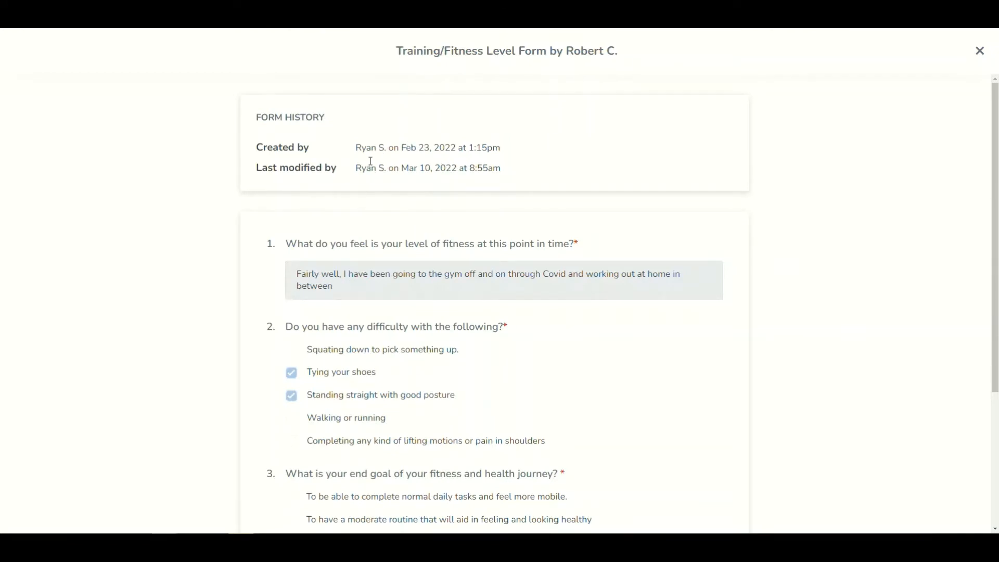
scroll(407, 180, down, 2)
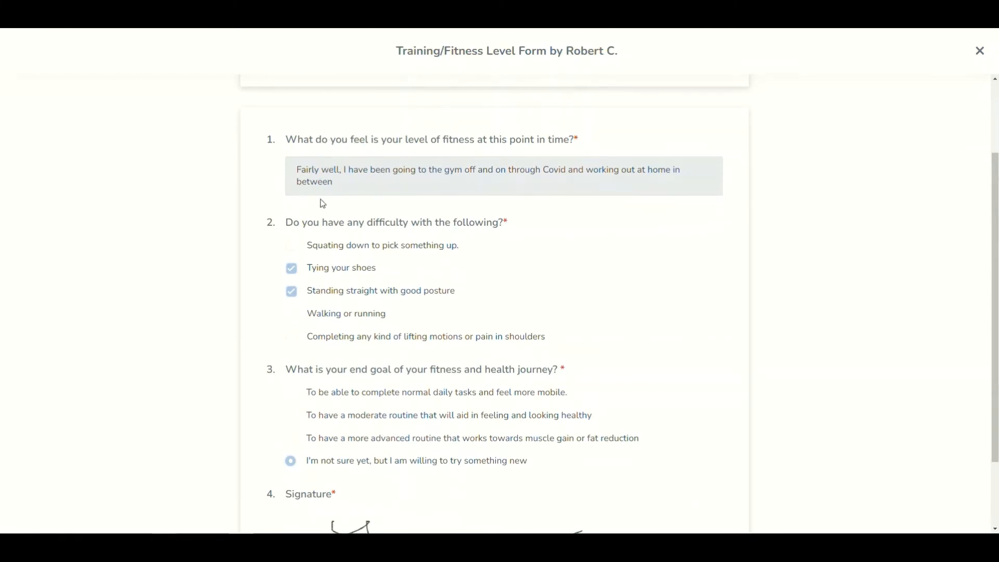
scroll(361, 168, down, 2)
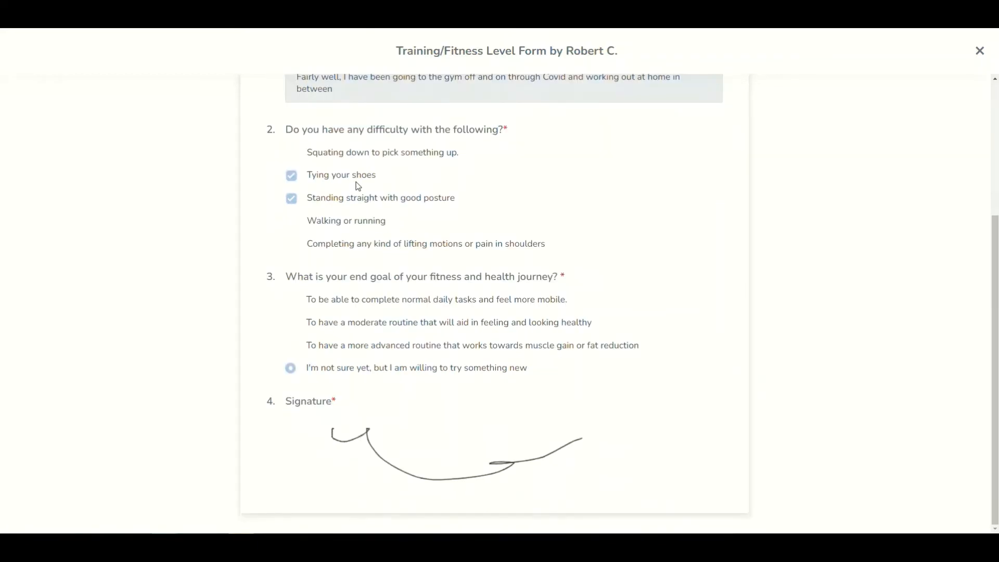
scroll(448, 289, up, 1)
scroll(449, 289, down, 1)
scroll(504, 300, up, 4)
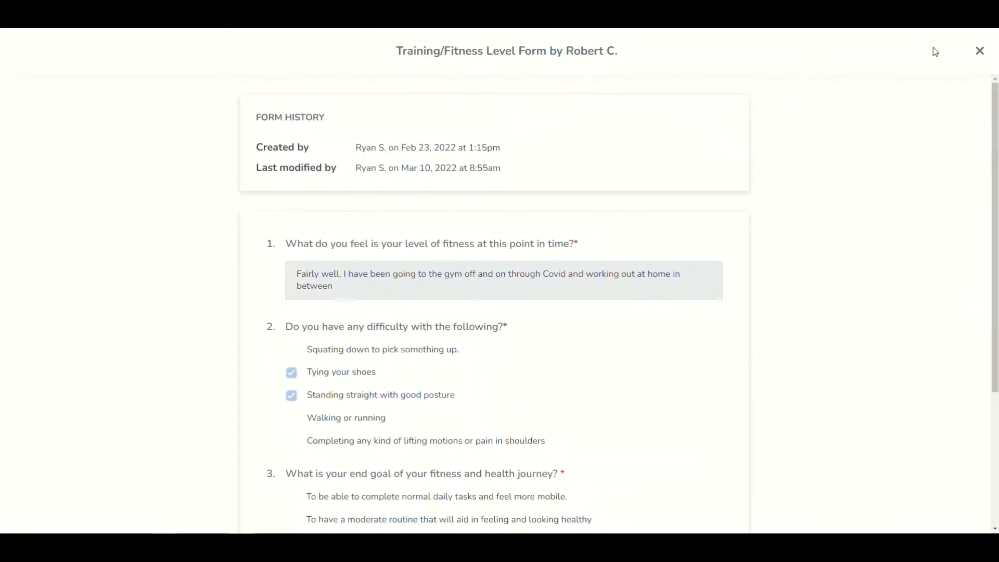
click(979, 52)
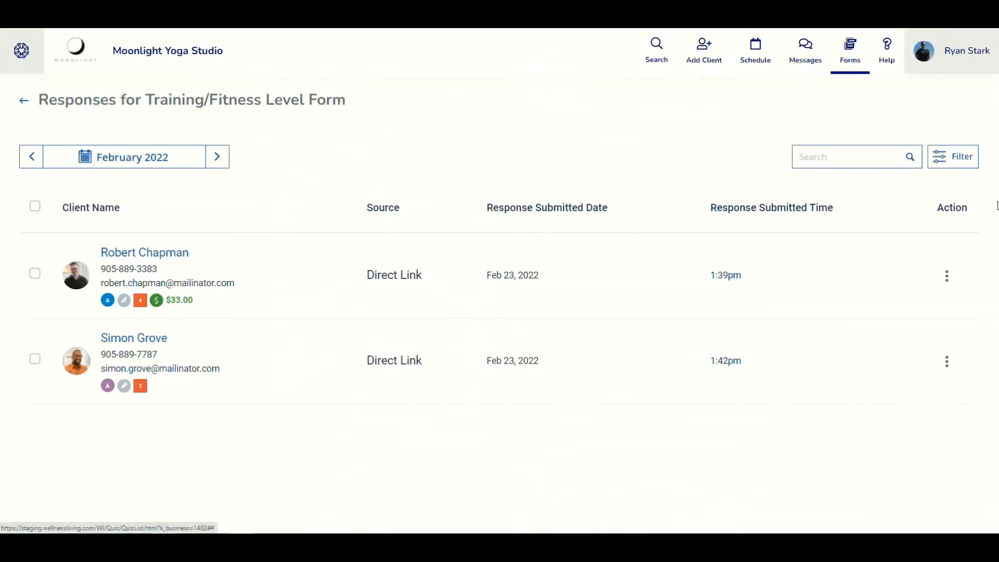
Review the actions available for the first client's response and dismiss them
click(948, 277)
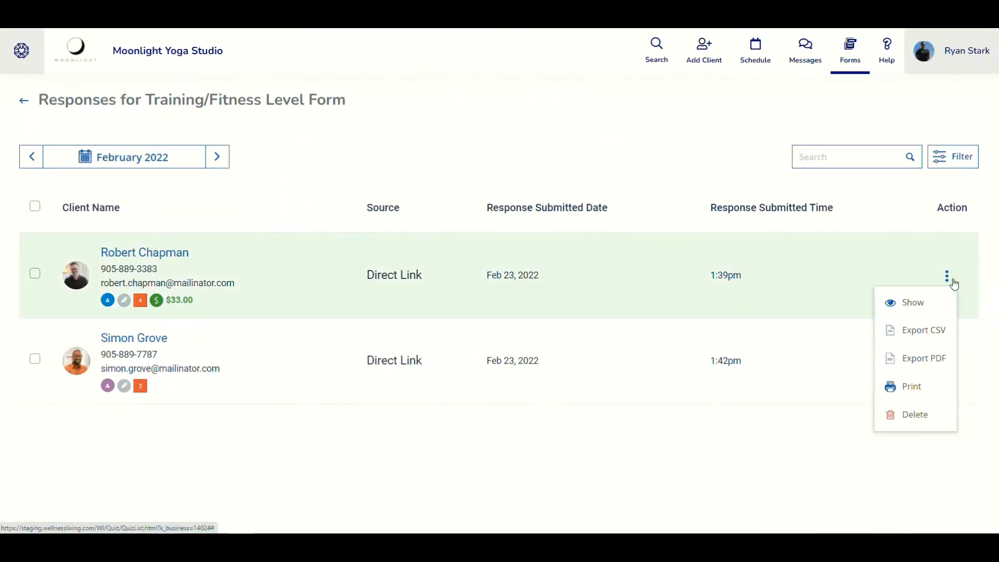
click(916, 336)
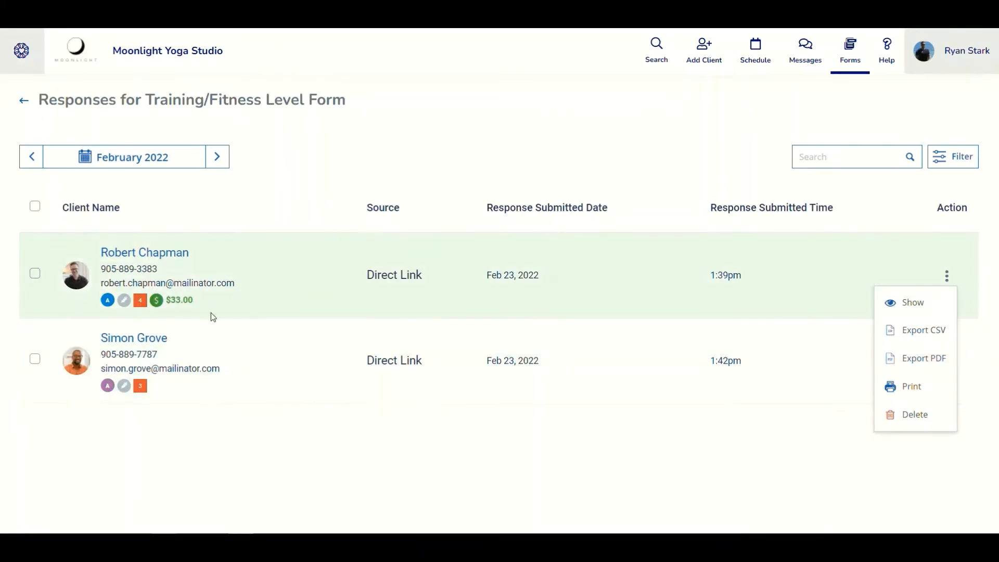
click(116, 458)
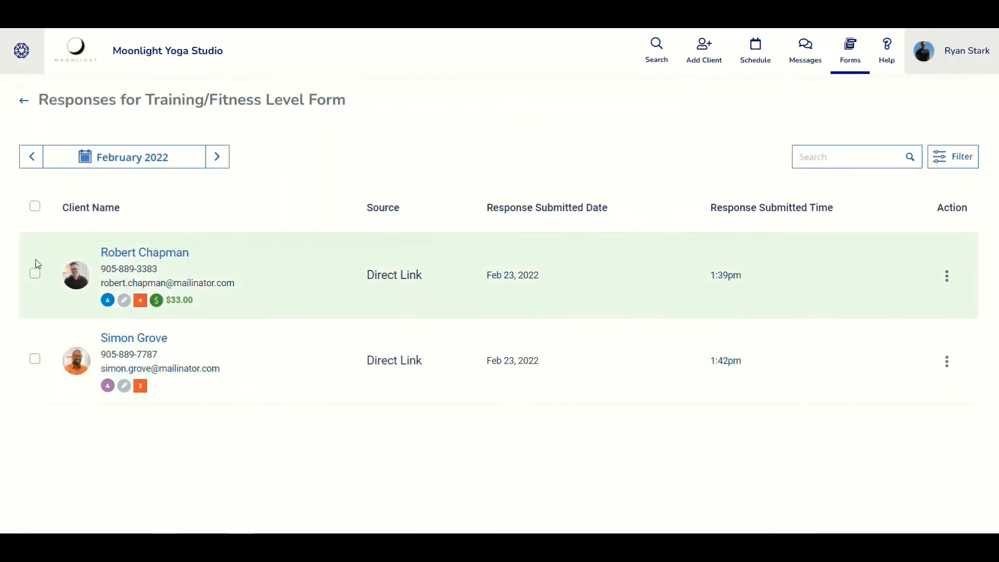
Select all the February 2022 responses and export them as CSV
click(34, 273)
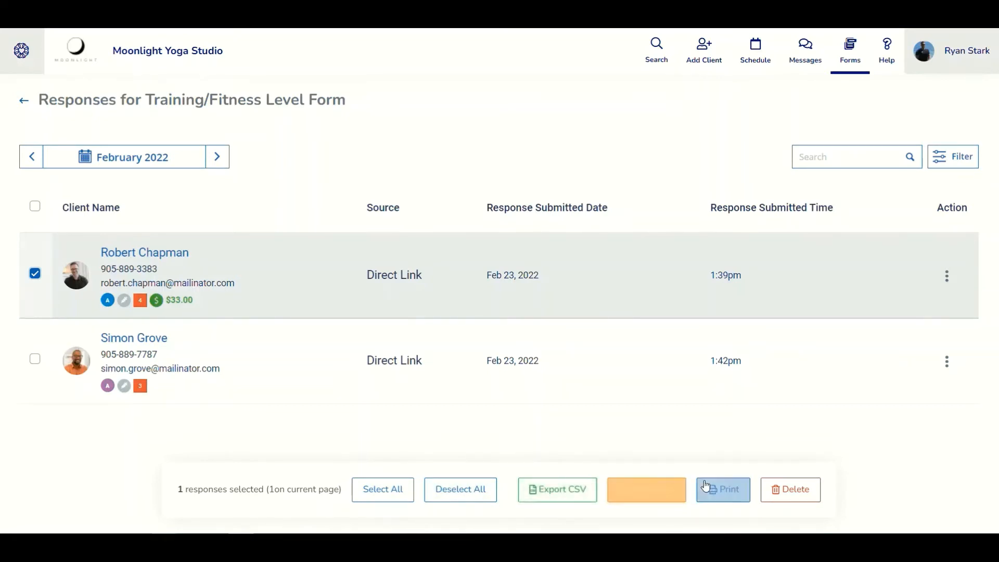
click(397, 489)
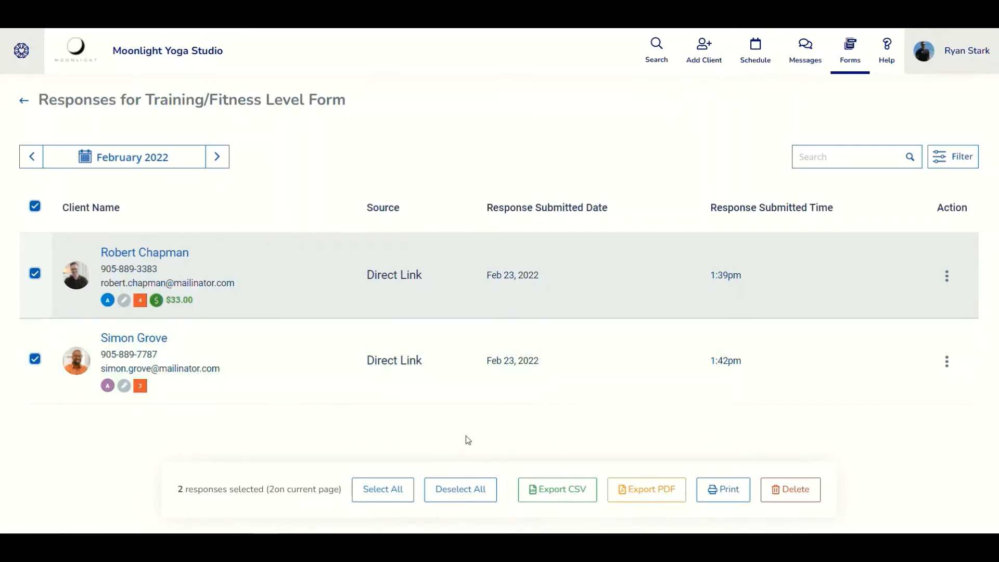
click(560, 489)
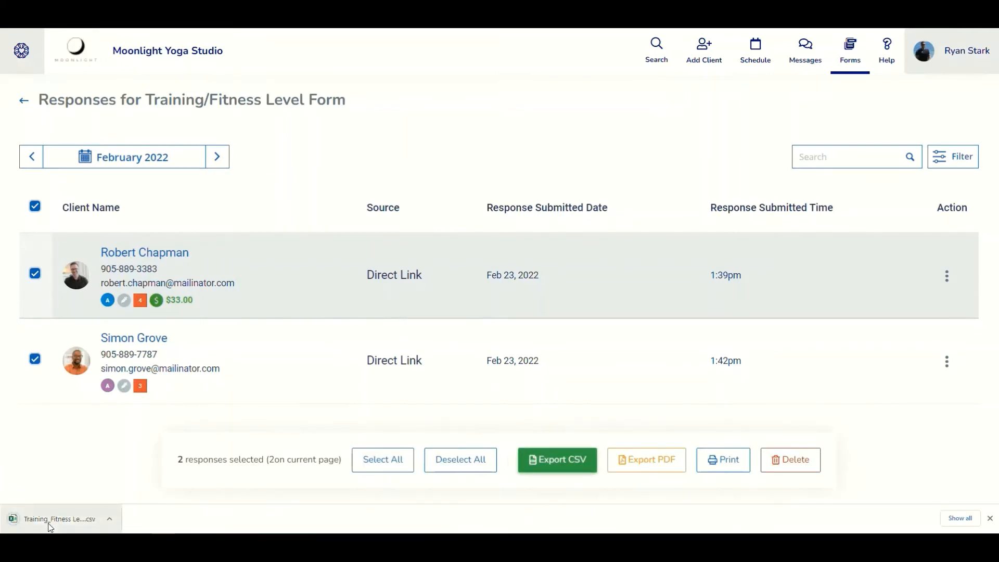
Open the exported CSV in Excel and examine the question headers, each client's answers and the Signature column
click(52, 520)
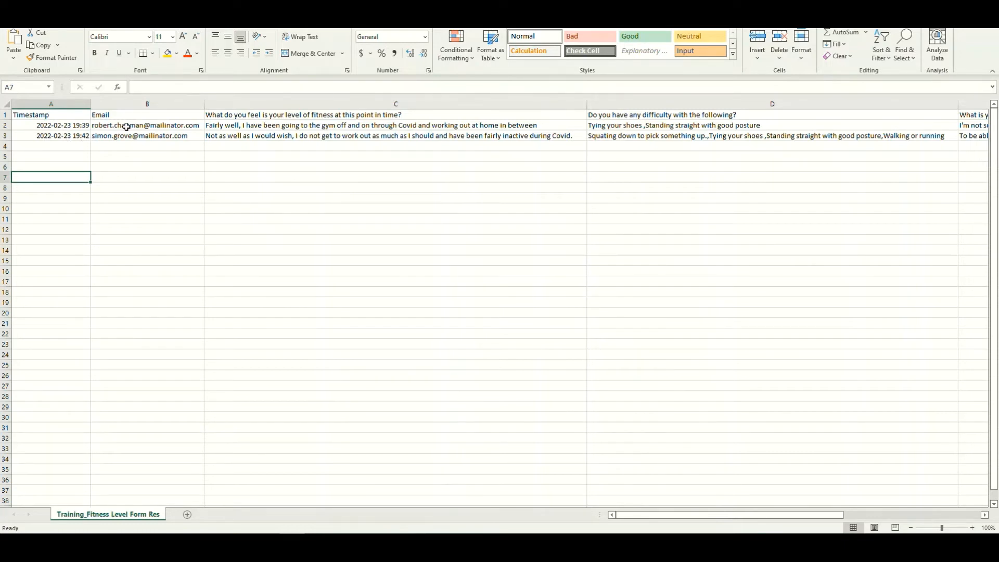
click(237, 116)
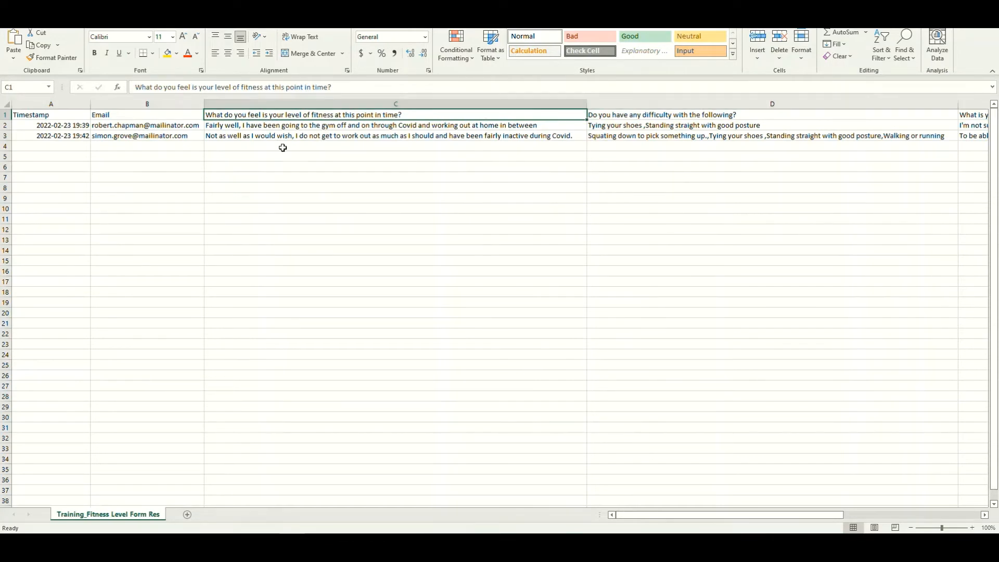
click(5, 125)
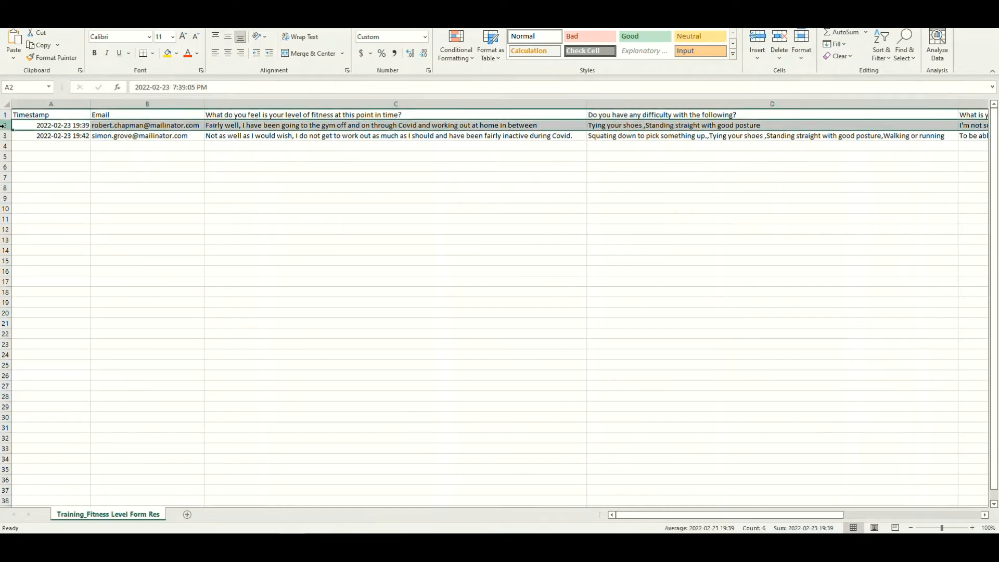
drag(635, 515, 661, 519)
click(6, 135)
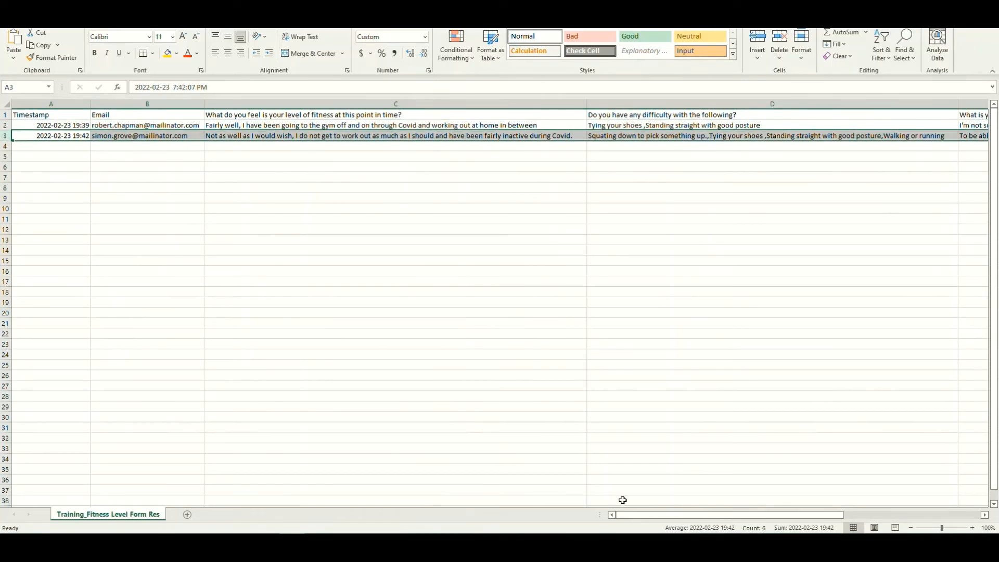
drag(632, 516, 700, 517)
click(619, 115)
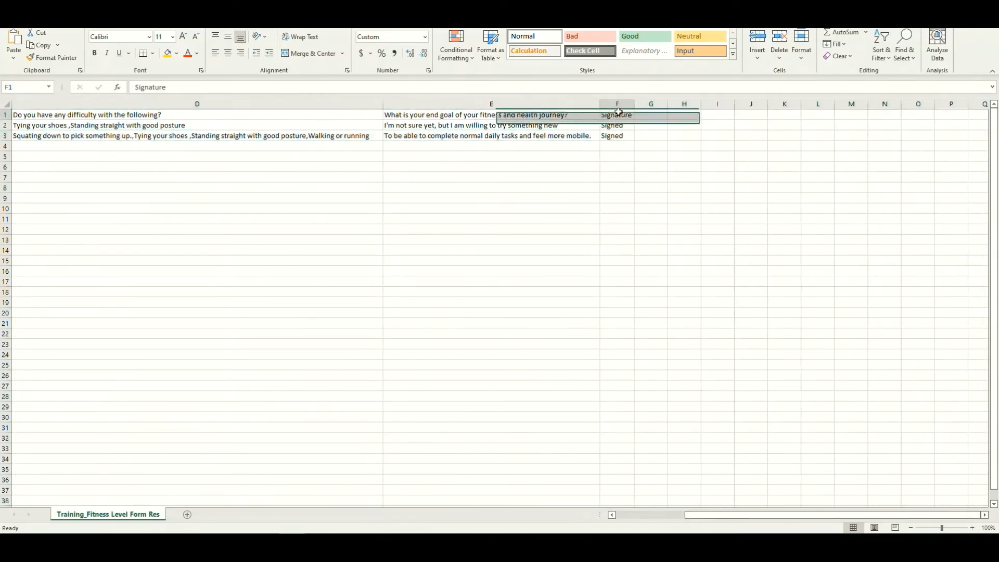
click(619, 104)
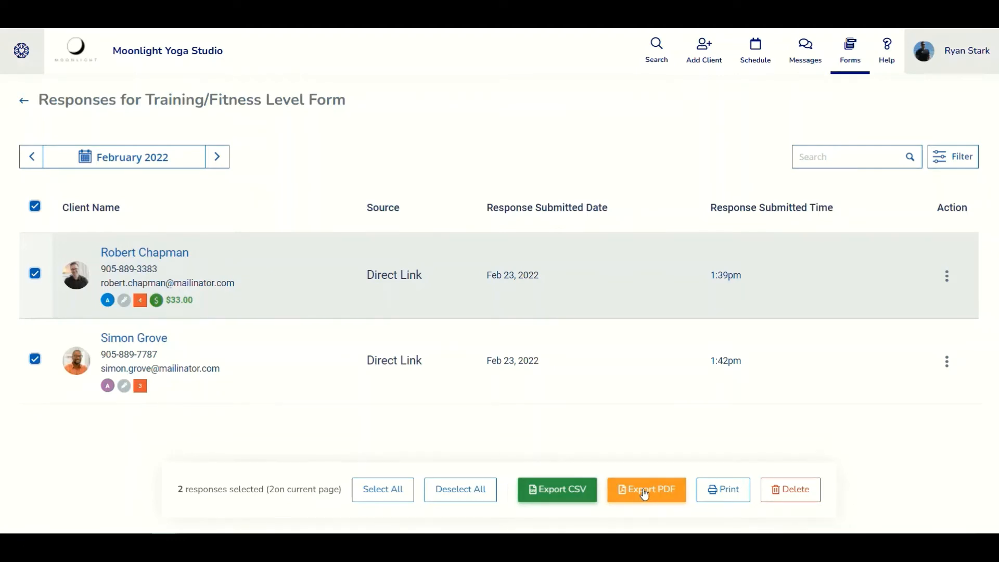
Export the selected responses as PDF and look through both clients' pages
click(645, 490)
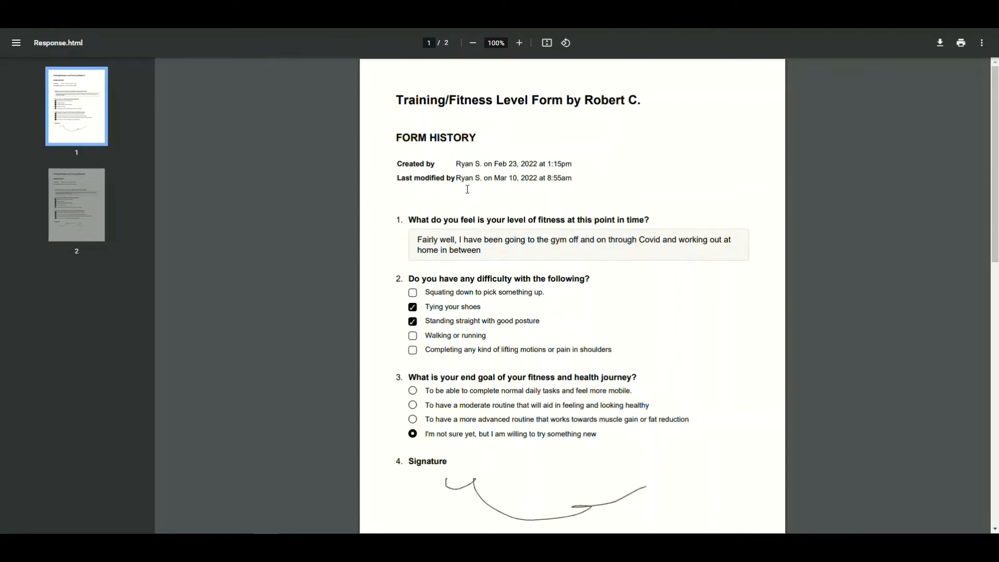
scroll(467, 190, down, 1)
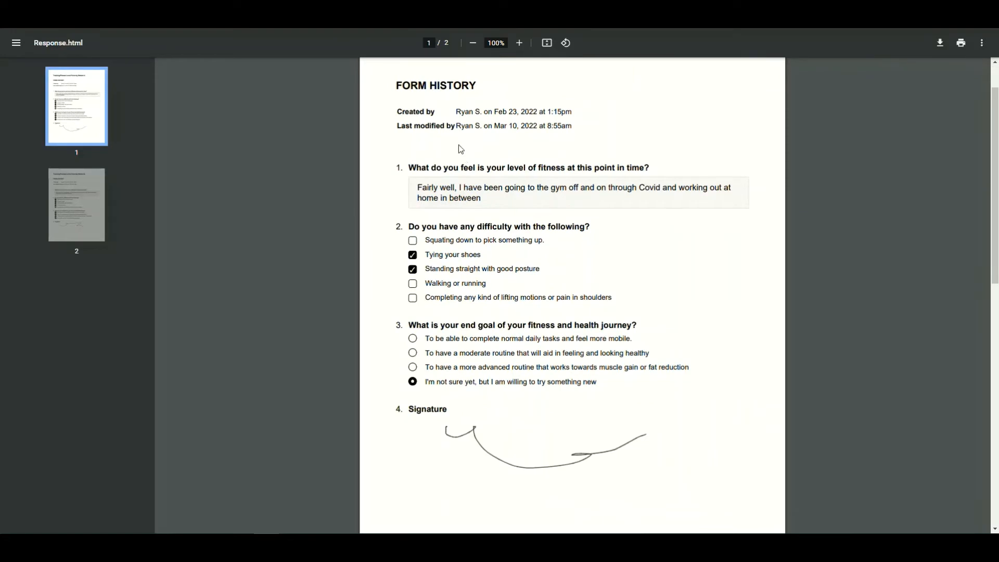
scroll(485, 176, down, 9)
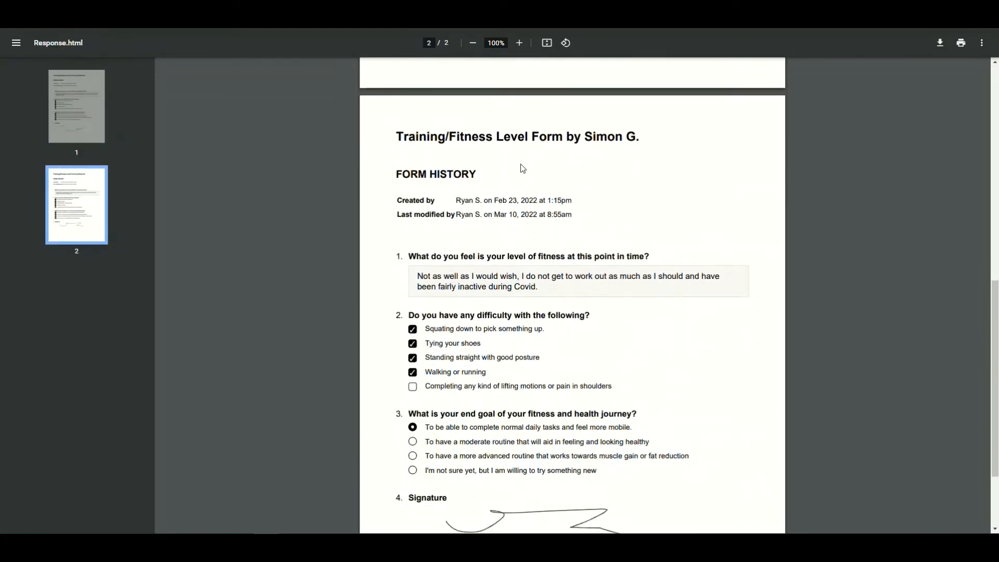
scroll(521, 169, down, 1)
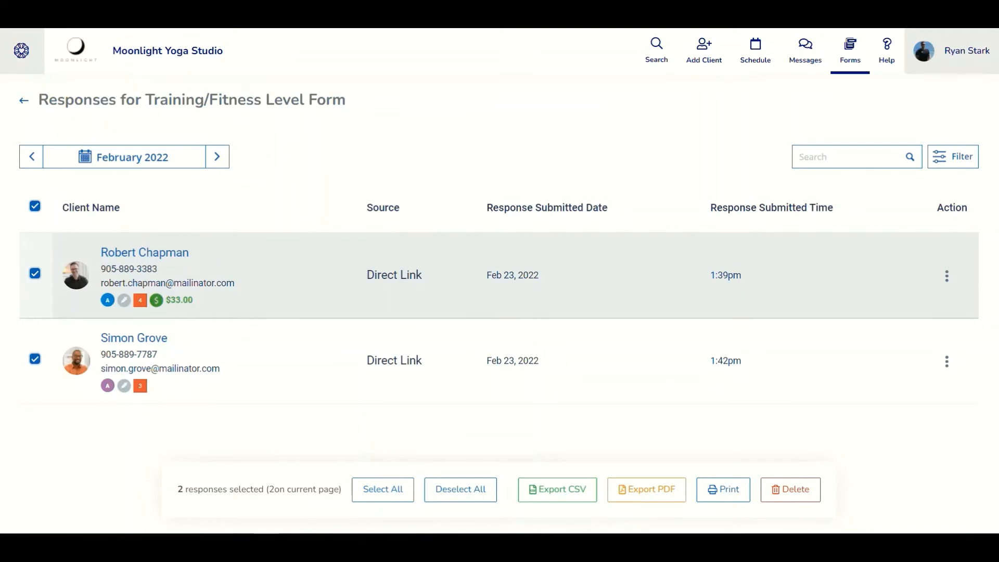
Leave the form responses and open Client Notifications in the business setup
click(24, 101)
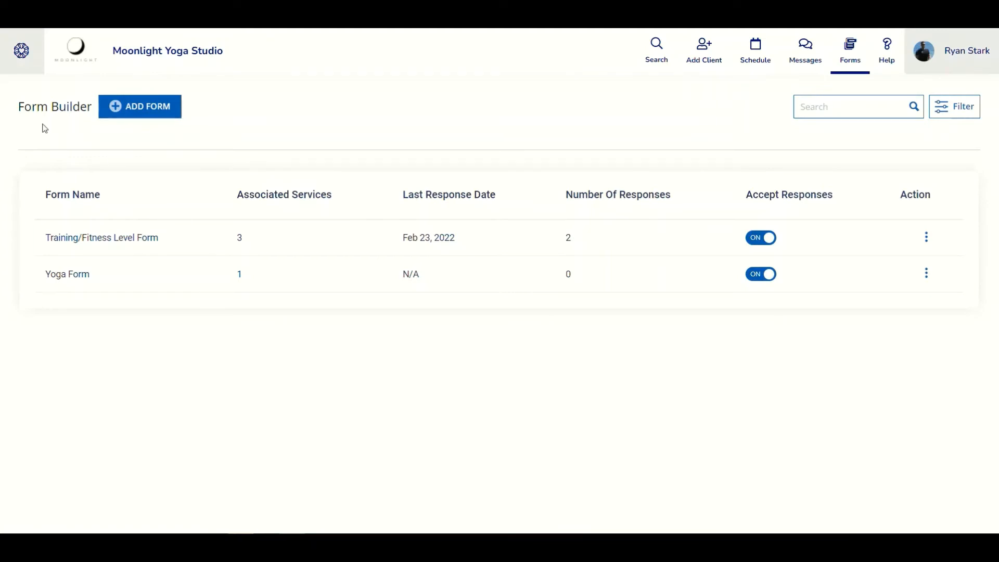
click(21, 52)
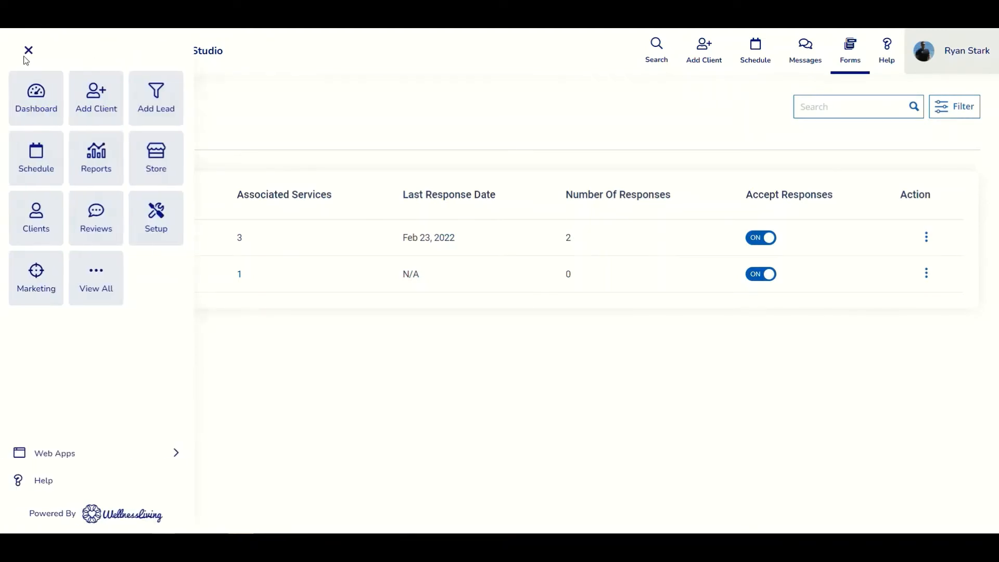
click(150, 209)
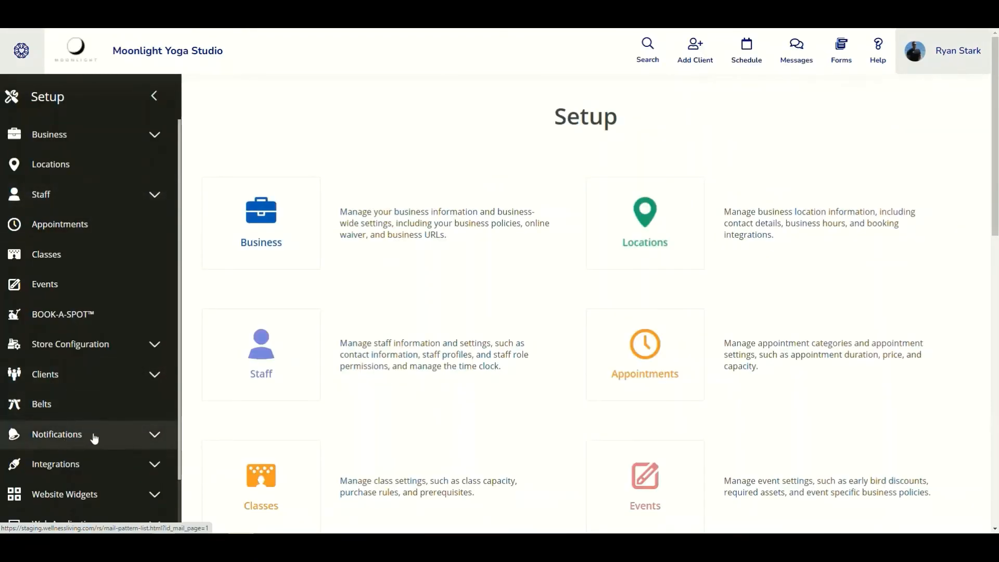
click(149, 436)
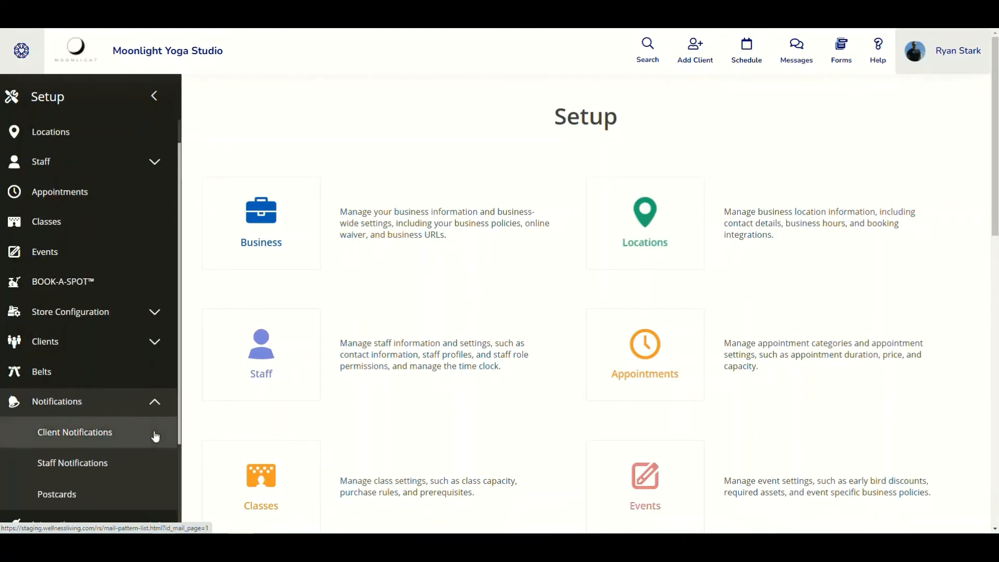
click(88, 441)
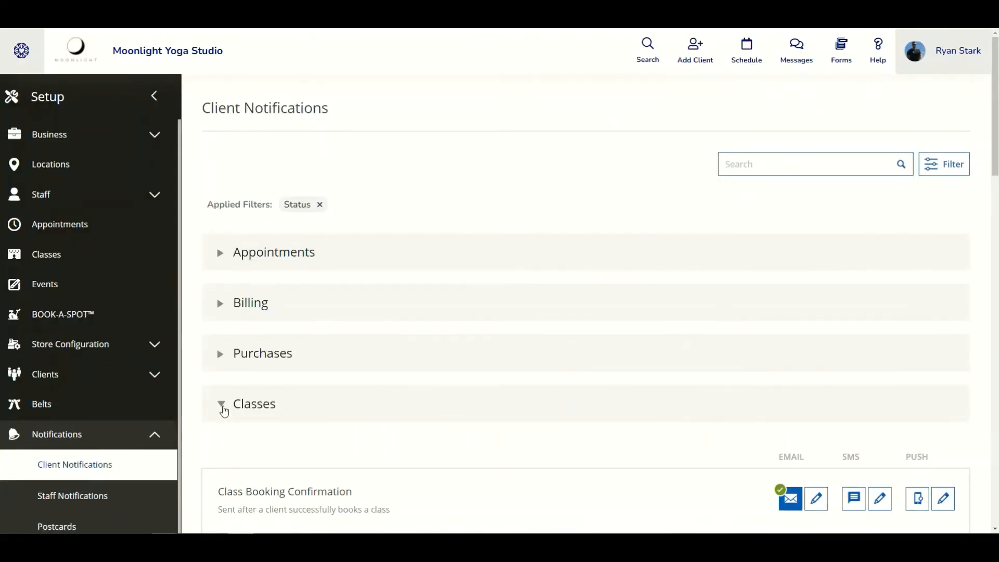
Collapse the Classes notifications and expand the Forms group to show its client notifications
click(223, 410)
scroll(278, 271, down, 4)
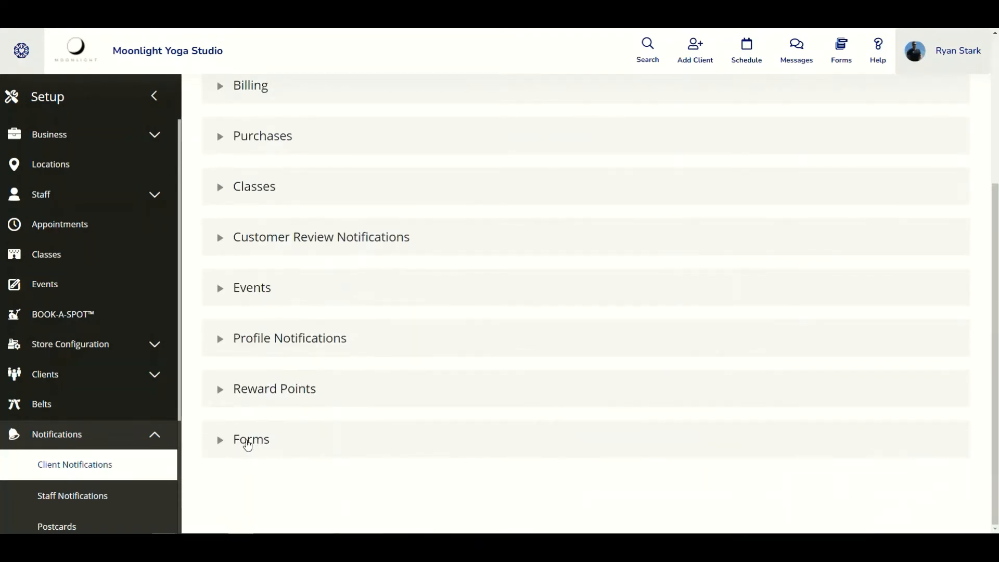
click(252, 447)
click(219, 442)
scroll(273, 427, down, 2)
scroll(274, 426, down, 2)
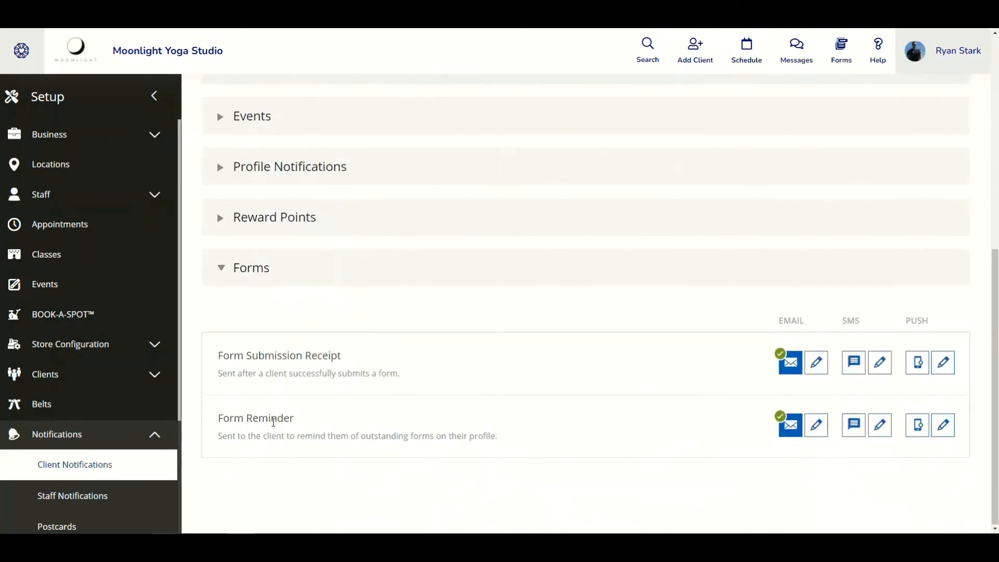
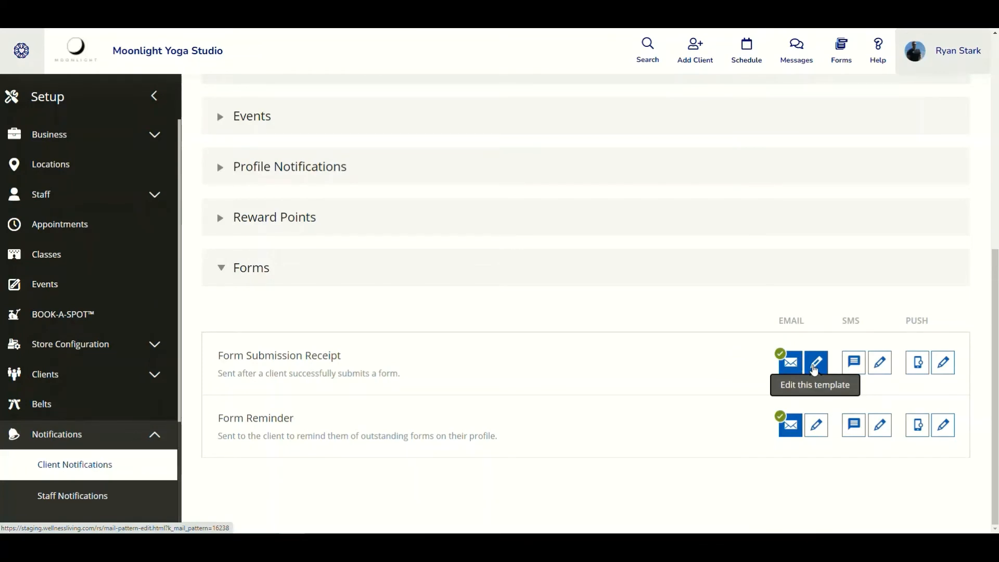
Open the Form Submission Receipt email template and view the client type and client group send-rule options, leaving both rules off
click(815, 369)
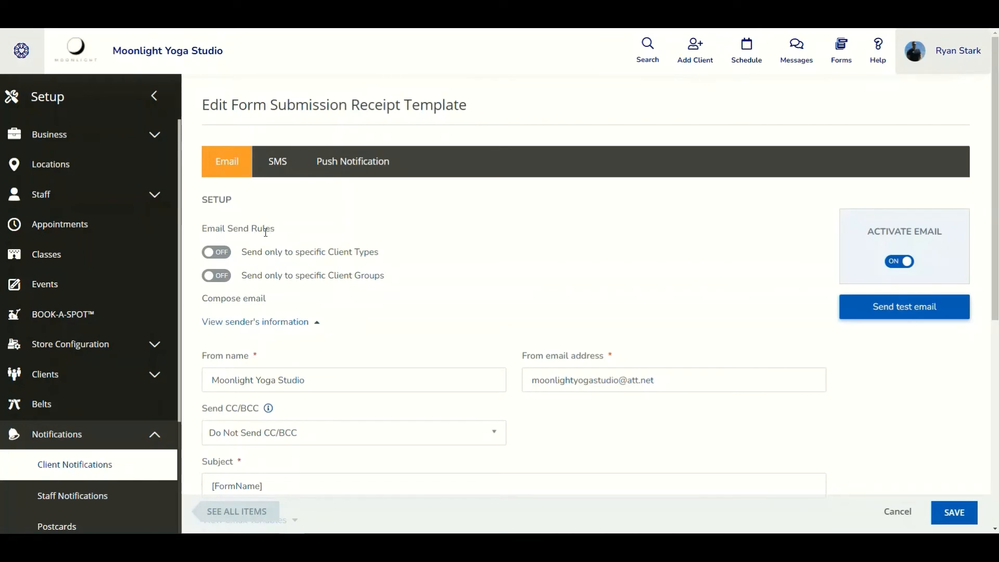
click(221, 253)
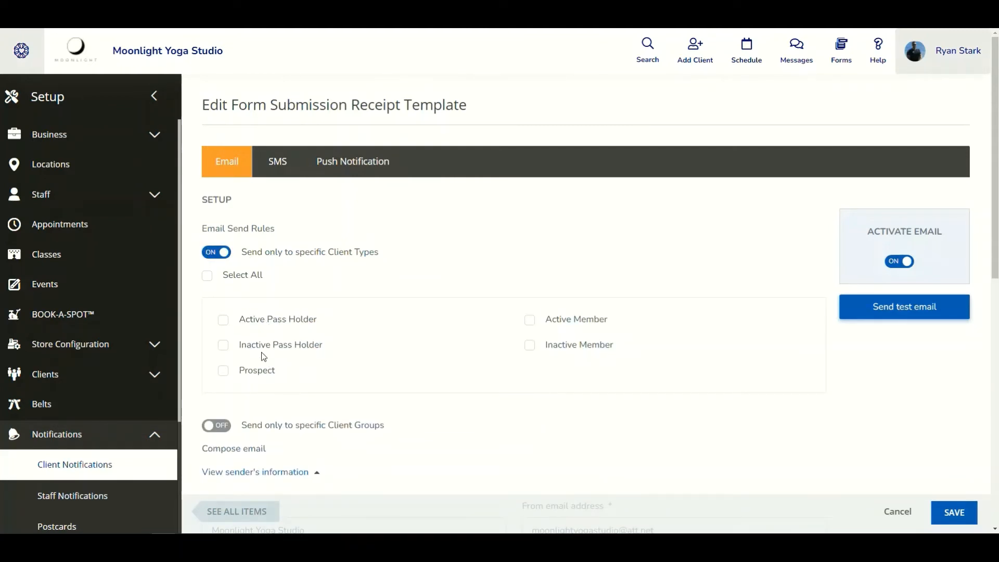
click(225, 254)
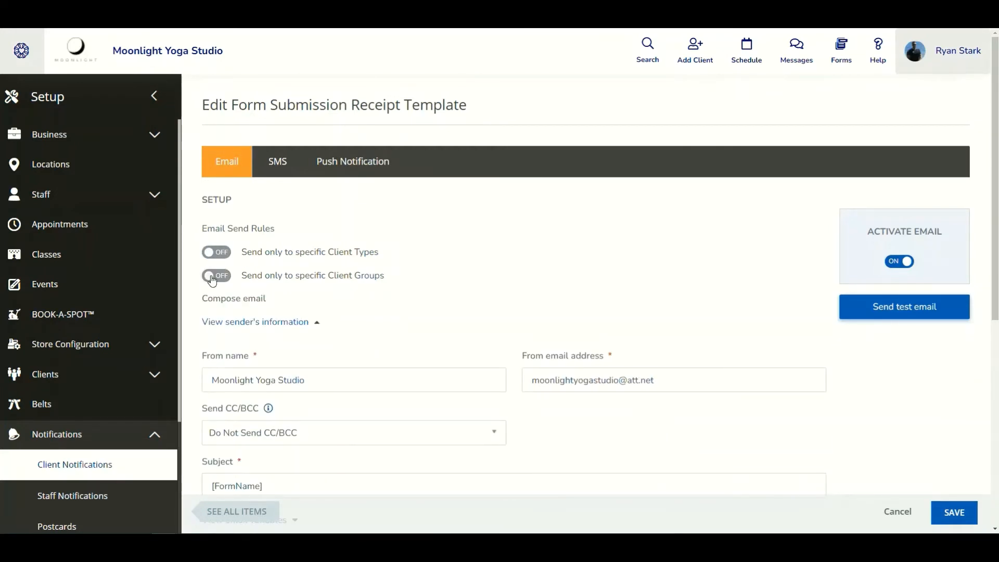
click(214, 278)
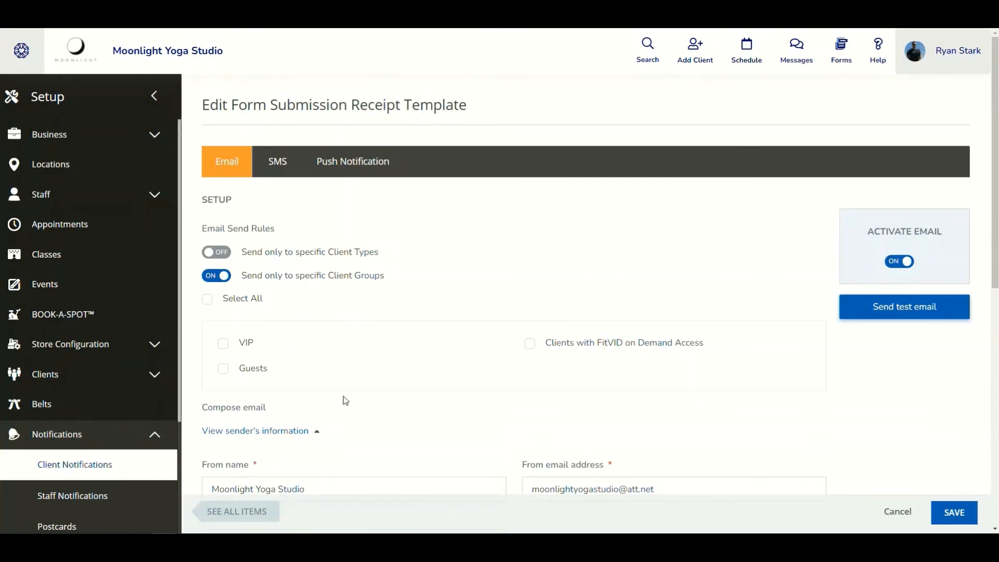
click(226, 281)
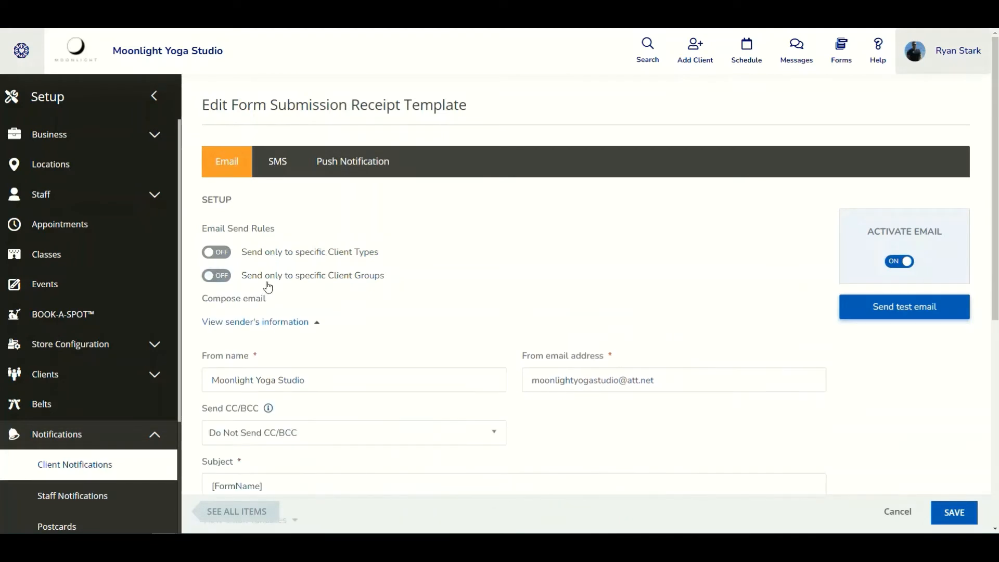
Review the receipt's sender details and subject, and expand the email variables to read their descriptions
scroll(267, 286, down, 2)
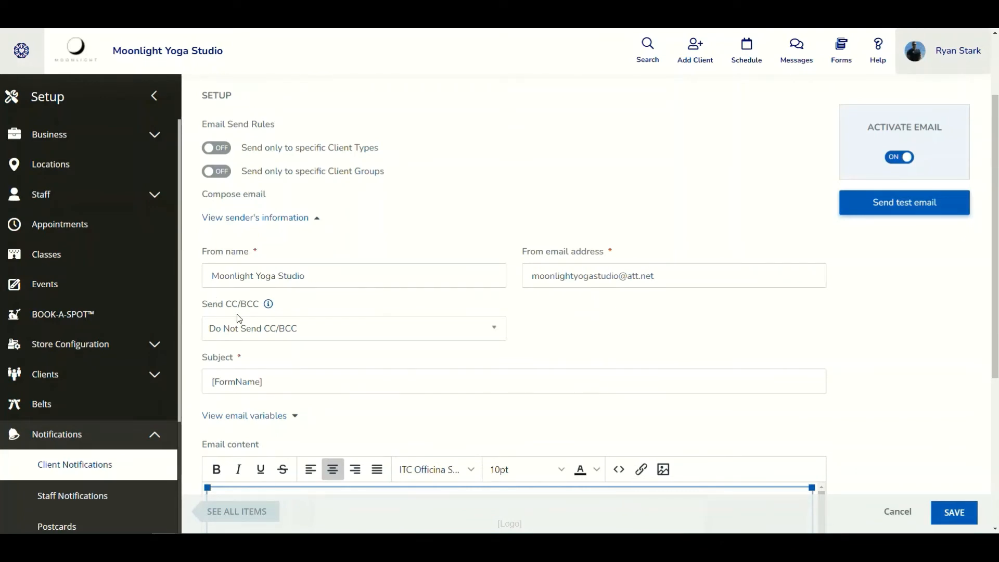
scroll(264, 368, down, 2)
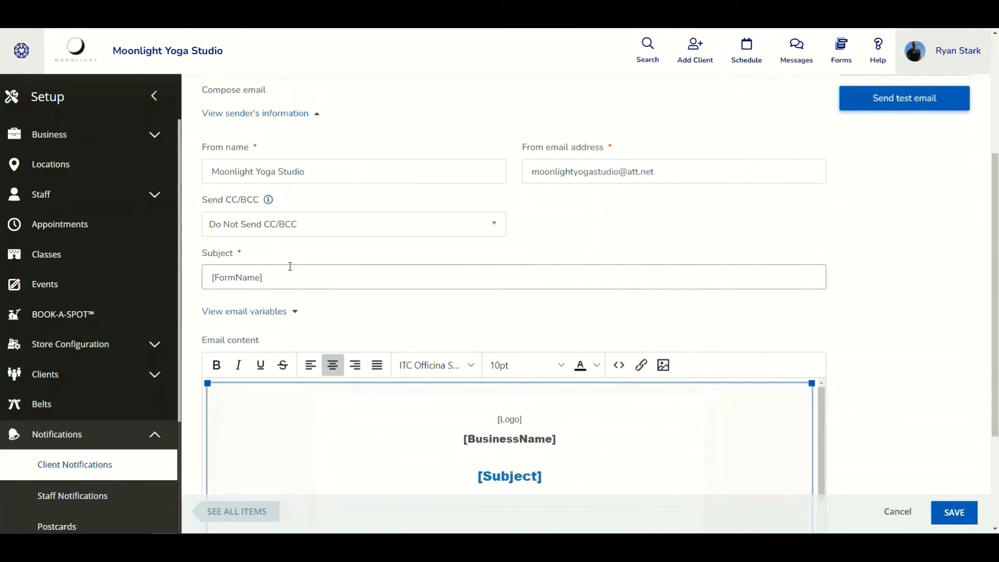
scroll(340, 304, down, 3)
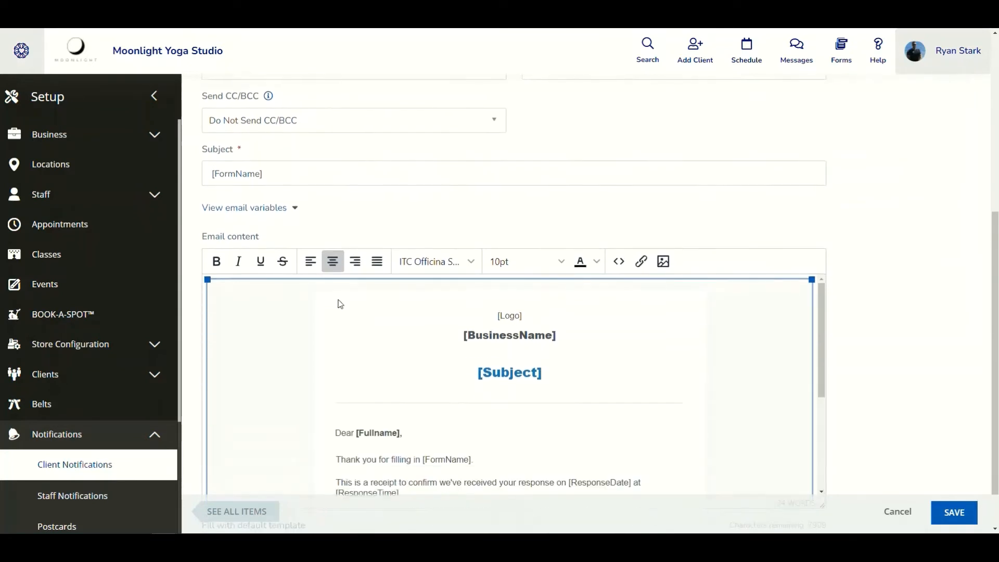
click(285, 164)
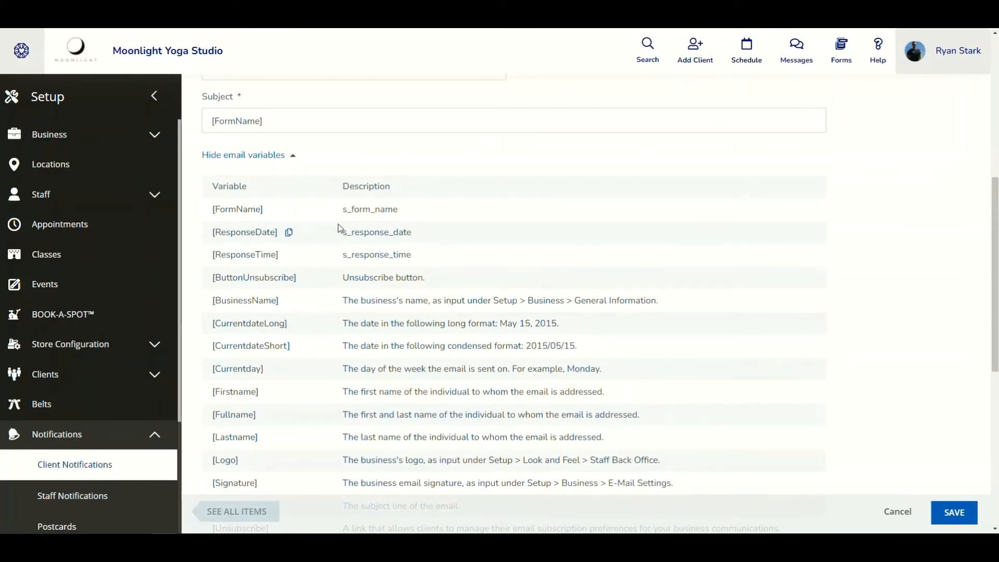
scroll(238, 117, down, 2)
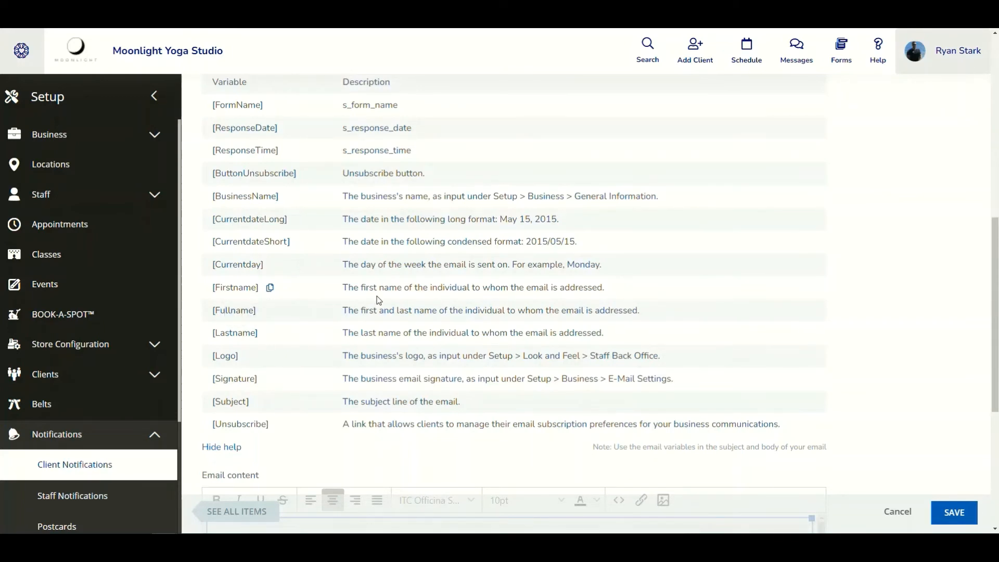
Read the receipt template's email content from the logo through the signature and unsubscribe footer
scroll(377, 294, down, 5)
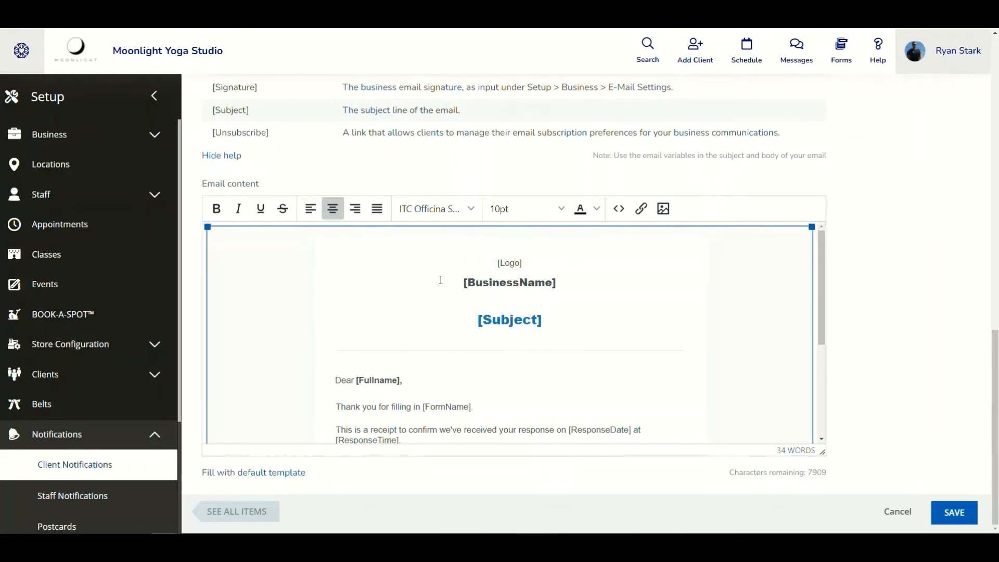
scroll(441, 280, down, 2)
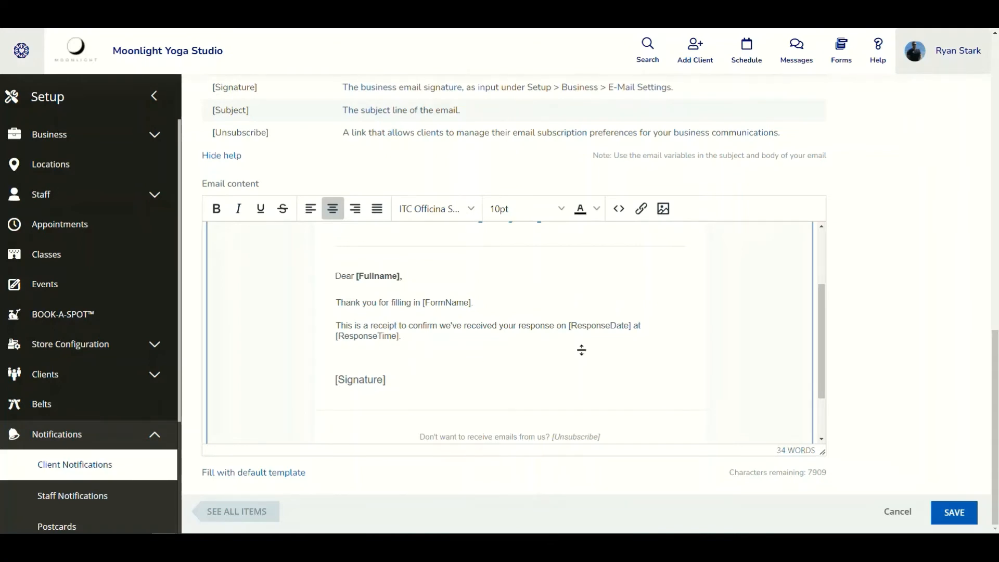
scroll(581, 350, down, 3)
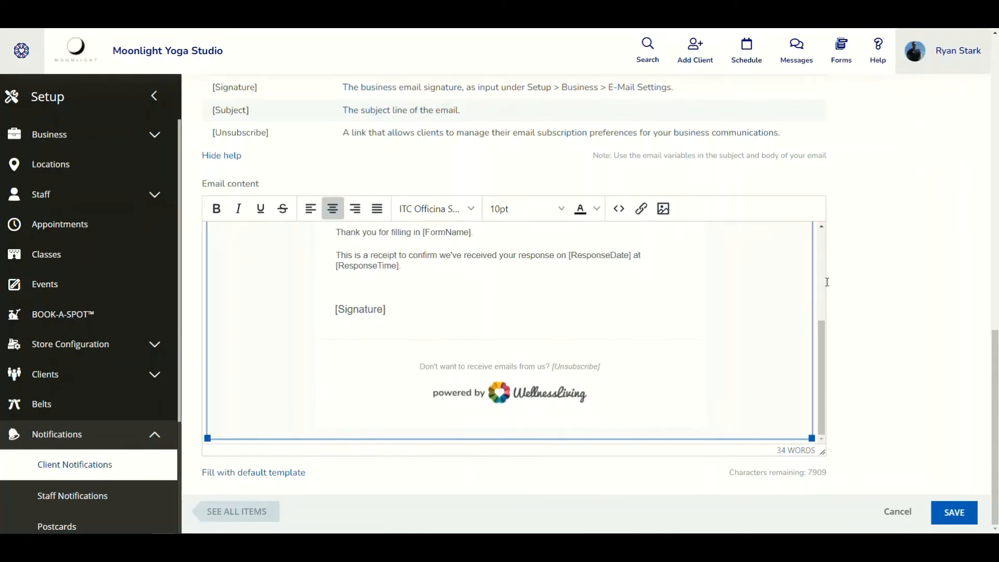
Return to the start of the receipt template and look through the resulting sample receipt email
scroll(910, 275, up, 10)
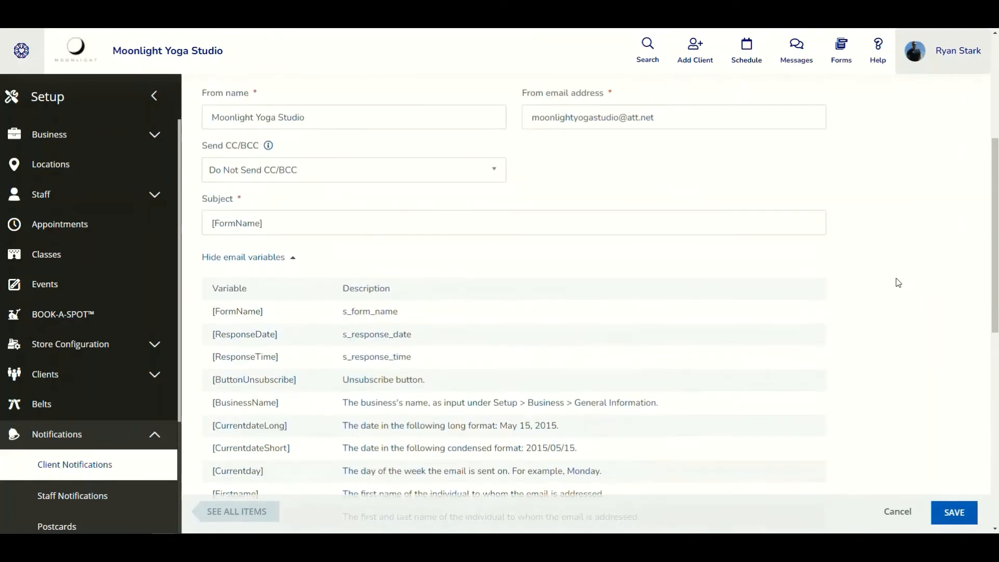
scroll(898, 282, up, 4)
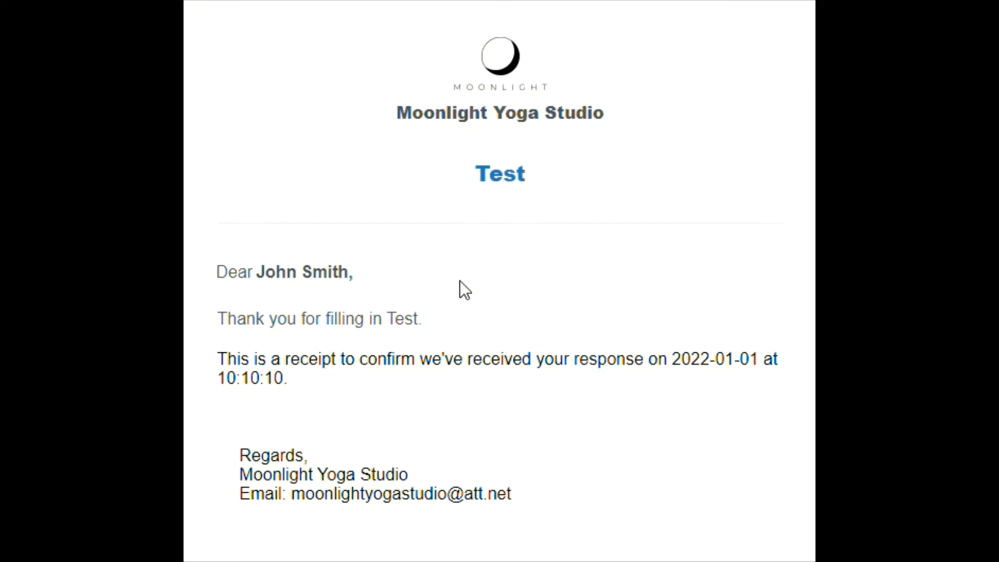
scroll(460, 281, down, 4)
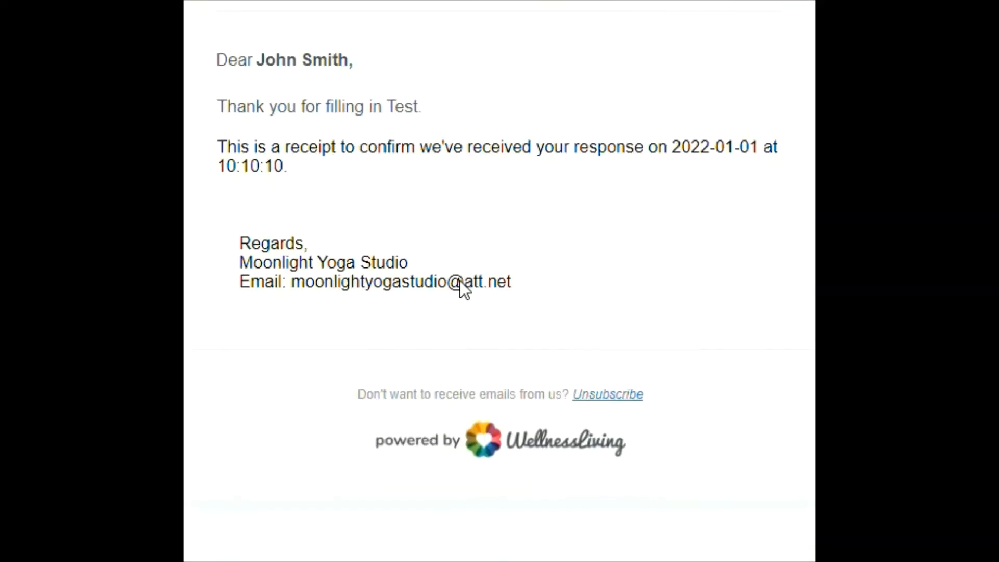
scroll(460, 280, up, 2)
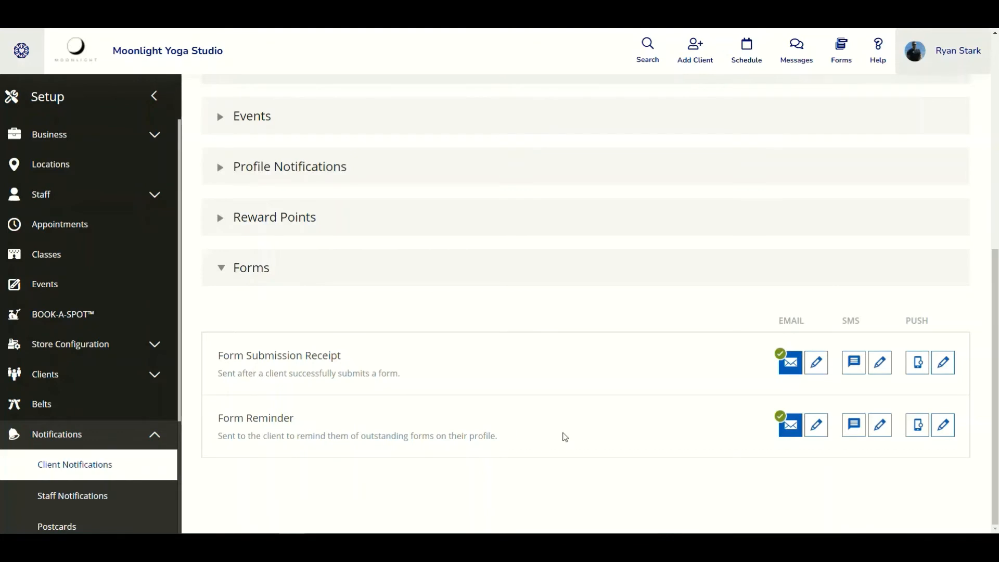
Open the Form Reminder email template and view the client type and client group send-rule options, leaving both rules off
click(816, 426)
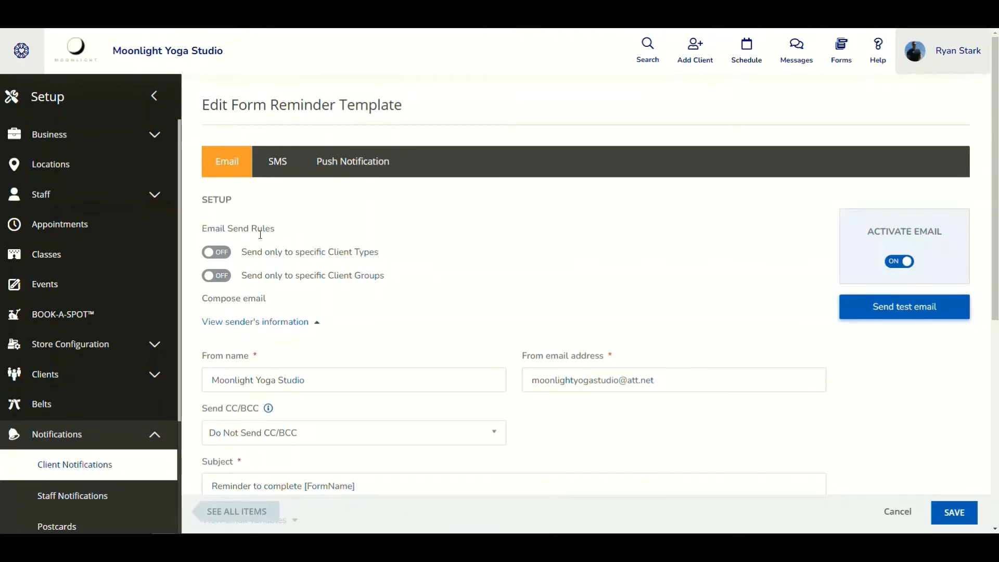
click(217, 253)
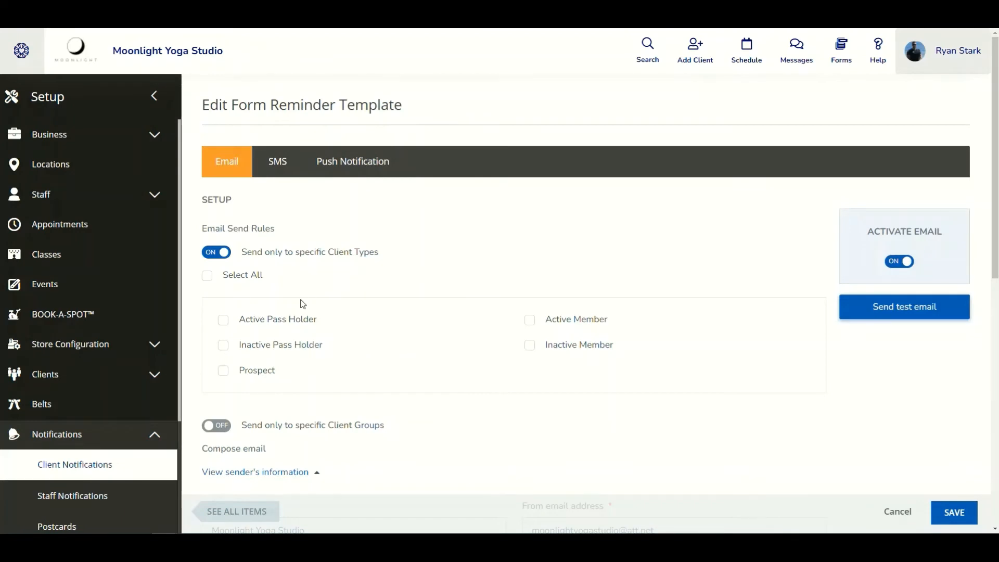
click(217, 253)
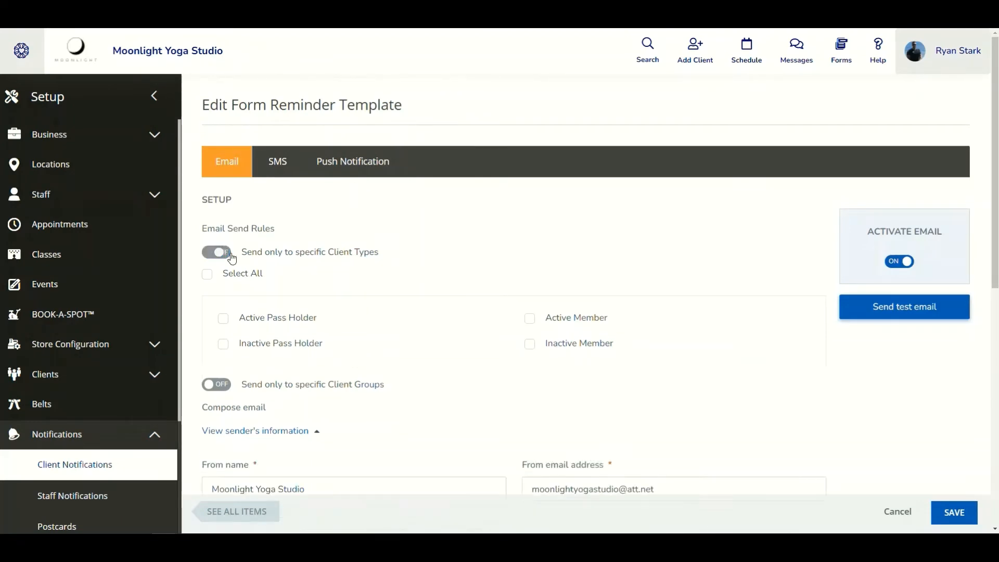
scroll(280, 266, down, 1)
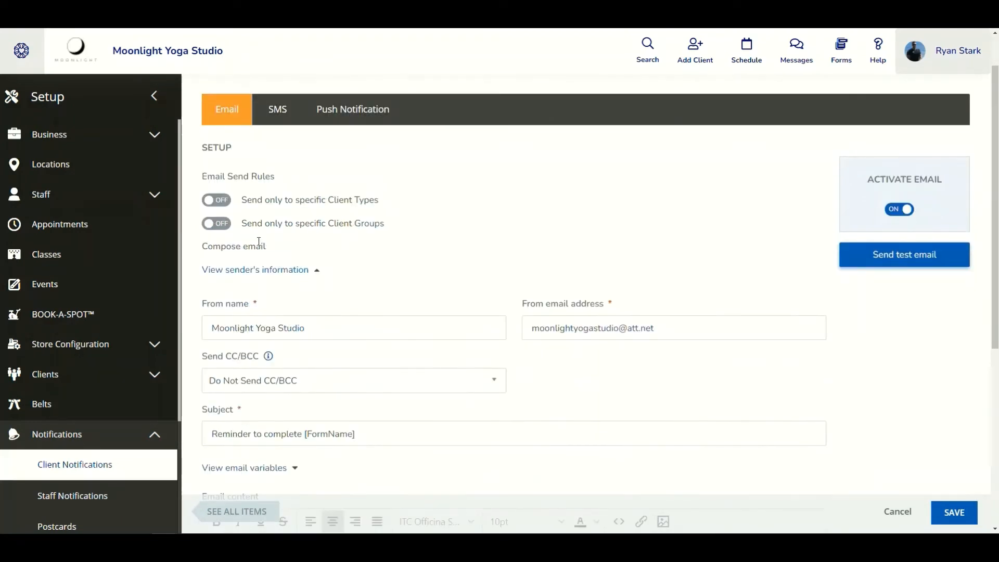
click(218, 224)
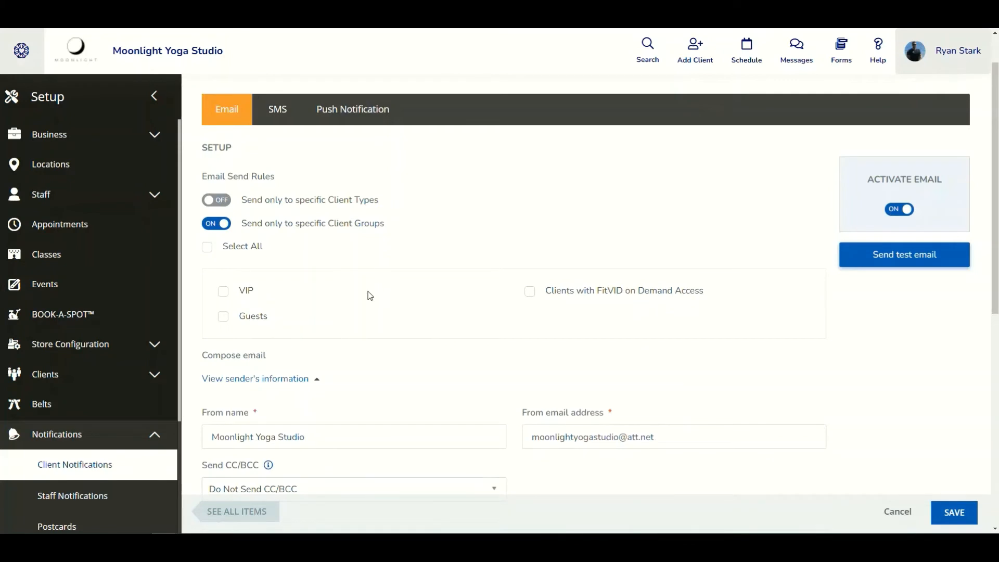
click(225, 225)
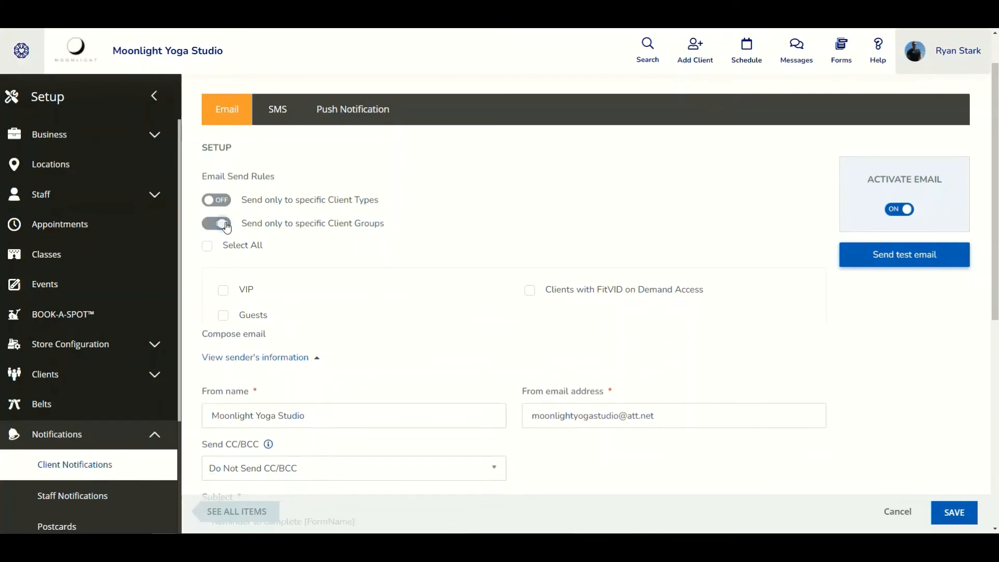
View the Send CC/BCC choices for the form reminder and keep Do Not Send CC/BCC
scroll(312, 234, down, 3)
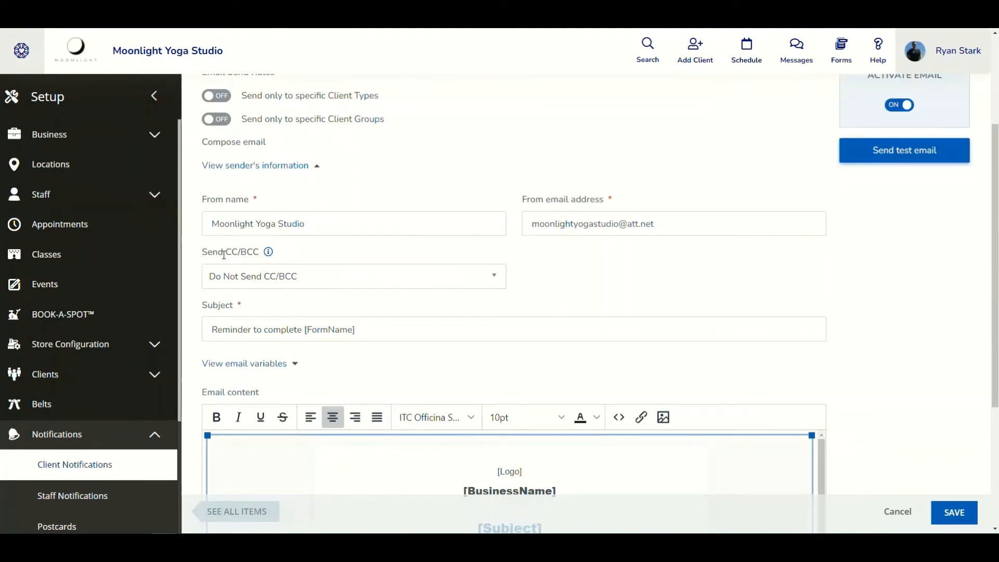
click(378, 283)
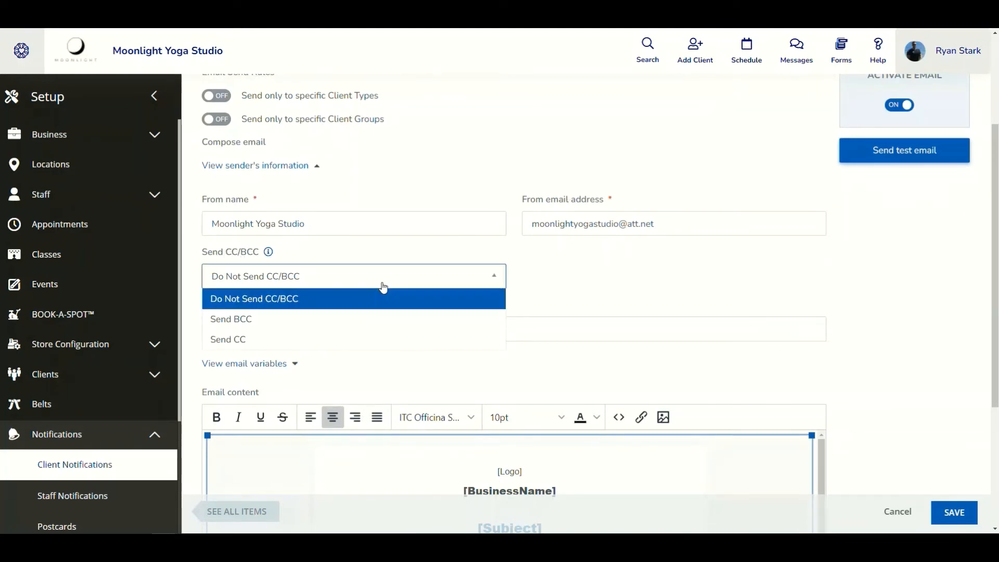
click(575, 267)
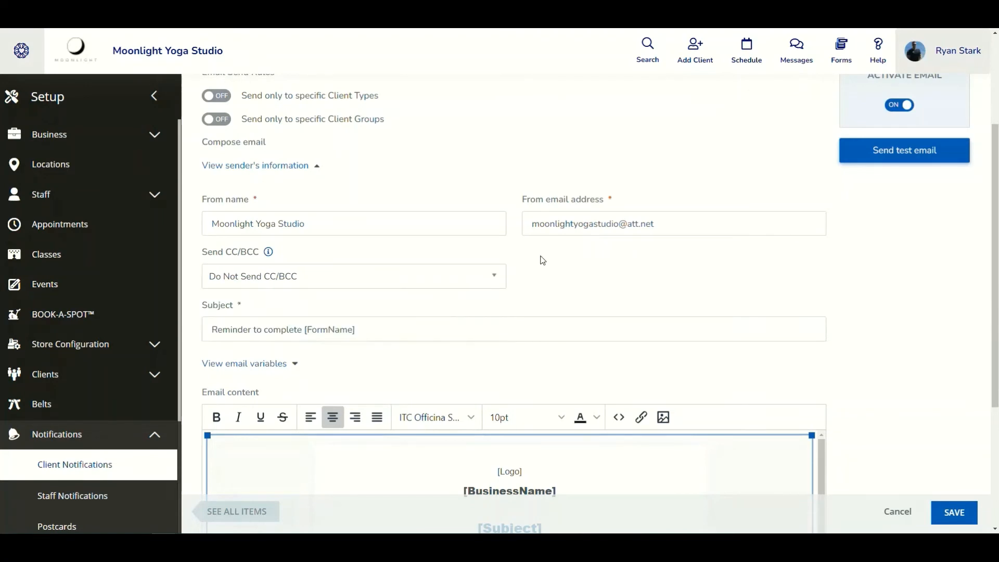
Expand the form reminder's email variables and copy the [FormName] variable
scroll(304, 283, down, 2)
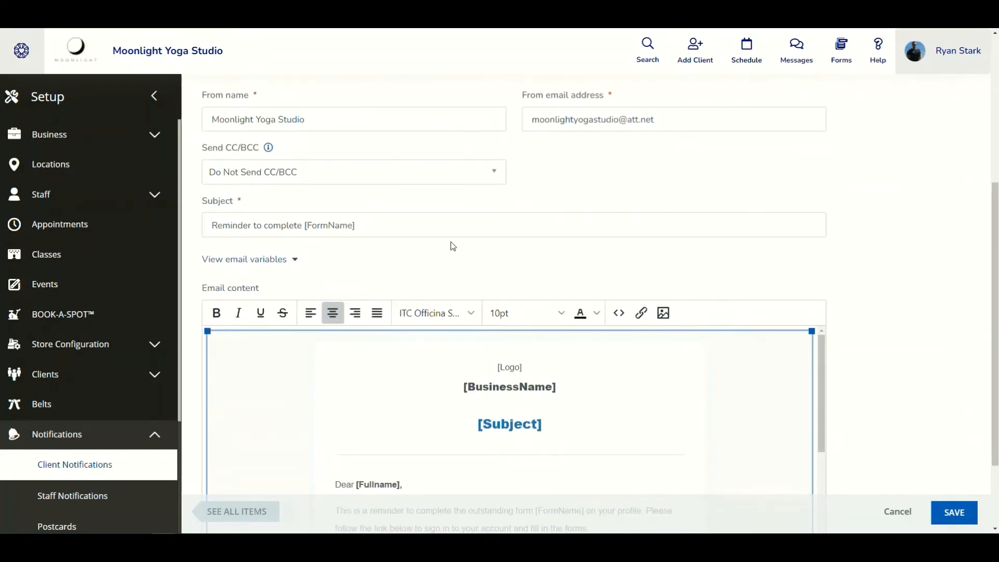
scroll(447, 243, down, 1)
click(295, 208)
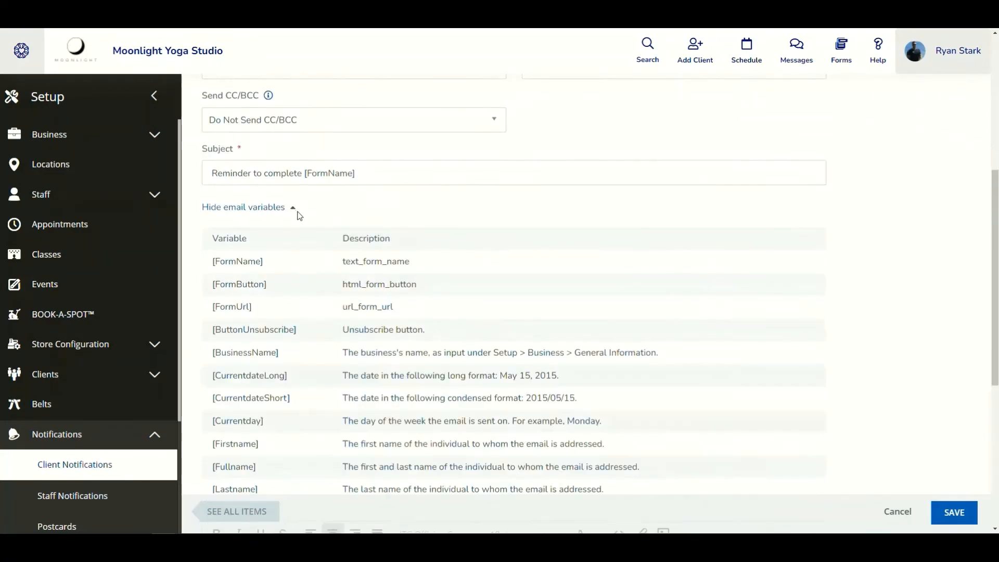
scroll(331, 247, down, 2)
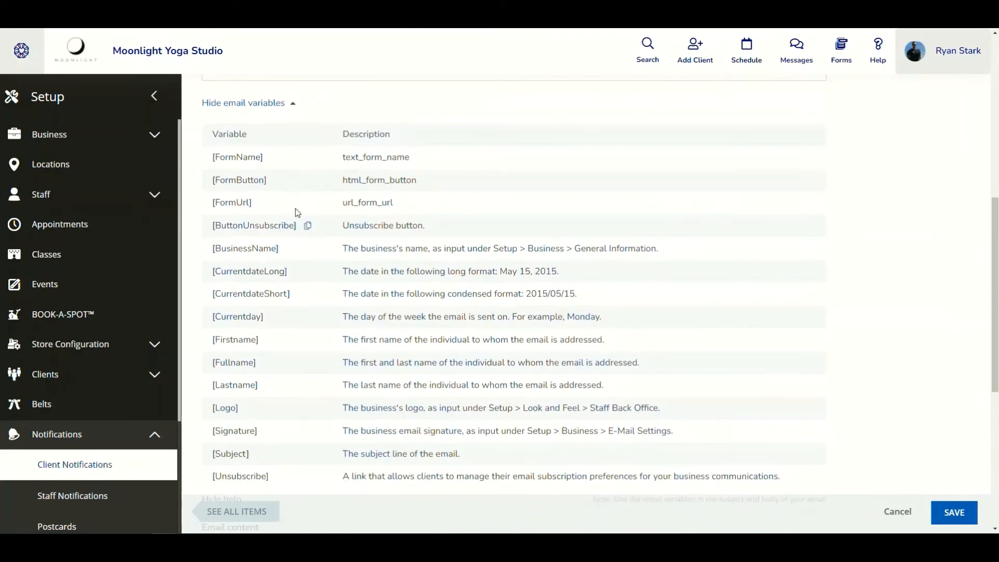
mouse_move(256, 160)
click(275, 158)
Read the form reminder's email content, including the message text, [FormButton] and [Signature]
scroll(400, 273, down, 7)
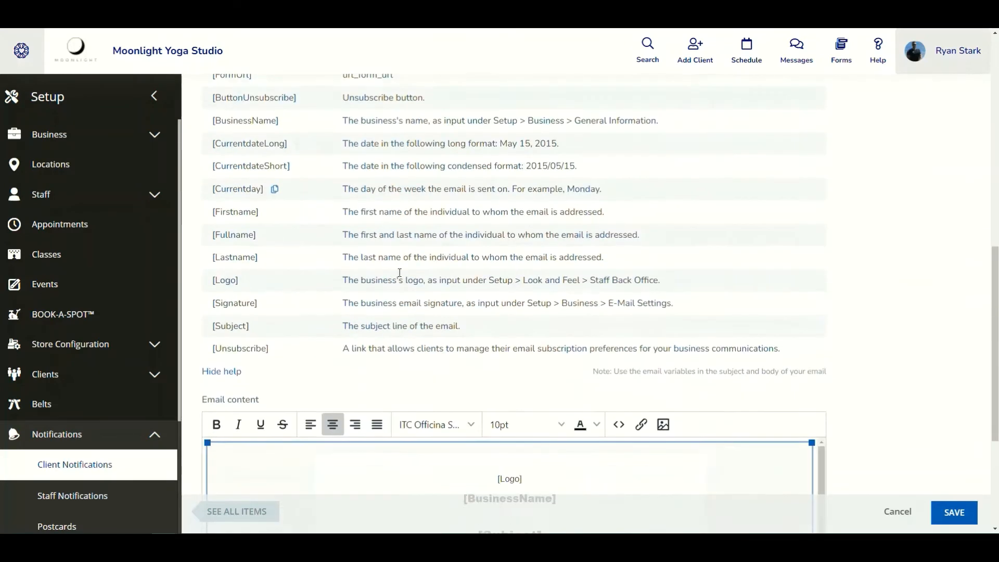
scroll(400, 272, down, 2)
scroll(408, 283, up, 2)
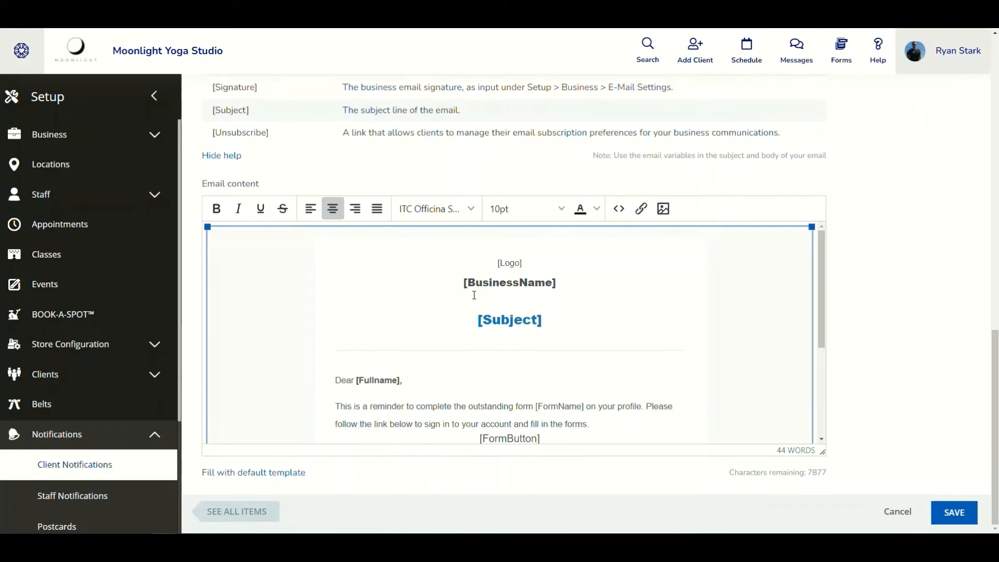
scroll(473, 295, down, 1)
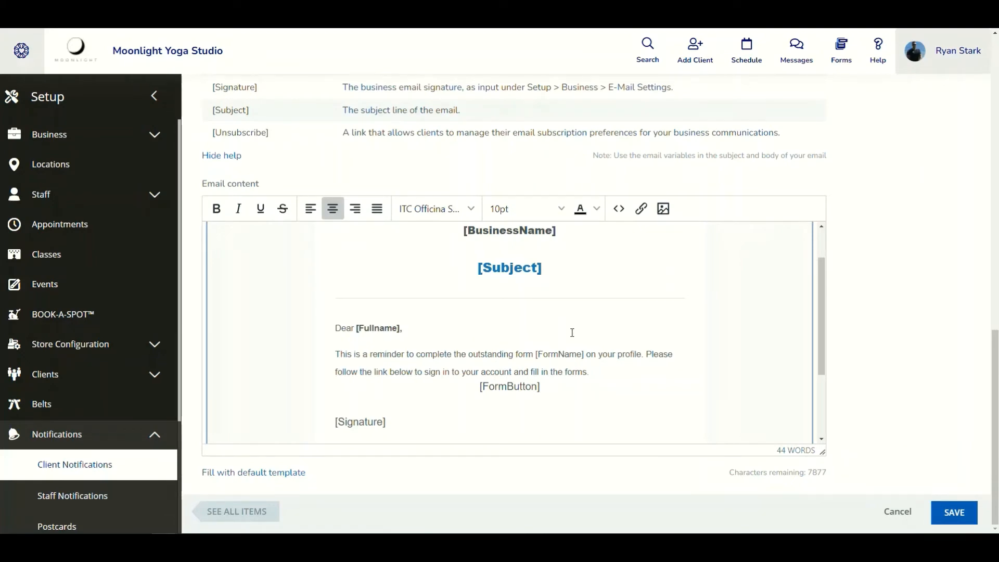
Read the rest of the form reminder's email content and view the sample reminder email through to its footer
scroll(572, 332, down, 4)
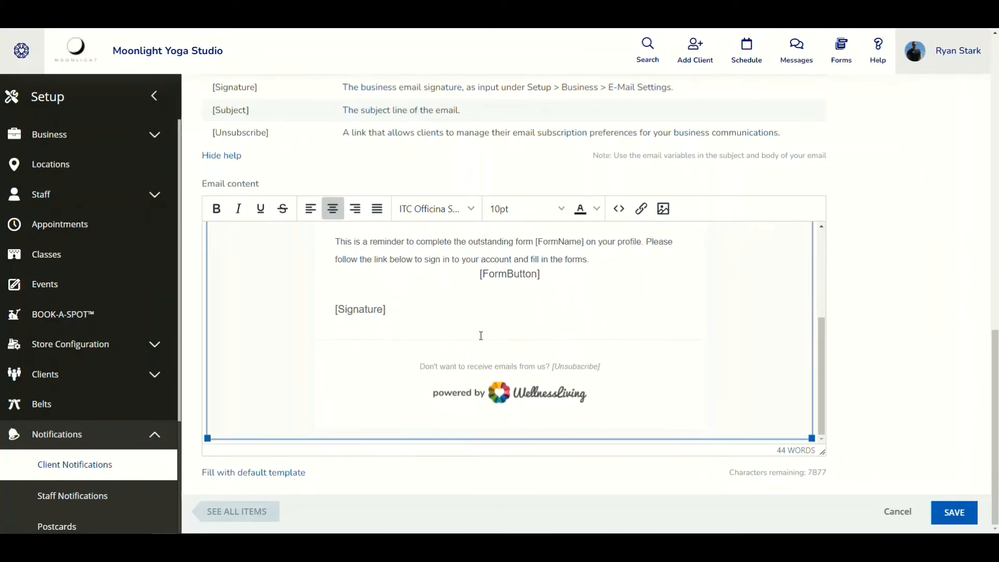
scroll(500, 340, up, 4)
scroll(948, 215, up, 6)
scroll(942, 219, up, 10)
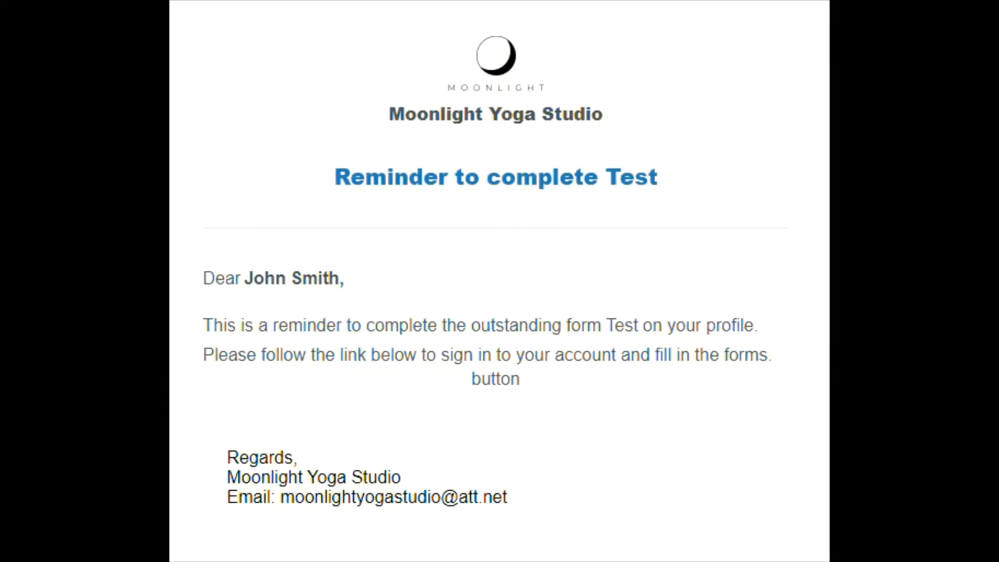
scroll(185, 285, down, 5)
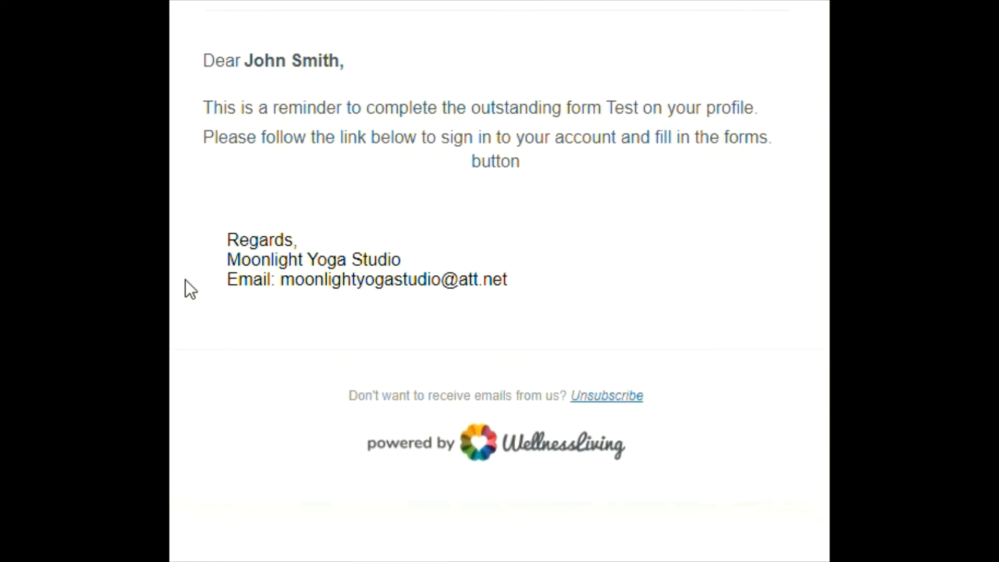
scroll(185, 287, up, 3)
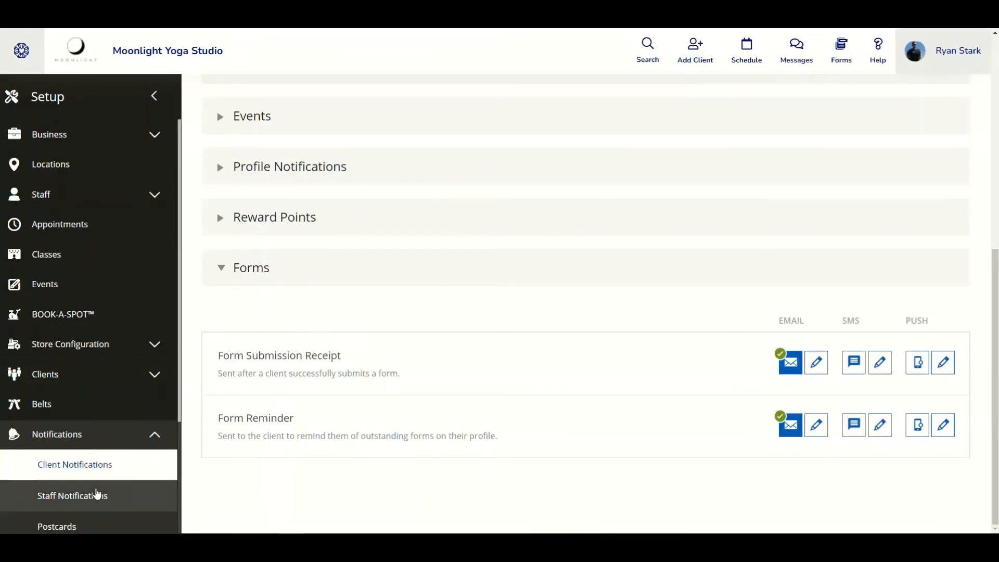
Open the New Form Response email template from the Forms group of the staff notifications
click(97, 495)
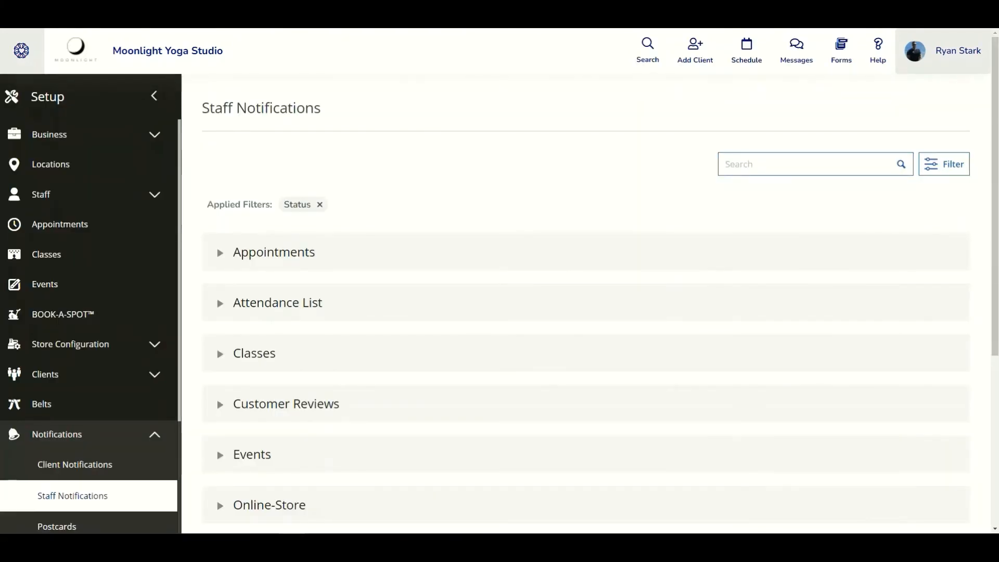
scroll(232, 420, down, 1)
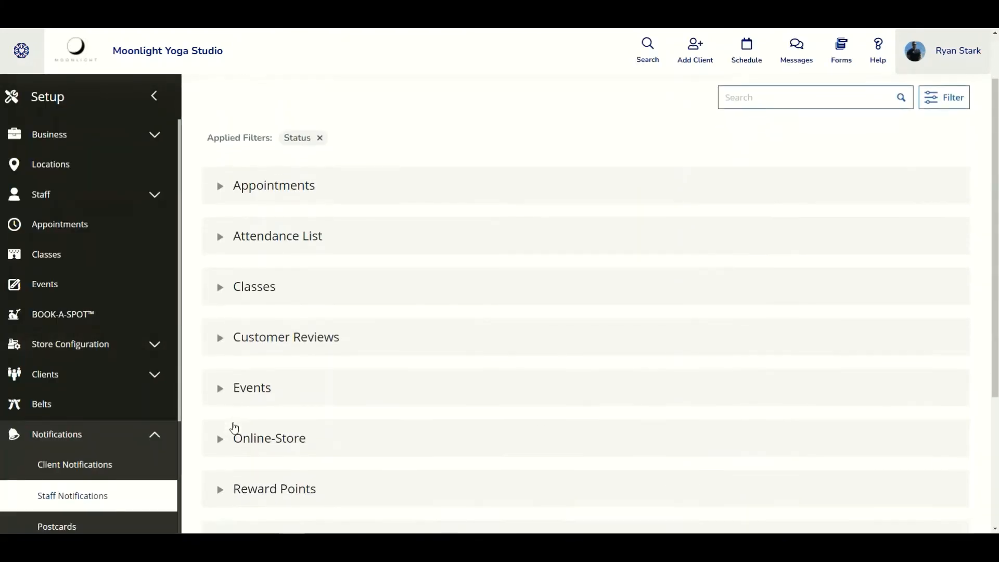
scroll(234, 427, down, 3)
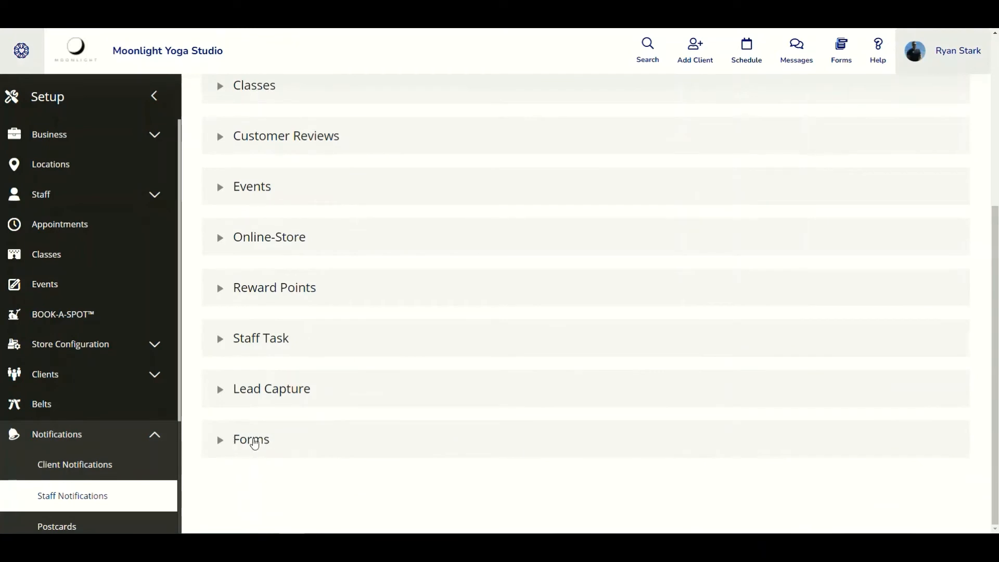
click(221, 441)
scroll(246, 435, down, 2)
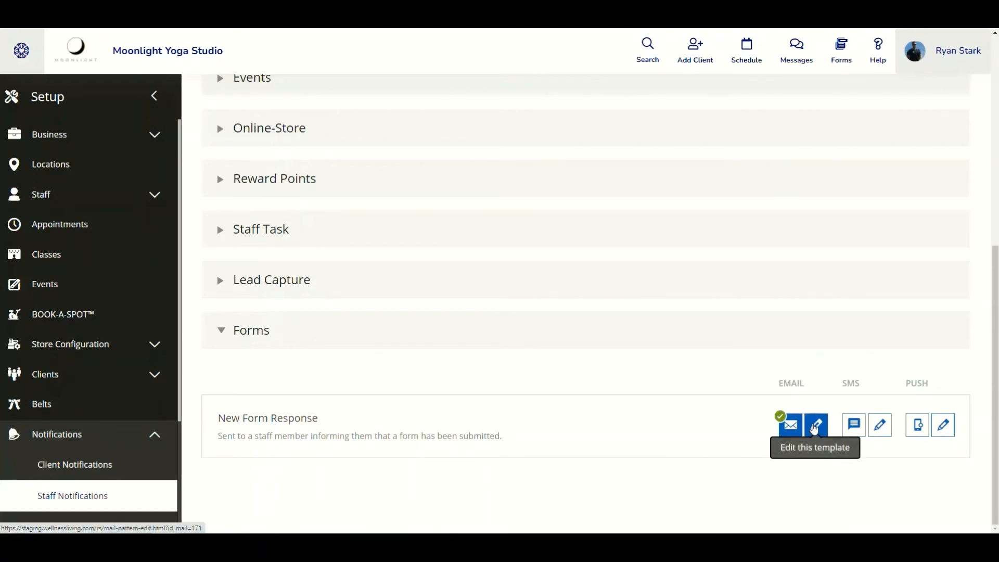
click(816, 425)
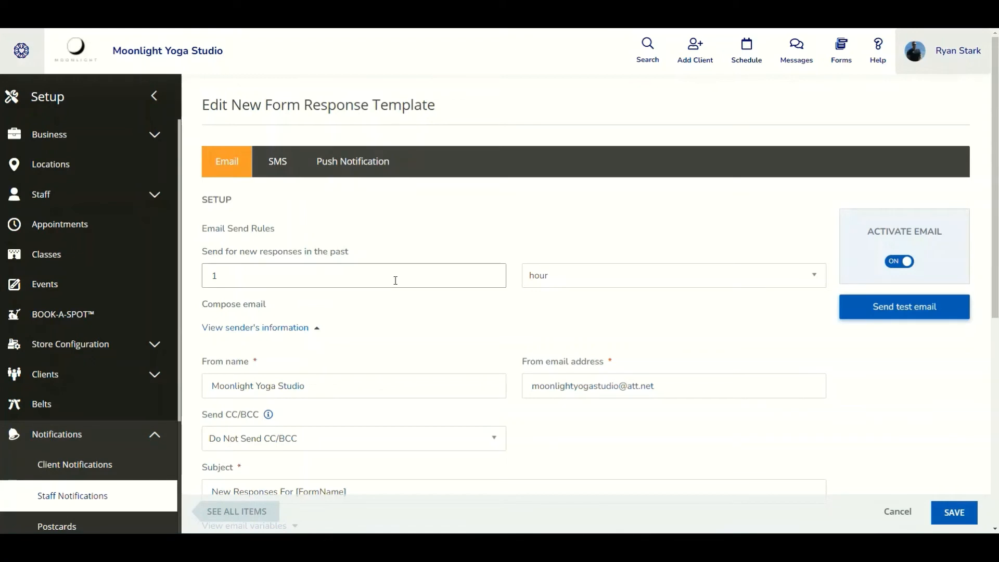
View the new-response send rule's time units and the Send CC/BCC setting, keeping 1 hour and Do Not Send CC/BCC
click(322, 274)
click(596, 275)
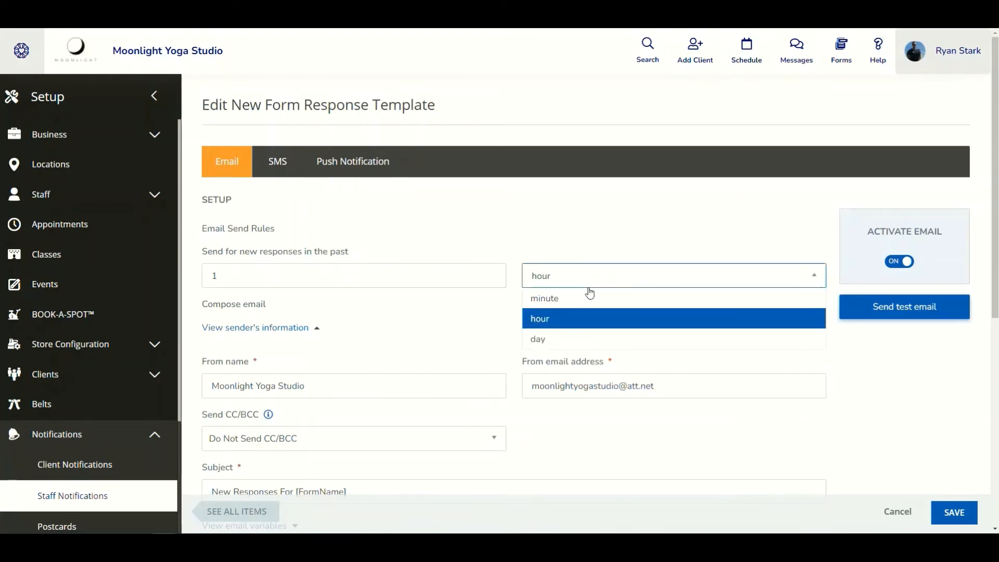
click(568, 319)
scroll(392, 294, down, 3)
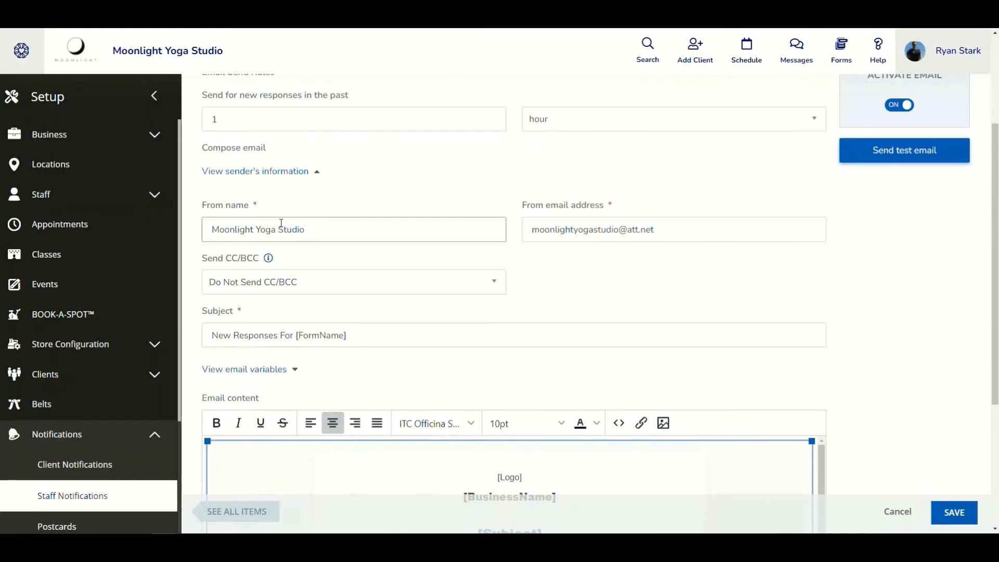
click(259, 288)
click(363, 259)
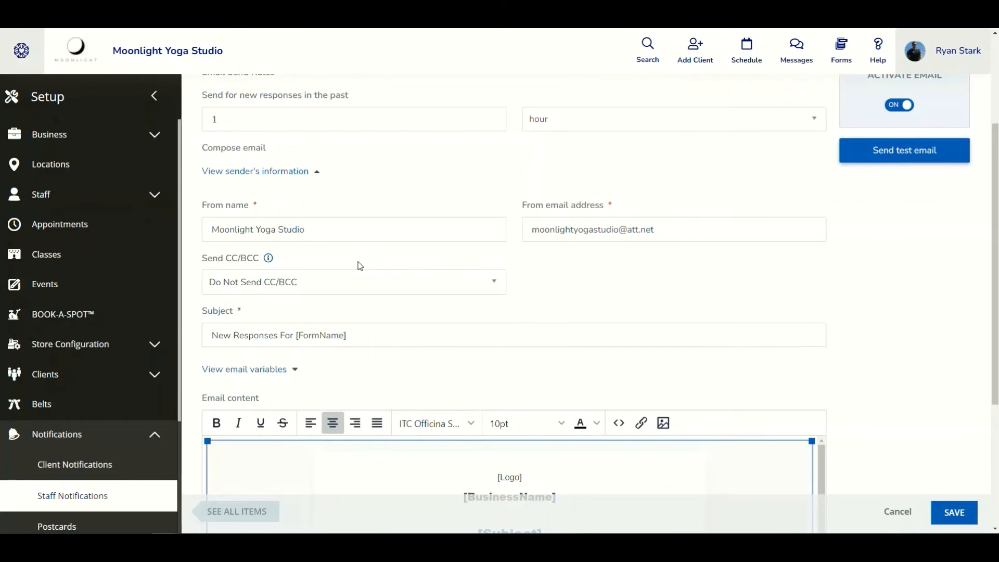
Expand the New Form Response template's email variables and view their descriptions
scroll(358, 261, down, 3)
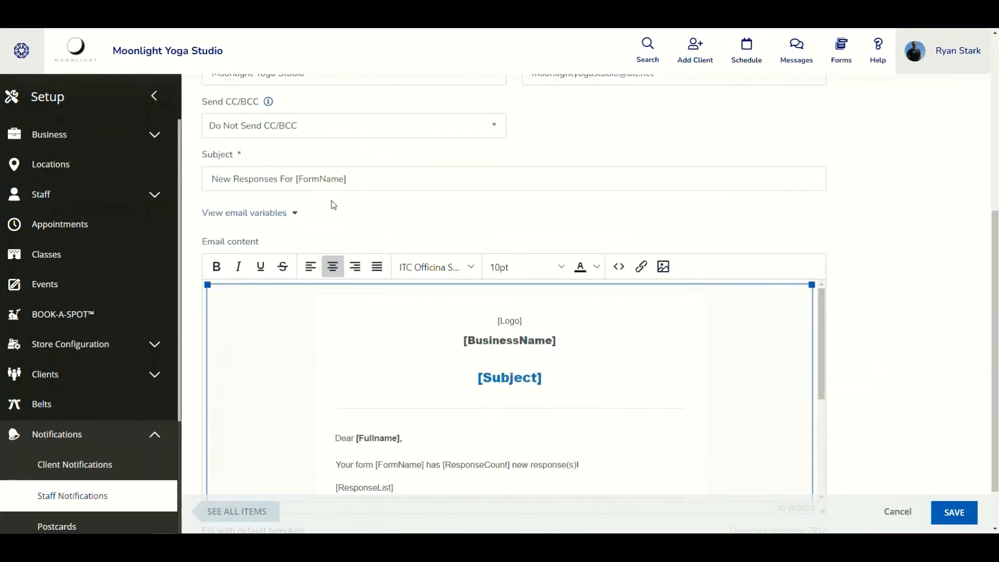
click(289, 215)
scroll(275, 262, down, 3)
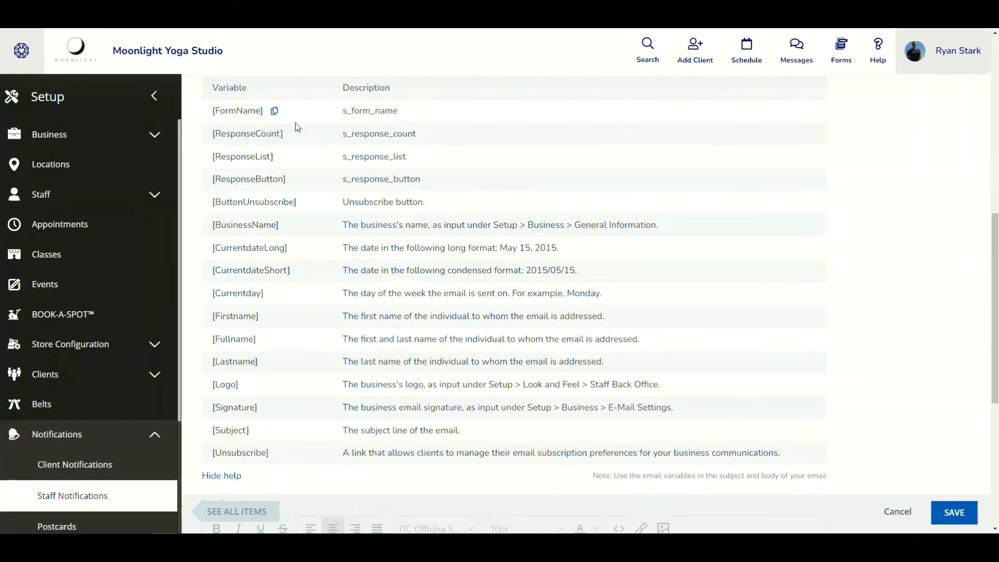
Read the New Form Response email content, including [ResponseCount], [ResponseList], [ResponseButton] and [Signature]
scroll(295, 189, down, 6)
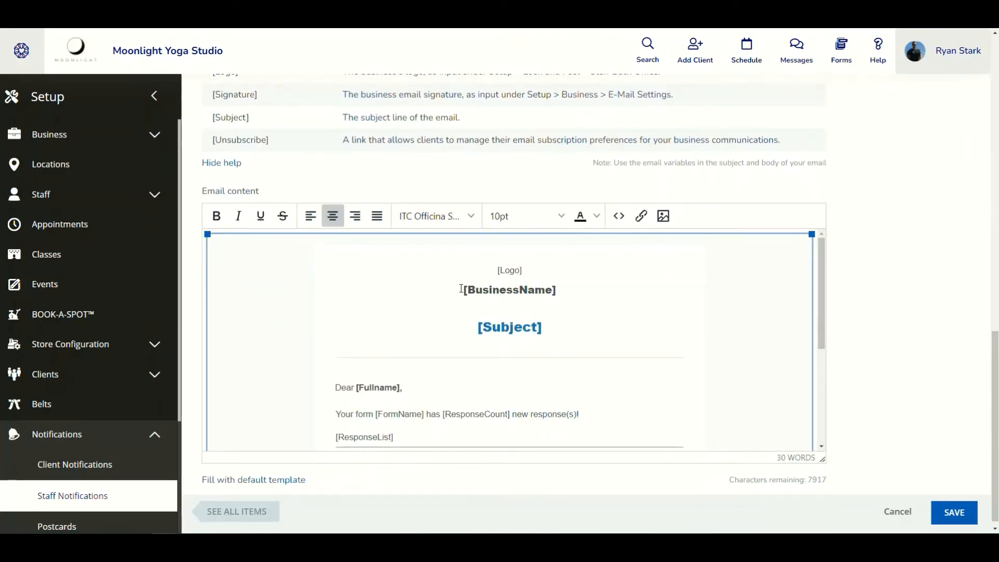
scroll(432, 324, down, 1)
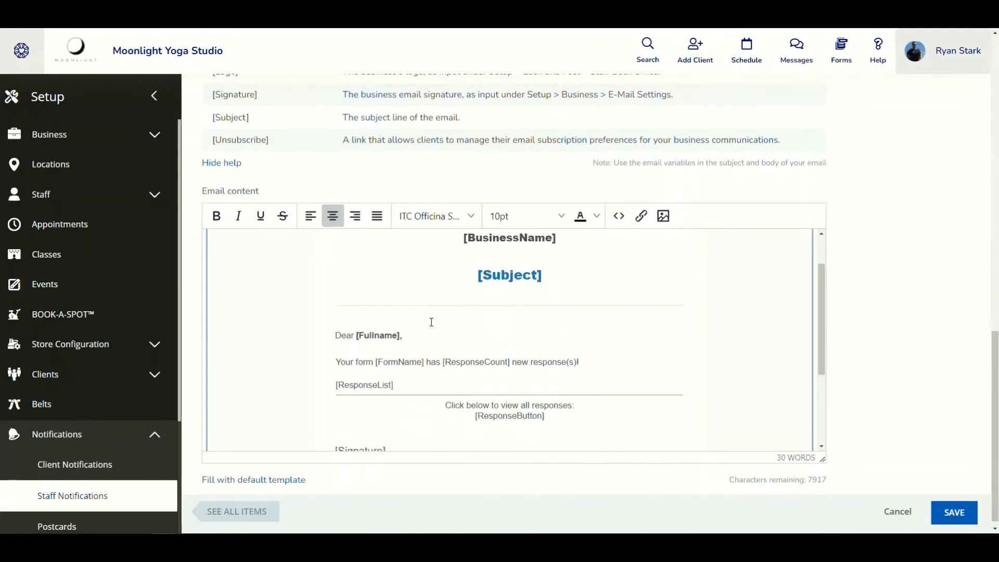
scroll(429, 314, up, 1)
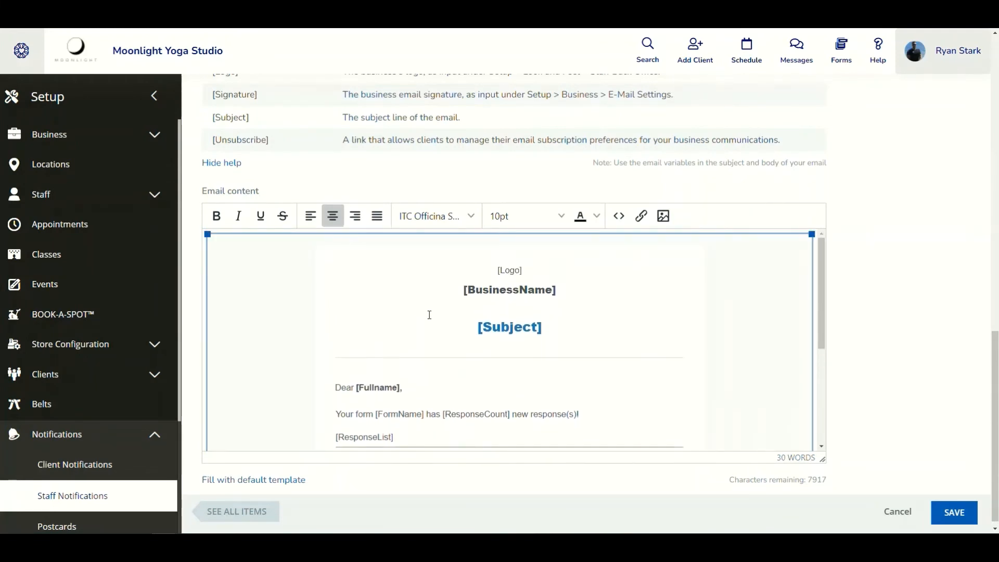
scroll(429, 315, down, 1)
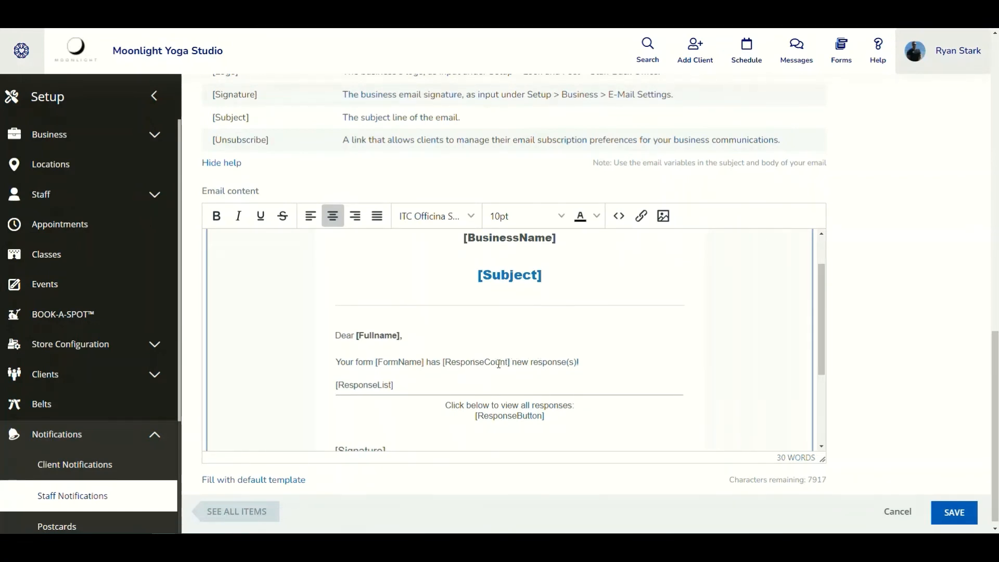
scroll(484, 366, down, 3)
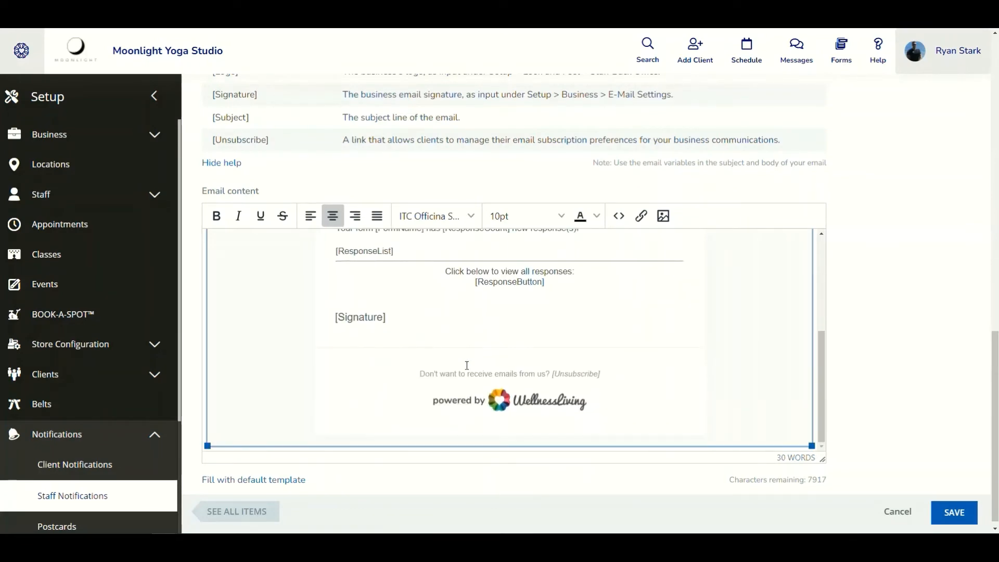
scroll(529, 372, up, 4)
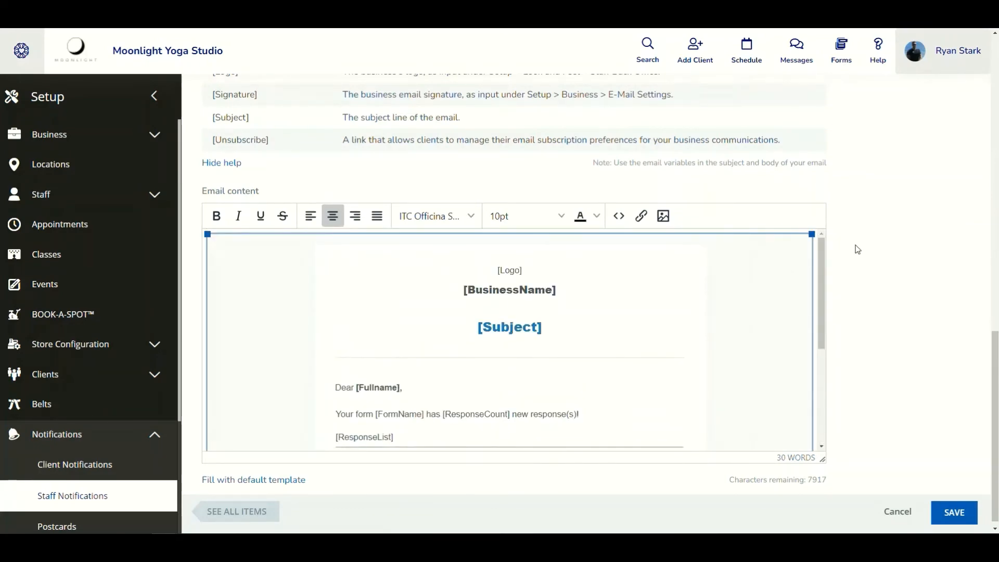
View the sample new-response email that staff receive, from its heading to the unsubscribe footer
scroll(853, 250, up, 6)
scroll(853, 250, up, 8)
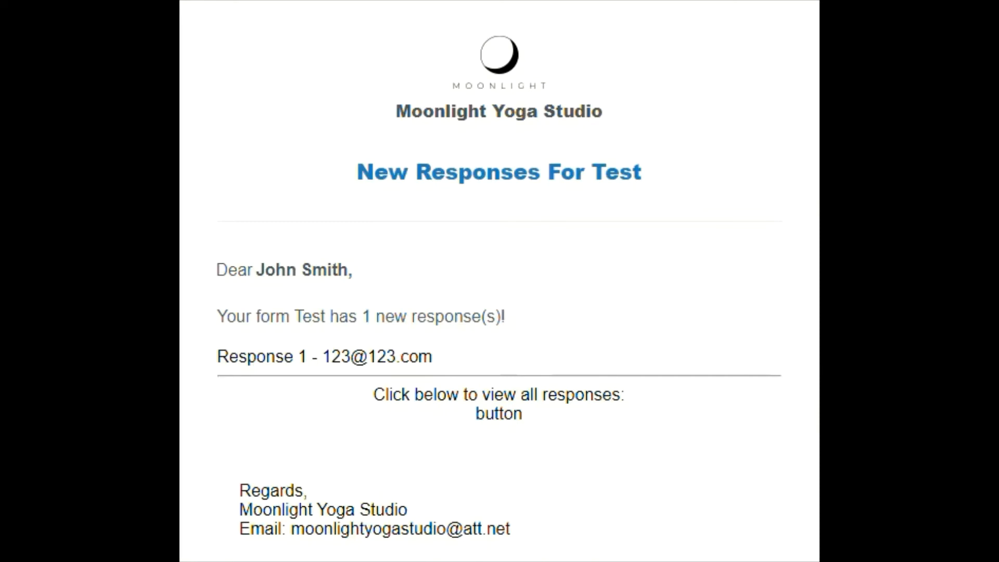
scroll(785, 237, down, 2)
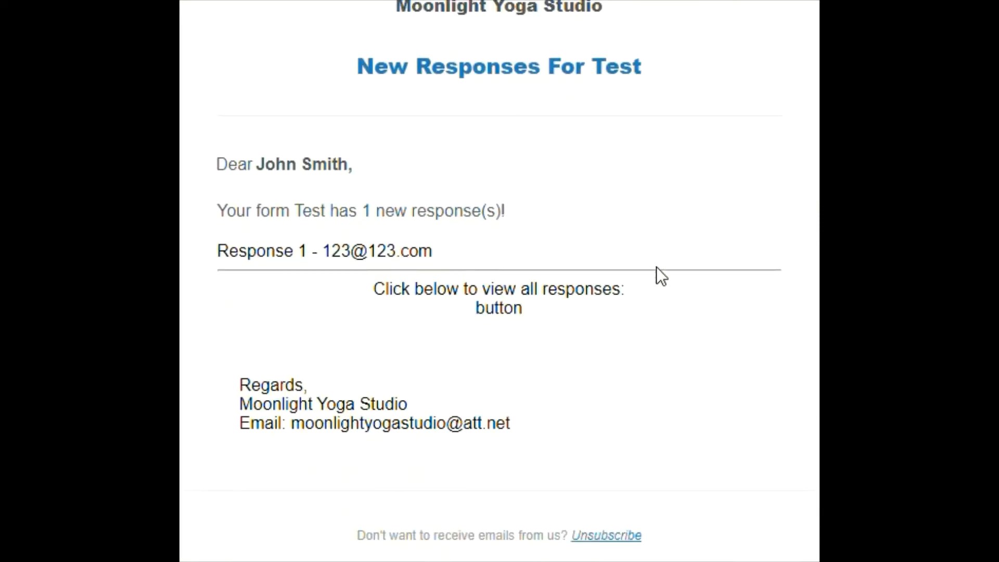
scroll(657, 267, down, 2)
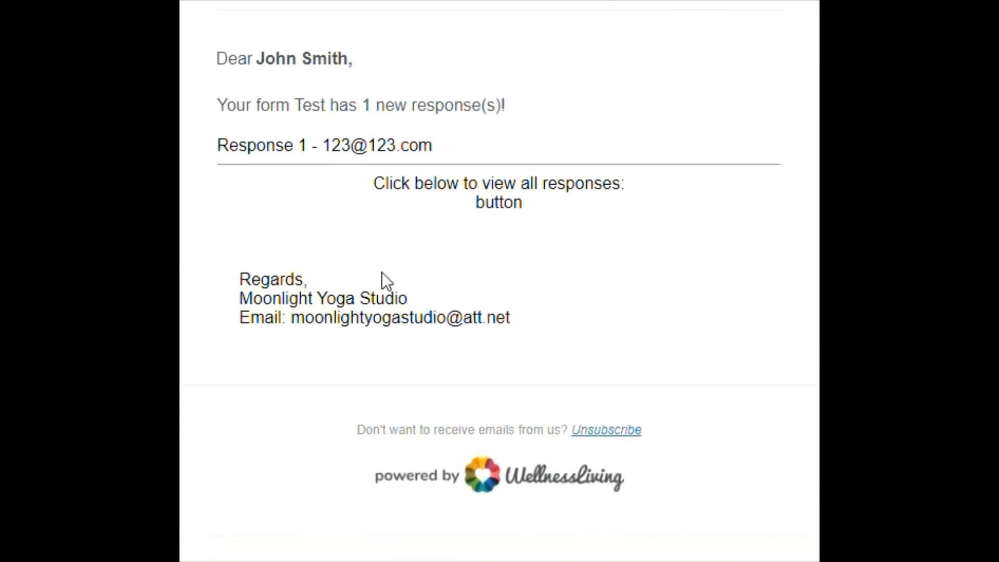
scroll(676, 242, up, 5)
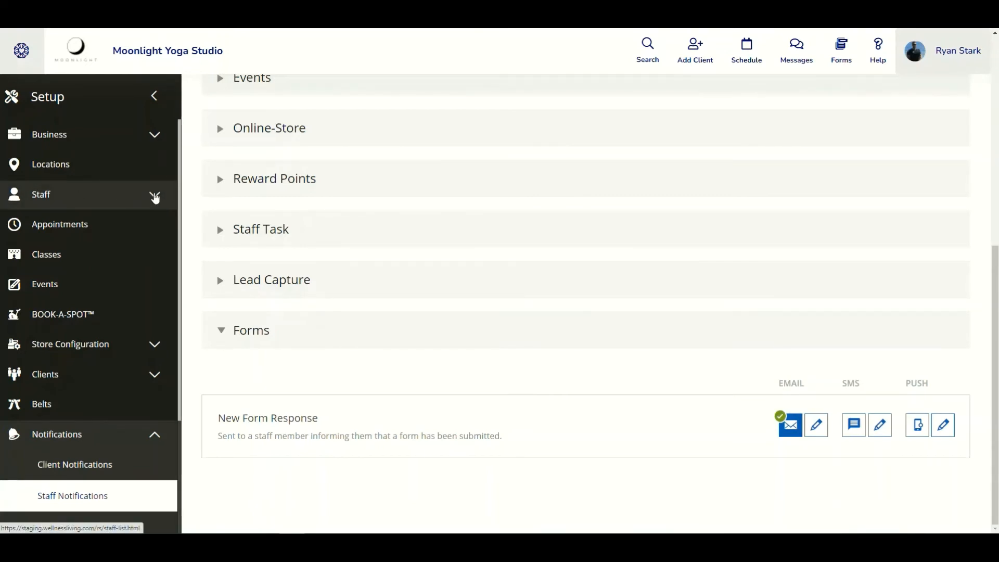
Open the Instructor role for editing from the Staff Roles list
click(155, 197)
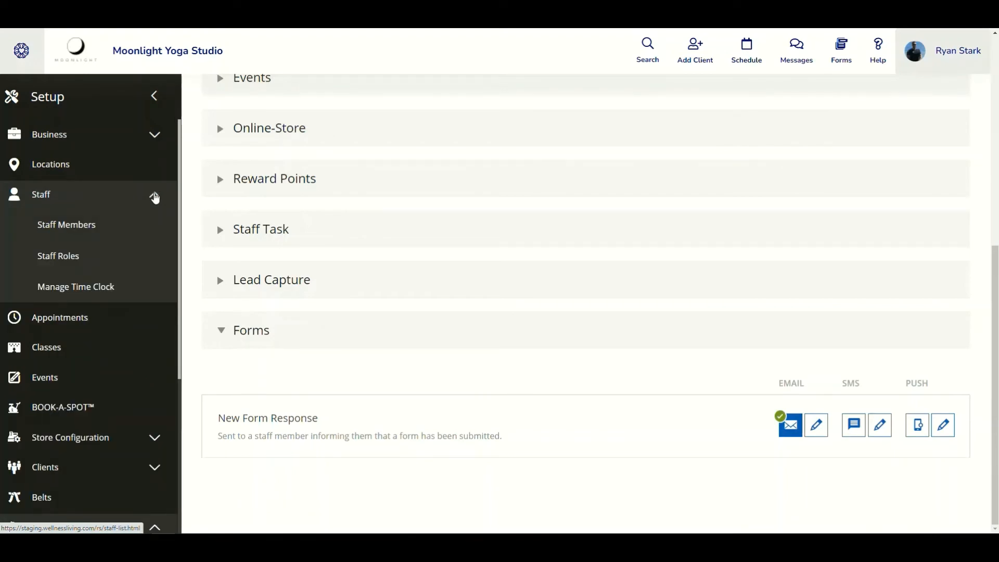
click(67, 264)
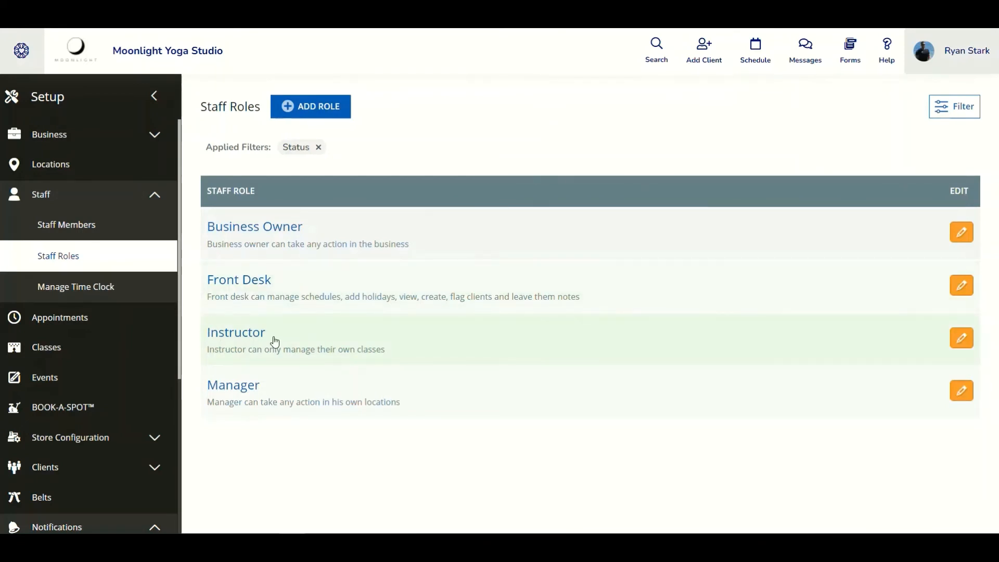
click(962, 341)
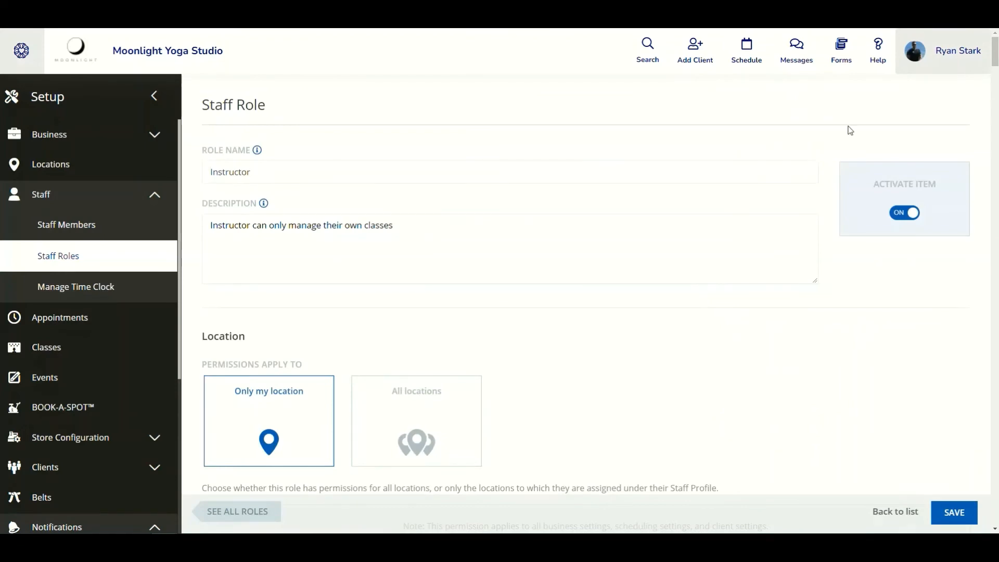
Toggle the Instructor role's Manage forms and View responses permissions in the Forms section and save the role
drag(995, 60, 994, 513)
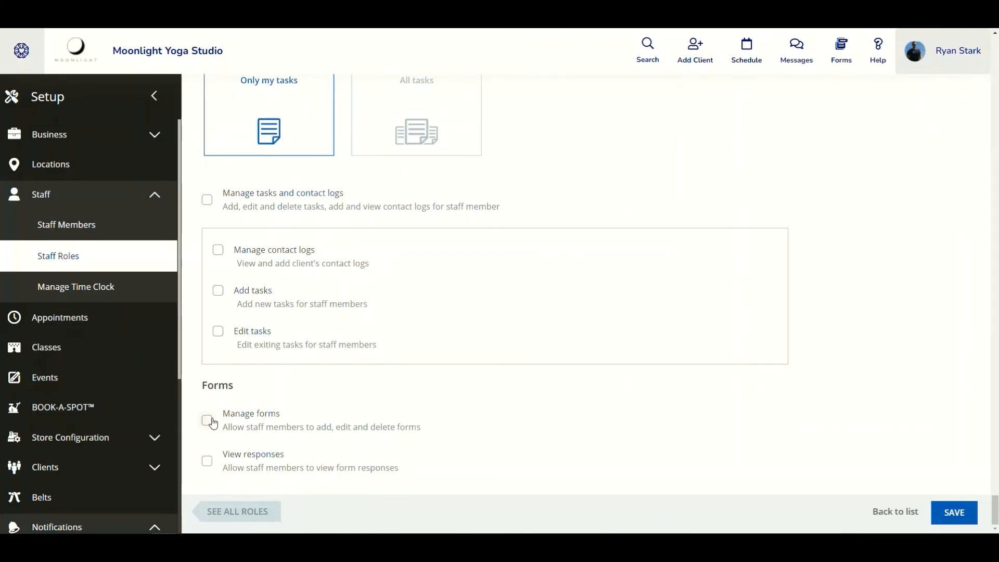
click(208, 461)
click(210, 463)
click(207, 420)
click(207, 461)
click(208, 423)
click(956, 516)
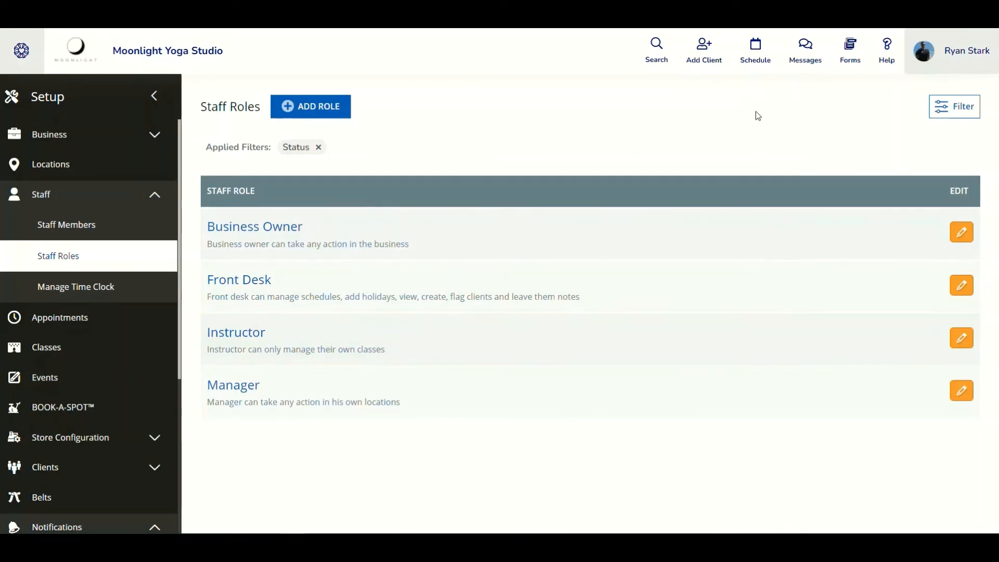
Open the Training/Fitness Level Form from the Form Builder and go to its Form Settings
click(854, 62)
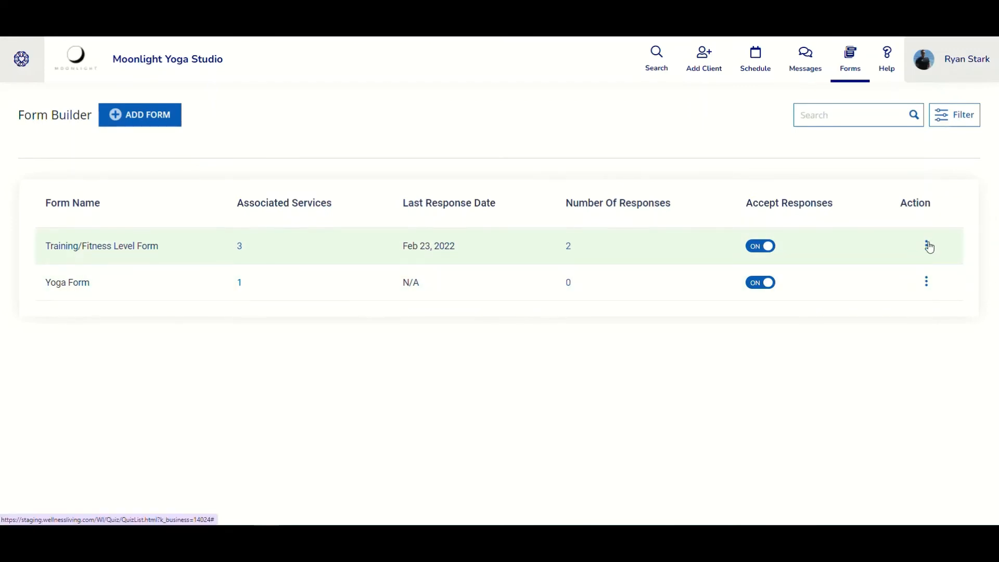
click(929, 246)
click(902, 270)
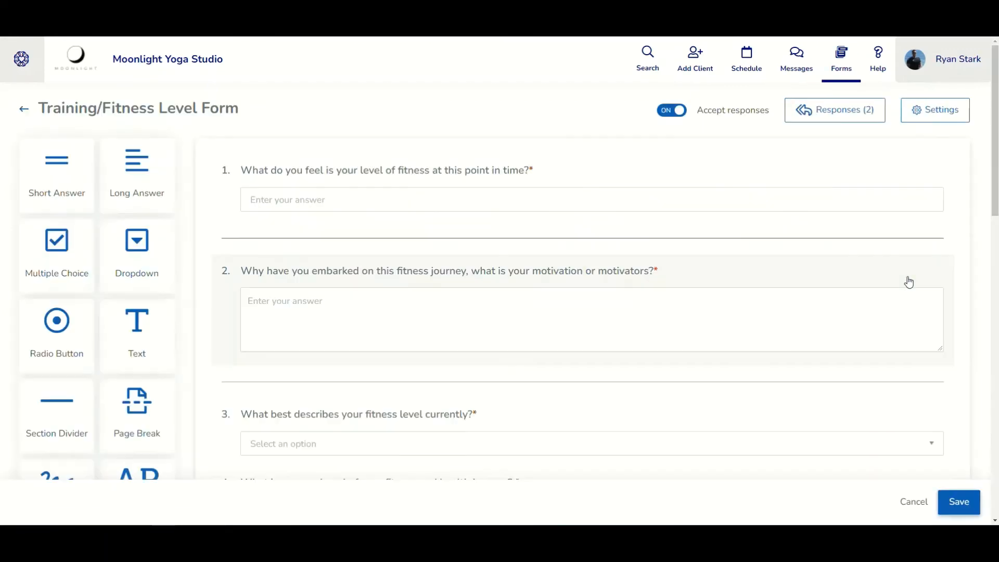
click(931, 110)
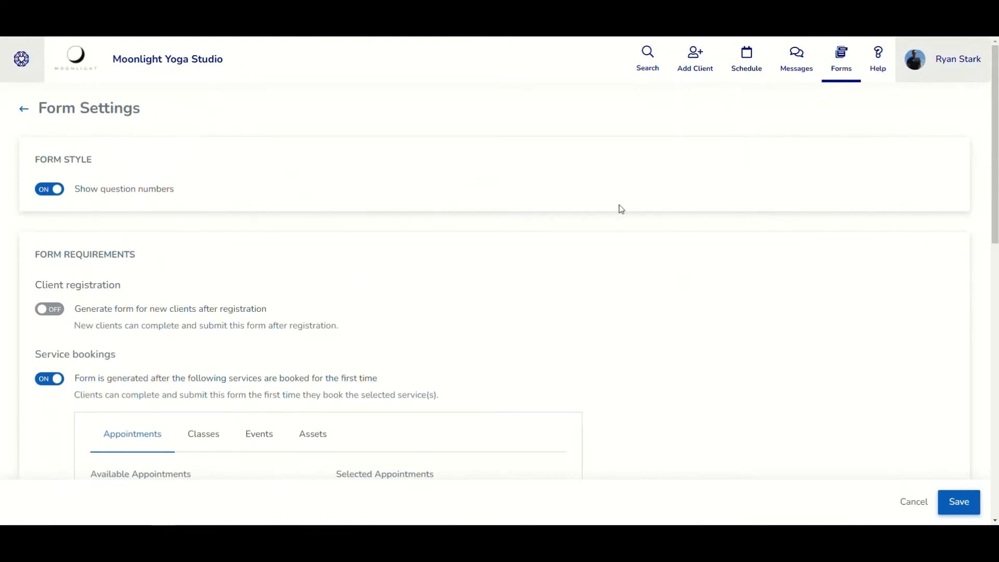
Review the form's service booking requirements, including the selected appointments and the option requiring it during booking
scroll(614, 265, down, 2)
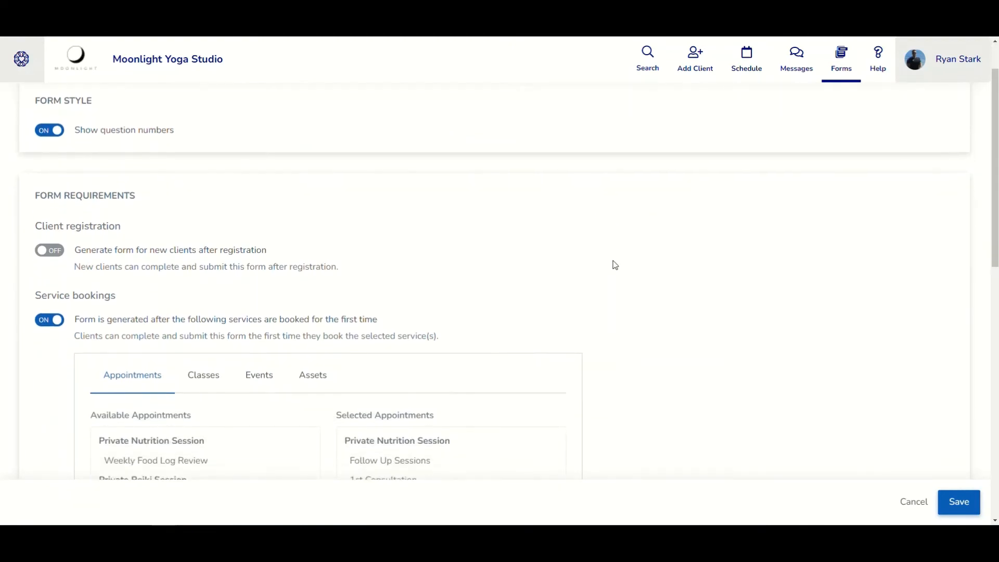
scroll(615, 265, down, 4)
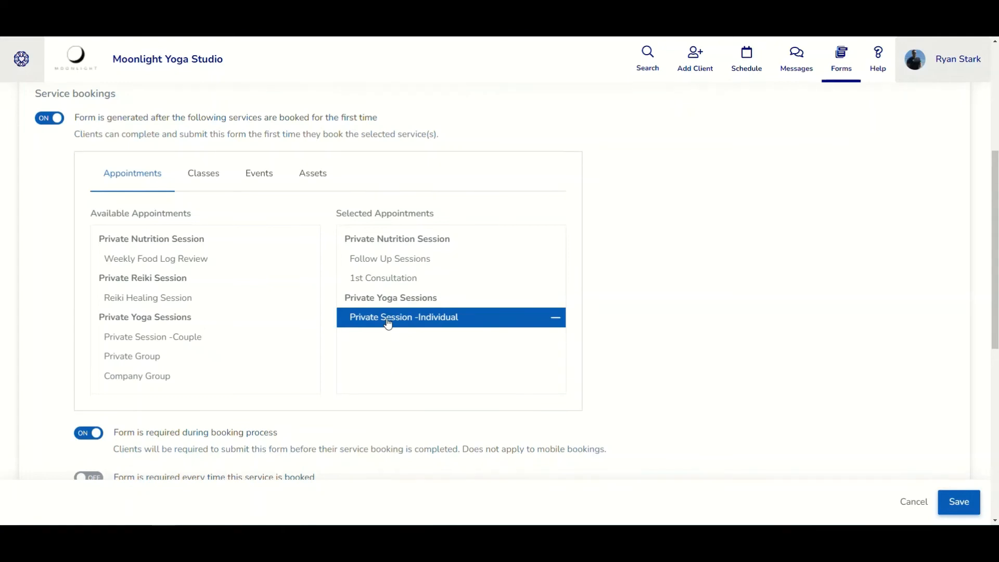
scroll(380, 321, down, 2)
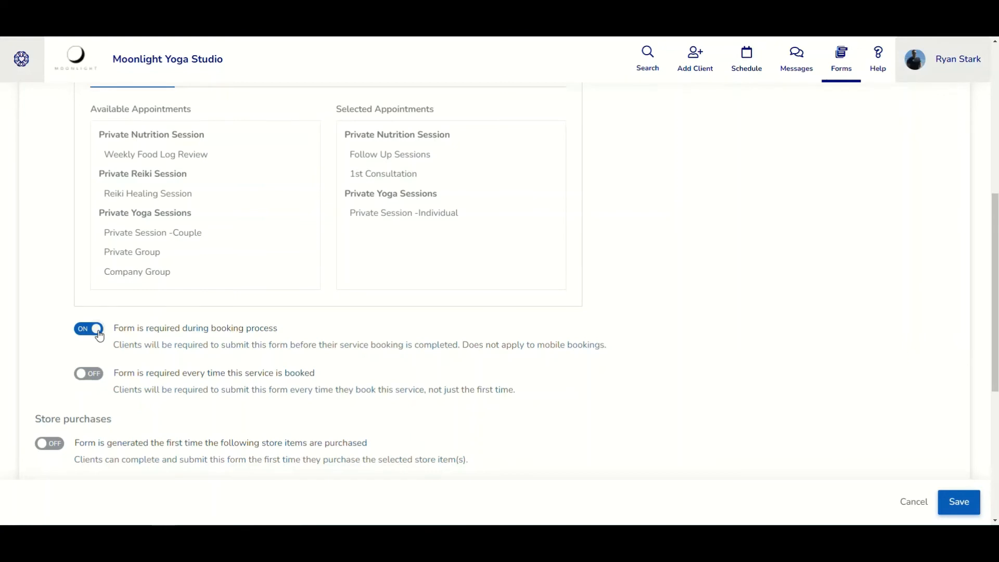
Turn on form generation for first-time store item purchases to preview its item selection, and turn it back off
scroll(179, 252, up, 2)
scroll(129, 114, down, 1)
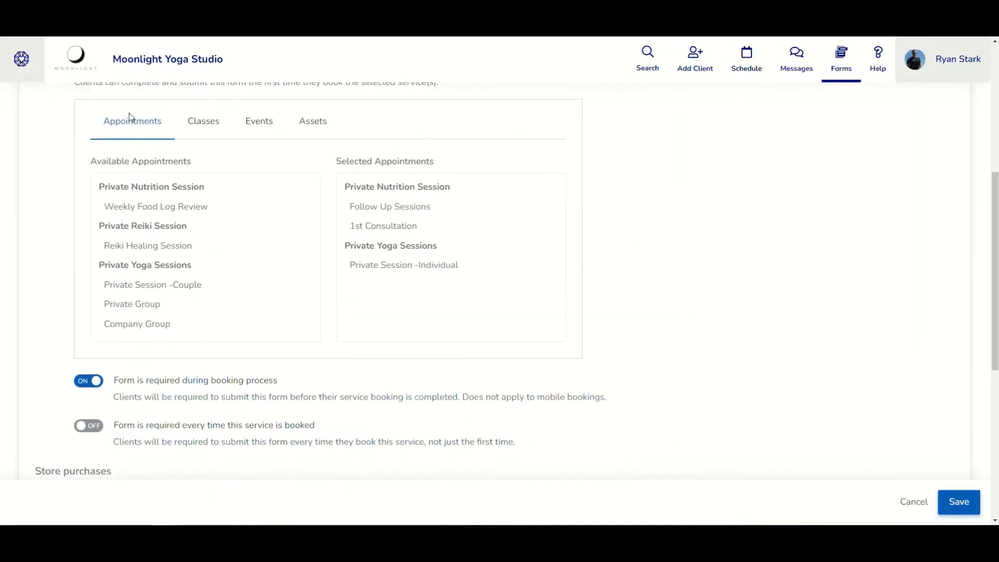
scroll(235, 393, down, 1)
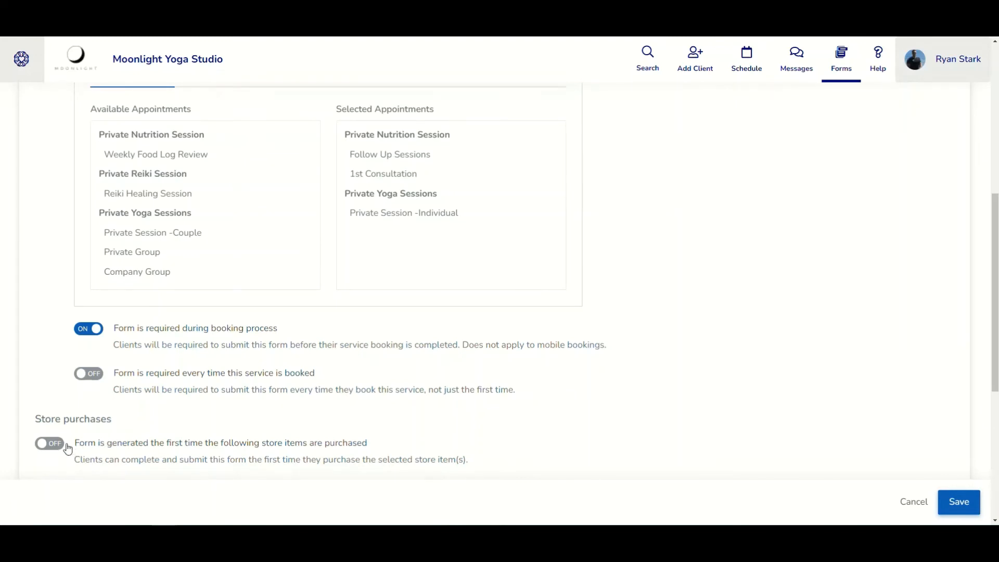
click(50, 444)
scroll(172, 443, down, 2)
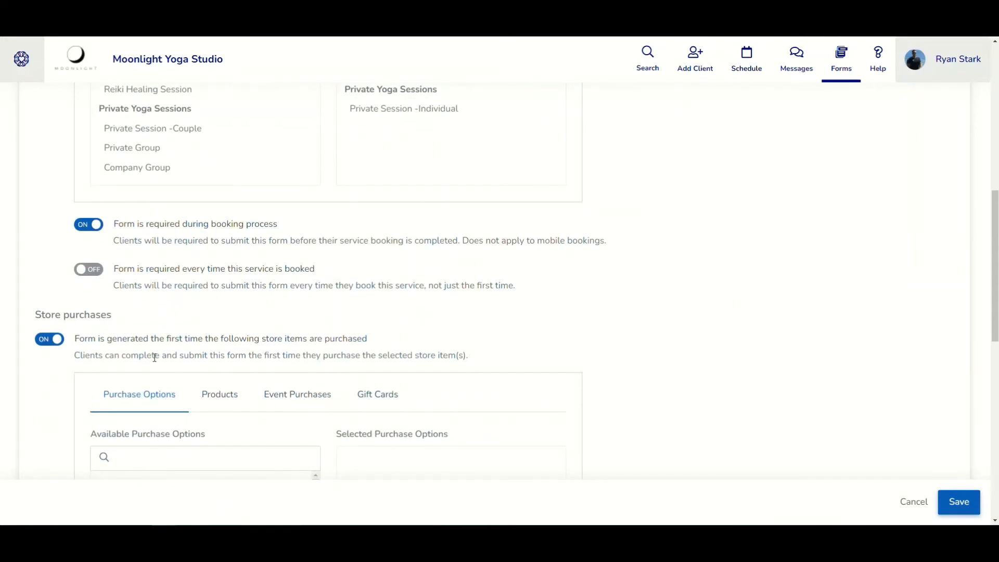
scroll(169, 356, up, 1)
scroll(171, 359, down, 1)
click(50, 339)
scroll(146, 326, up, 1)
scroll(146, 333, up, 1)
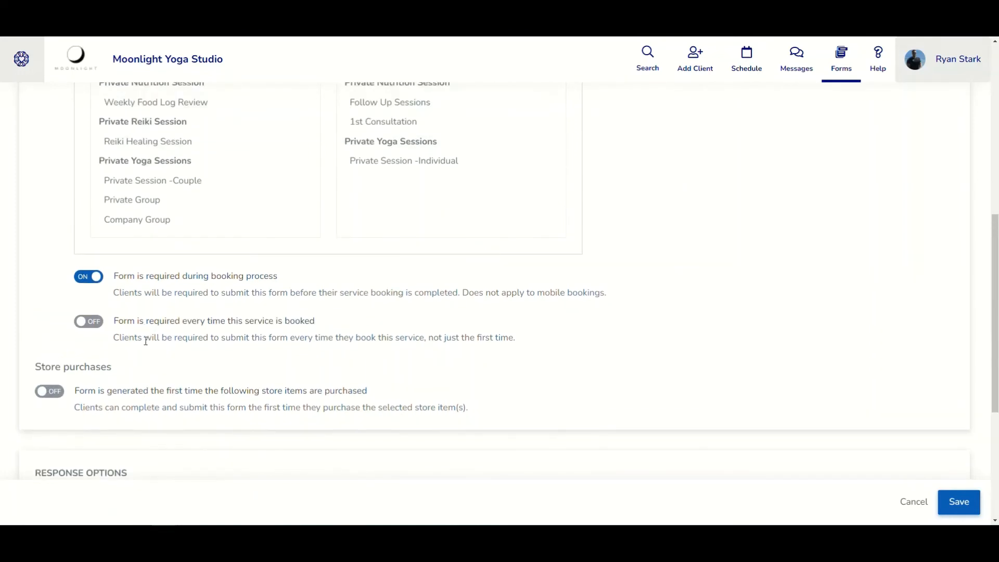
Save the Training/Fitness Level Form settings and confirm the changes for future responses
scroll(128, 369, up, 1)
scroll(130, 365, up, 1)
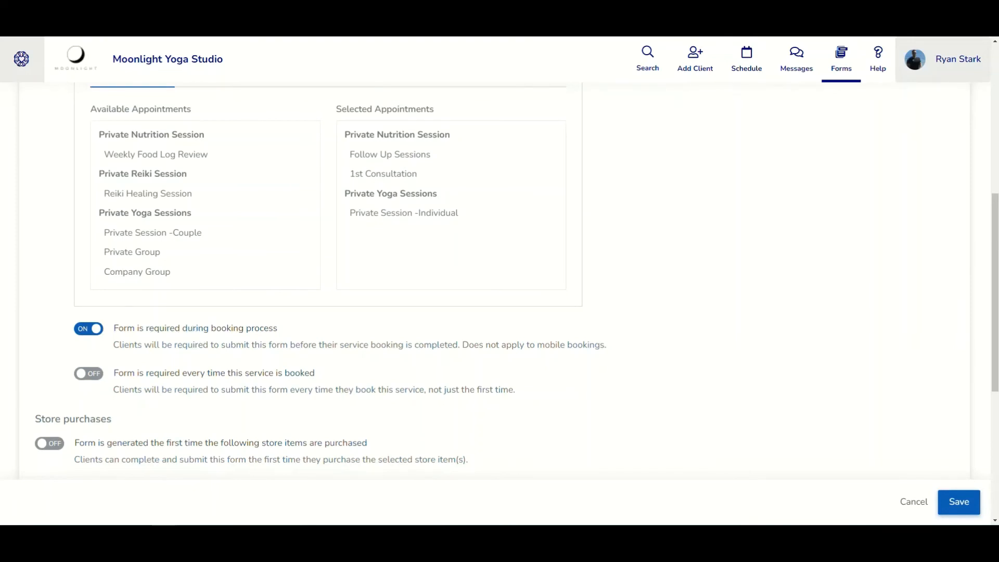
click(948, 500)
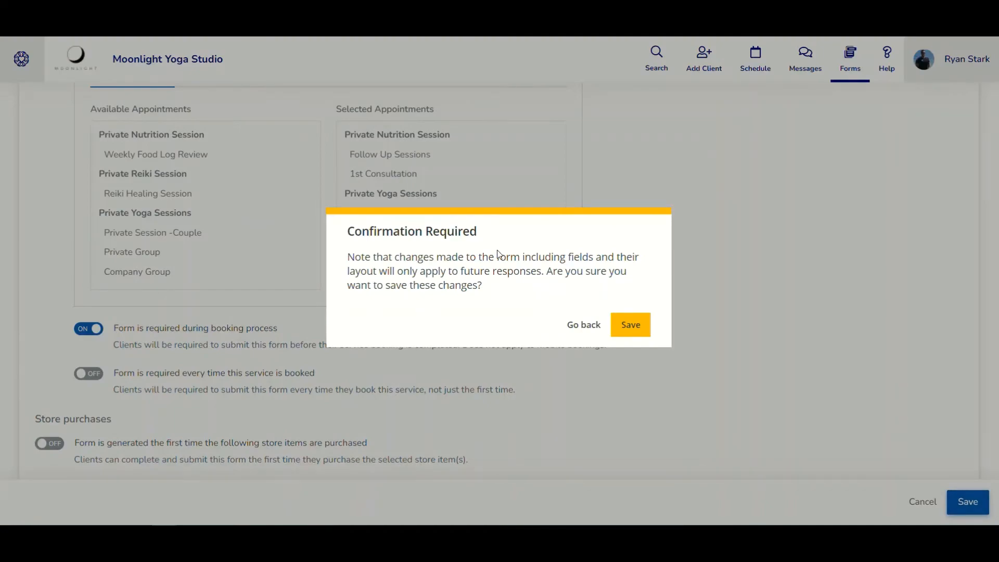
click(626, 327)
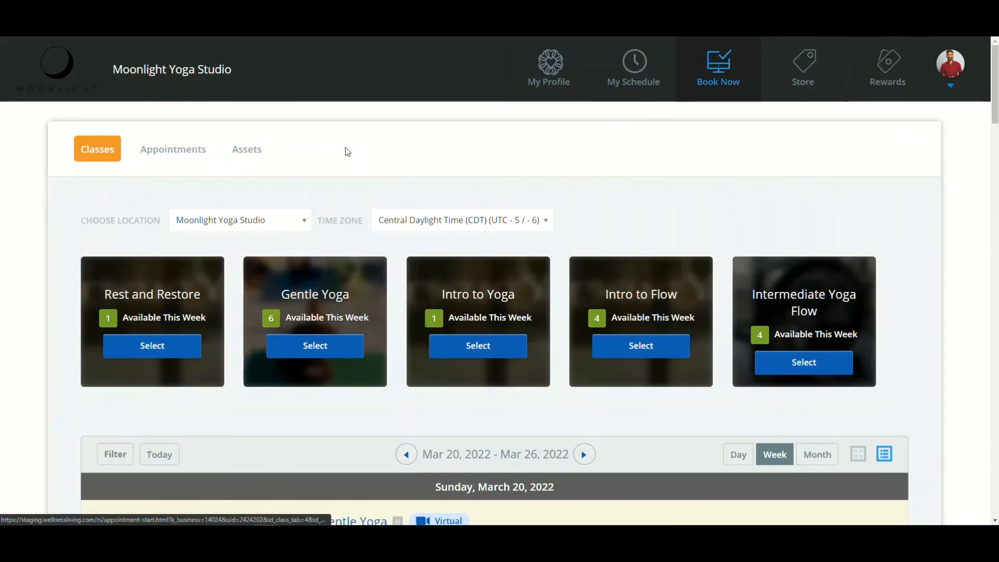
On the client booking site, start an appointment booking for the 1st Consultation under Private Nutrition Session
click(172, 151)
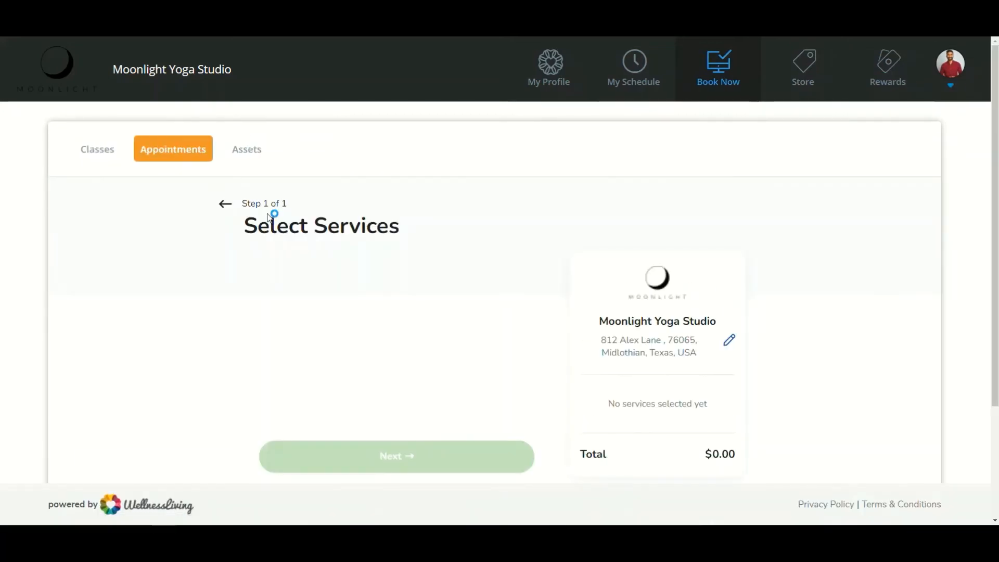
scroll(206, 328, down, 5)
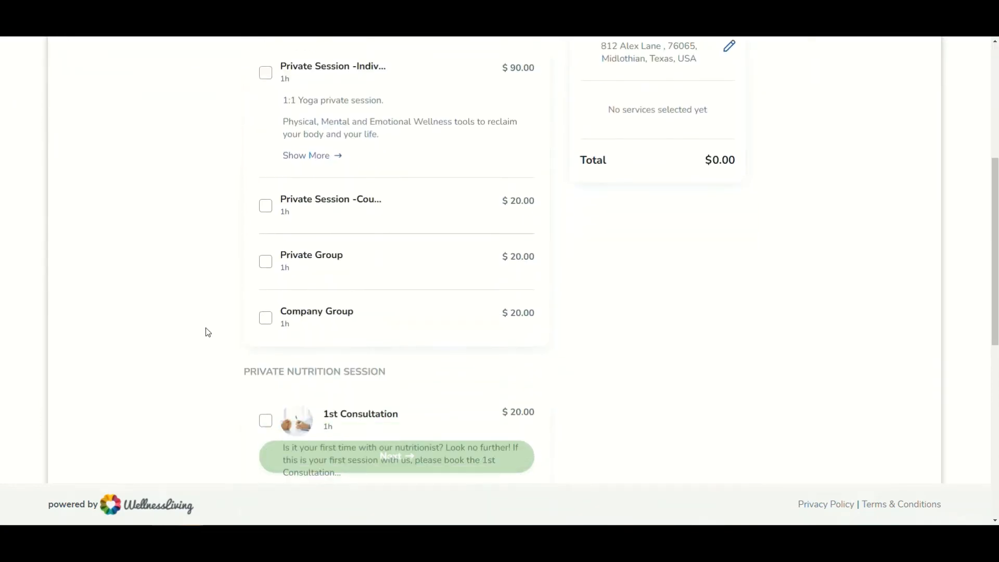
scroll(207, 332, down, 4)
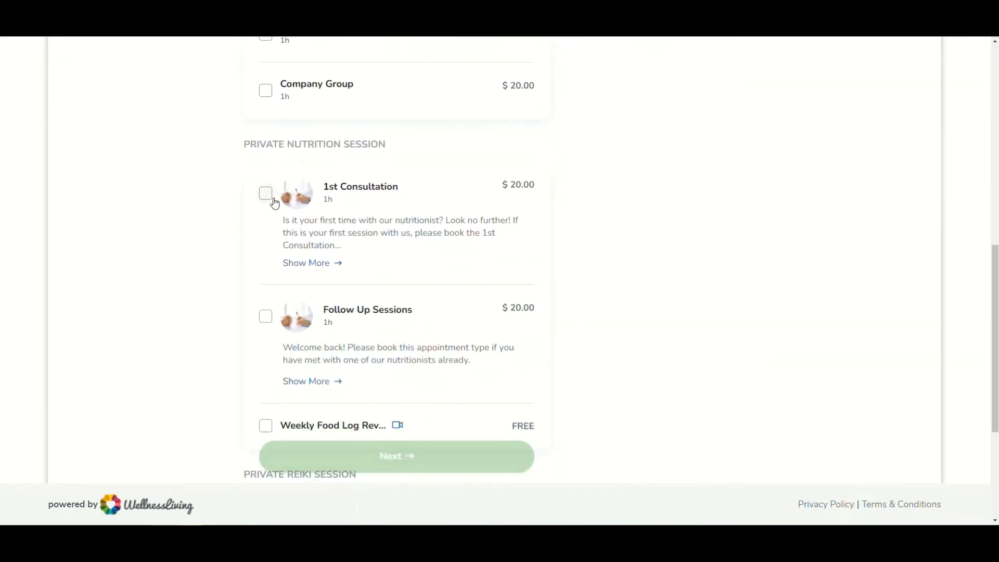
click(266, 193)
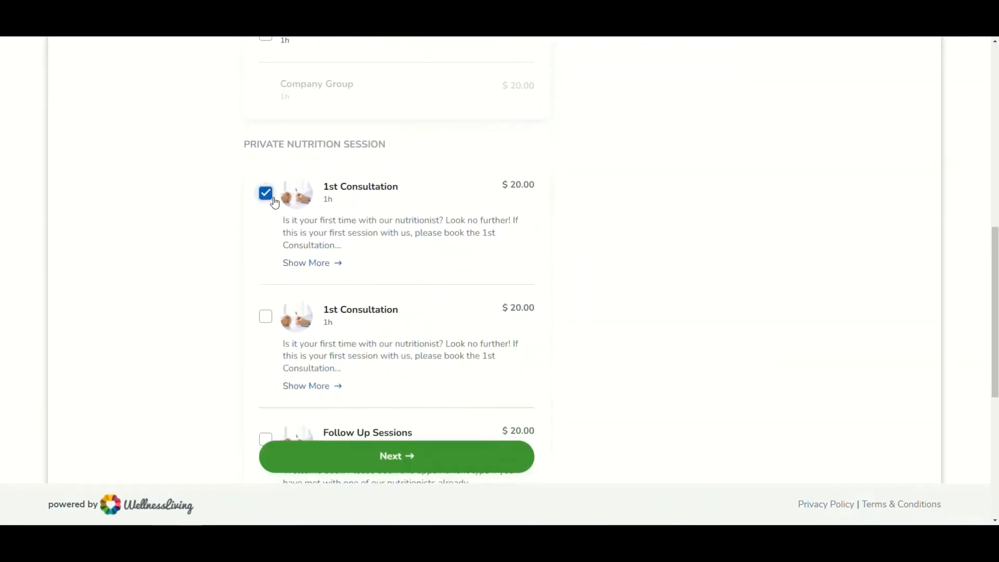
click(451, 461)
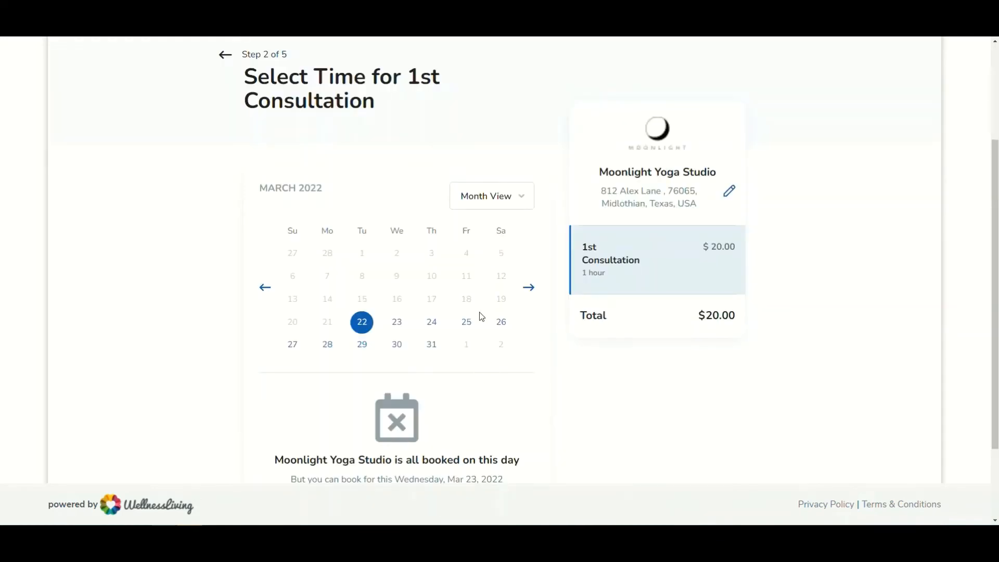
Choose March 25, 2022 at 11:00am as the time for the 1st Consultation
click(466, 322)
scroll(358, 392, down, 1)
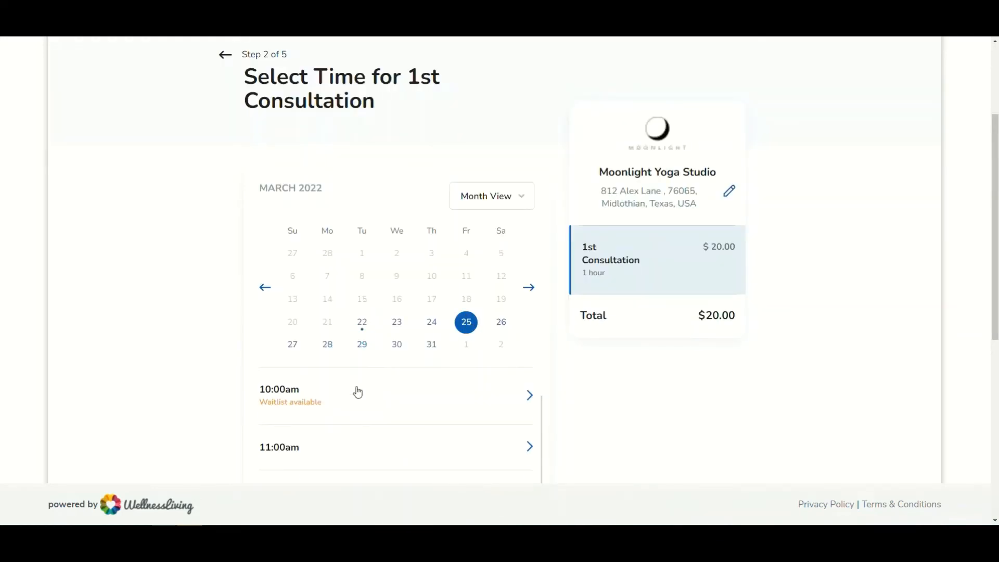
scroll(358, 392, down, 3)
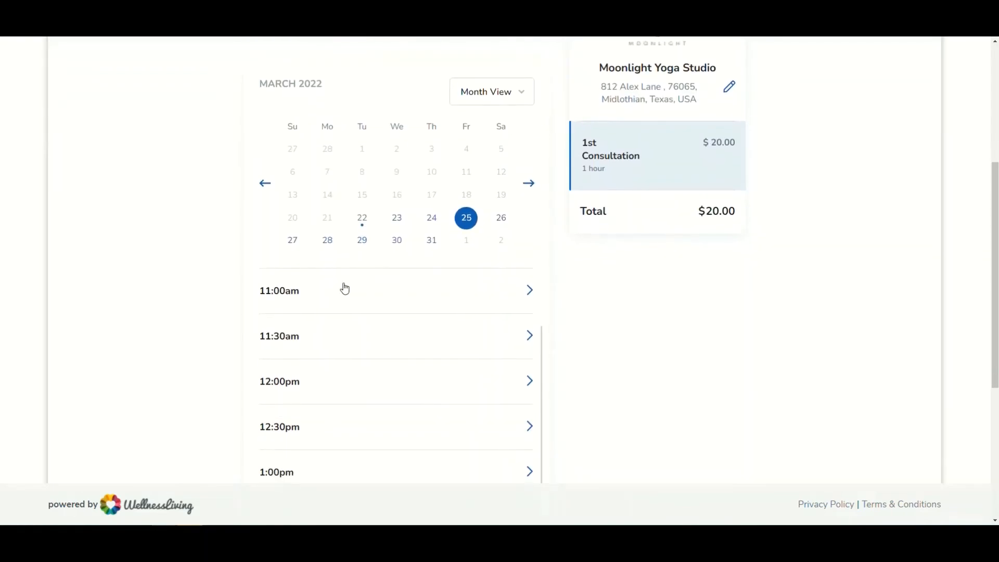
scroll(379, 297, up, 1)
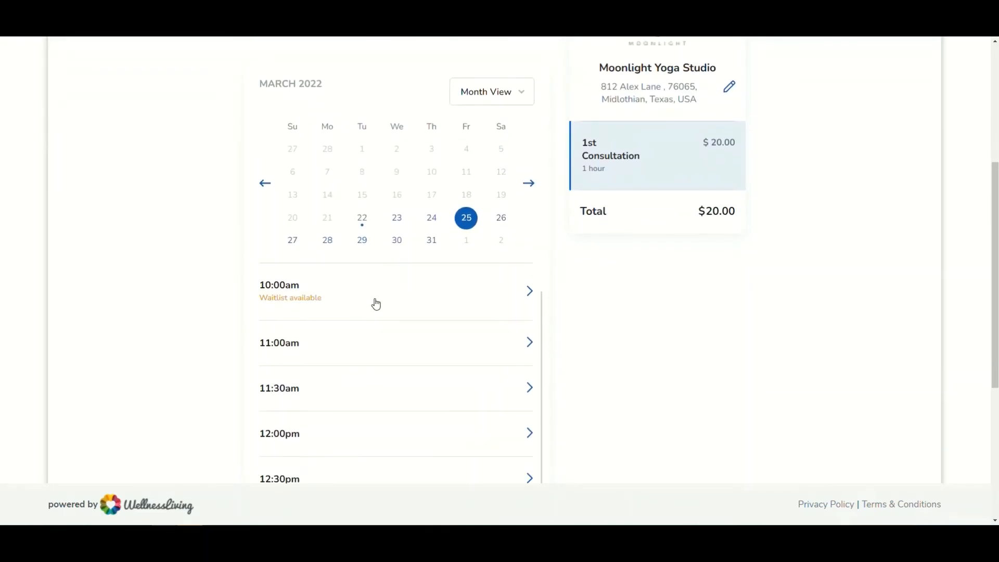
click(523, 349)
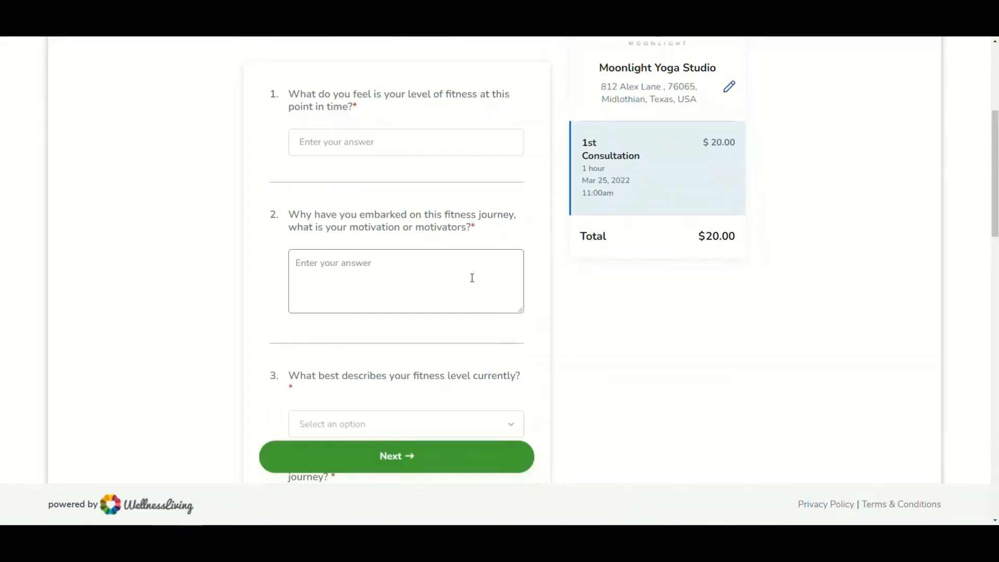
Look through the Training/Fitness Level Form, try to continue the booking with it blank, and examine the flagged required fields
scroll(460, 241, up, 2)
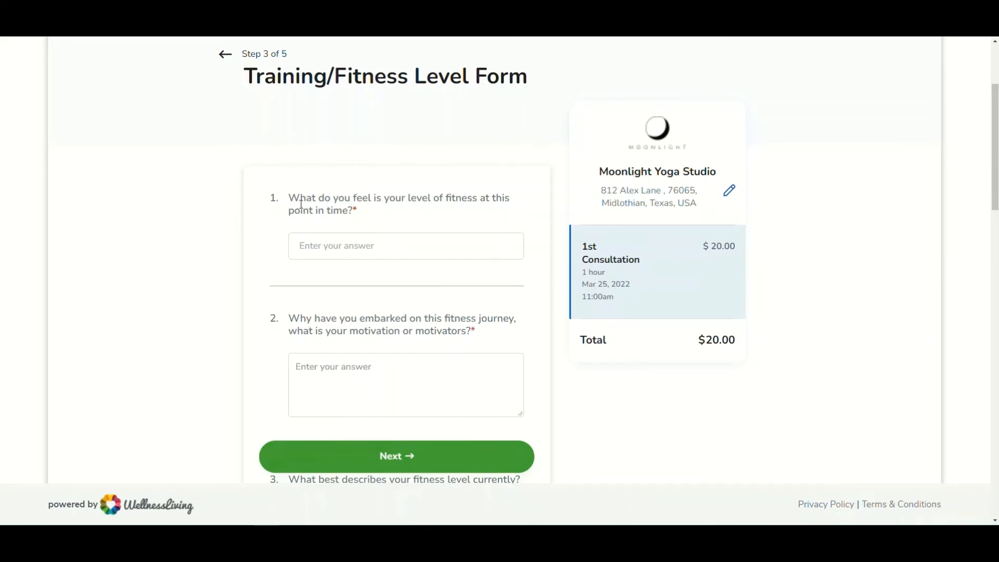
scroll(301, 204, down, 4)
scroll(301, 203, down, 18)
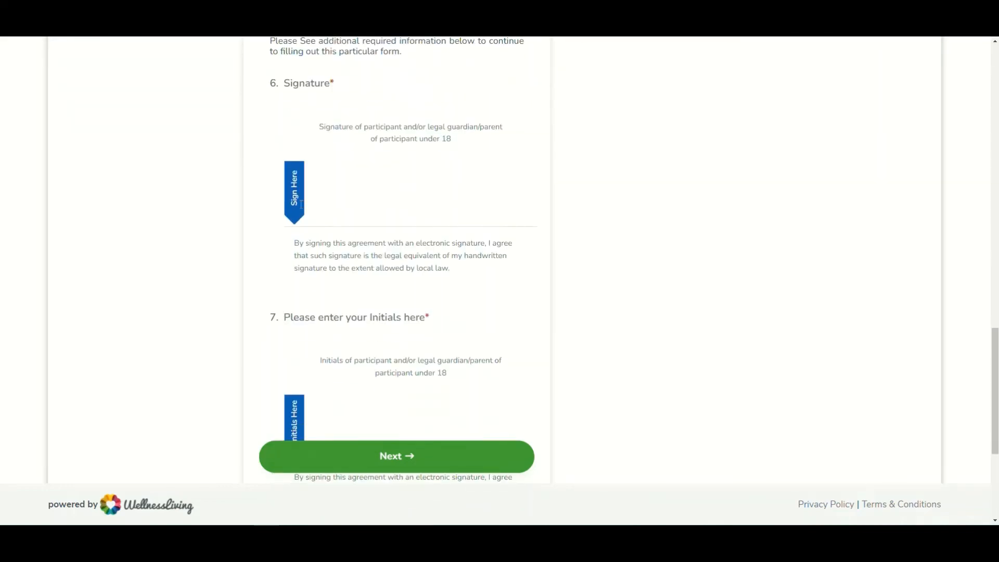
scroll(300, 204, up, 20)
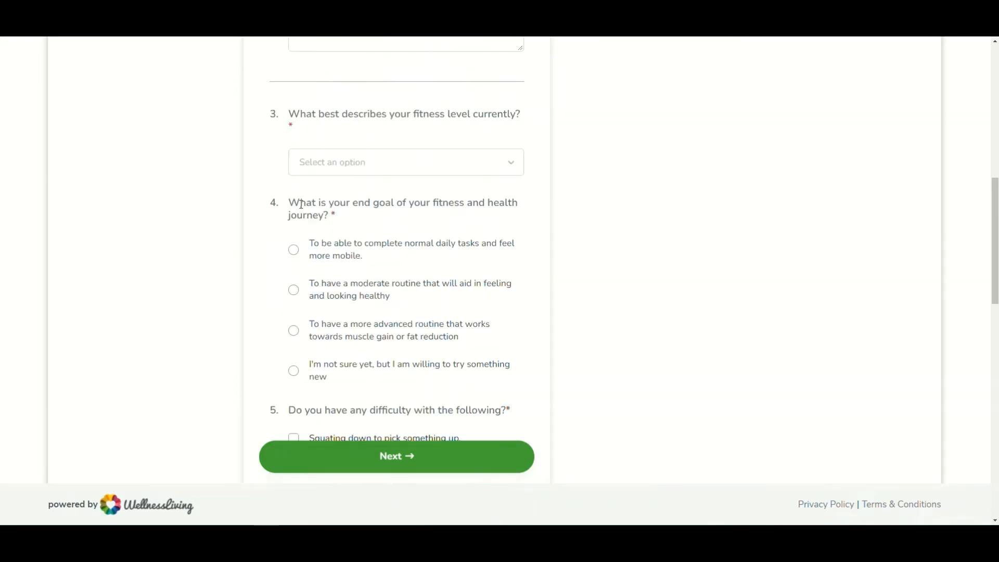
scroll(301, 204, up, 3)
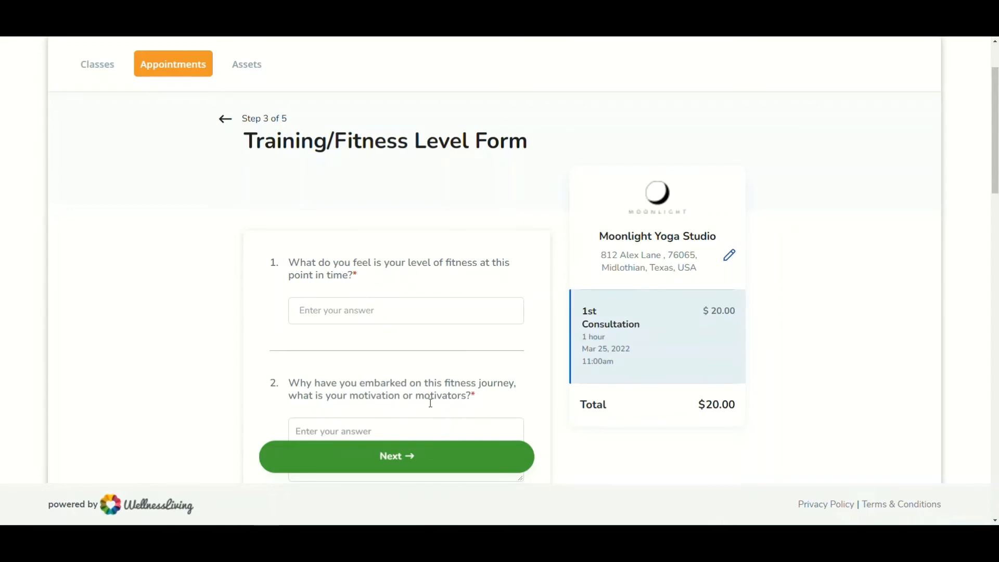
click(412, 459)
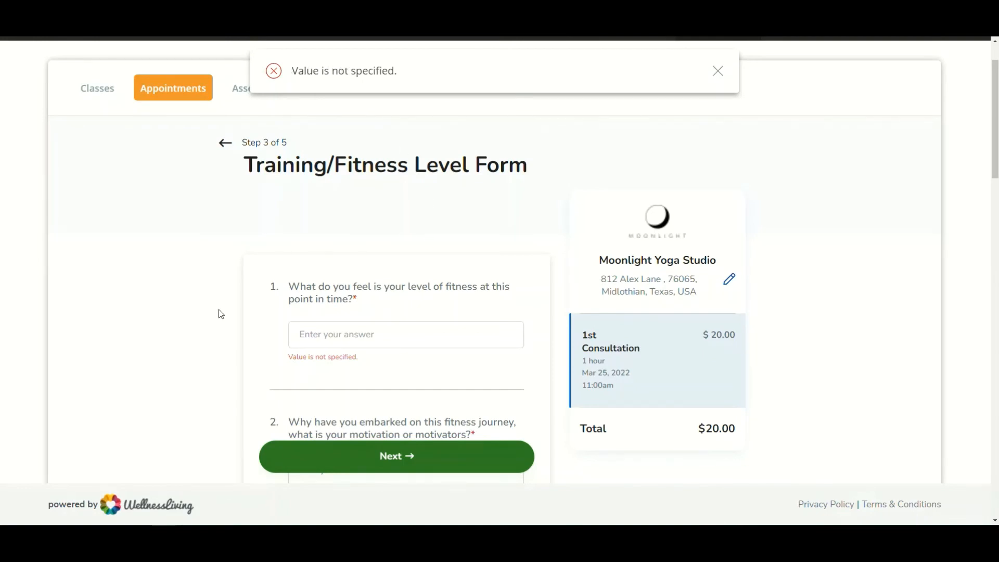
scroll(343, 283, down, 4)
scroll(343, 283, down, 12)
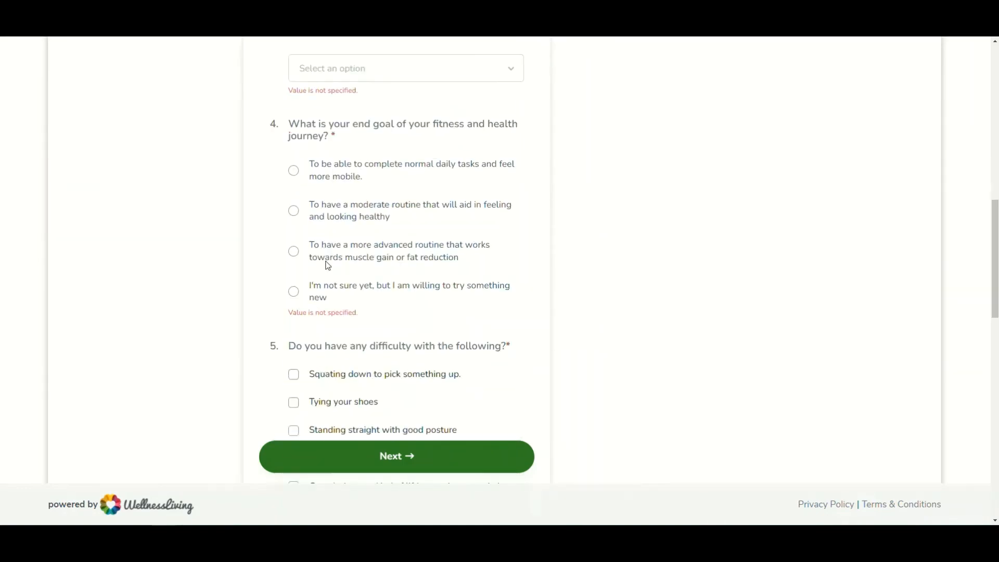
scroll(339, 223, down, 10)
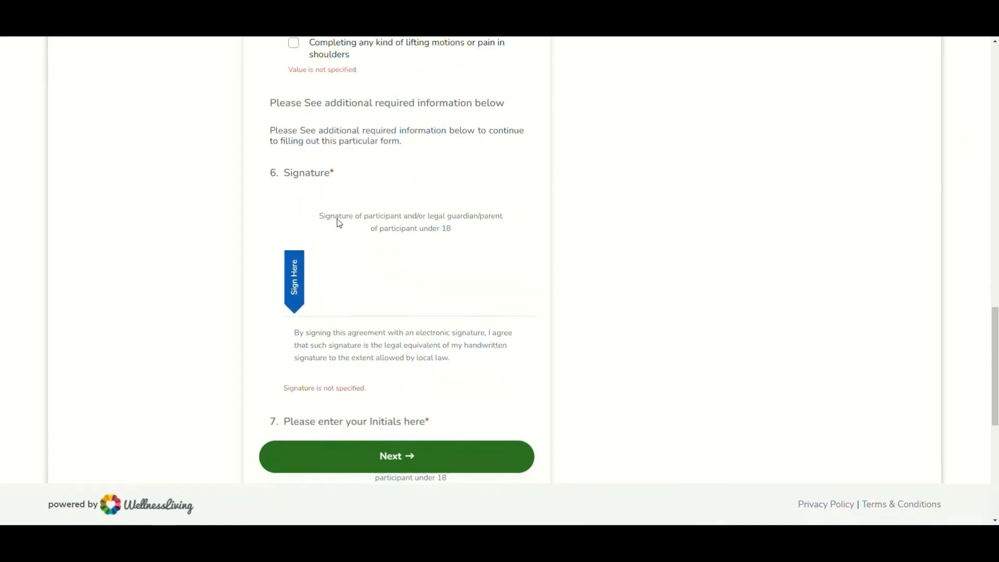
scroll(340, 224, up, 20)
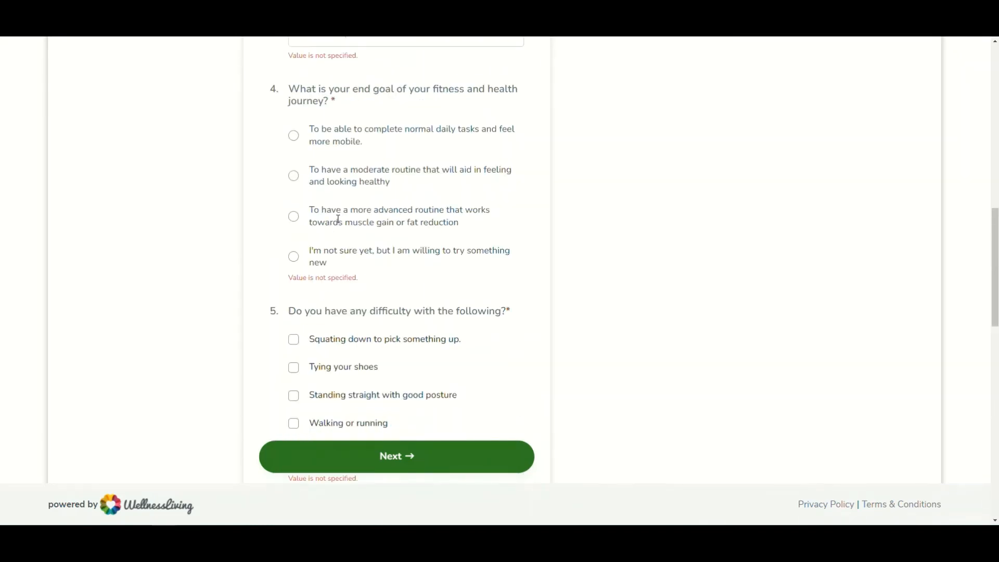
scroll(338, 218, down, 4)
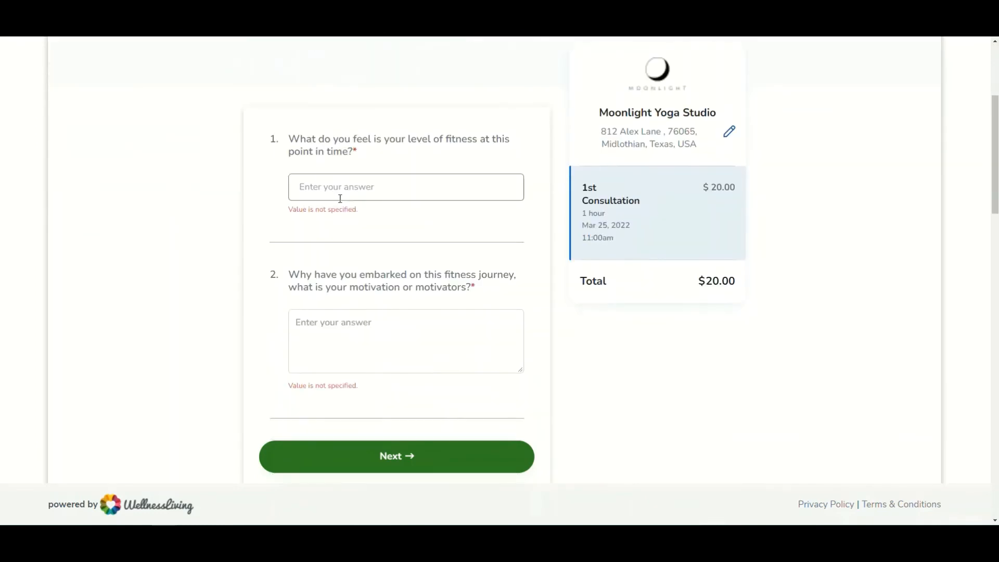
Answer both the current fitness level question and the motivation question with "Test"
click(362, 184)
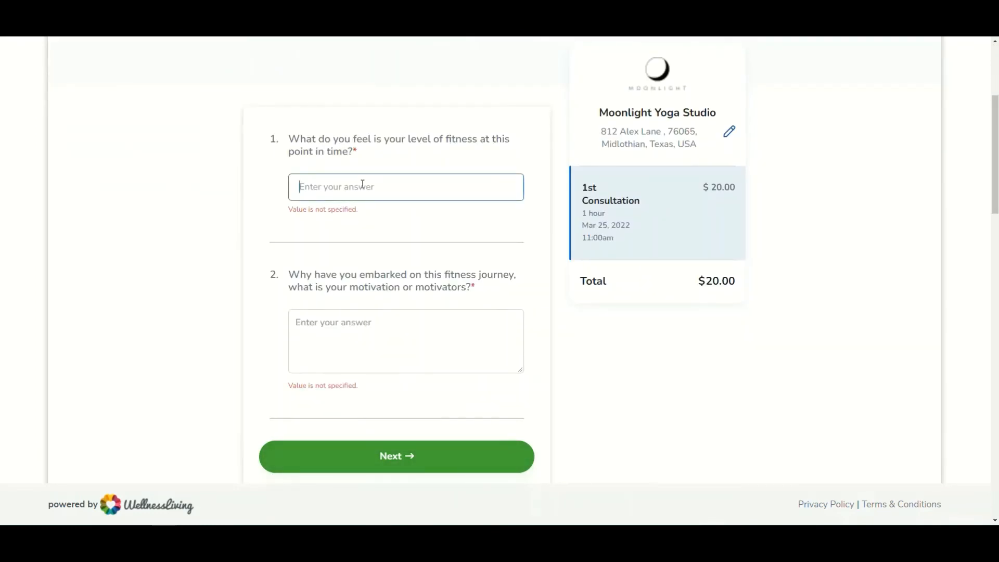
text(Test)
drag(363, 184, 265, 184)
key(ctrl+c)
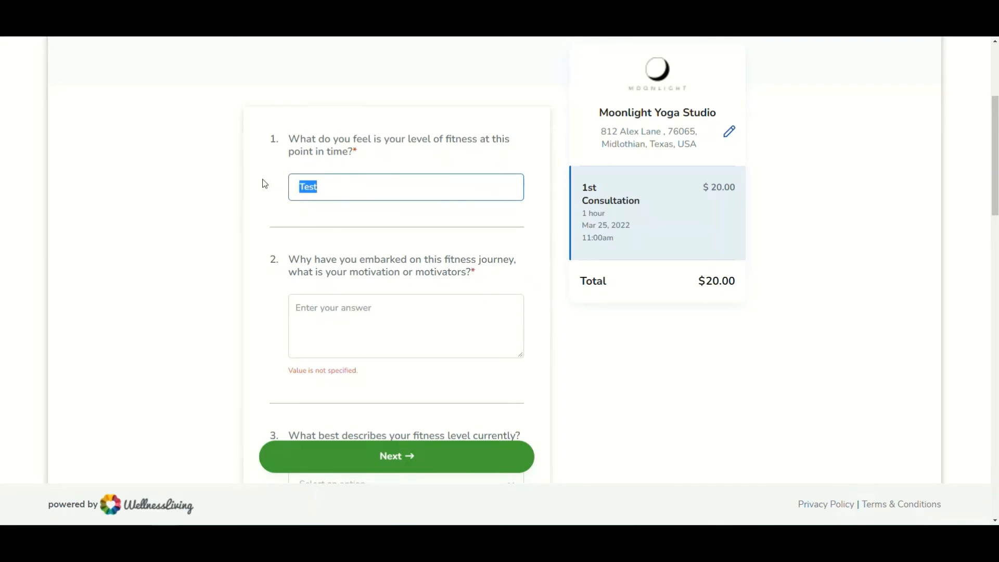
click(377, 319)
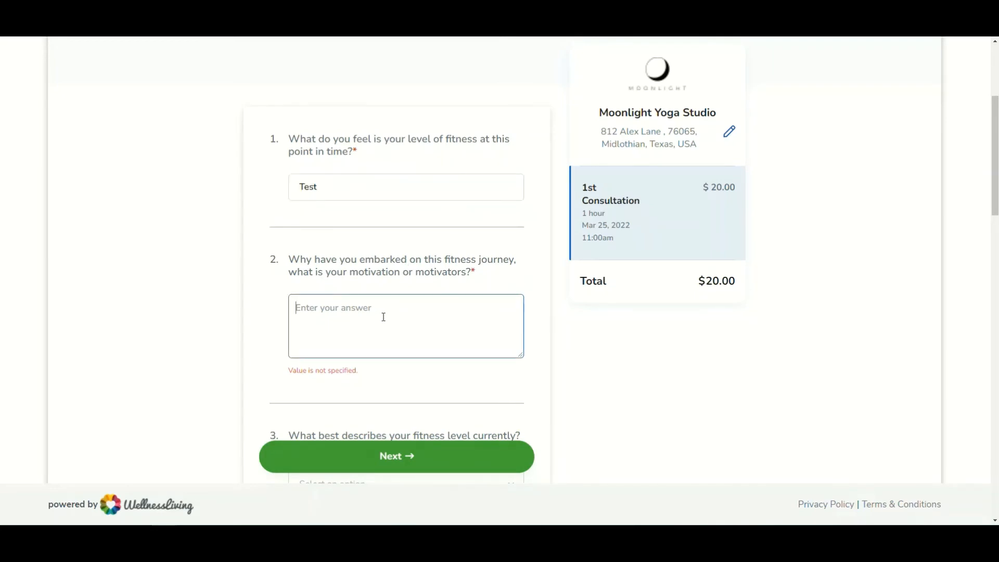
key(ctrl+v)
Select the Somewhat Active option as the best description of the current fitness level in question 3
scroll(399, 317, down, 5)
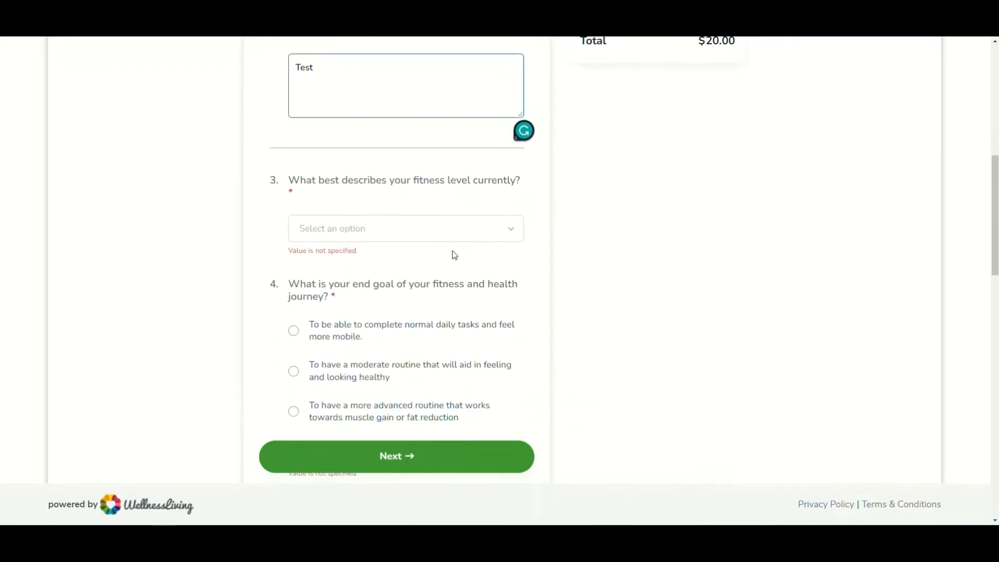
click(444, 213)
scroll(414, 270, down, 2)
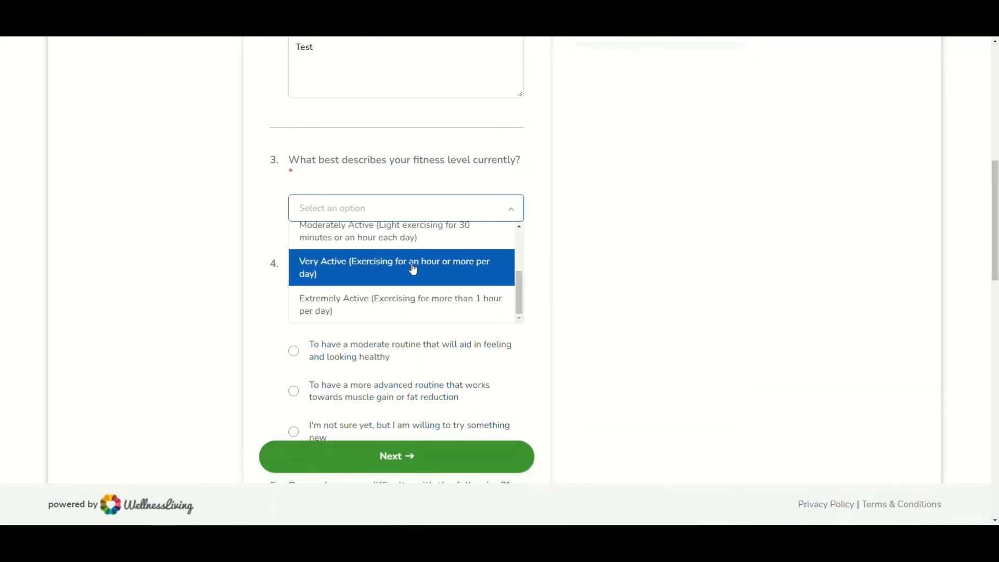
scroll(410, 269, up, 3)
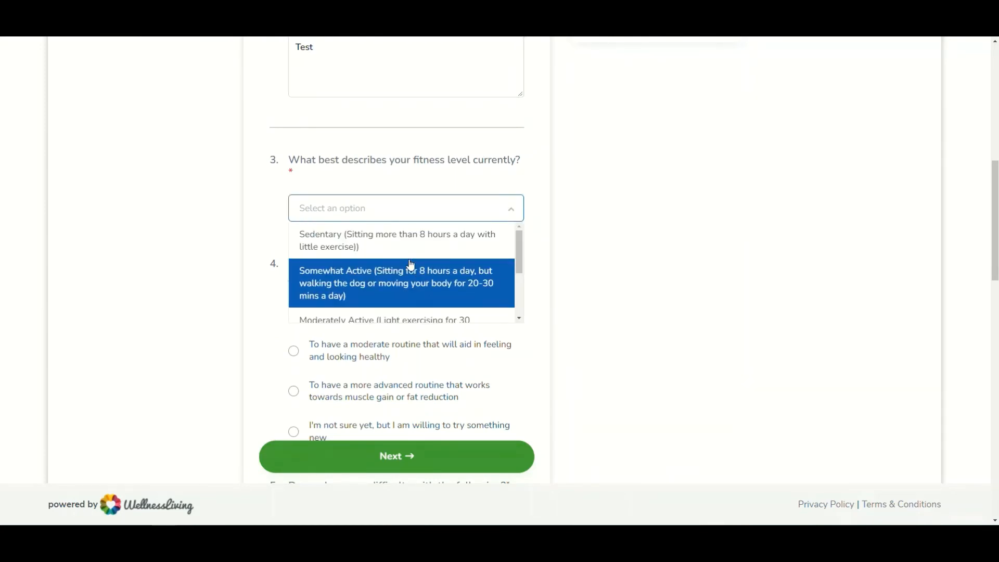
click(402, 270)
Choose the moderate routine as the end goal in question 4 and mark "Squating down to pick something up." in question 5
scroll(520, 264, down, 2)
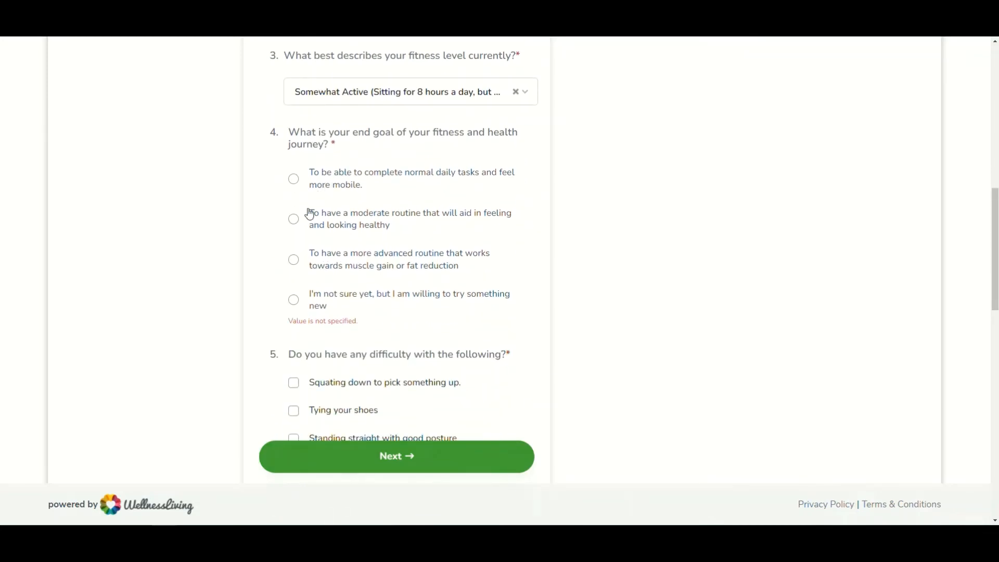
click(320, 220)
scroll(321, 223, down, 4)
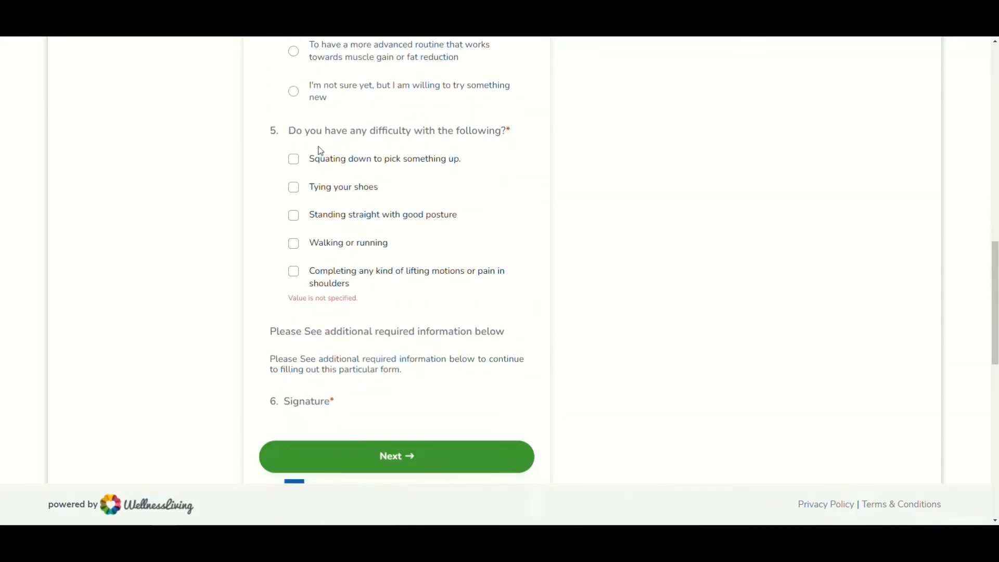
click(295, 160)
scroll(346, 240, down, 4)
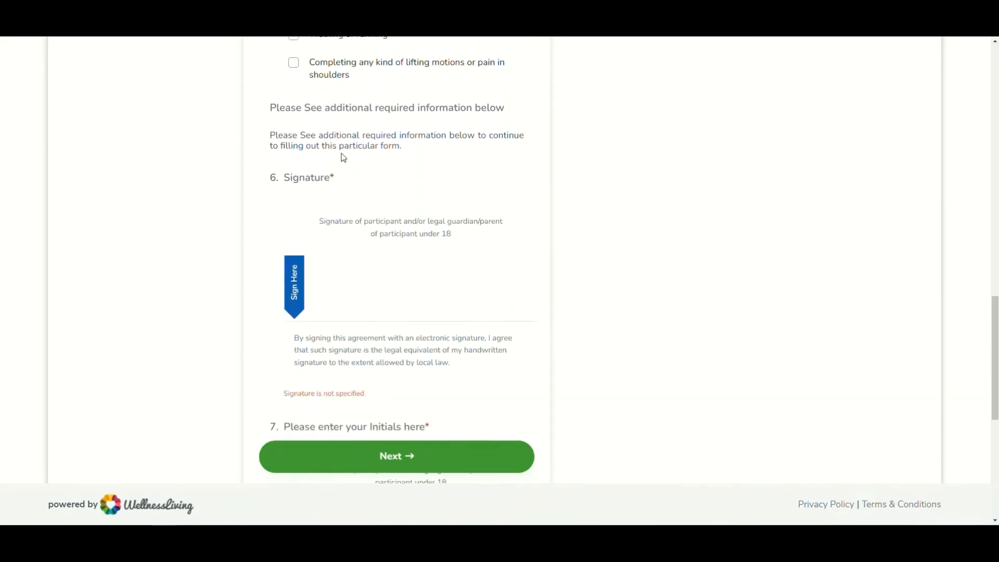
scroll(338, 162, down, 1)
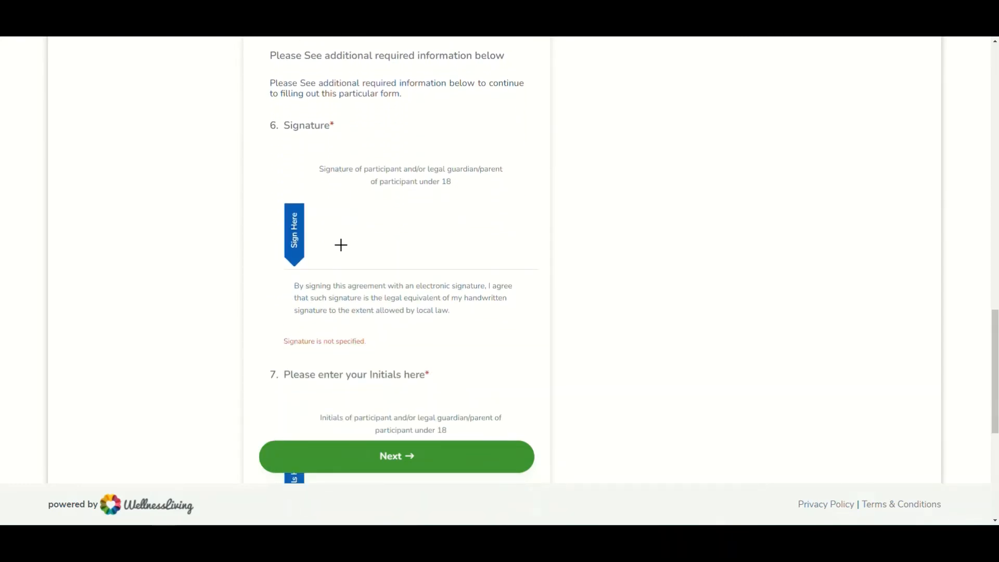
Draw a signature in question 6 and initials in question 7 of the booking's required form
drag(341, 245, 495, 234)
scroll(390, 231, down, 5)
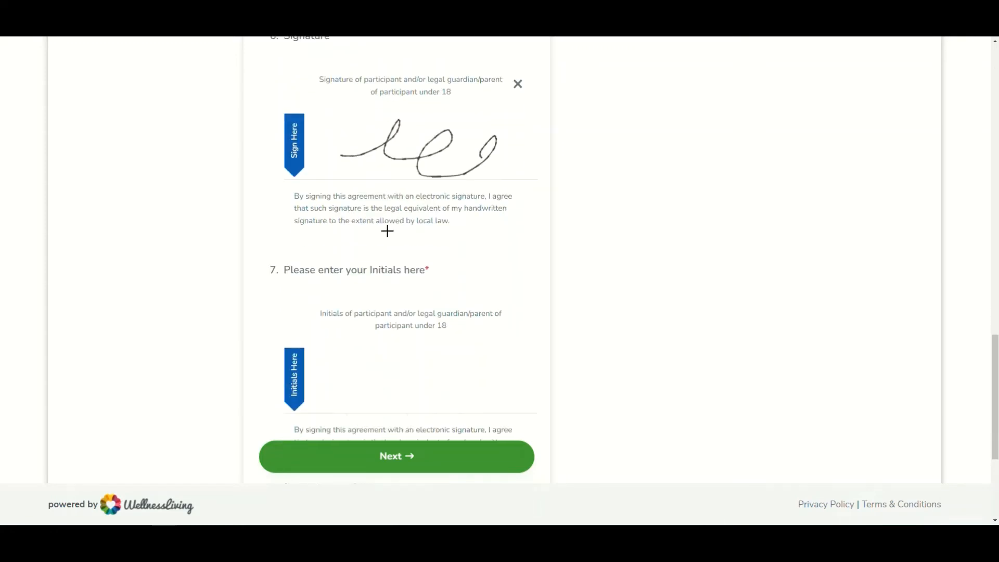
mouse_move(330, 203)
mouse_down()
mouse_move(376, 196)
mouse_move(489, 235)
mouse_up()
scroll(416, 223, down, 1)
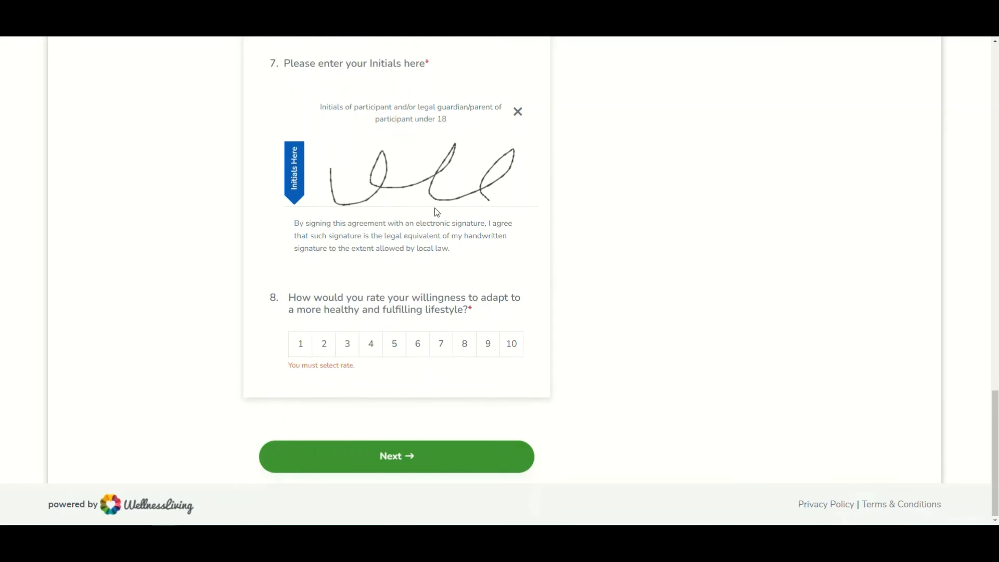
Rate the willingness to adapt to a healthier lifestyle as 10, and complete the 1st Consultation booking
click(512, 344)
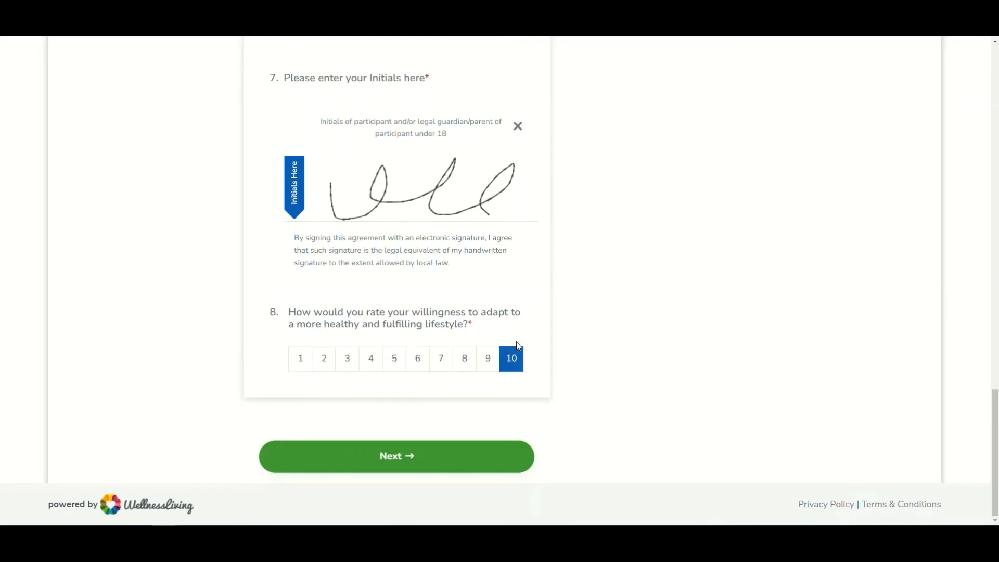
click(393, 462)
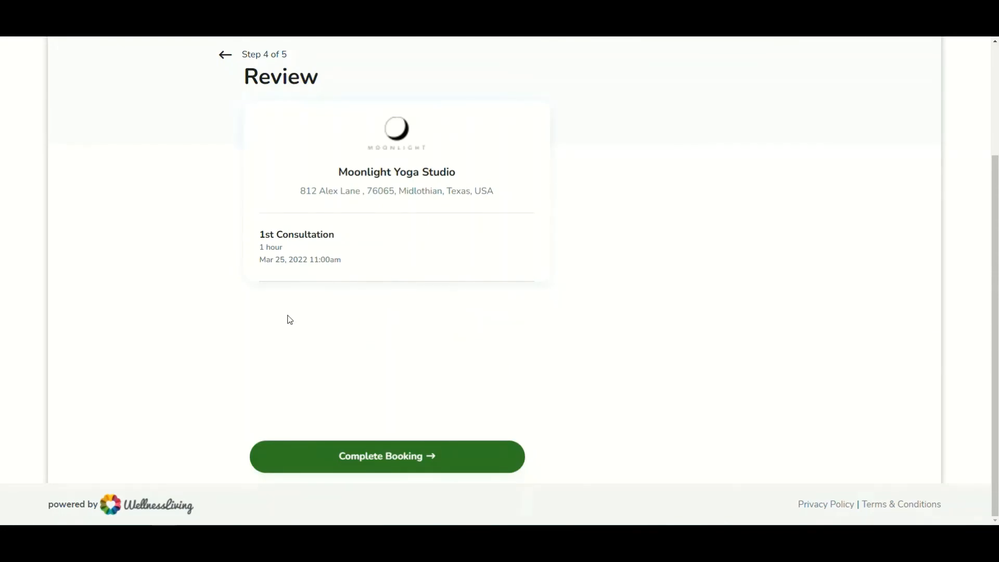
click(393, 460)
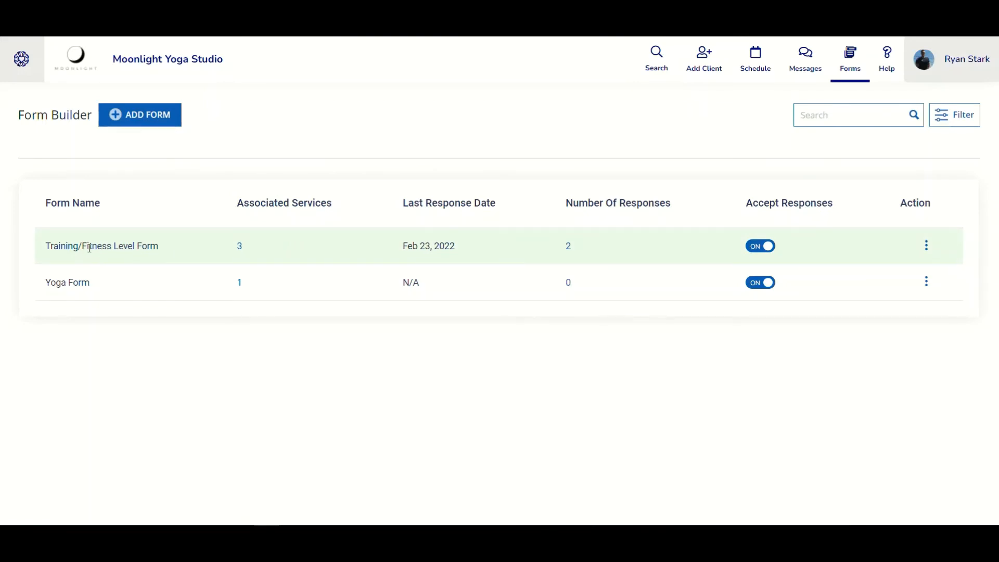
In the Training/Fitness Level Form's settings, turn off the requirement during booking, require it every time the service is booked, and save
click(927, 246)
click(887, 270)
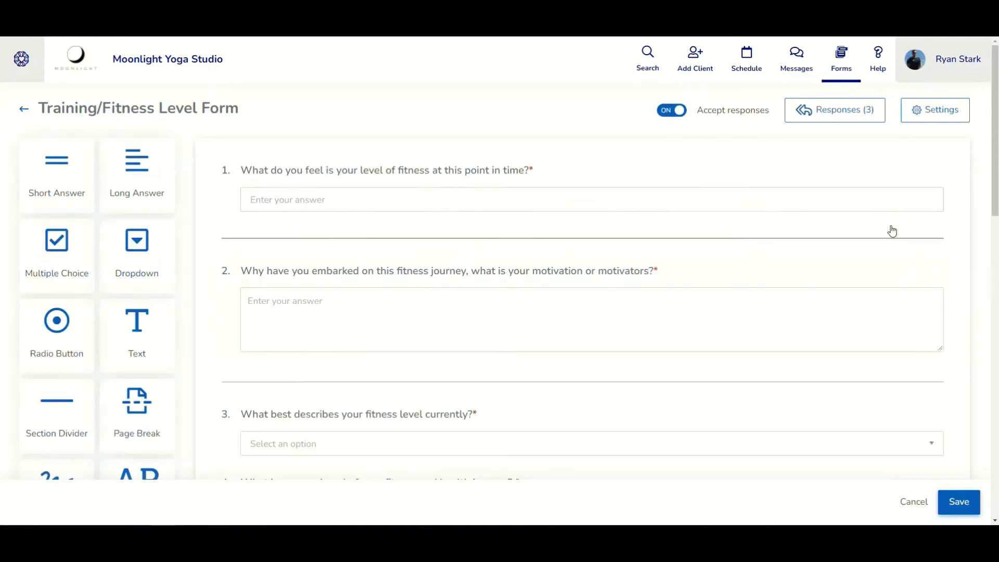
click(931, 113)
scroll(492, 245, down, 4)
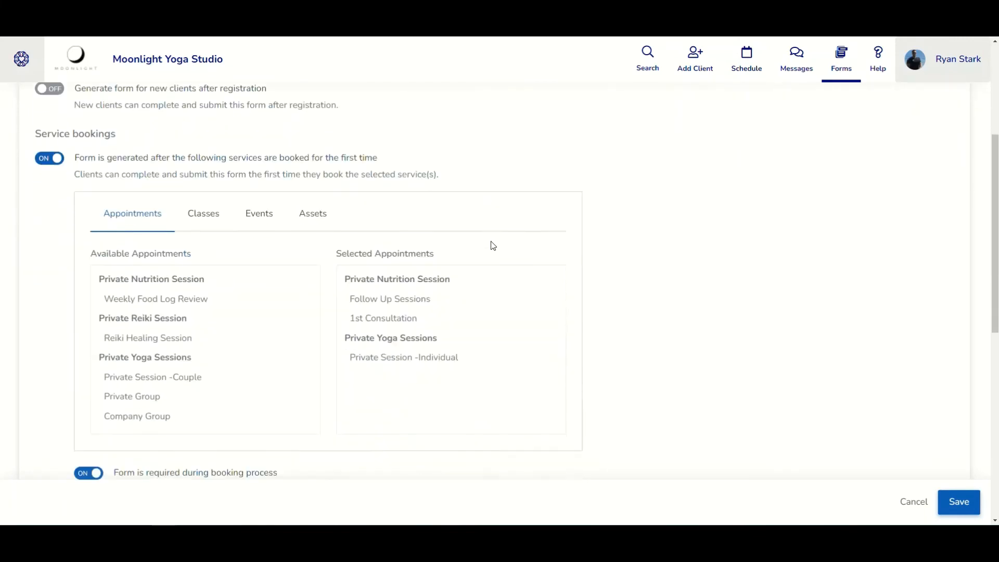
scroll(493, 245, down, 3)
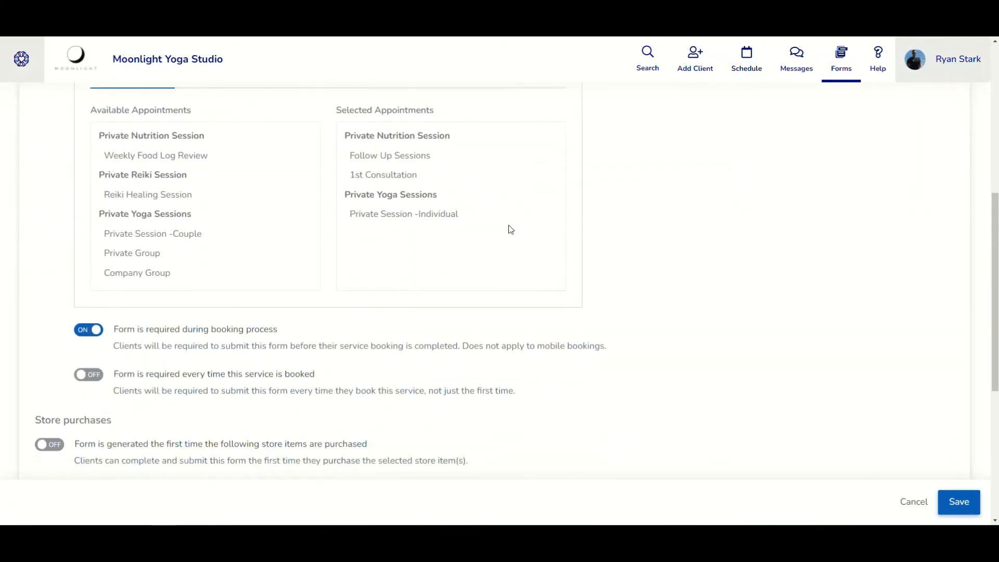
click(96, 333)
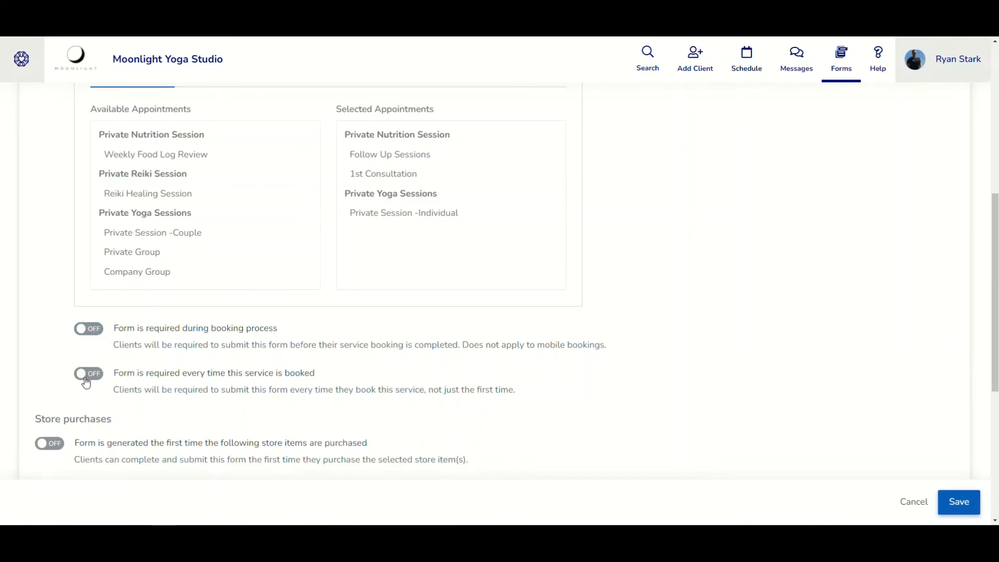
click(87, 382)
click(963, 500)
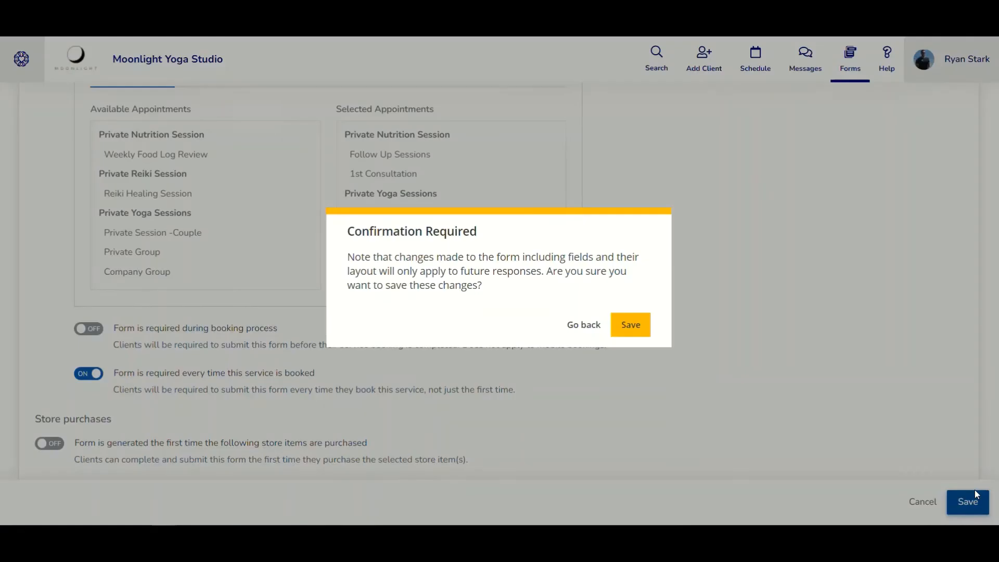
click(639, 328)
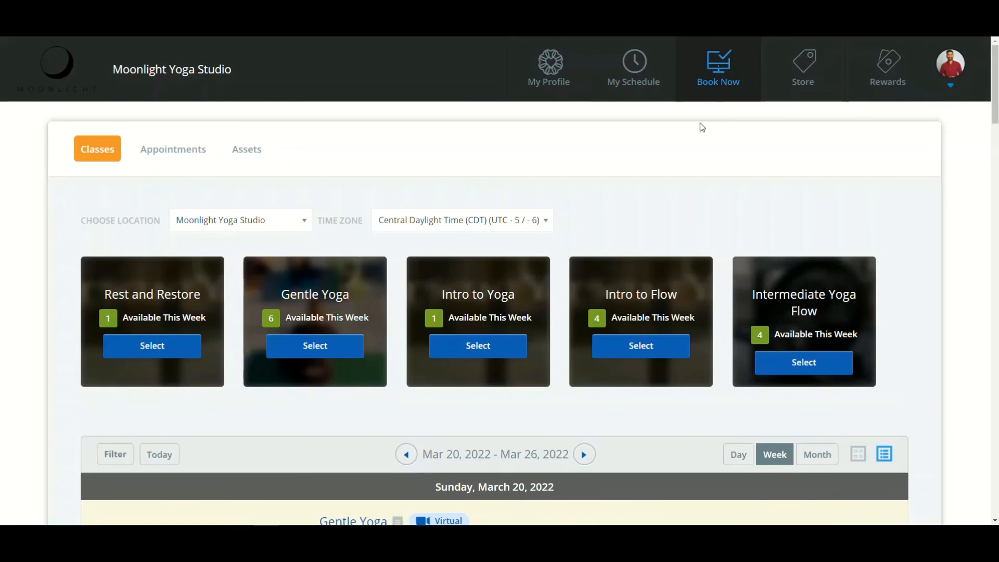
Start a new appointment booking as the client for the 1st Consultation service and continue to its date and time
click(185, 146)
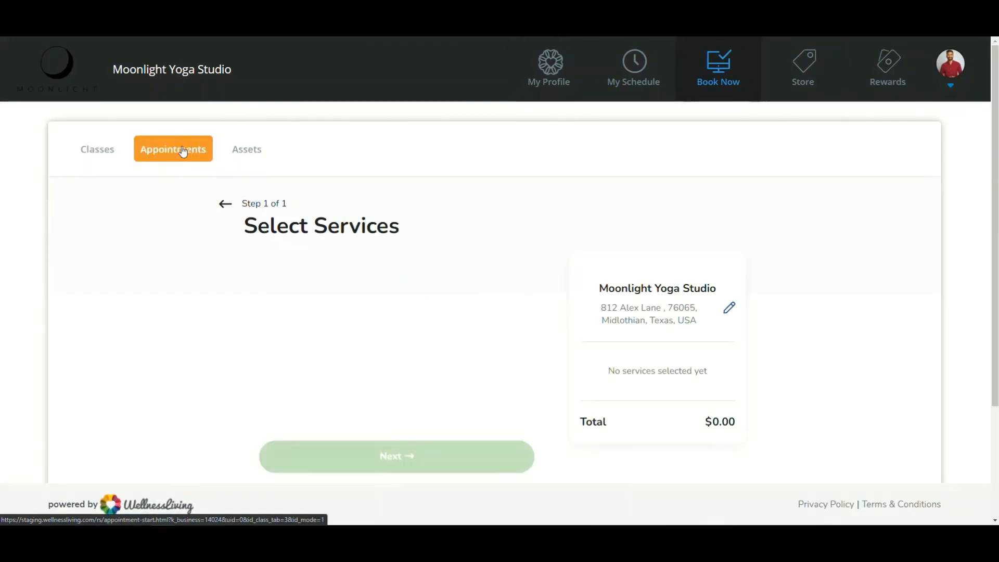
scroll(160, 302, down, 3)
scroll(161, 302, down, 2)
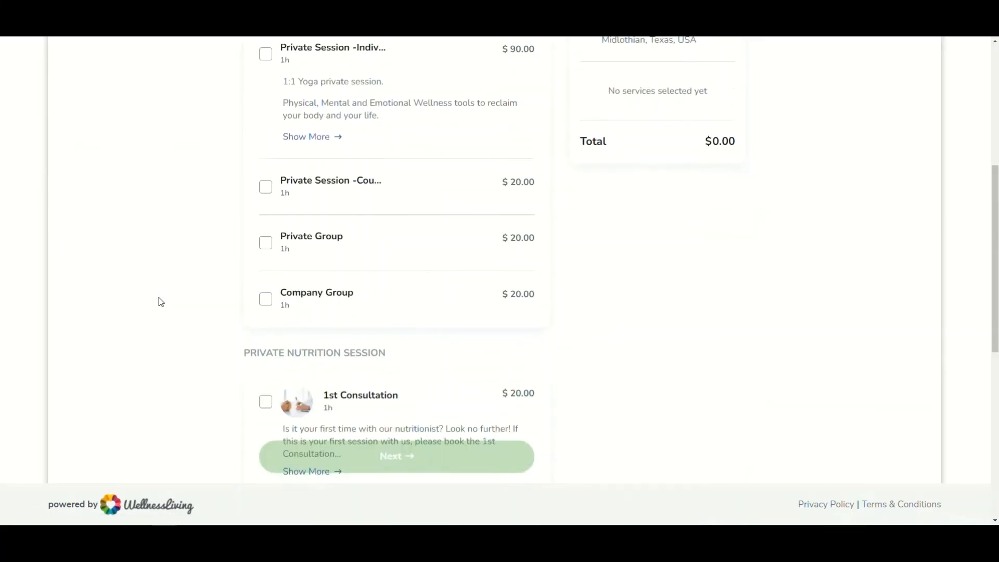
click(265, 401)
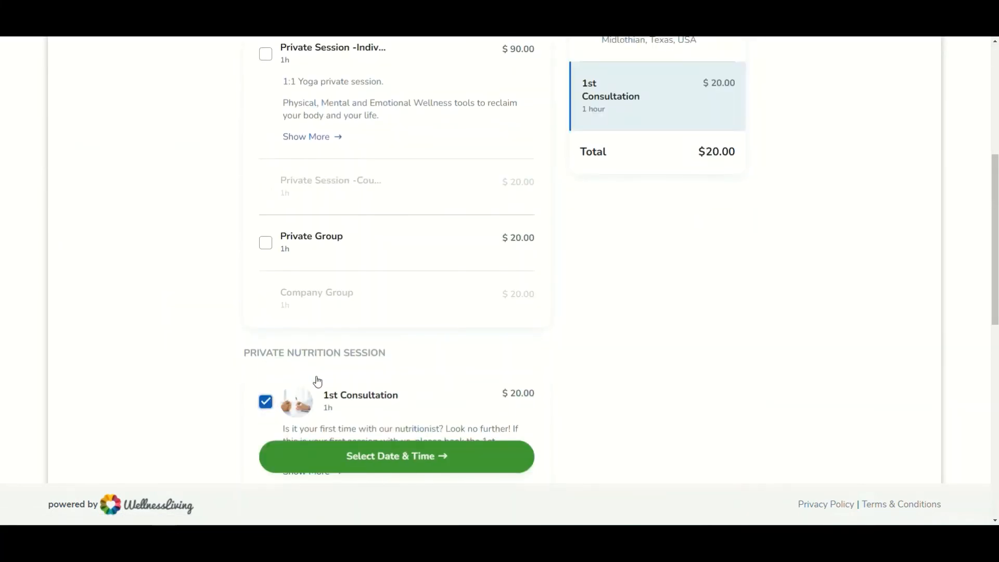
click(419, 457)
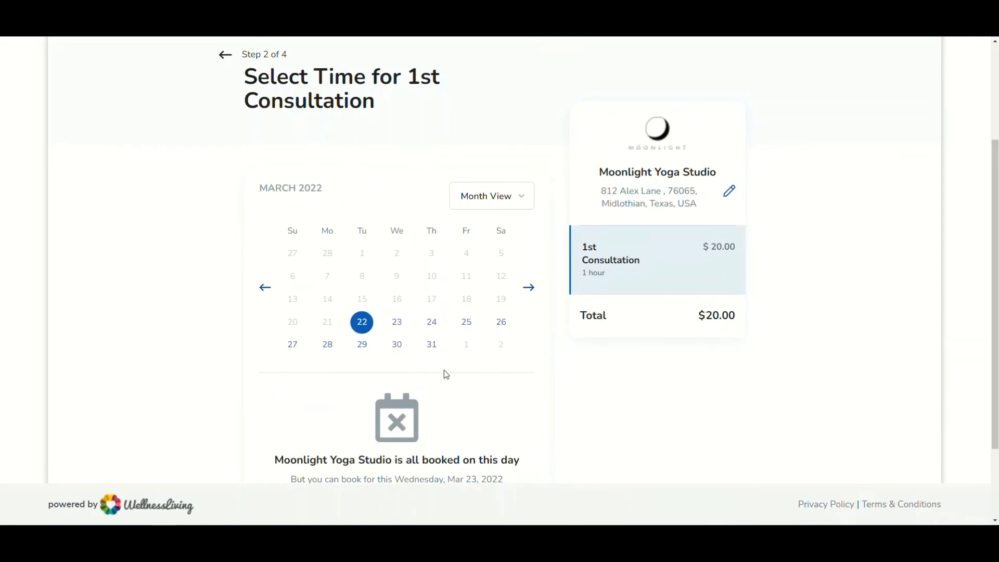
Choose March 25, 2022 at 2:00pm for the 1st Consultation and complete the booking
click(465, 326)
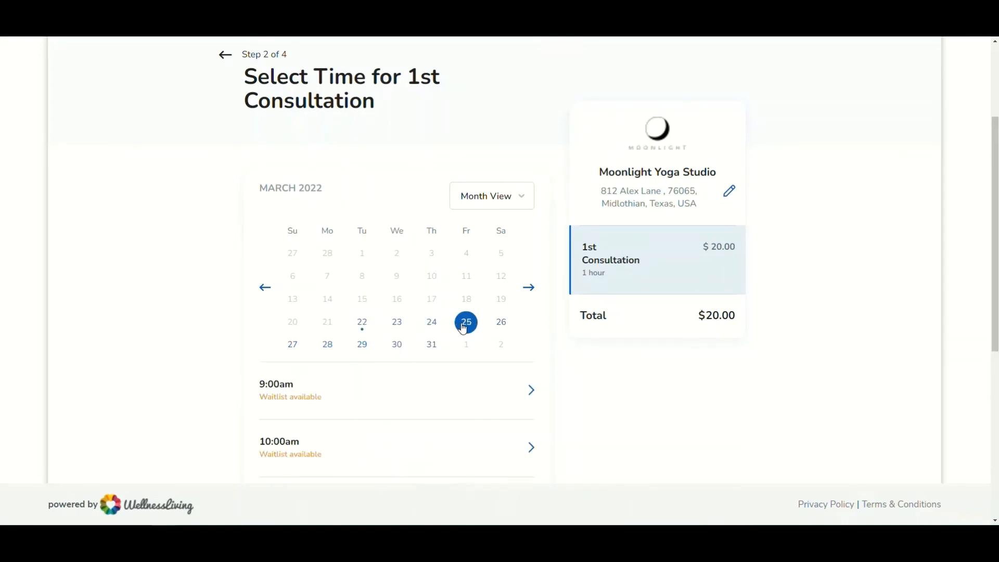
scroll(376, 406, down, 4)
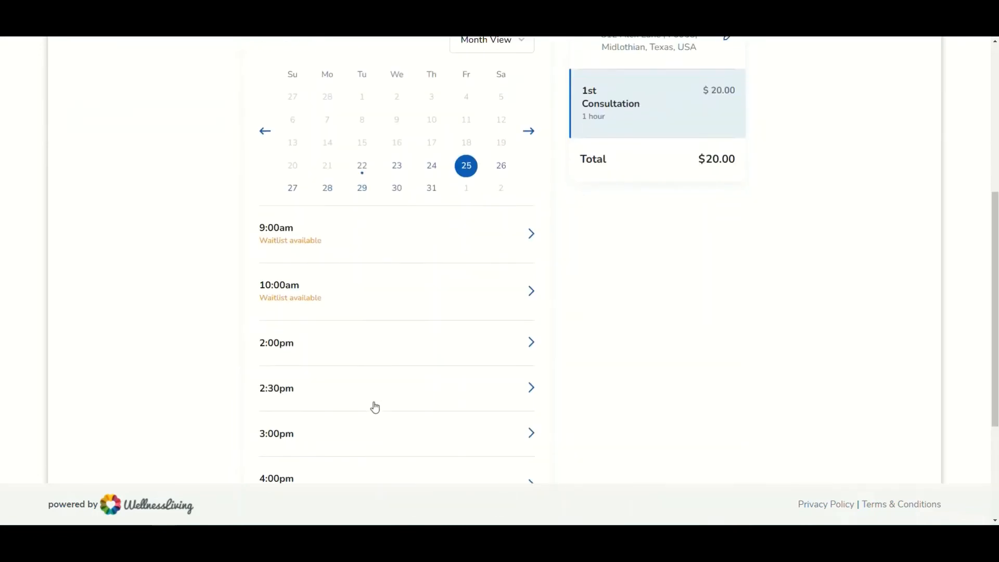
click(507, 290)
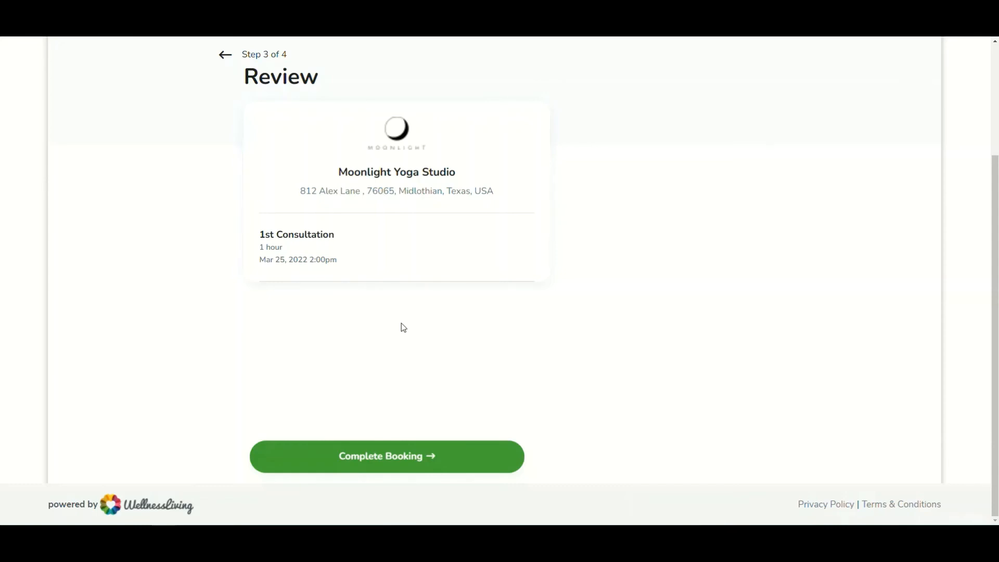
click(410, 450)
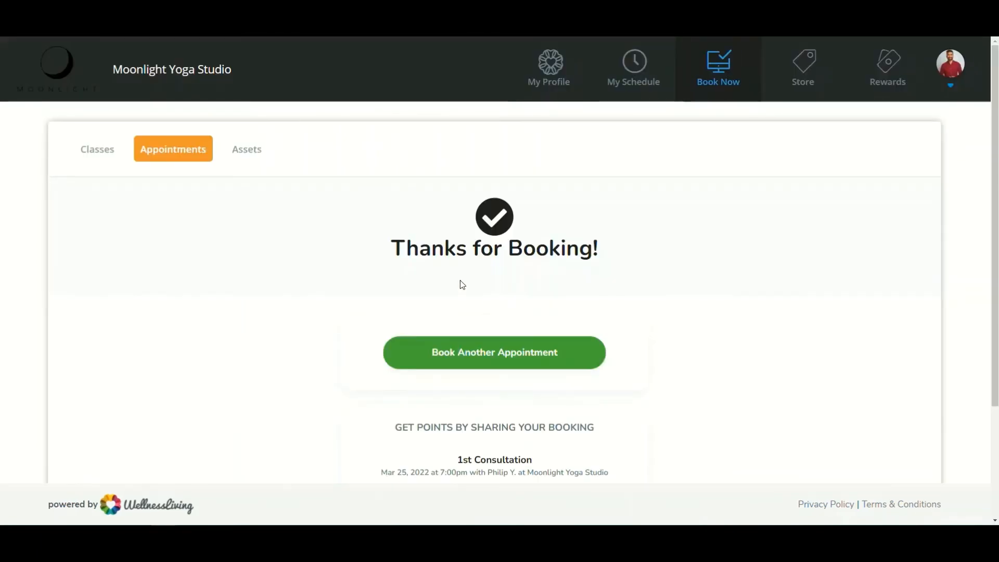
Open the forms list in the client's profile, check its filter options, and examine each form's source and completion status
click(543, 81)
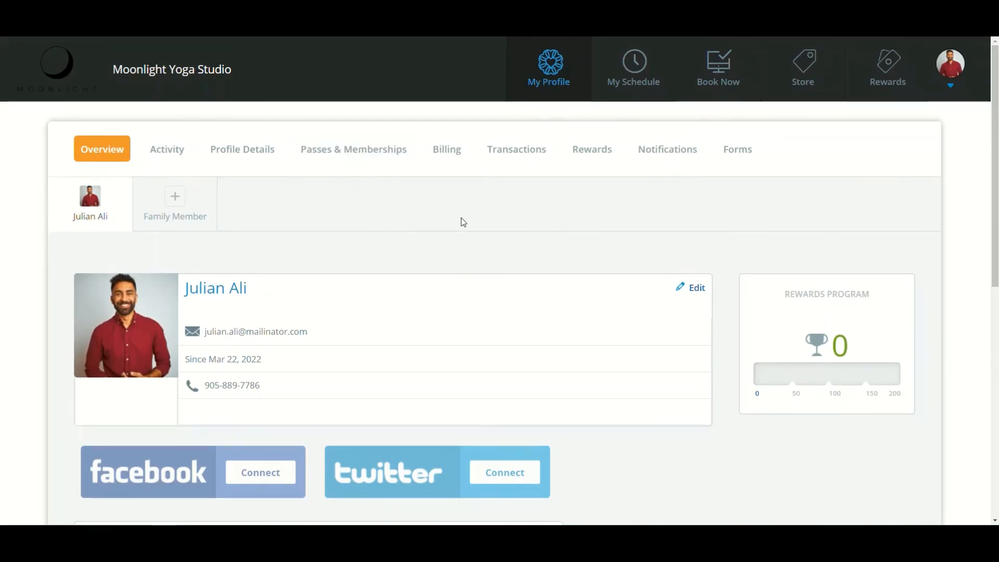
click(738, 160)
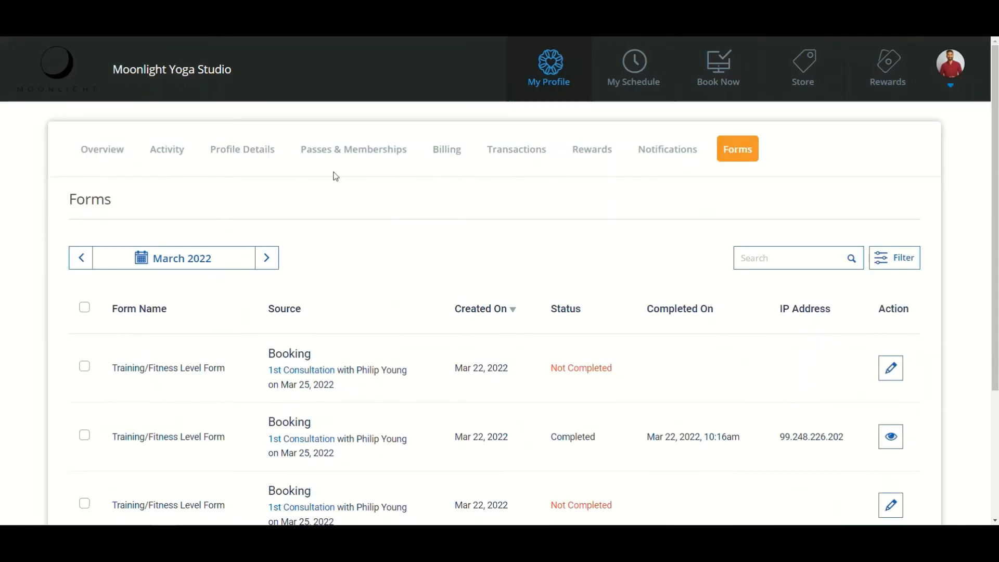
scroll(563, 245, down, 1)
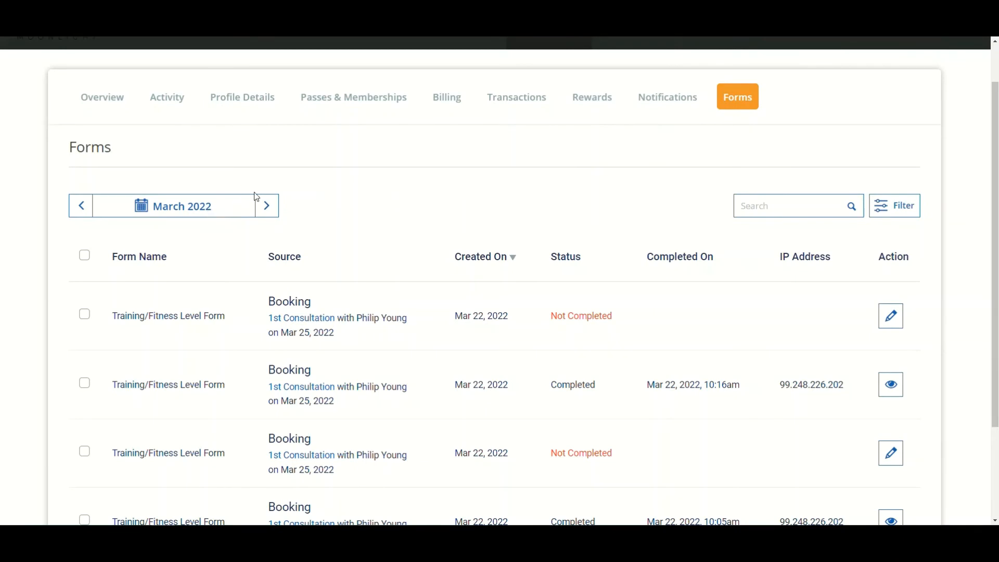
click(898, 209)
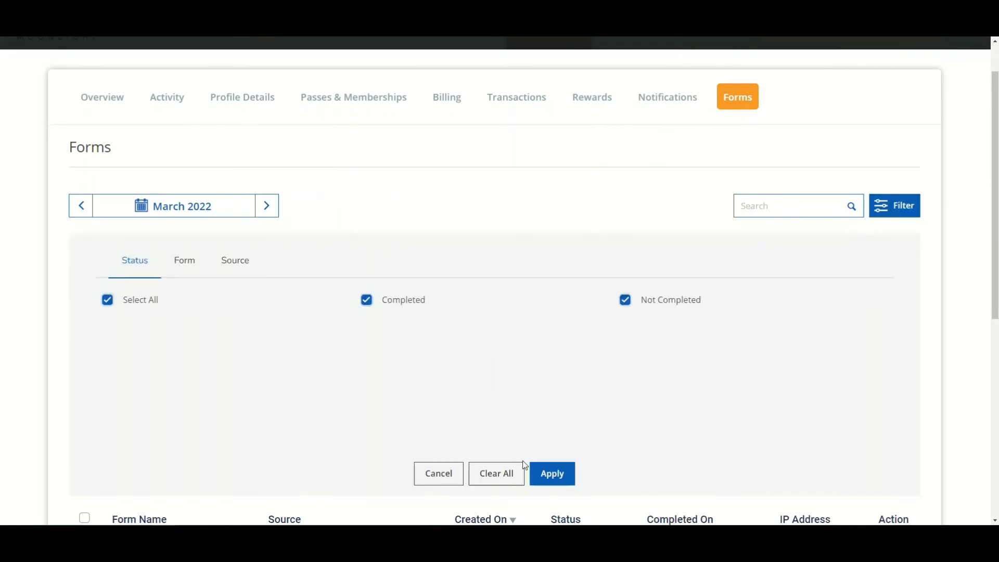
click(438, 473)
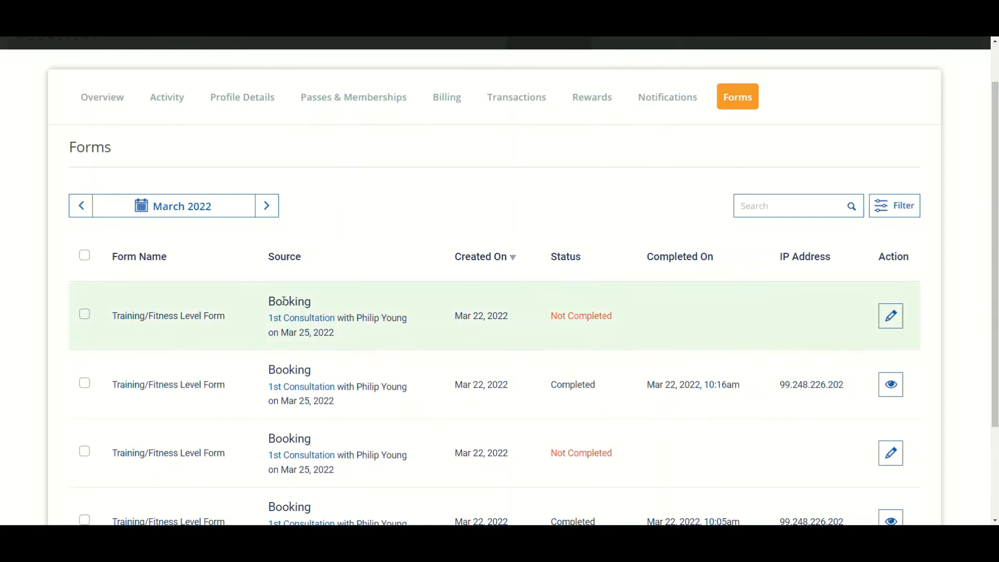
mouse_move(284, 321)
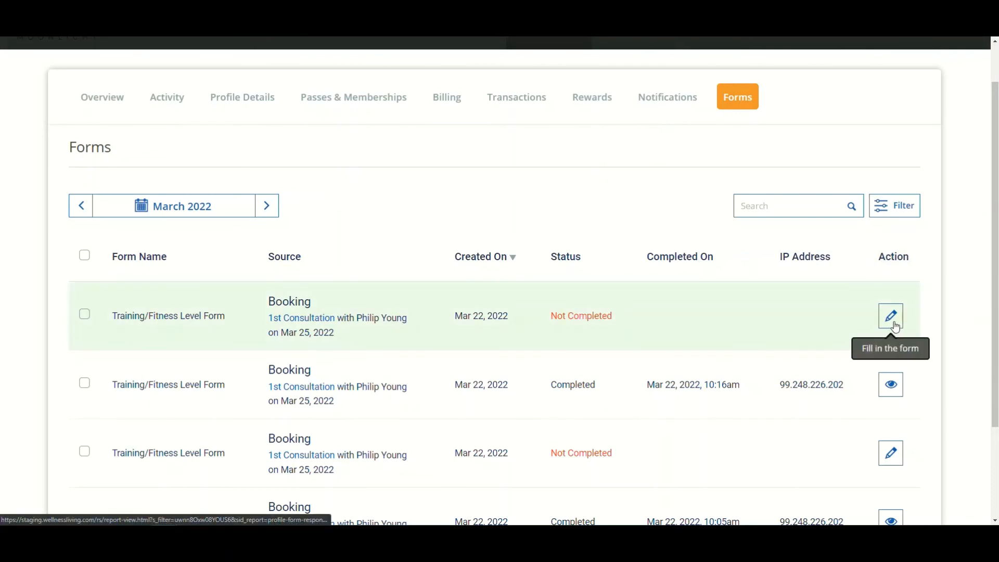
Open the newest uncompleted Training/Fitness Level Form from the list and answer questions 1 and 2 with "Test"
click(892, 318)
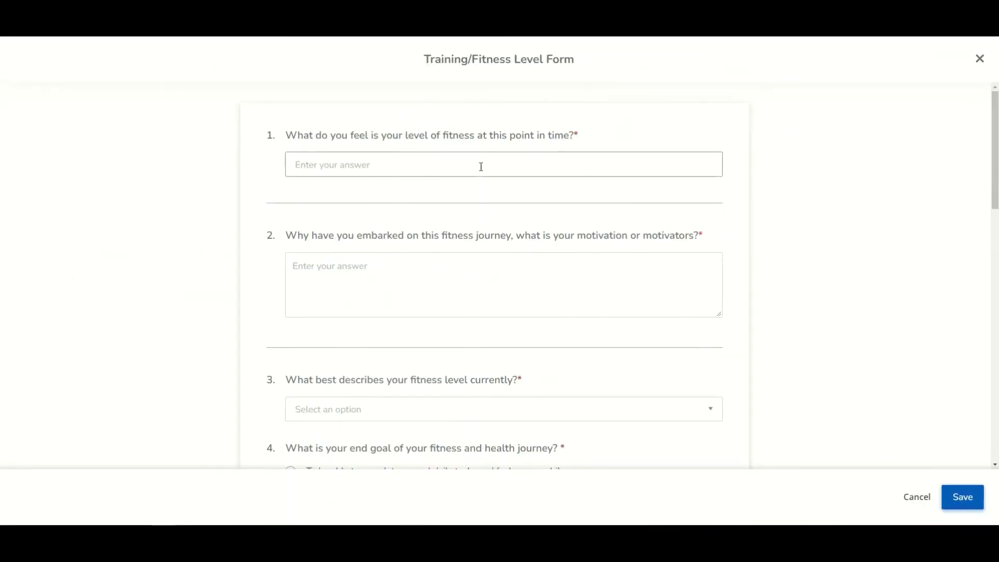
click(464, 169)
text(Test)
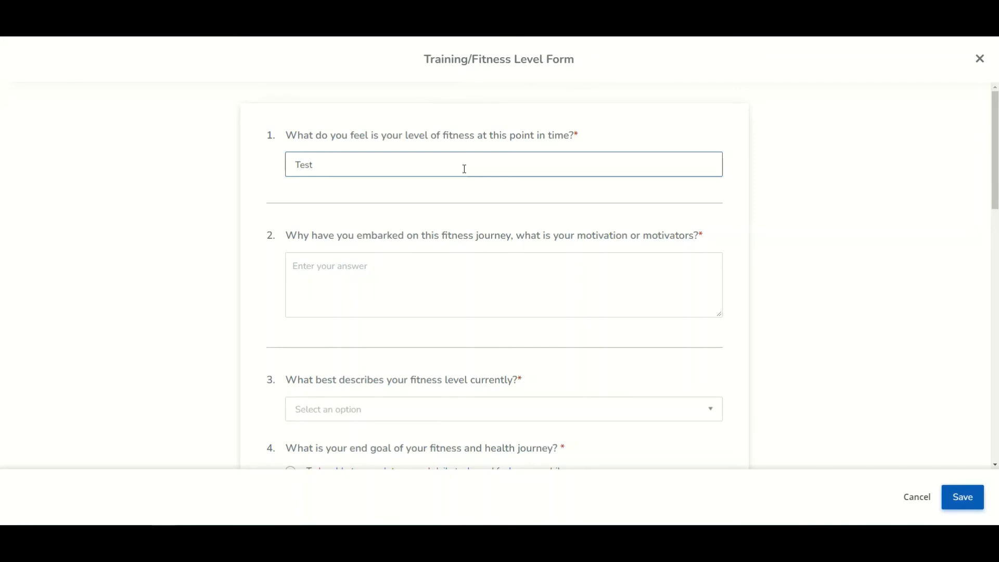
drag(464, 169, 272, 174)
key(ctrl+c)
click(402, 263)
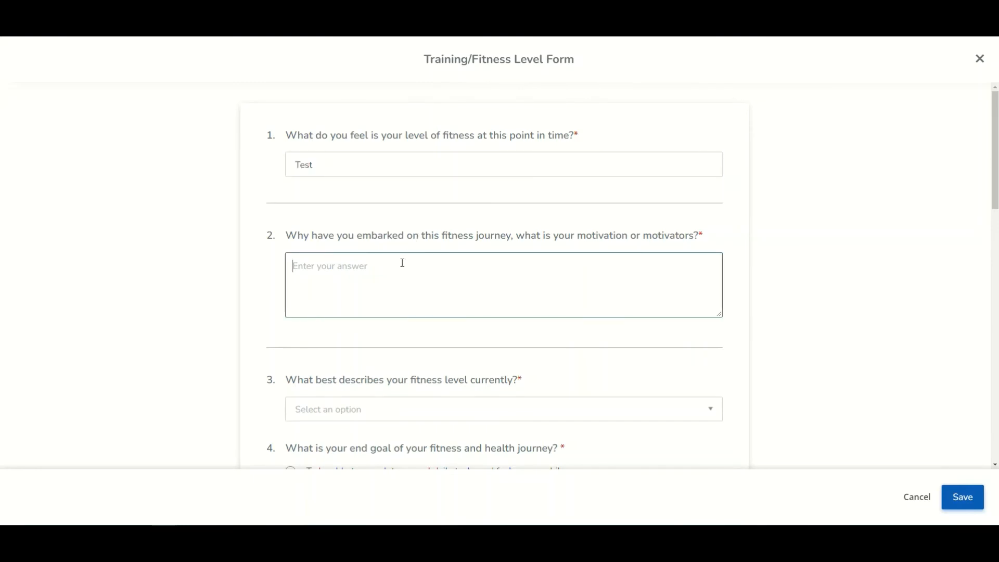
key(ctrl+v)
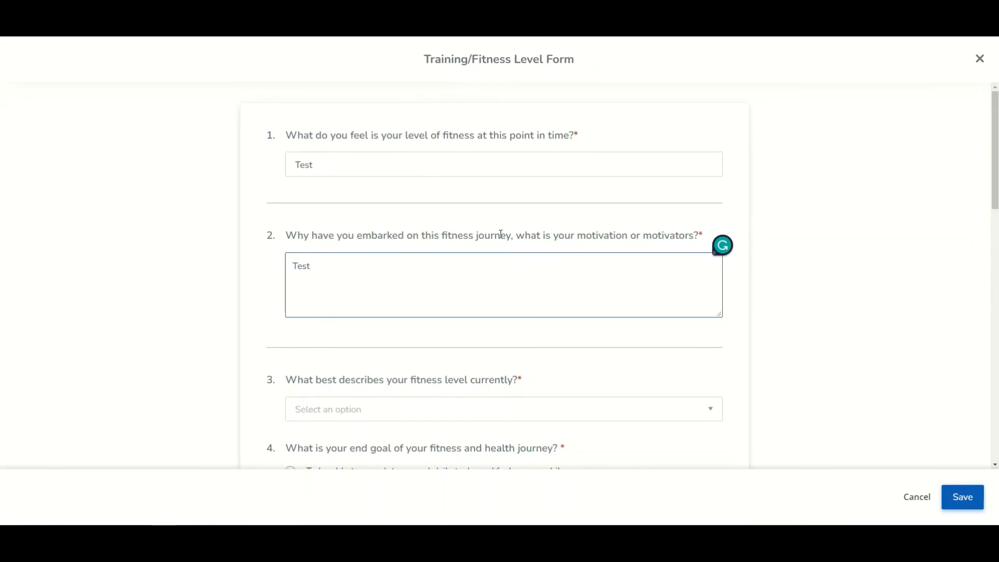
Select Moderately Active (Light exercising for 30 minutes or an hour each day) as the current fitness level in question 3
scroll(490, 263, down, 3)
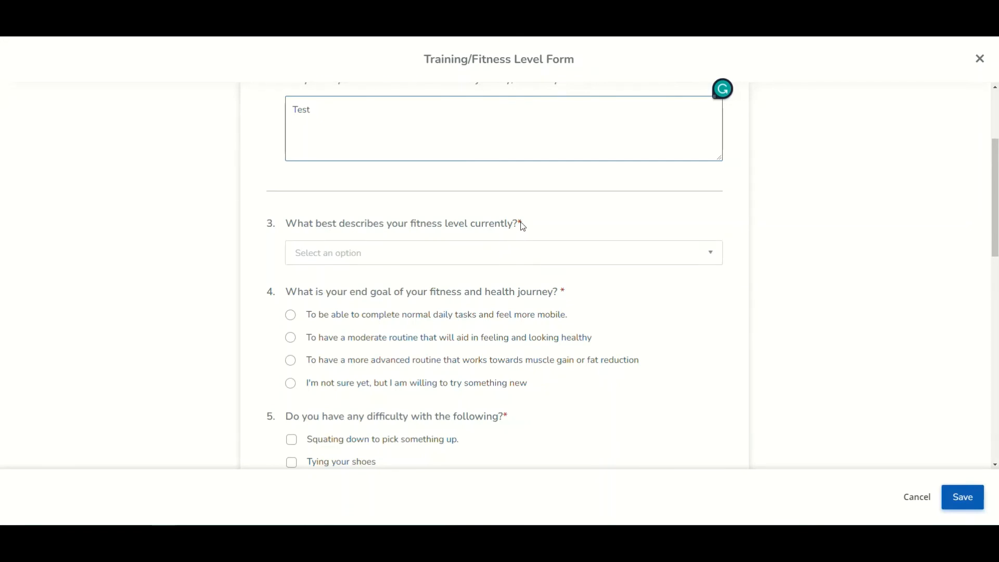
click(509, 256)
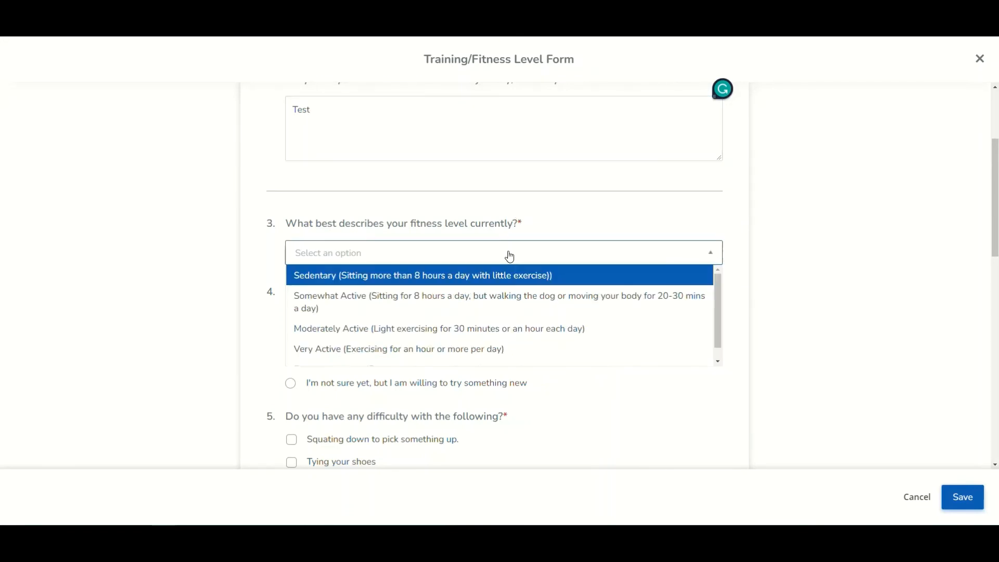
click(431, 327)
Choose the moderate routine as the end goal in question 4 and mark "Standing straight with good posture" in question 5
scroll(428, 312, down, 1)
click(291, 286)
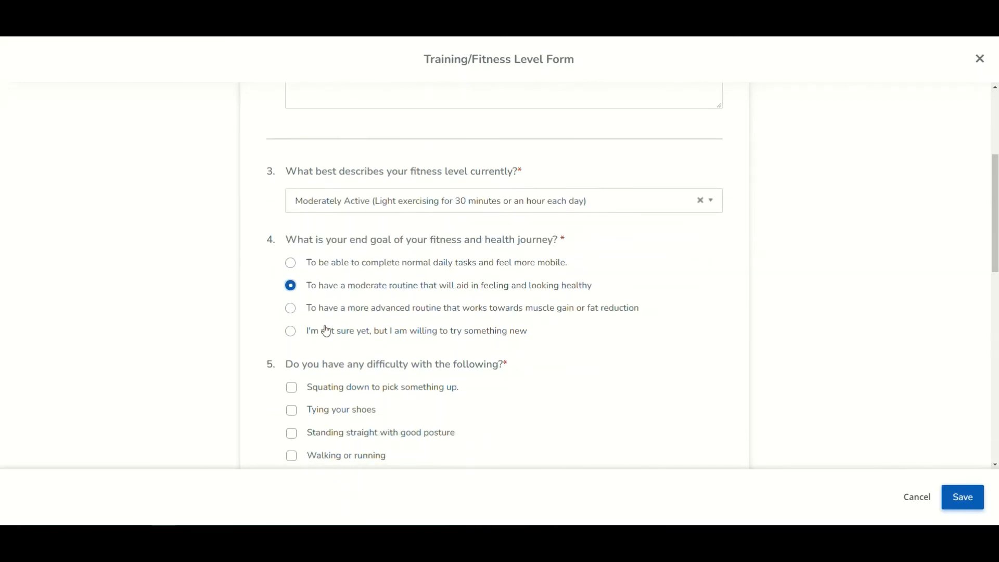
scroll(327, 331, down, 2)
click(294, 329)
Sign question 6 and draw the initials in question 7 of the form opened from the client's profile
scroll(333, 335, down, 4)
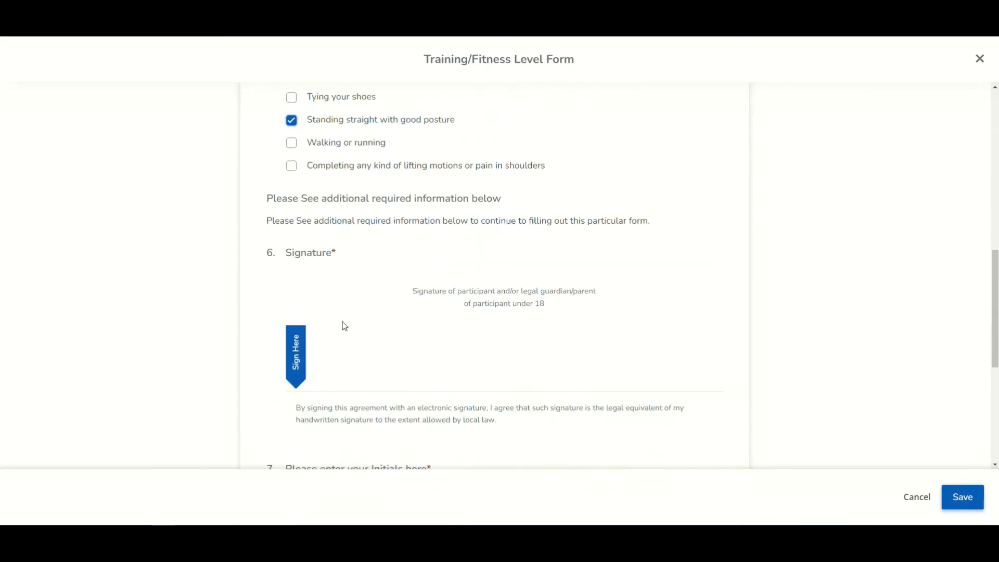
mouse_move(361, 345)
mouse_down()
mouse_move(499, 363)
mouse_move(580, 359)
mouse_up()
scroll(498, 331, down, 5)
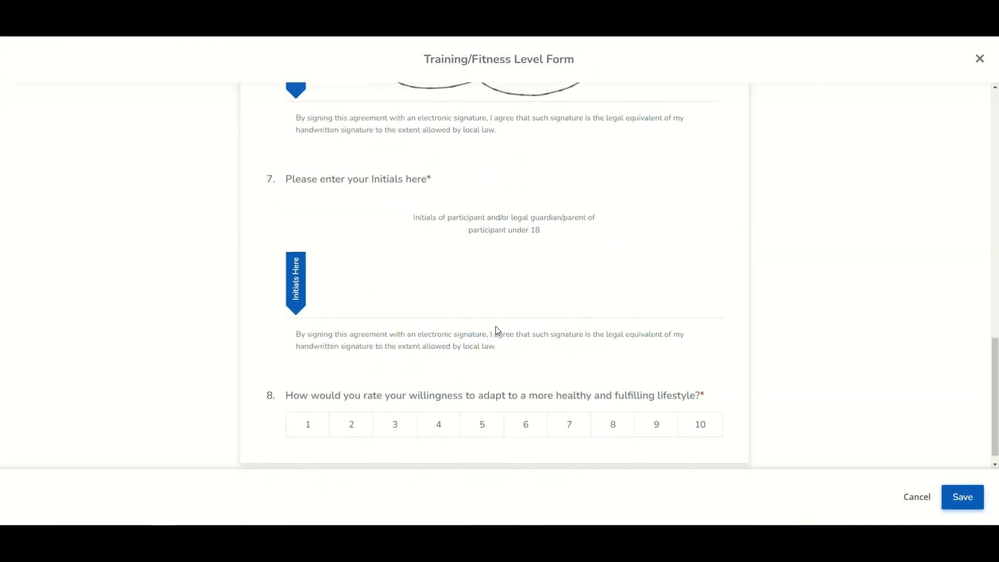
mouse_move(380, 254)
mouse_down()
mouse_move(446, 283)
mouse_move(585, 298)
mouse_up()
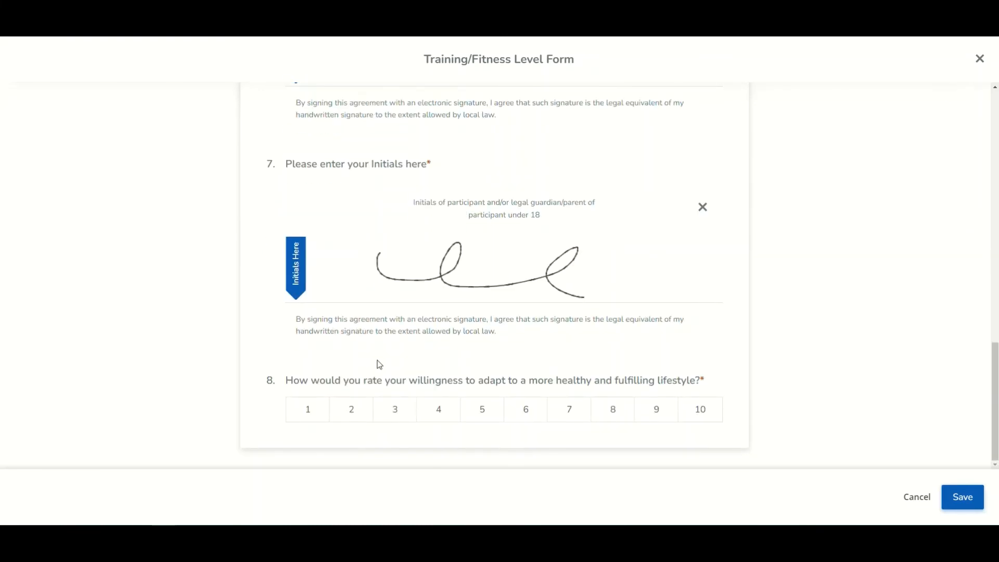
Rate the willingness to adapt to a healthier lifestyle as 7 in question 8 and save the form
click(572, 414)
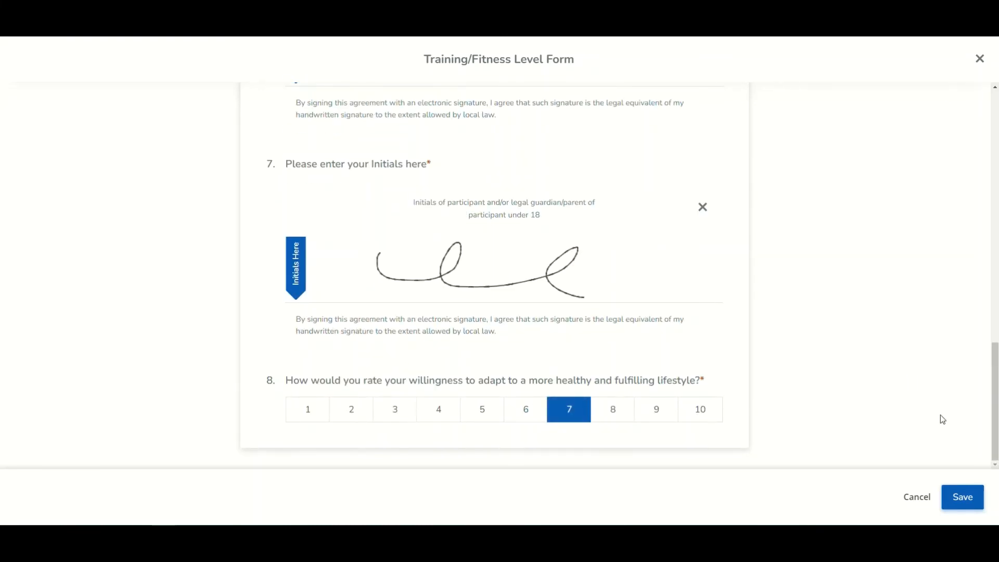
click(962, 499)
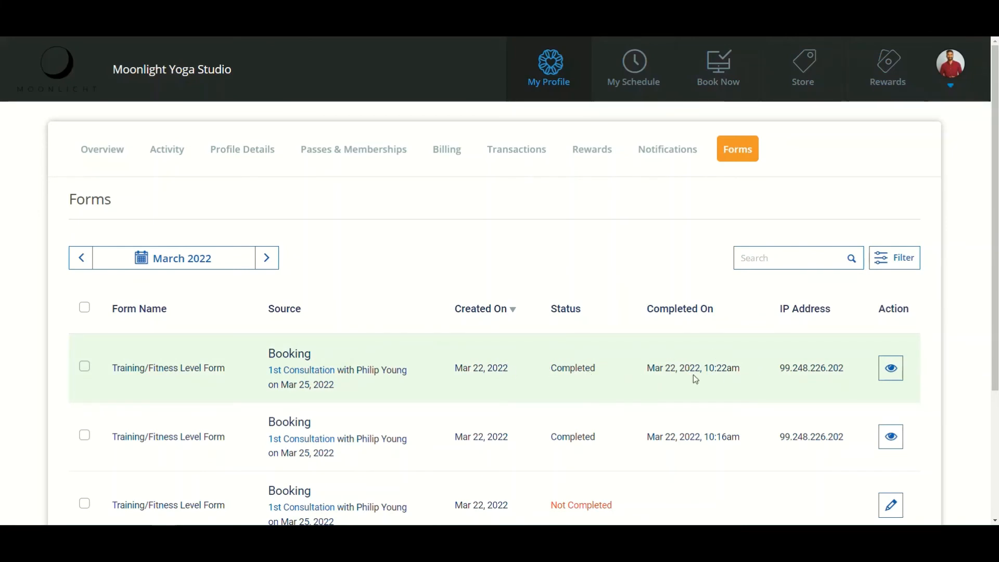
Review the submitted answers of the form completed Mar 22, 2022 at 10:22am through question 8, and close it
click(892, 368)
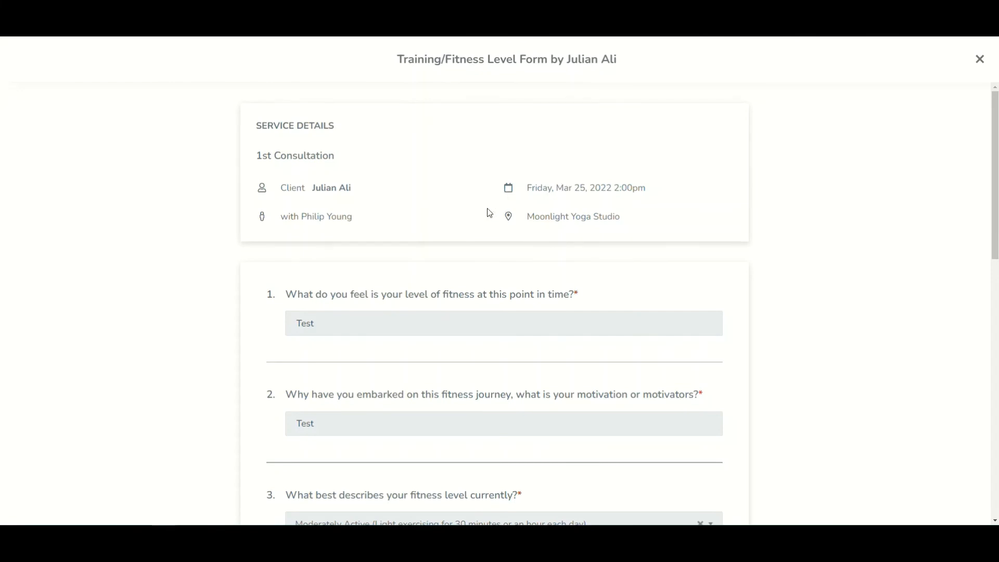
scroll(437, 220, down, 3)
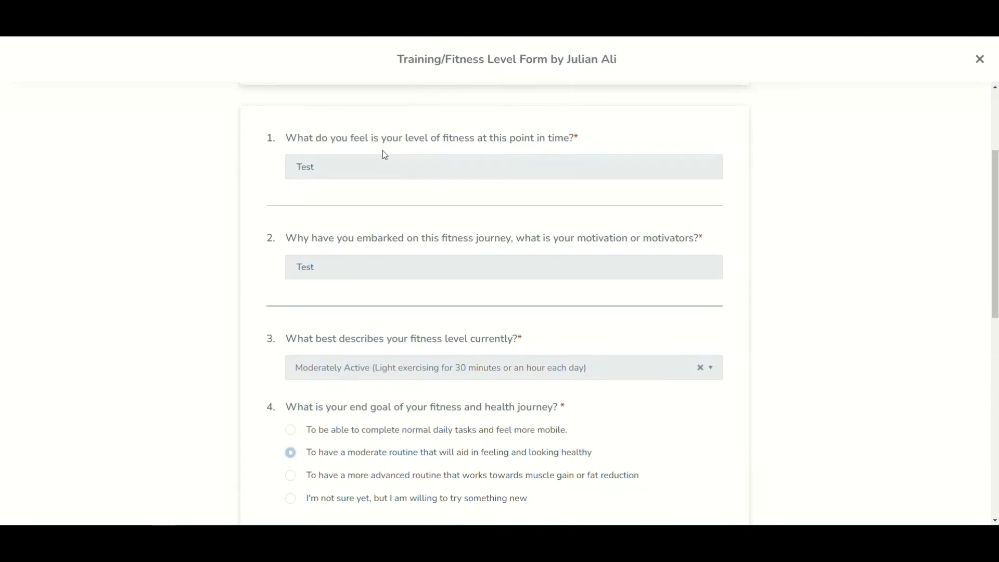
scroll(410, 197, down, 10)
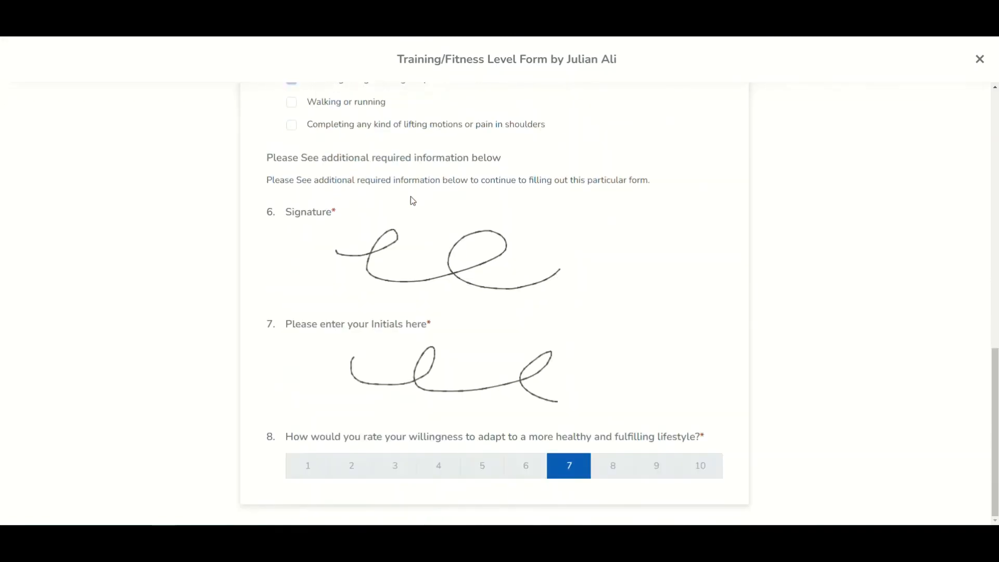
click(976, 60)
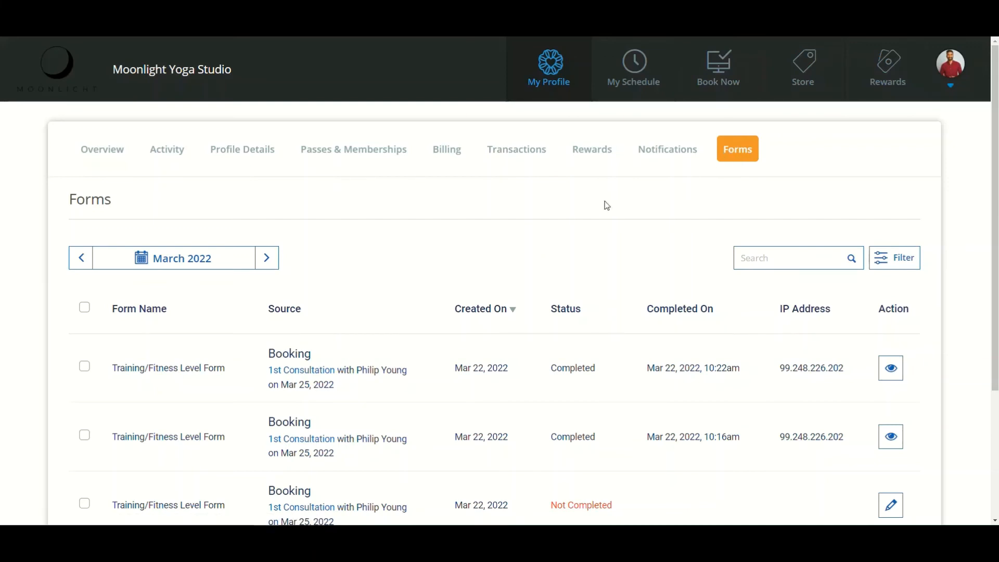
Select the newest completed form and the uncompleted form to see the bulk export and print options, and clear the selection
scroll(426, 266, down, 2)
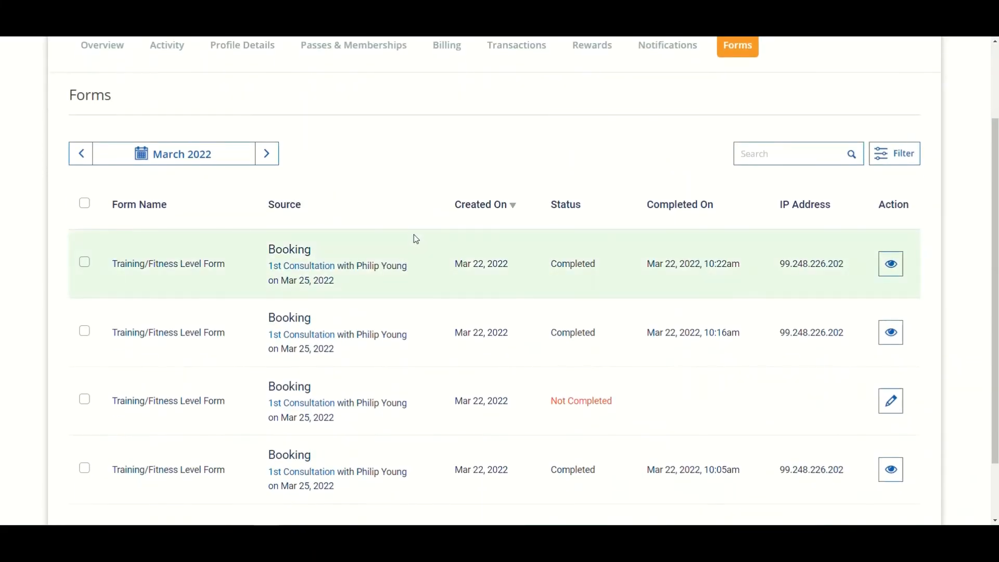
scroll(413, 240, up, 1)
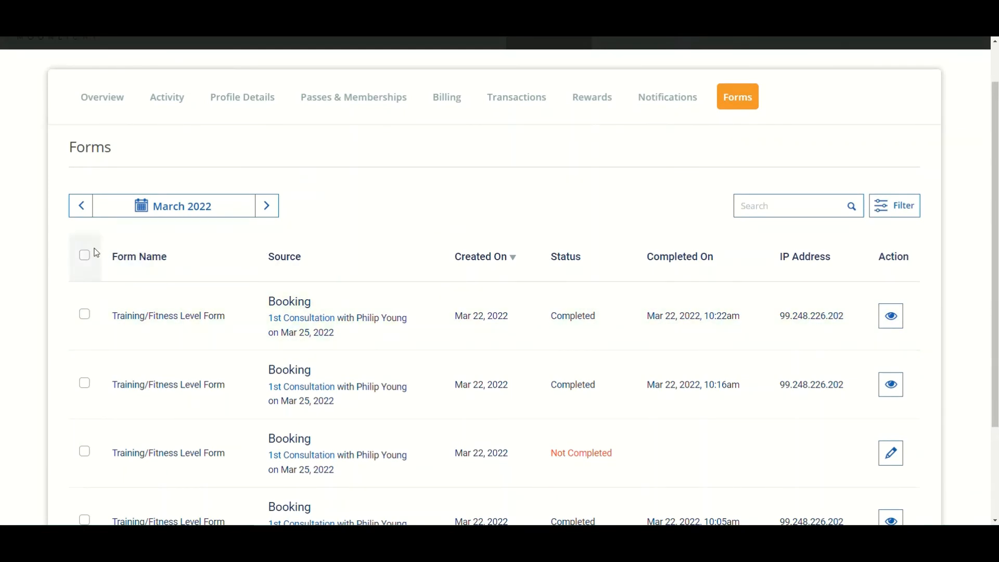
click(85, 314)
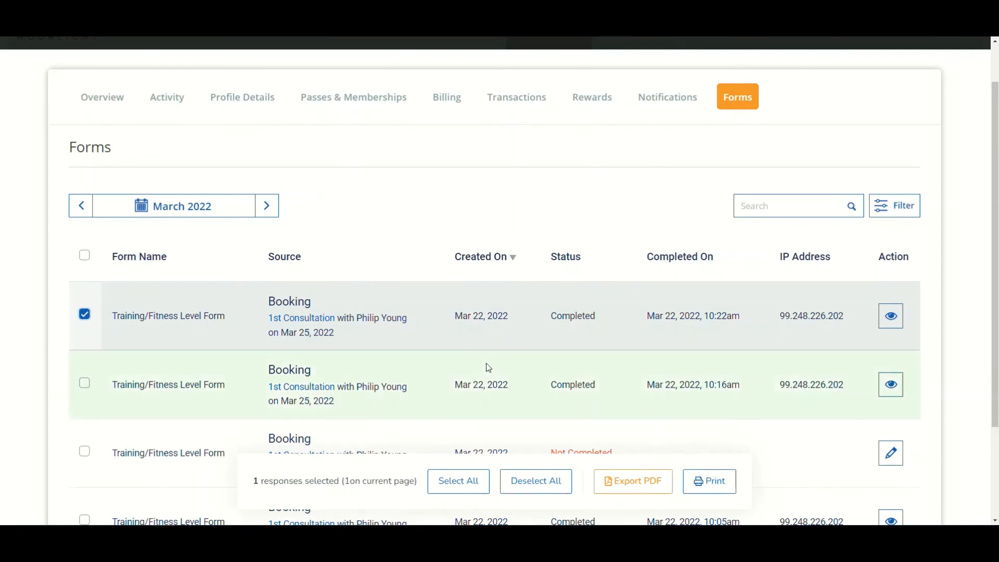
click(85, 453)
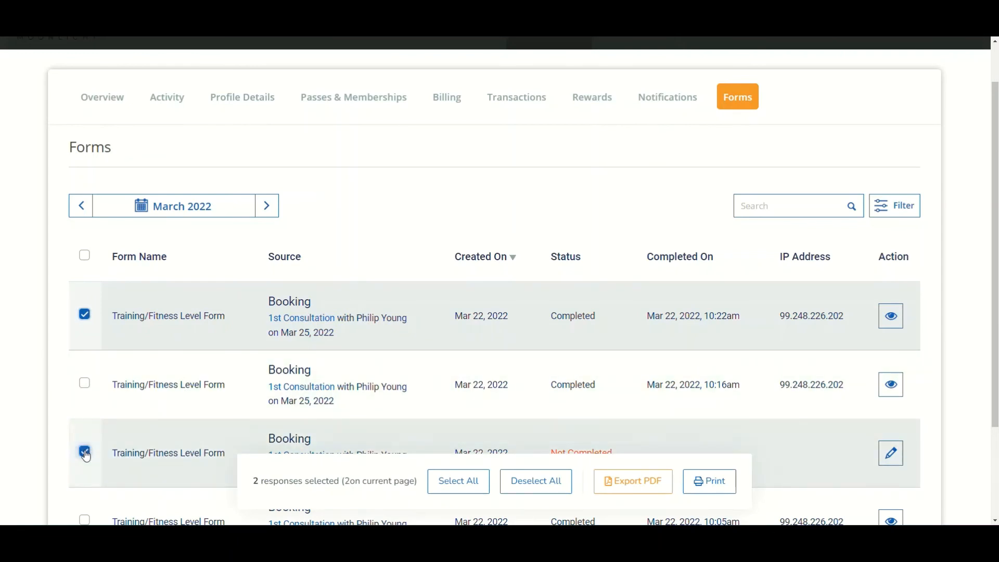
click(85, 314)
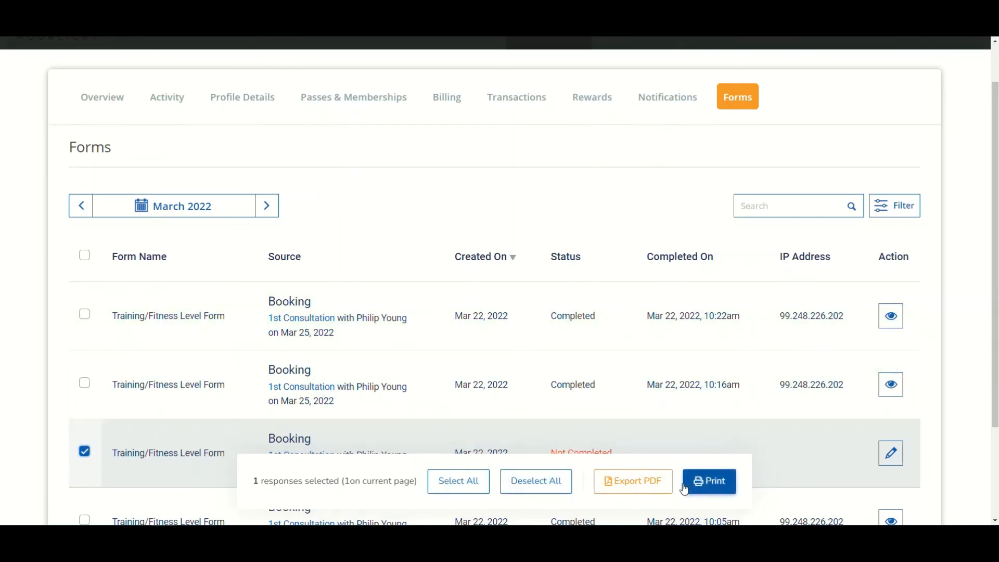
click(85, 452)
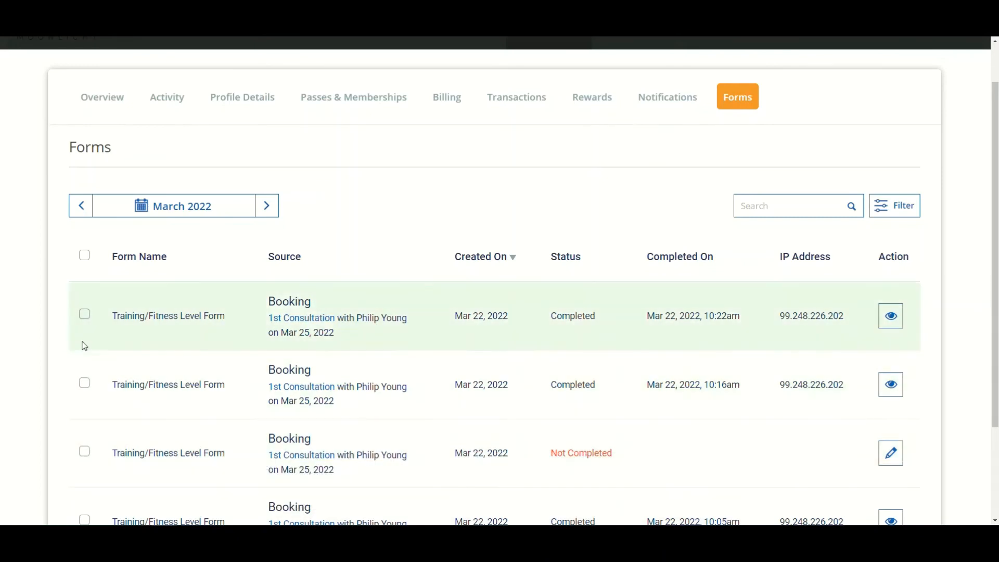
click(85, 314)
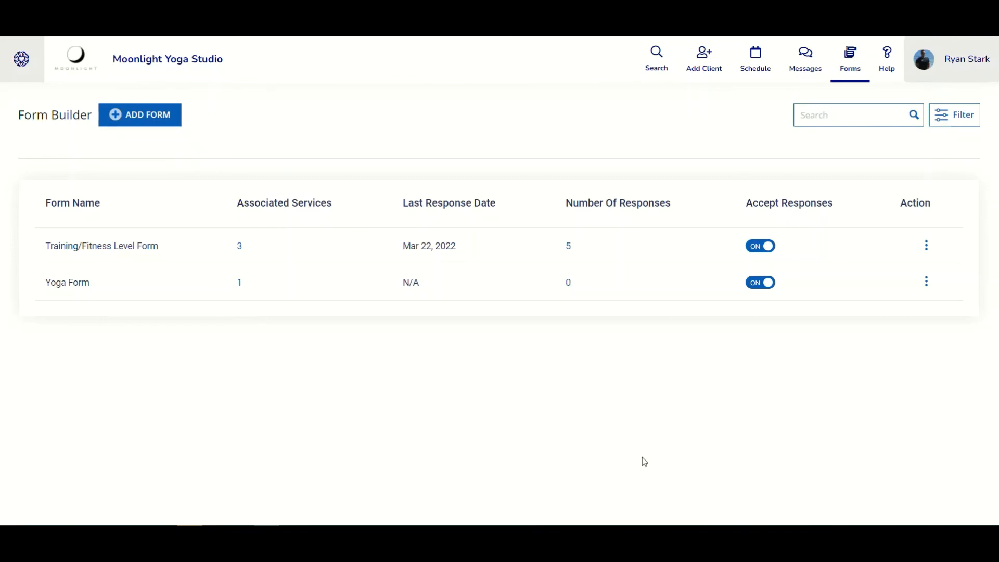
On the staff side, open the most recently viewed client's profile and display the Forms list under their documents
click(656, 55)
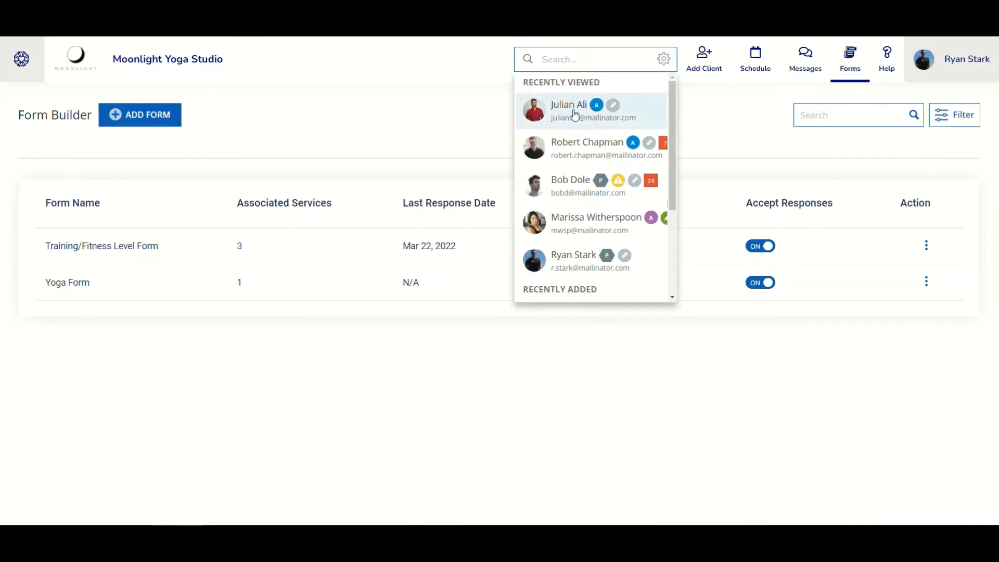
click(575, 114)
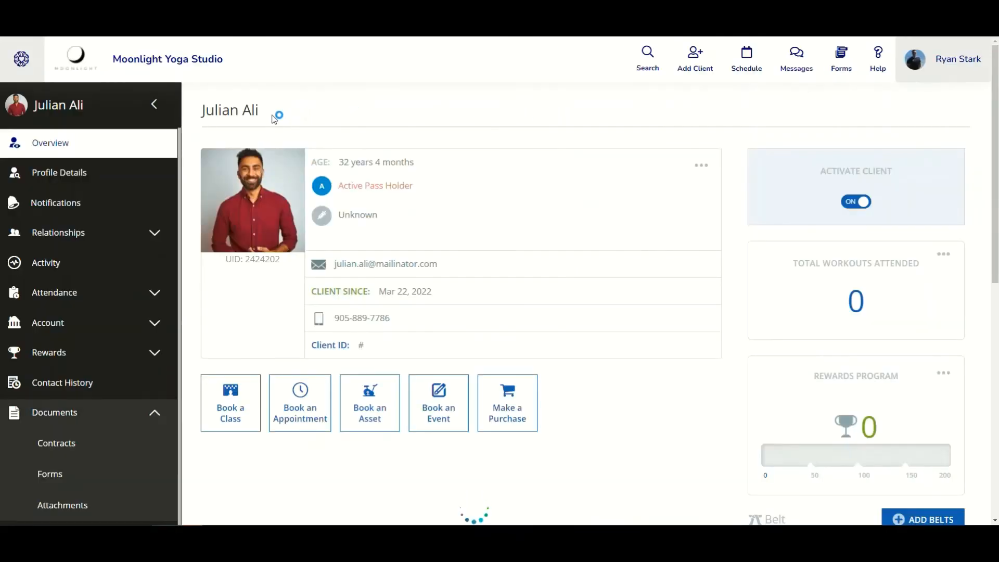
scroll(116, 297, down, 2)
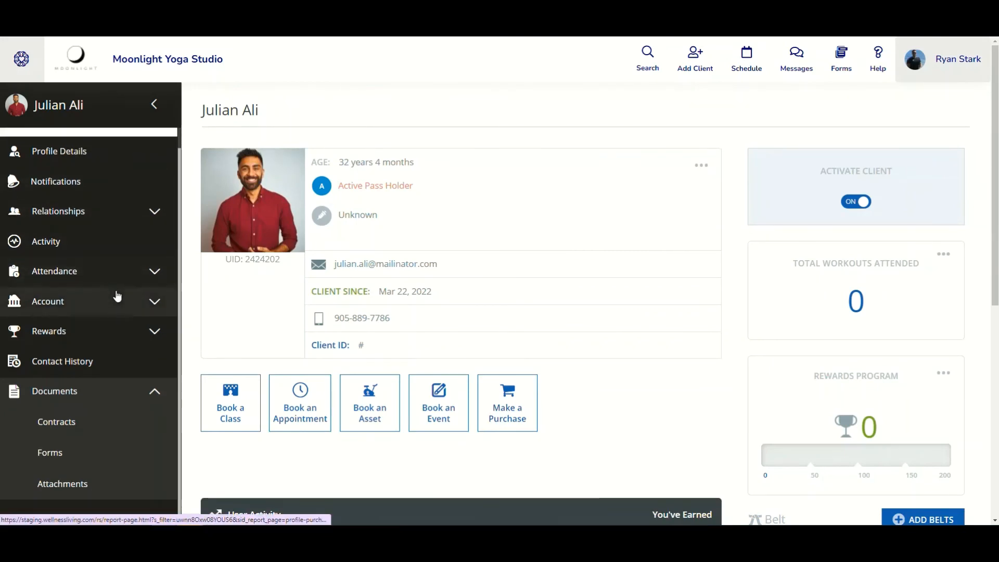
scroll(119, 300, down, 1)
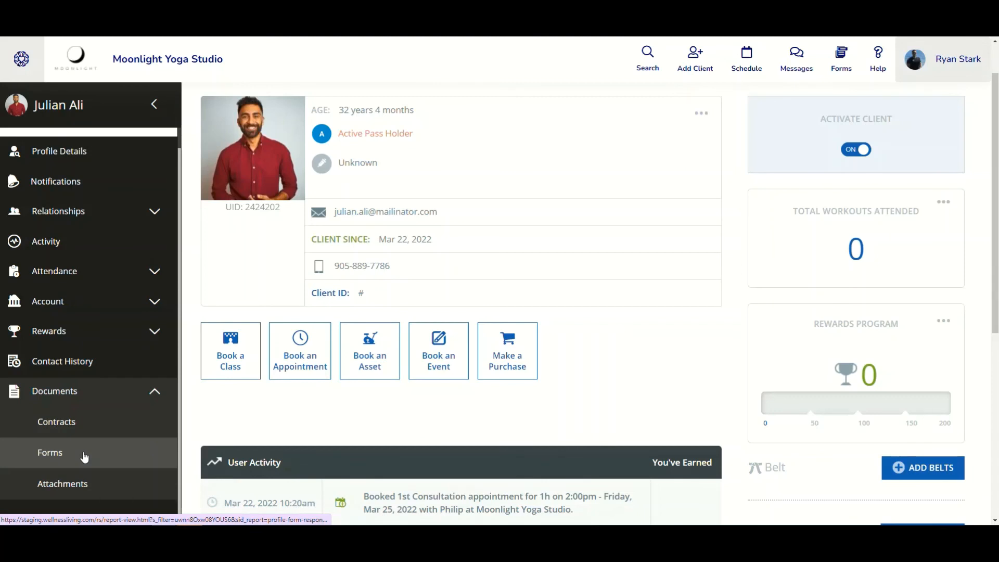
click(84, 456)
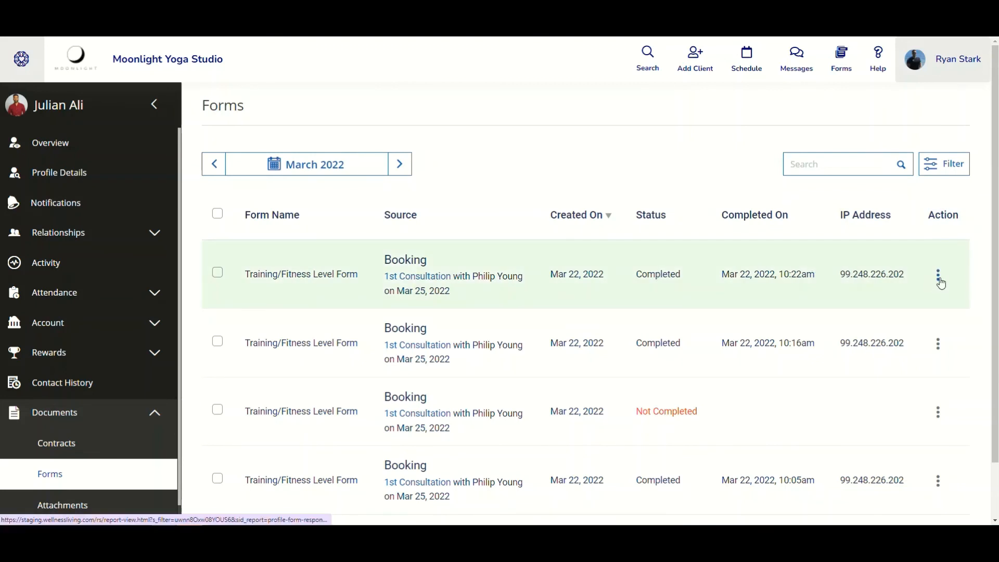
Show the response completed at 10:22am, review its form history and answers, close it, and check its other available actions
click(939, 282)
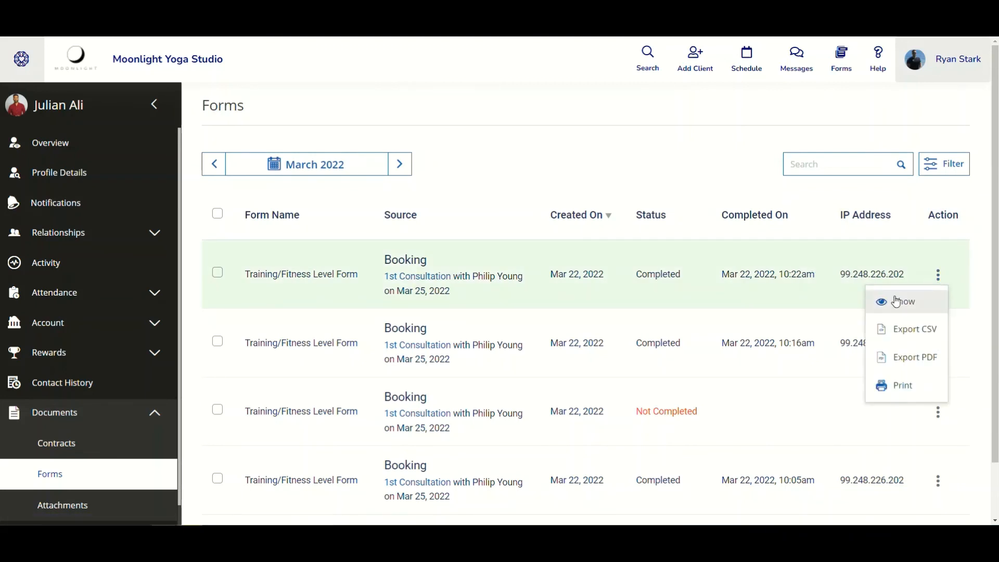
click(895, 307)
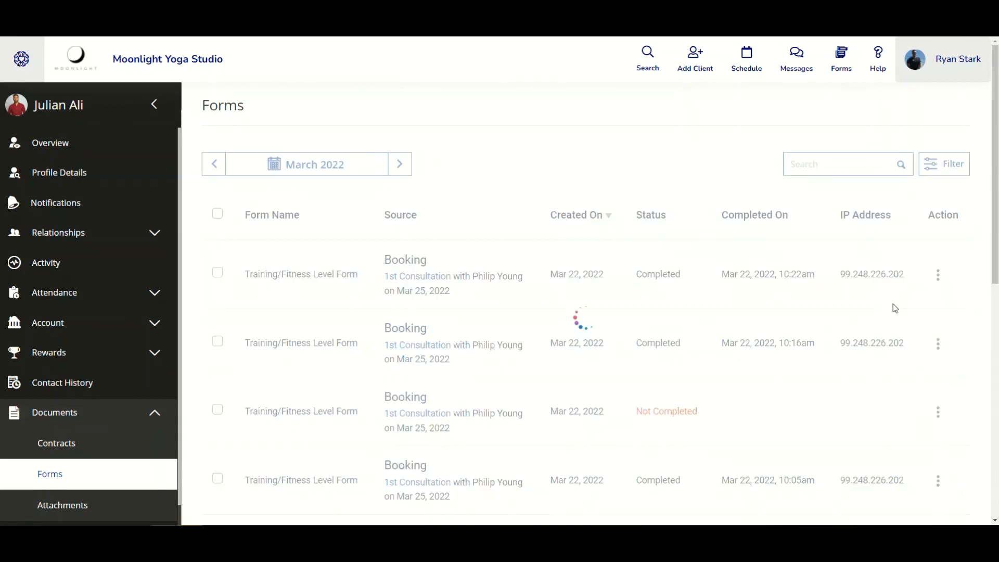
scroll(467, 208, down, 14)
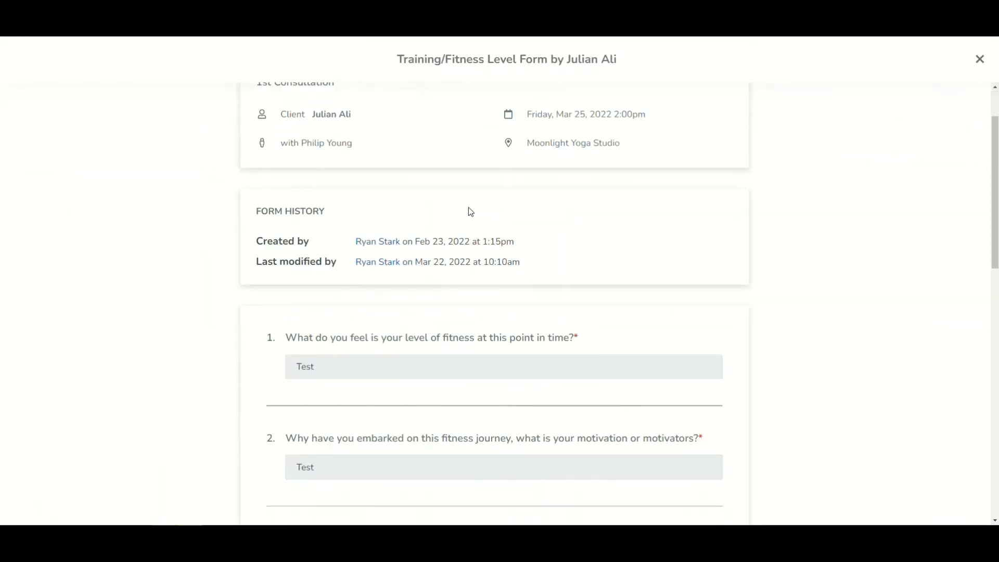
scroll(471, 212, down, 2)
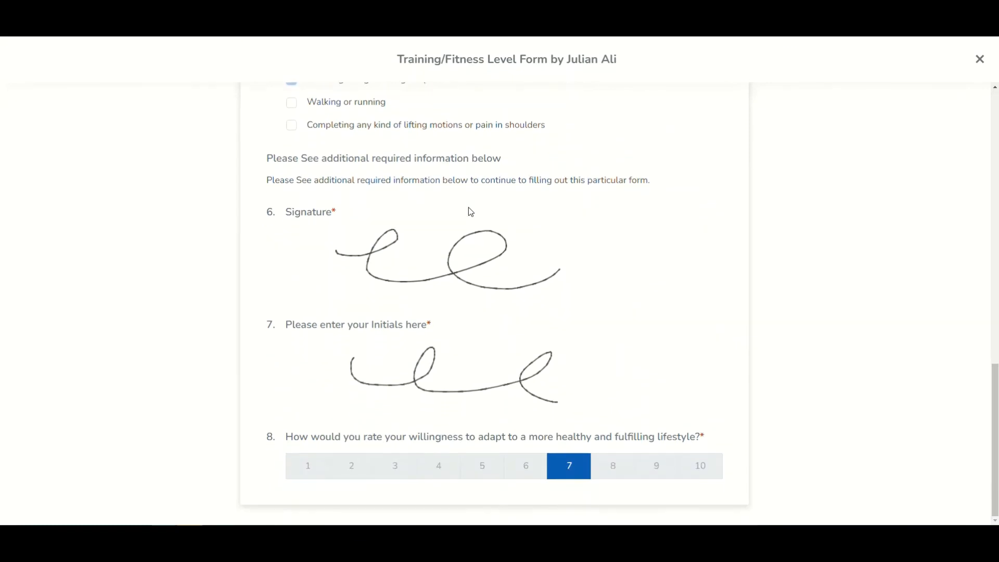
click(980, 59)
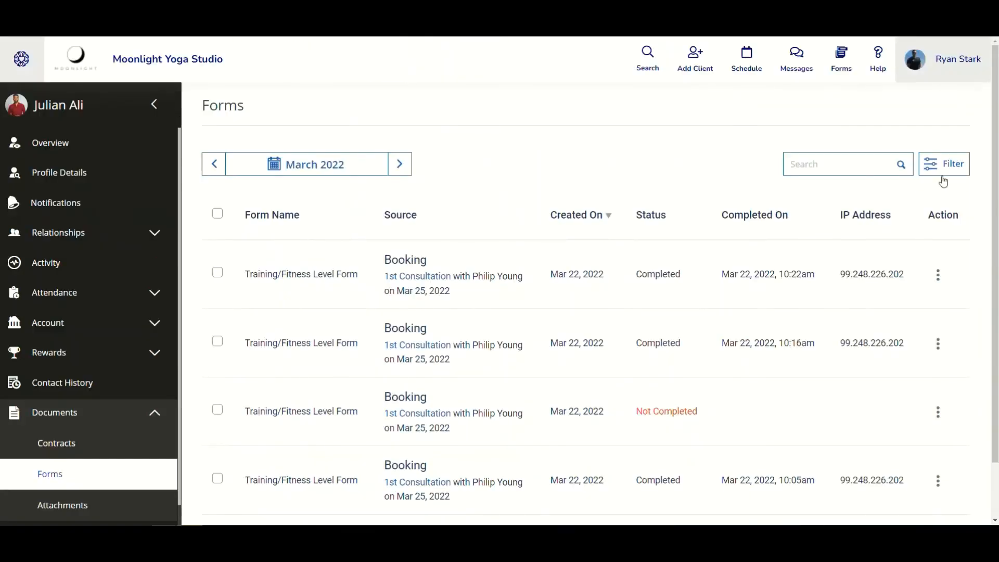
click(938, 275)
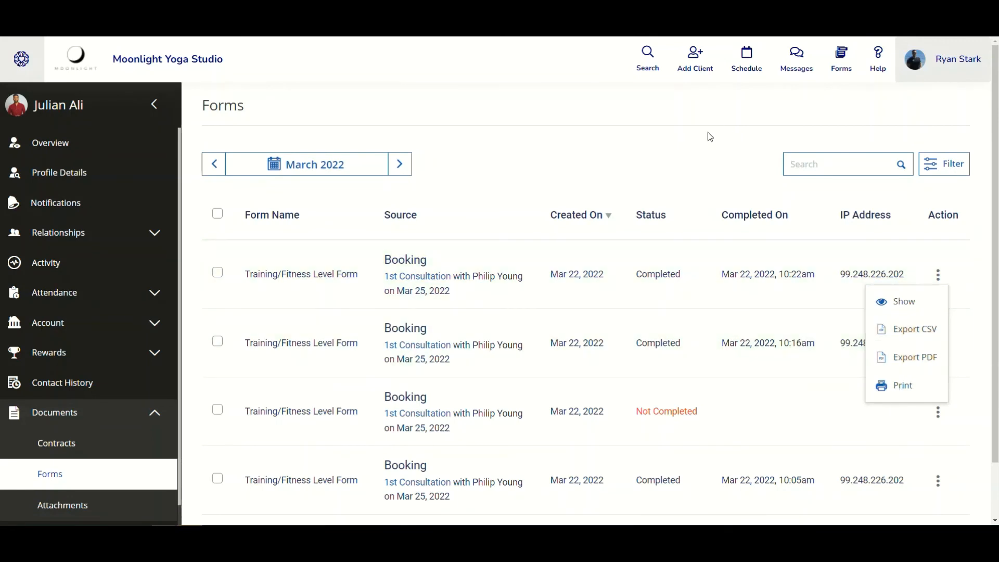
click(709, 151)
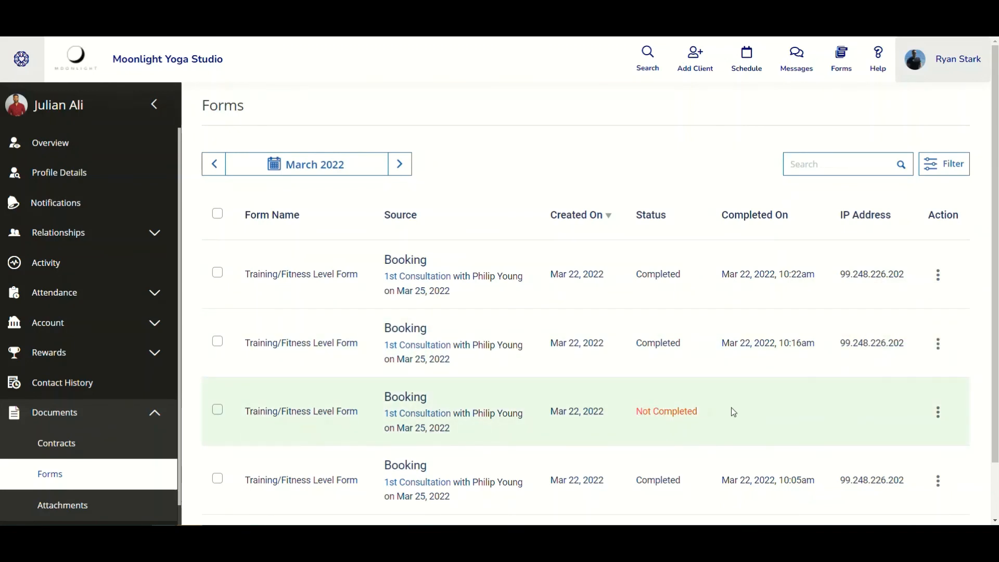
Show the uncompleted Training/Fitness Level Form, review its questions through question 8, and close it
click(940, 418)
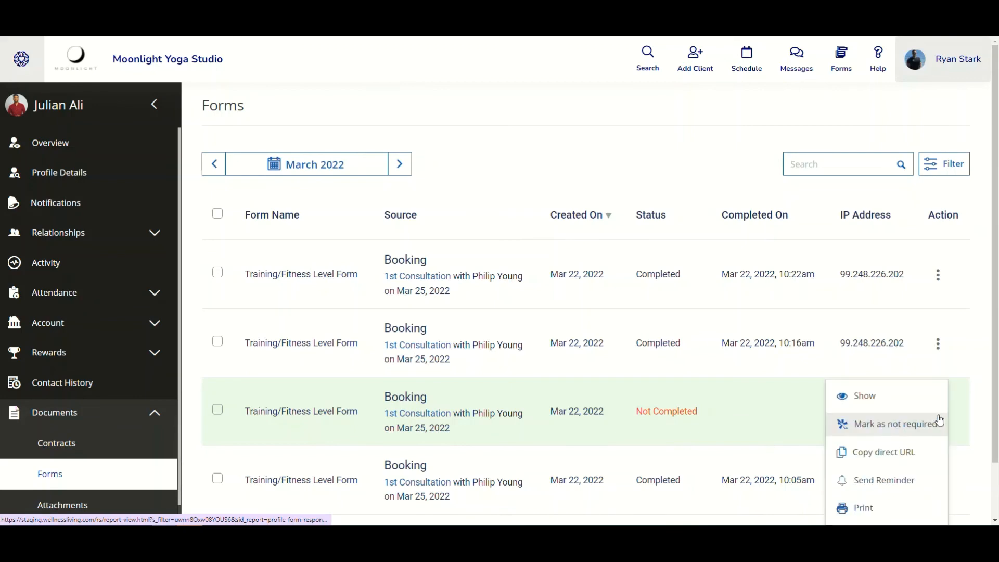
click(884, 460)
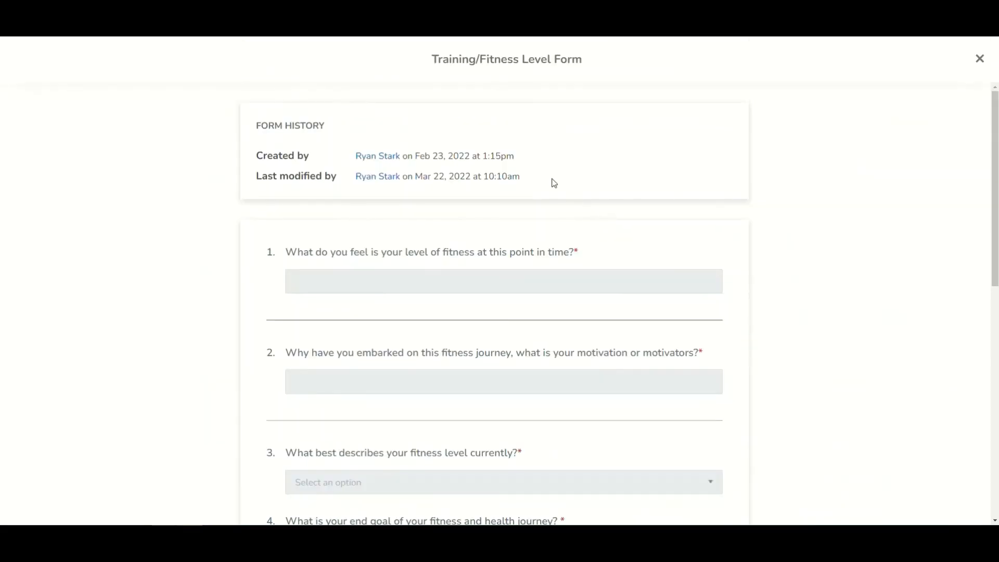
scroll(553, 183, down, 7)
scroll(552, 183, down, 3)
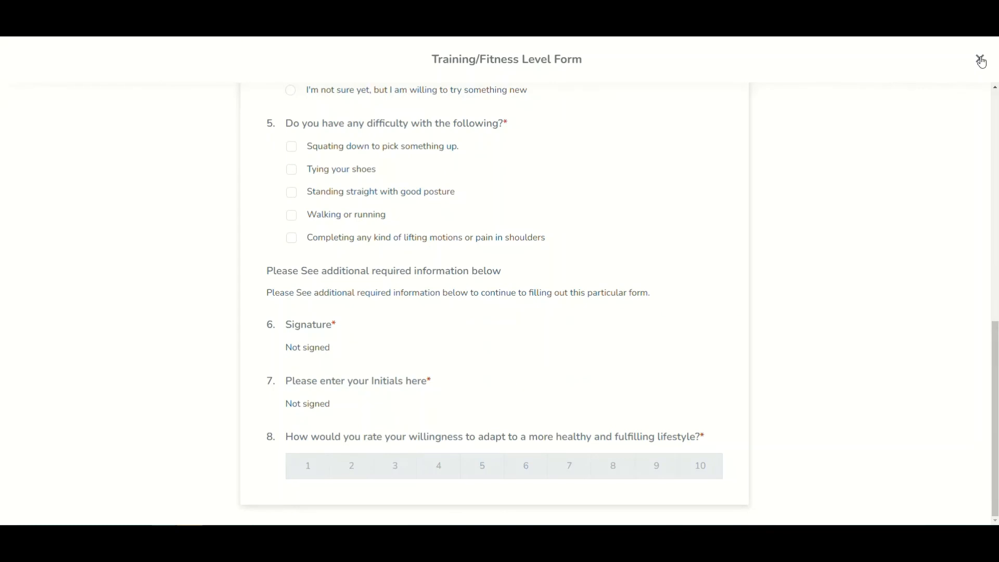
click(982, 61)
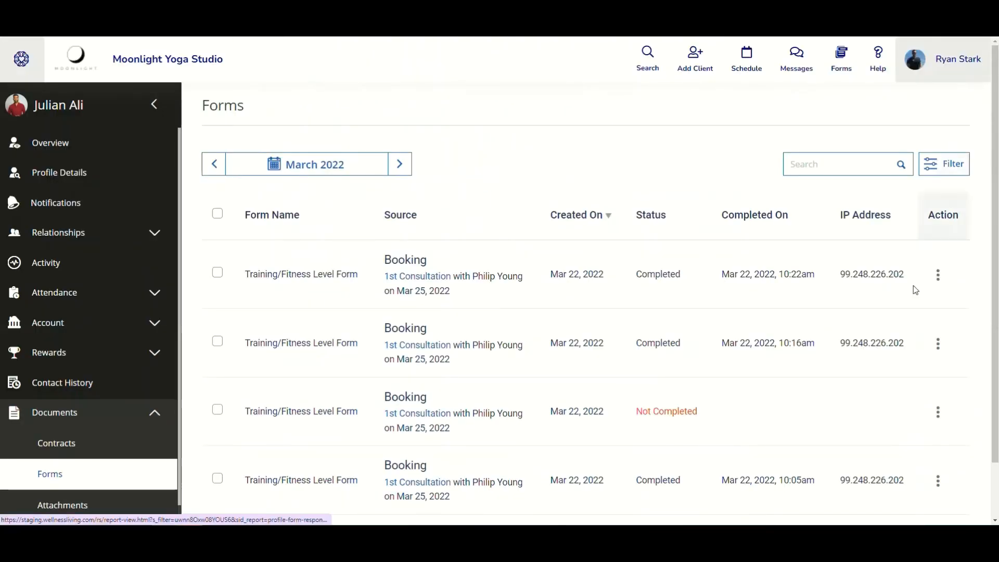
Mark the uncompleted Training/Fitness Level Form as not required, reverse that change, and check its remaining actions
click(937, 411)
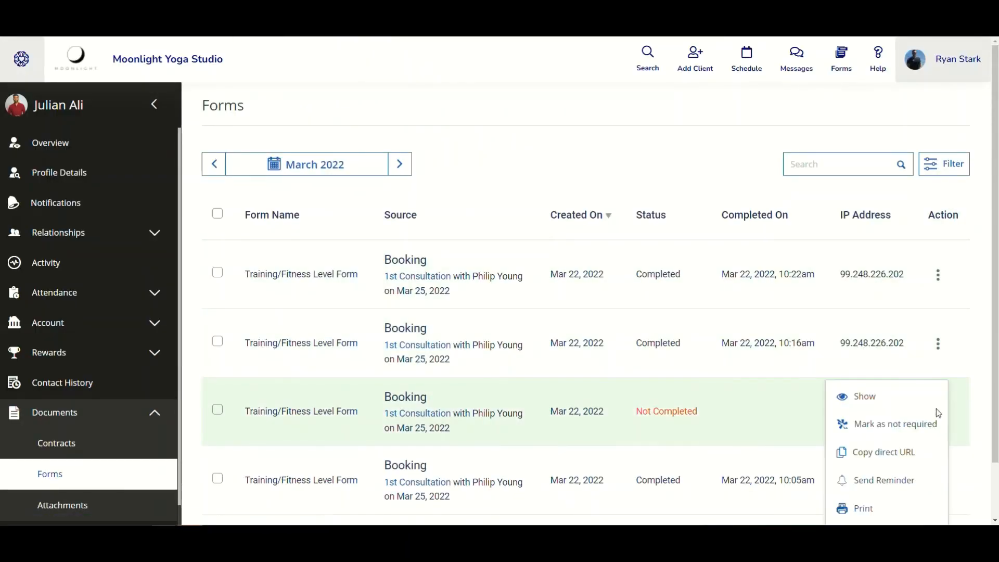
click(912, 424)
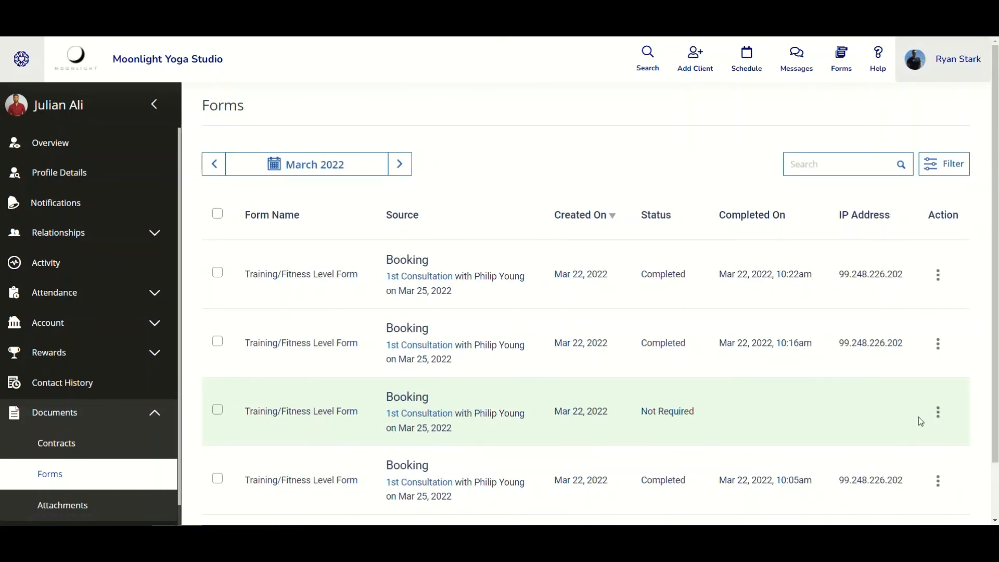
click(938, 411)
click(905, 442)
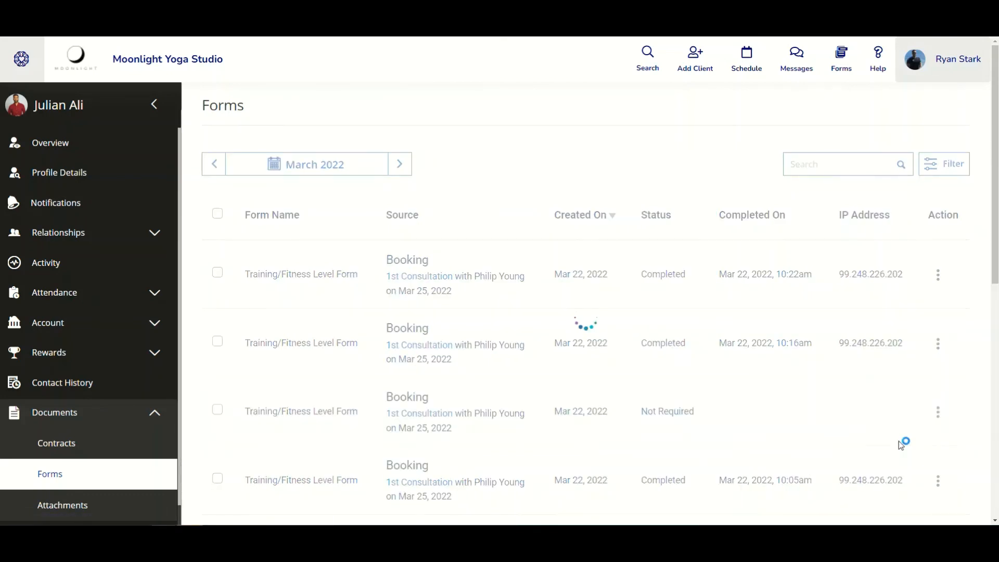
click(938, 412)
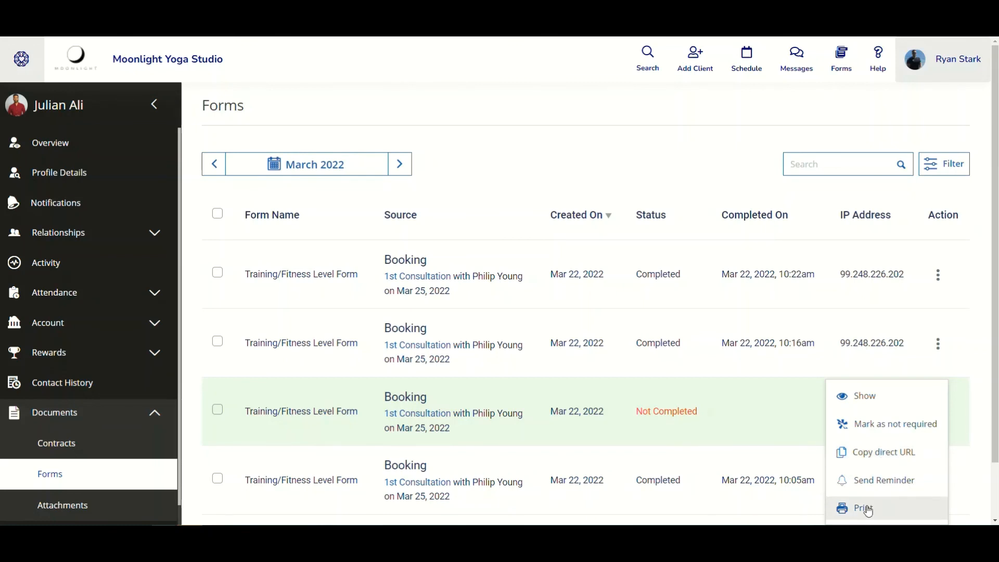
click(575, 148)
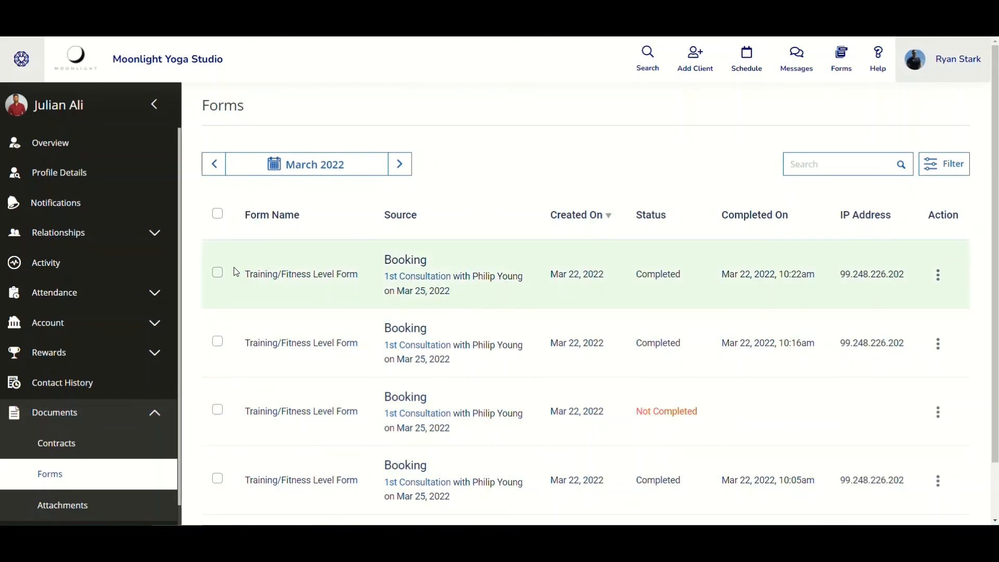
Select the response completed at 10:22am, extend the selection to all of the client's form responses, and clear it
click(218, 275)
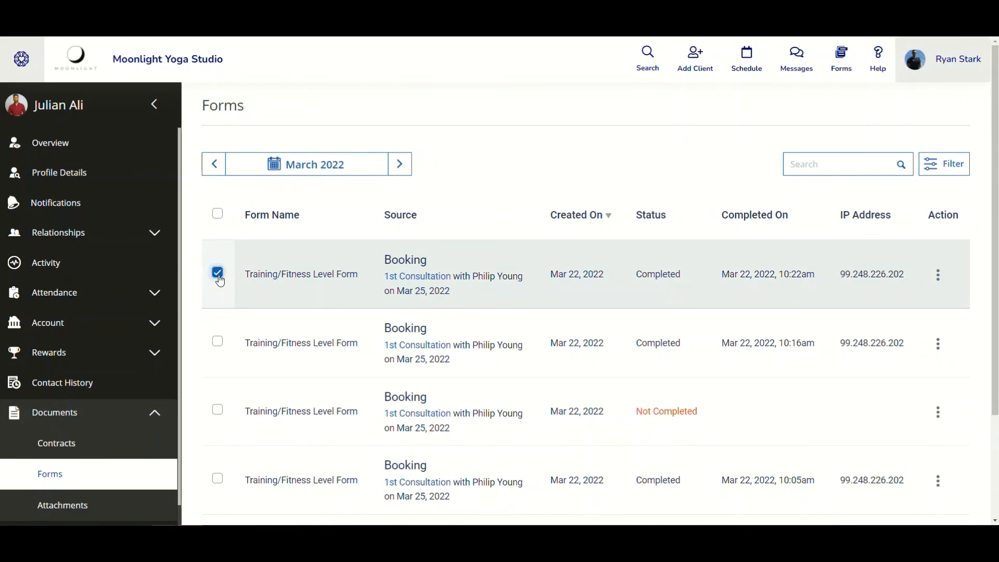
scroll(205, 268, down, 1)
scroll(205, 268, up, 1)
scroll(205, 268, down, 1)
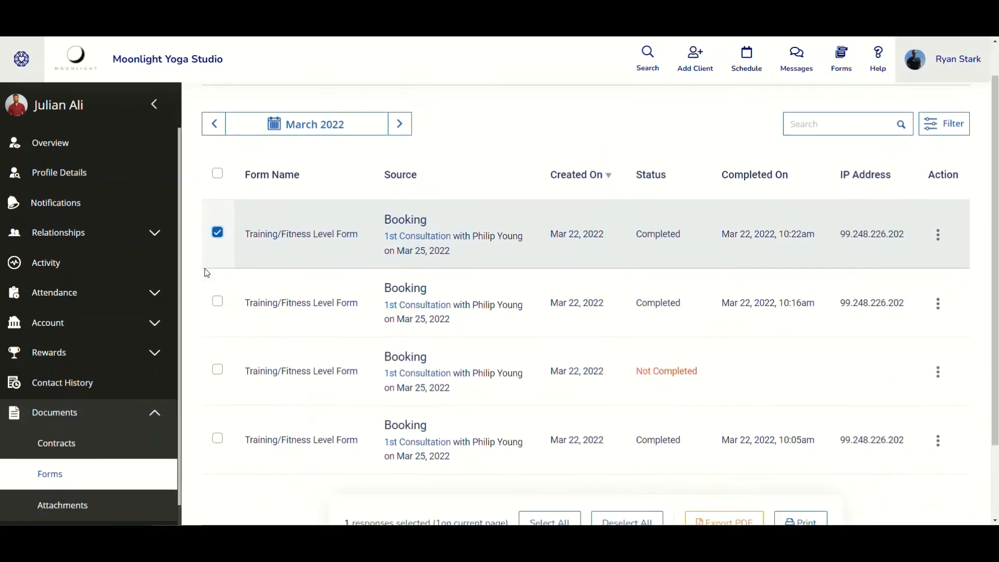
scroll(205, 270, down, 2)
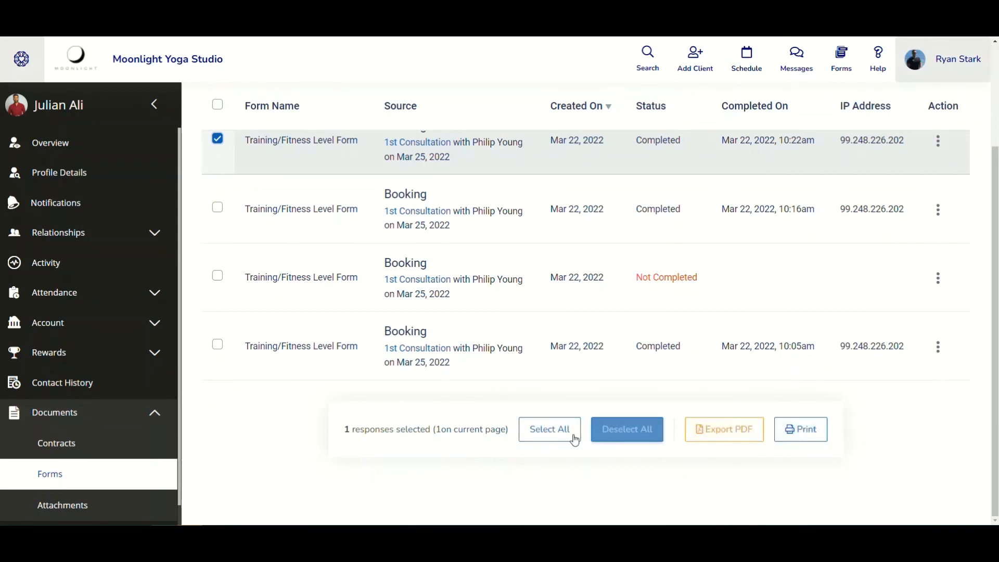
click(574, 440)
click(619, 430)
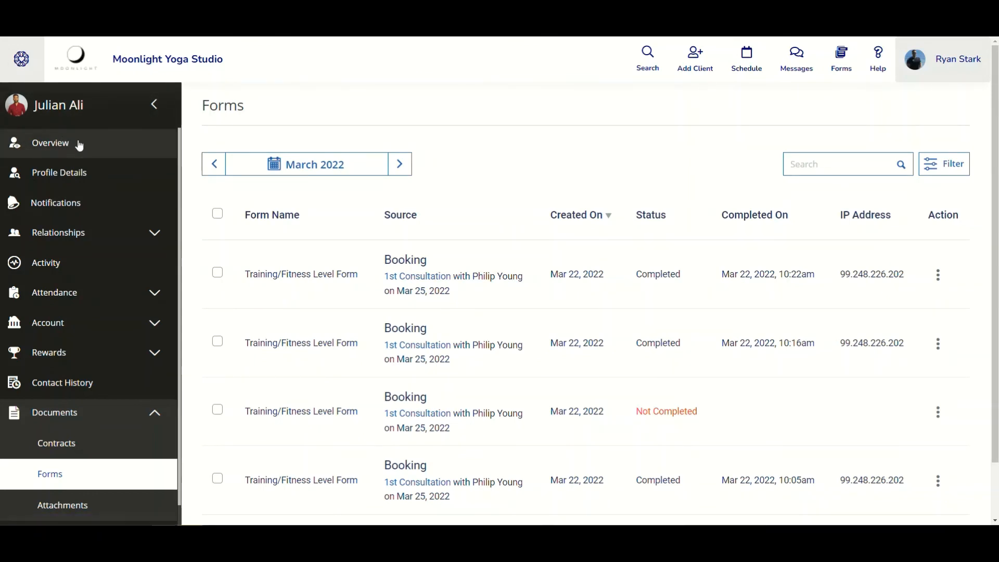
From the client's overview, start booking an appointment for Friday, Apr 1, 2022 at 1:00pm
click(66, 143)
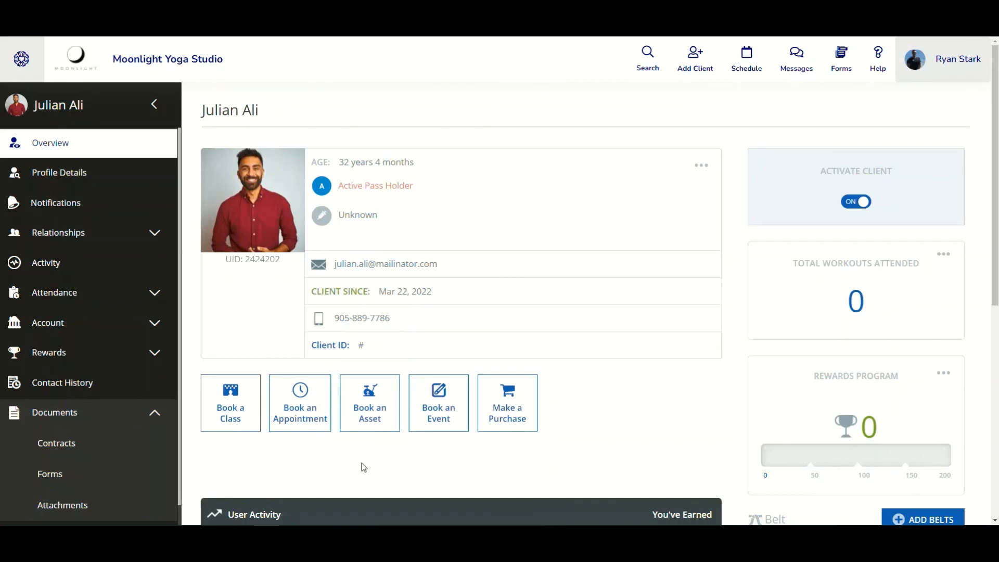
click(307, 418)
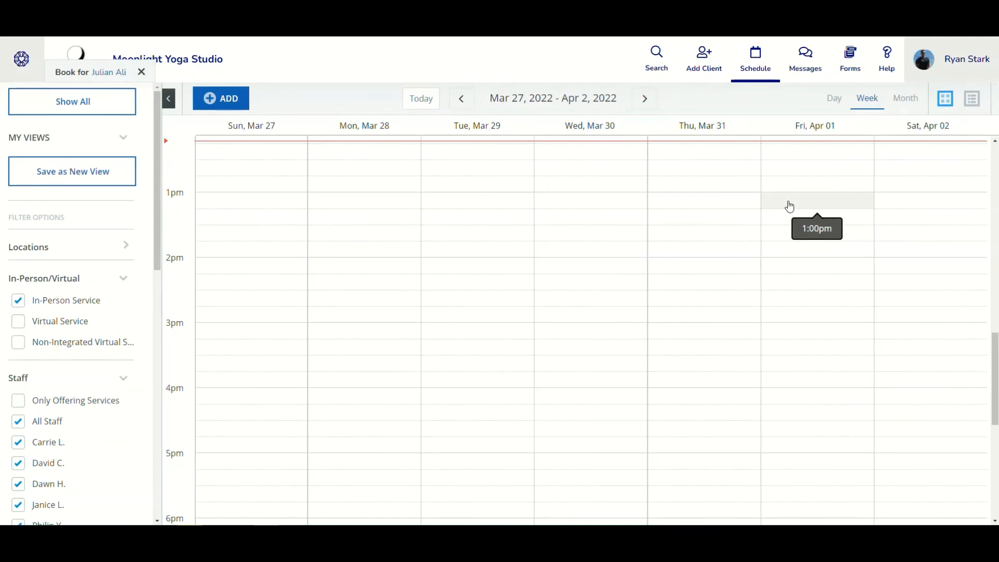
click(789, 207)
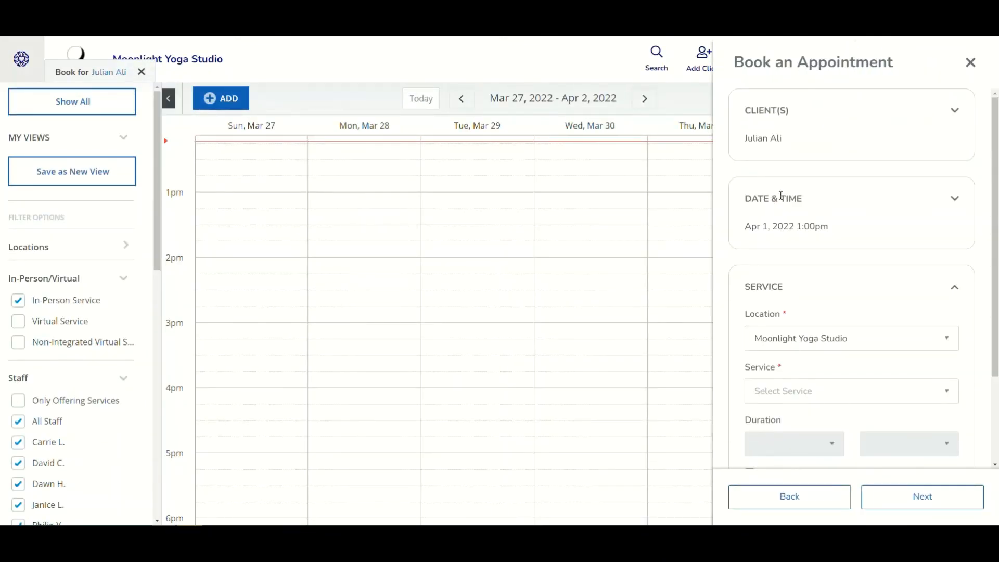
Set the service to Follow Up Sessions ($20.00), keep Any Gender as the staff preference, and expand the assets and intake form sections
scroll(763, 245, down, 2)
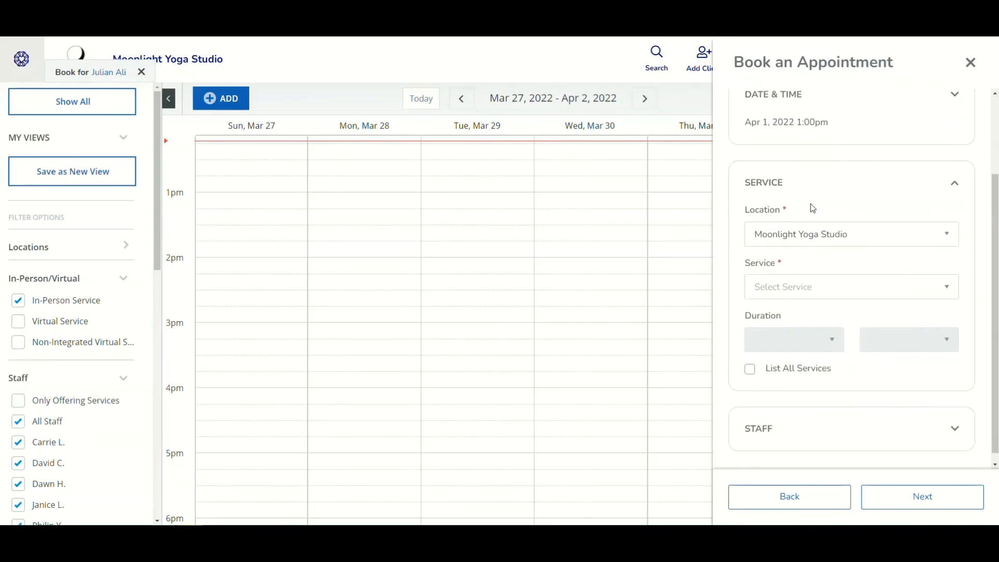
click(836, 290)
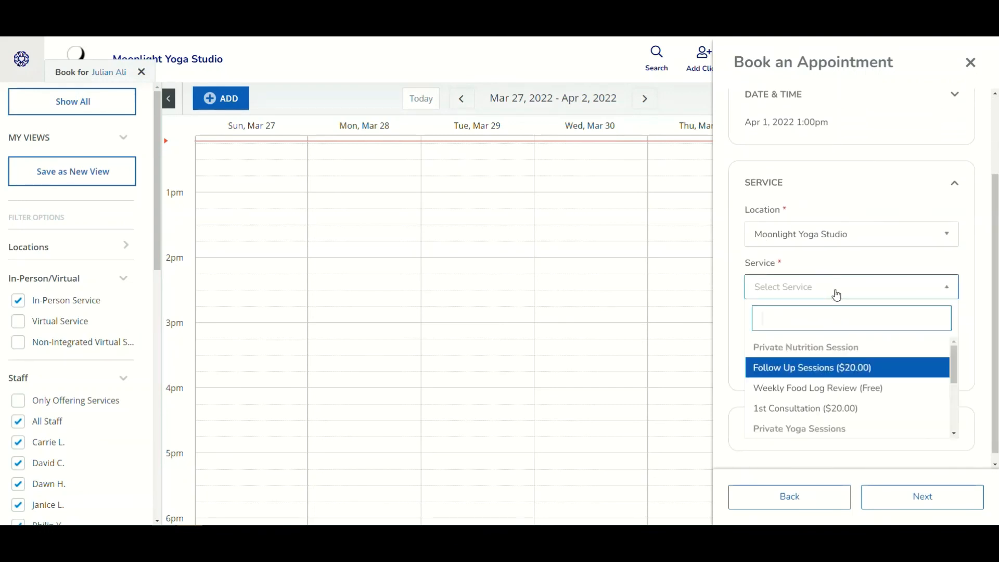
click(801, 375)
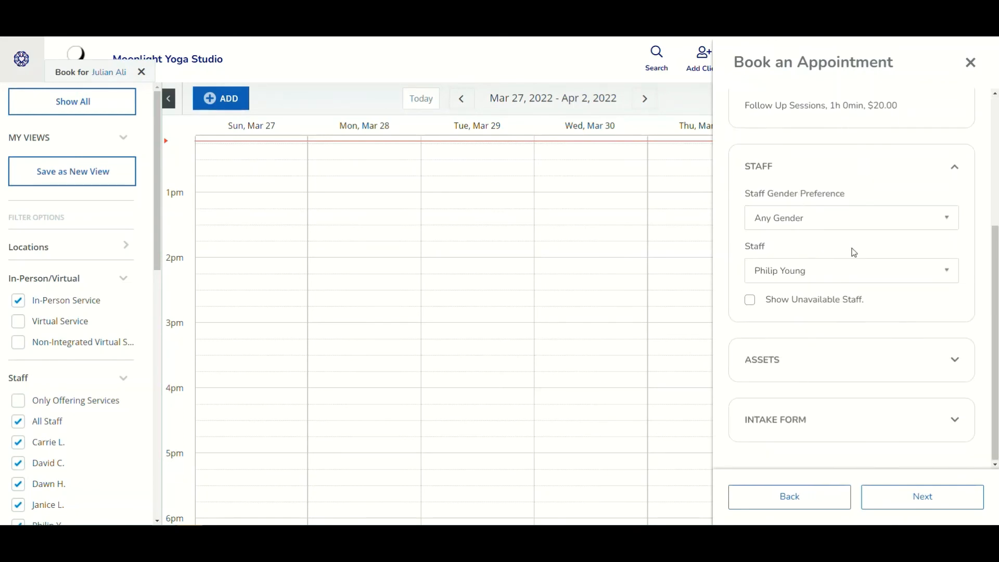
click(861, 272)
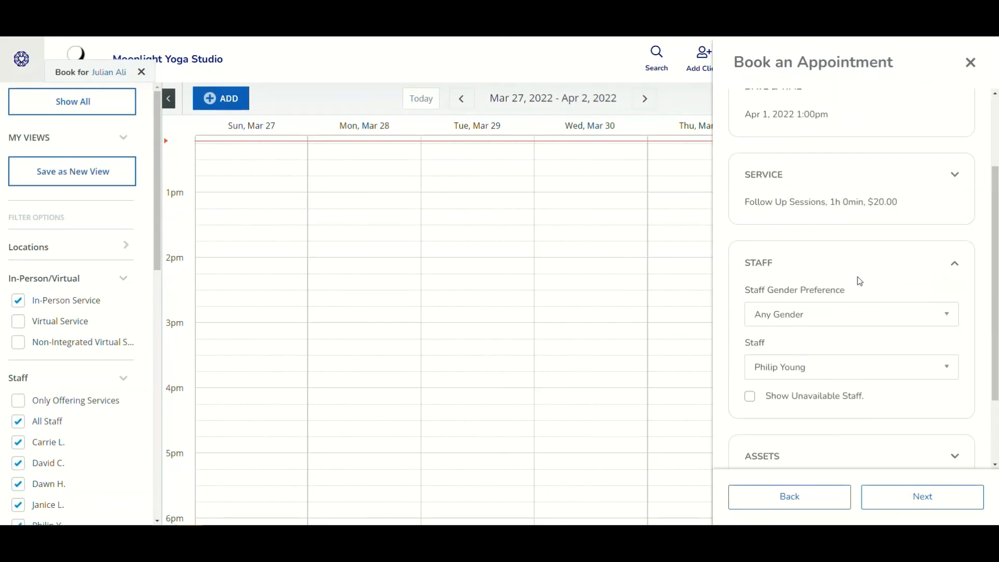
click(843, 270)
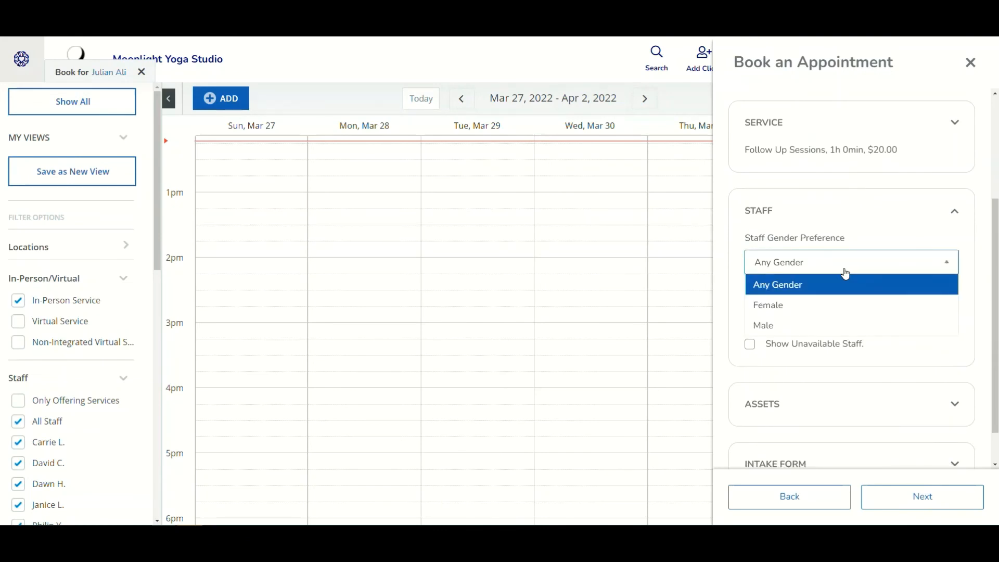
click(844, 280)
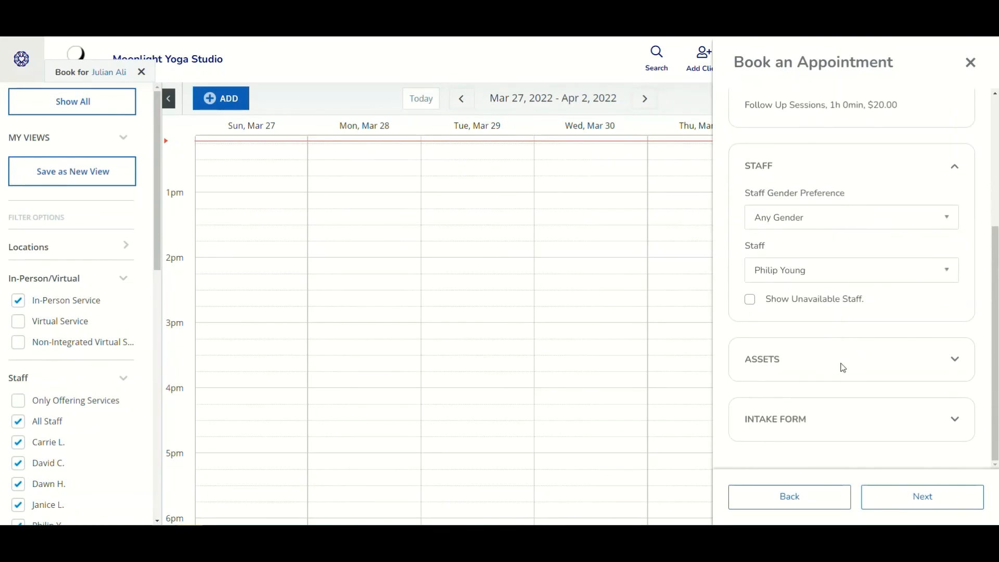
click(842, 366)
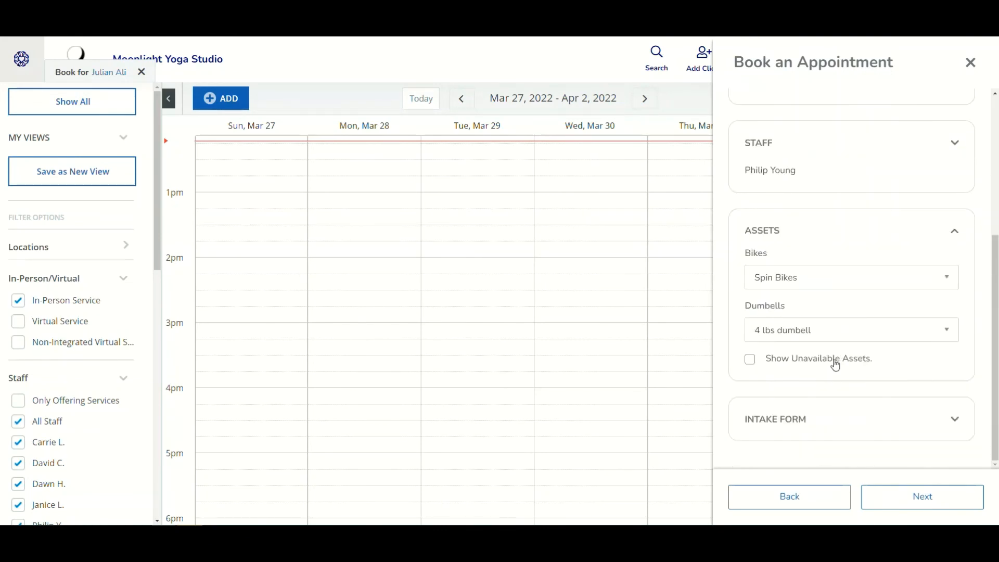
click(850, 423)
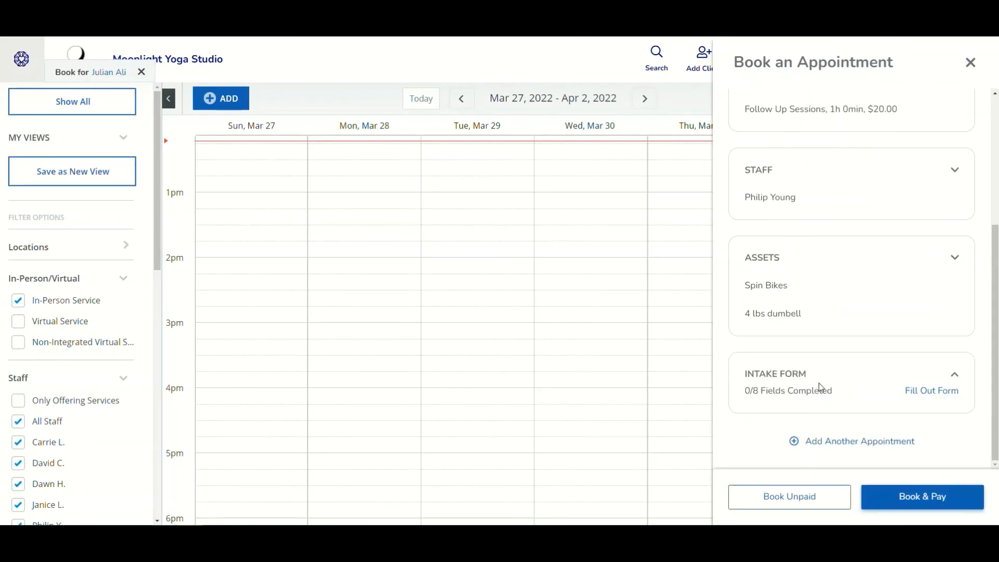
Open the booking's intake form for filling out and answer questions 1 and 2 with "Test"
click(930, 398)
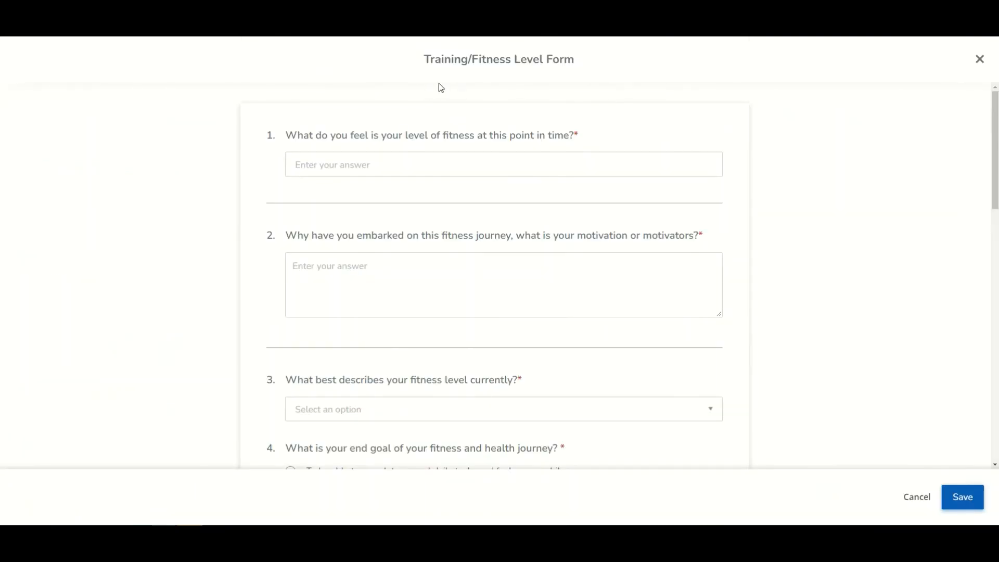
click(469, 154)
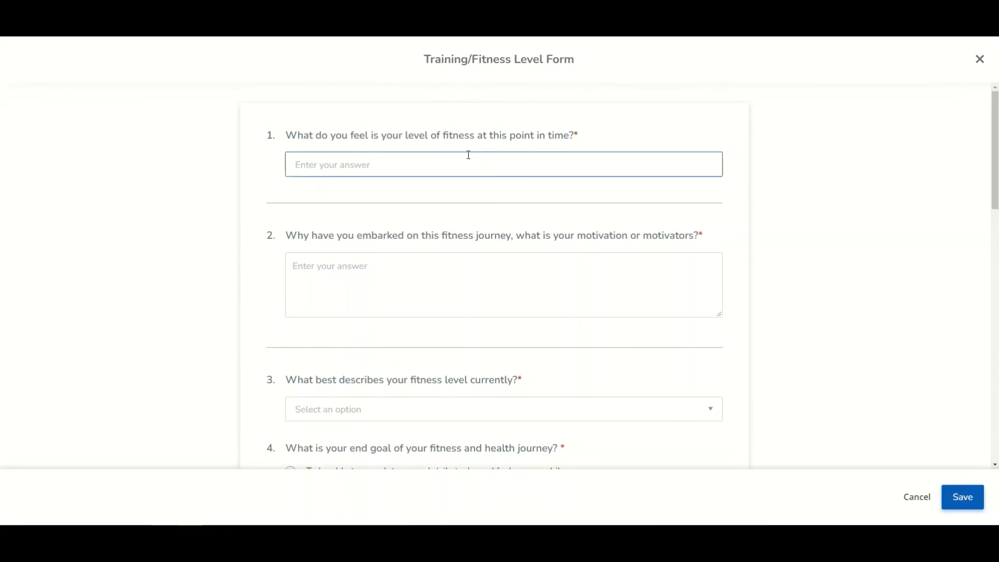
text(Test)
drag(318, 159, 295, 166)
click(361, 278)
text(Test)
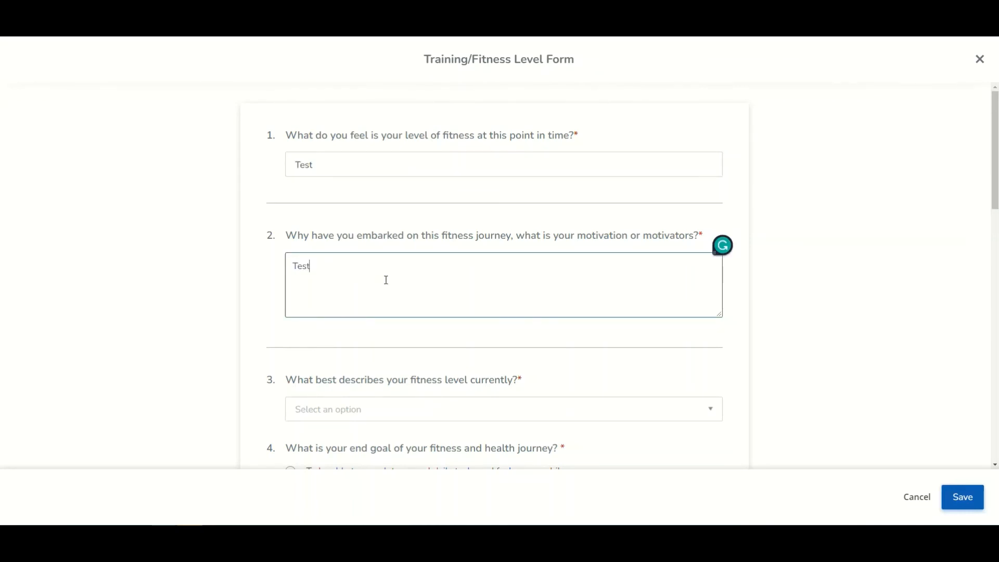
Answer question 3 with Somewhat Active, question 4 with the more advanced routine, and question 5 with Standing straight with good posture
scroll(385, 281, down, 2)
click(399, 307)
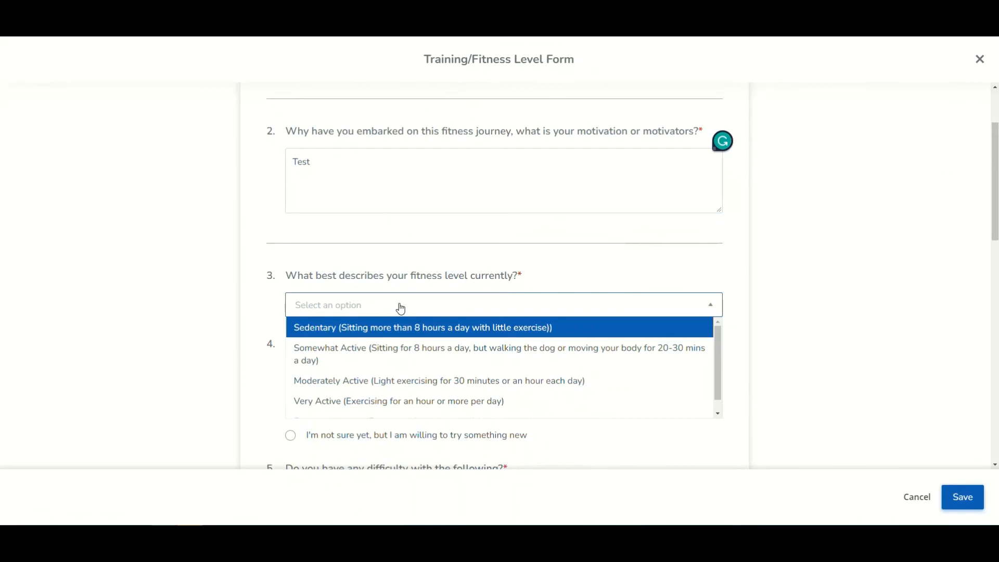
click(385, 355)
scroll(364, 358, down, 1)
click(362, 358)
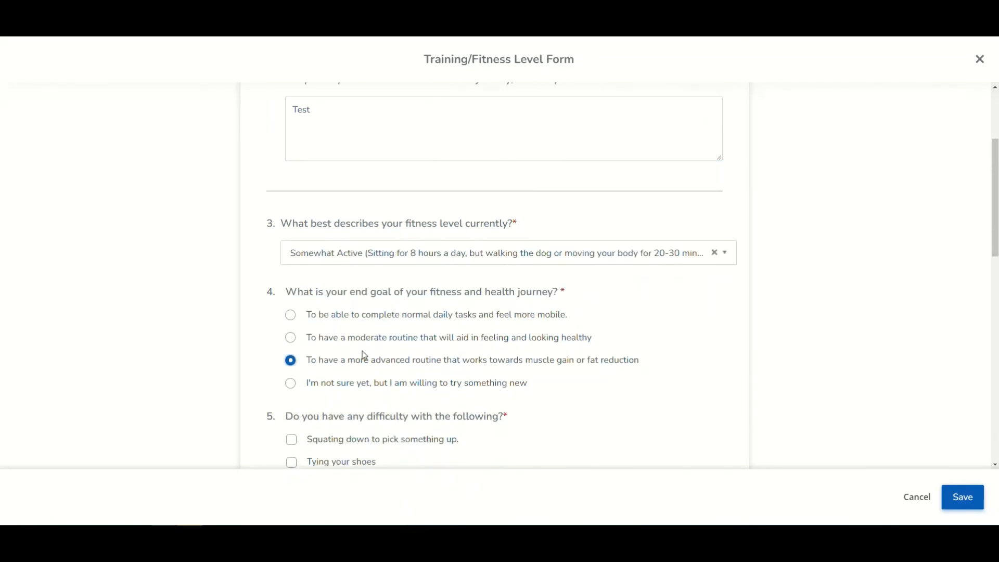
scroll(362, 354, down, 3)
scroll(362, 351, down, 1)
click(314, 331)
scroll(370, 335, down, 4)
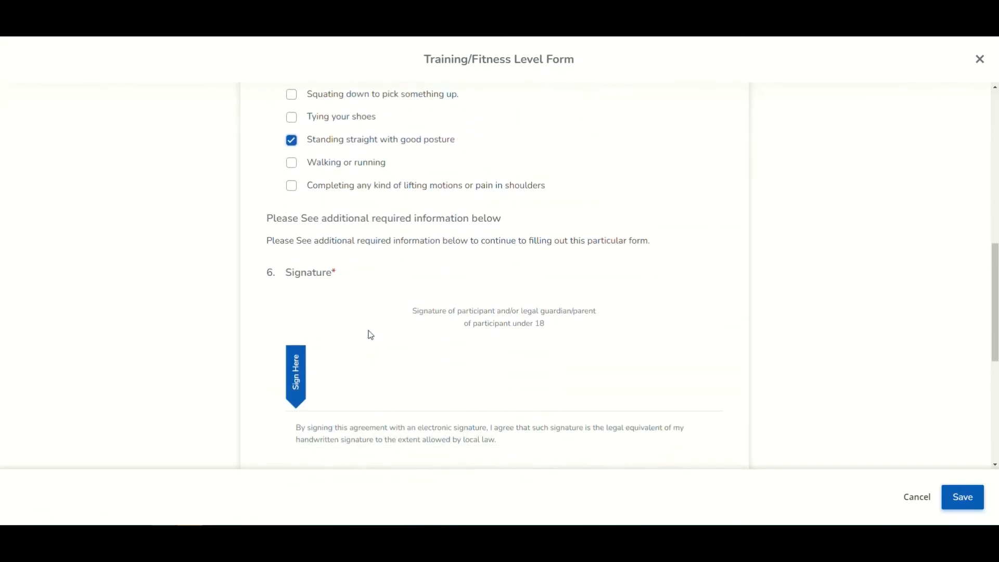
Draw the signature and initials, rate the willingness to adapt as 8, and save the intake form
mouse_move(382, 344)
mouse_down()
mouse_move(448, 323)
mouse_move(574, 369)
mouse_up()
scroll(545, 348, down, 4)
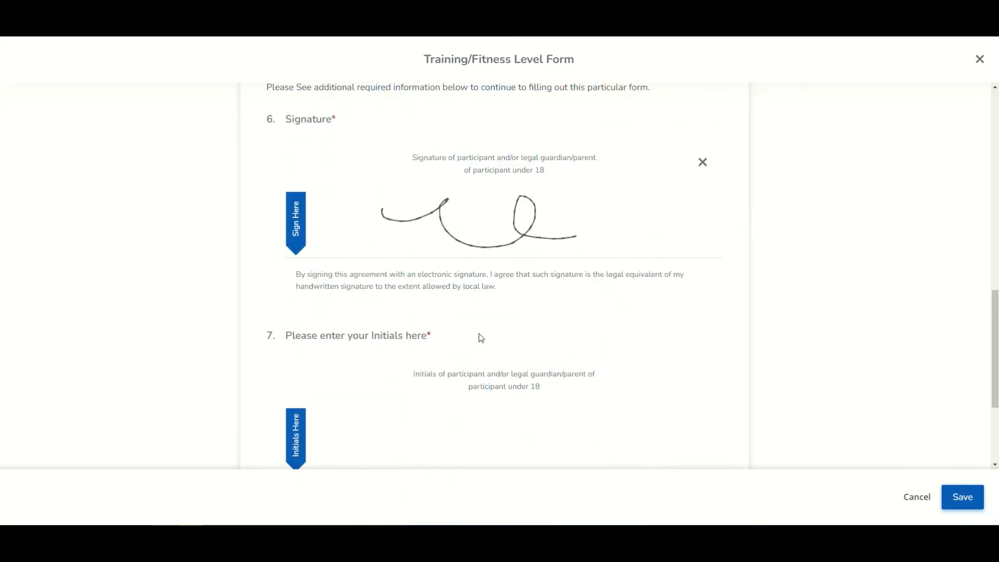
mouse_move(372, 348)
mouse_down()
mouse_move(486, 370)
mouse_move(643, 378)
mouse_up()
scroll(586, 352, down, 2)
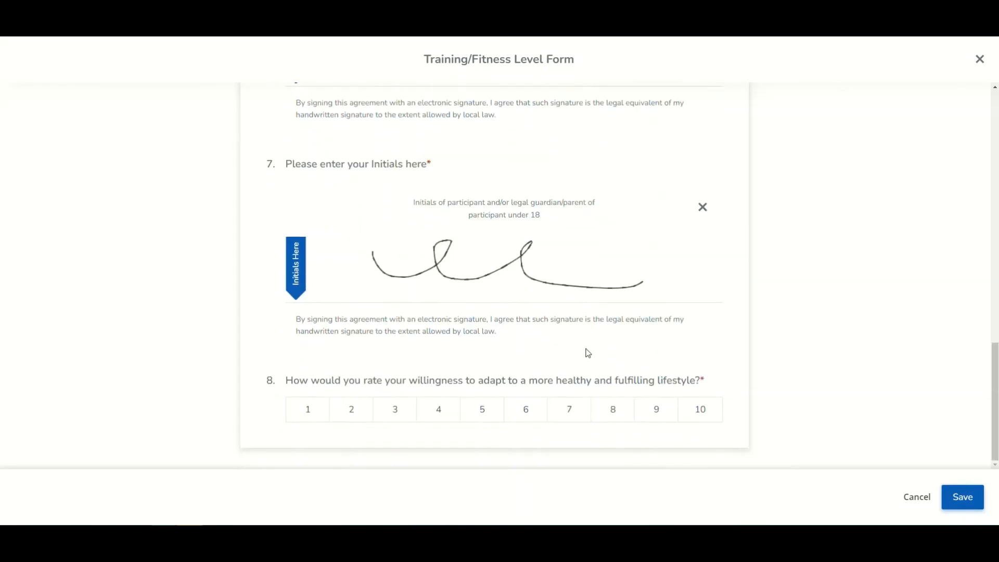
click(619, 413)
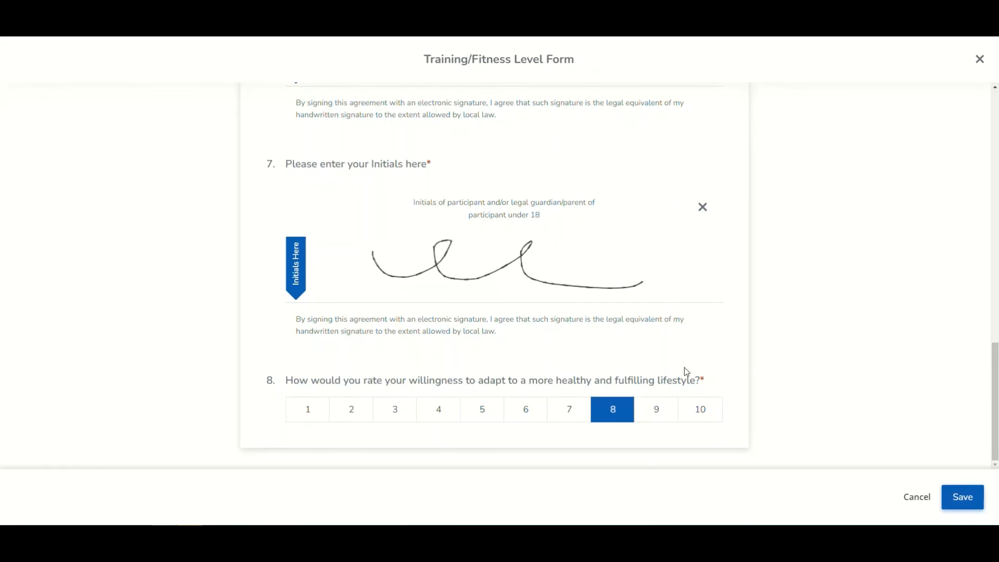
click(961, 498)
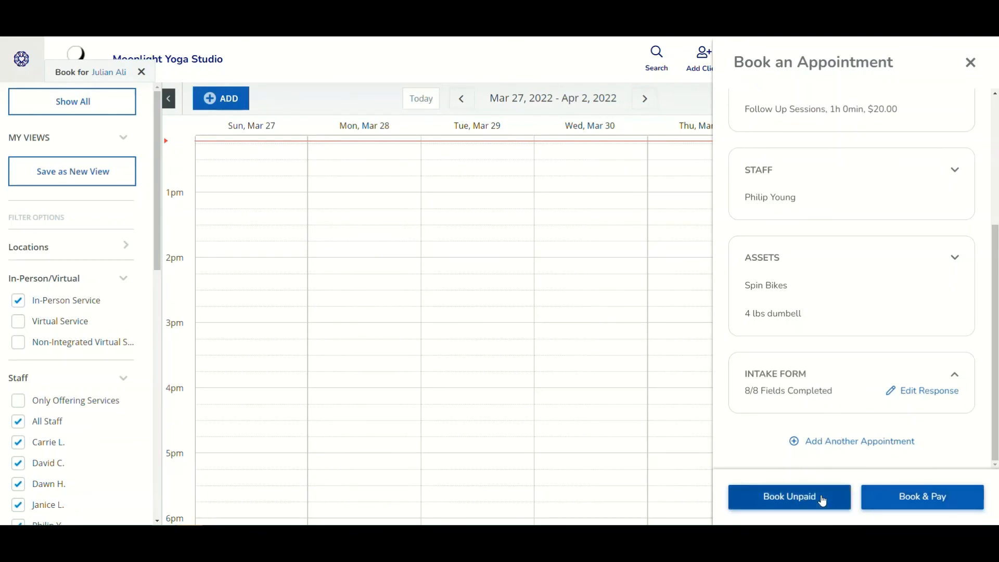
Book the appointment unpaid, then review the Follow Up Sessions booking's details on Friday, Apr 1 and close them
click(822, 500)
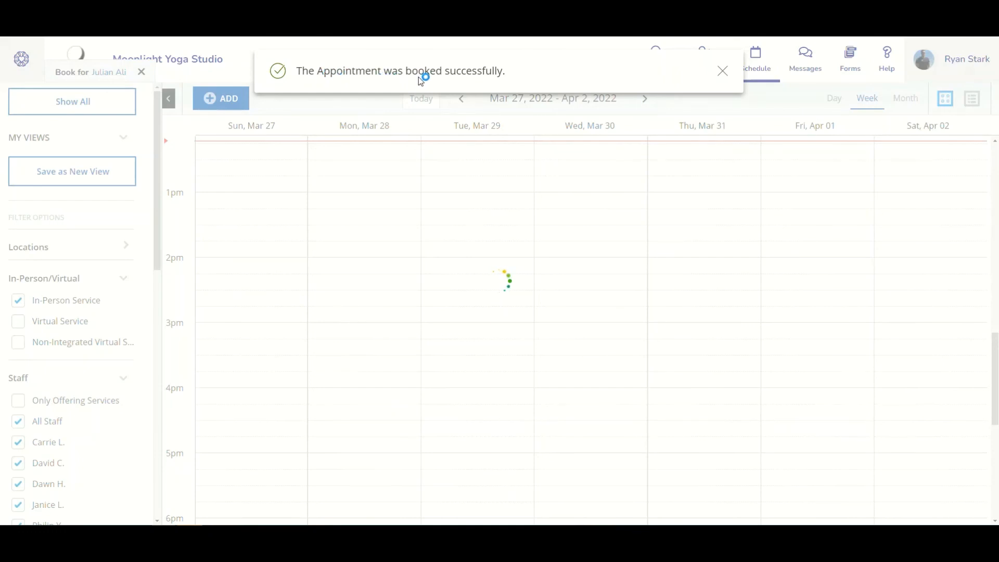
mouse_move(845, 217)
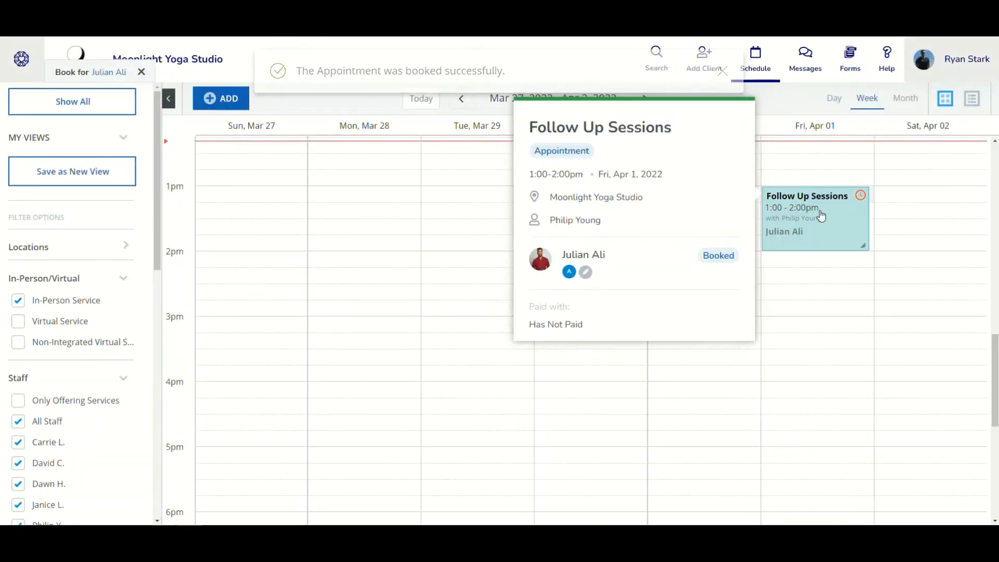
click(821, 216)
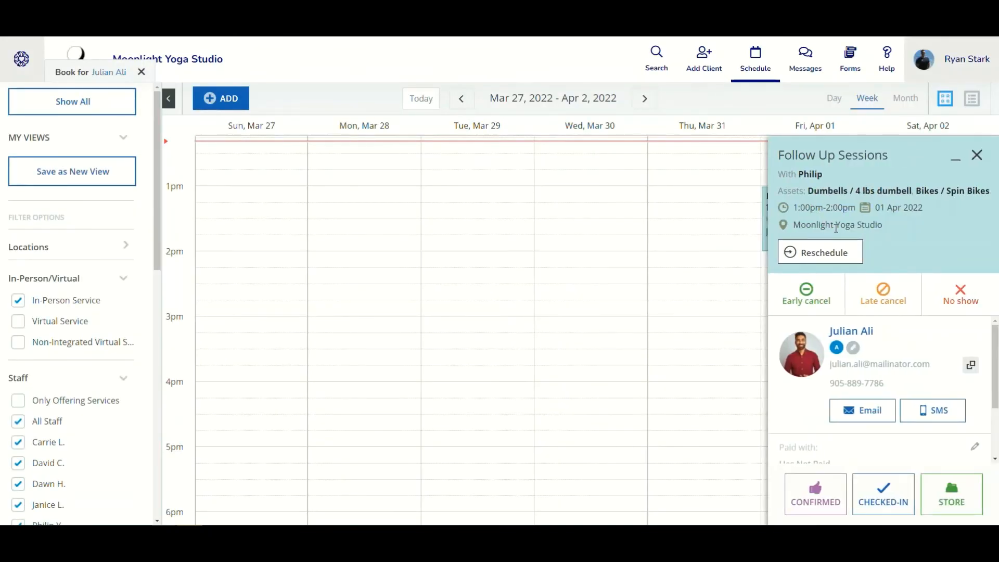
scroll(860, 375, down, 2)
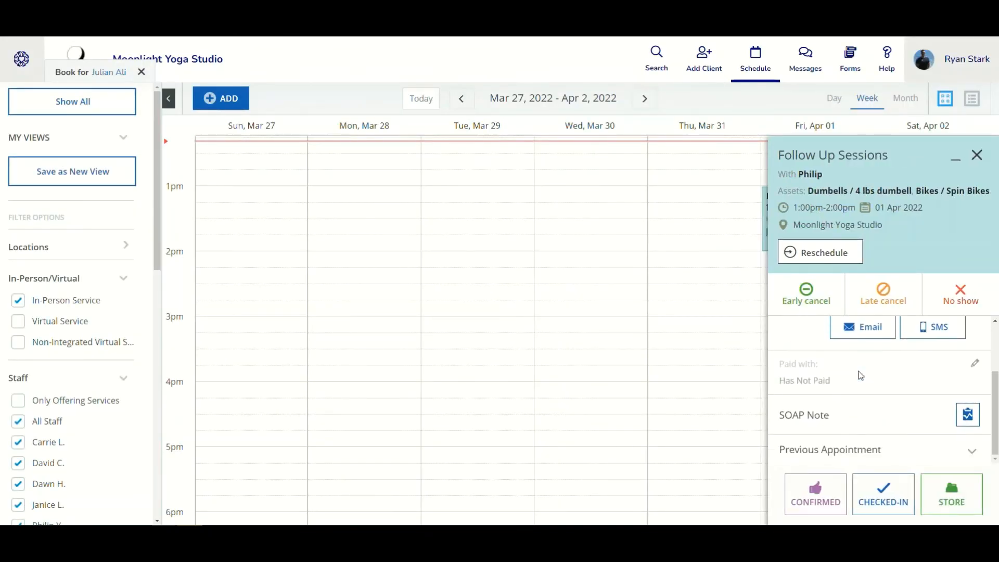
click(978, 155)
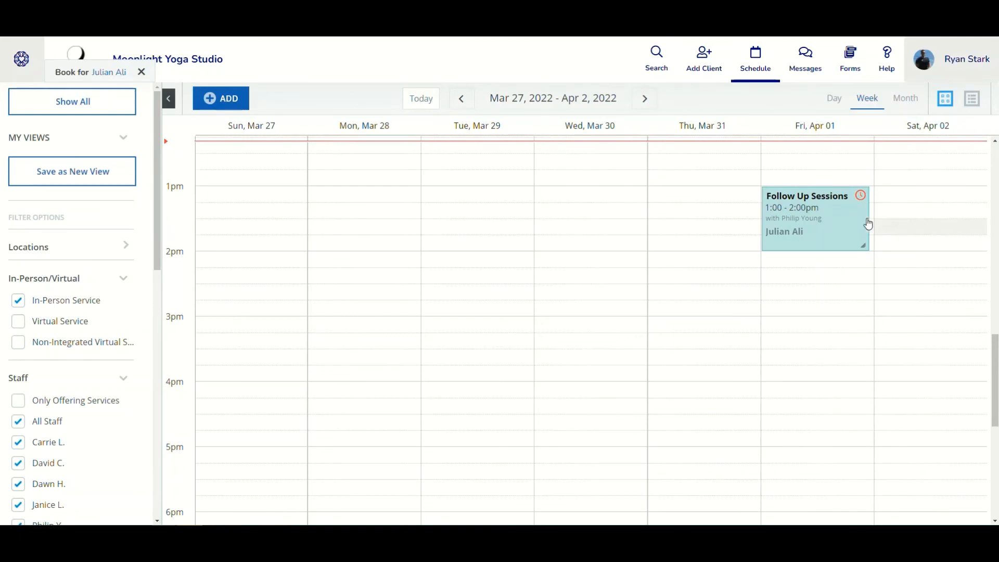
Open the Forms area from the schedule
click(846, 52)
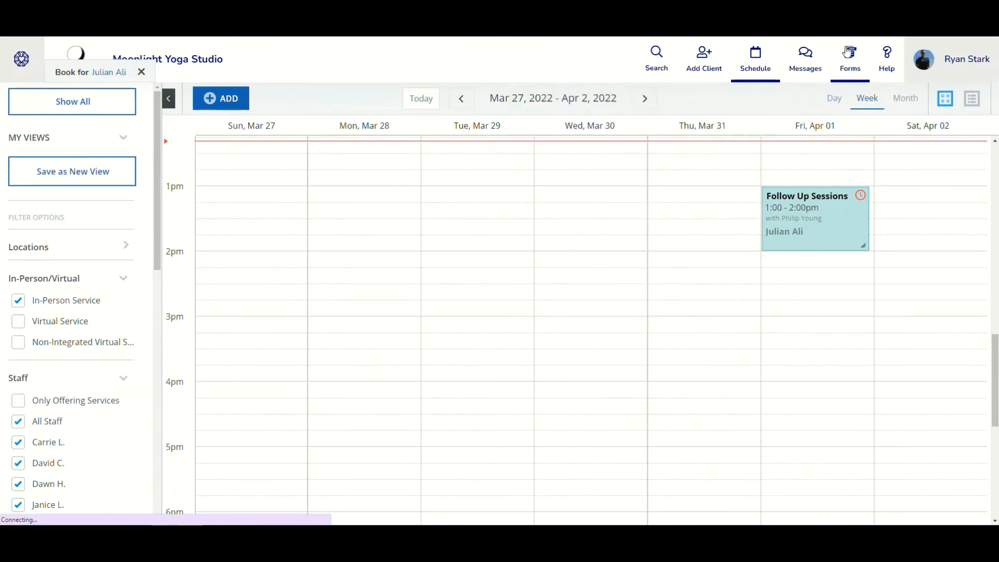